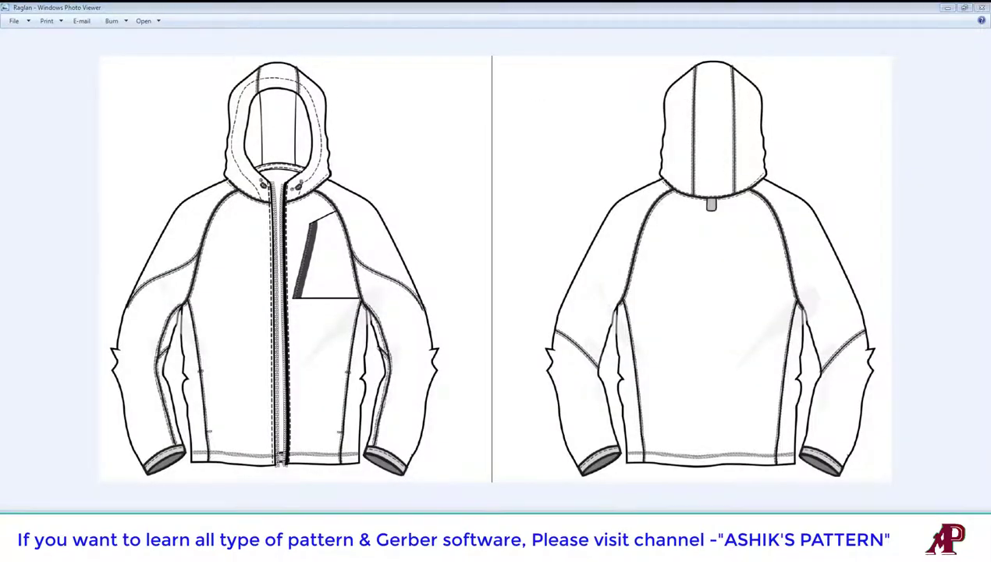
Bring up the Raglan-3 measurement spec chart in Paint from the taskbar.
left_click(205, 503)
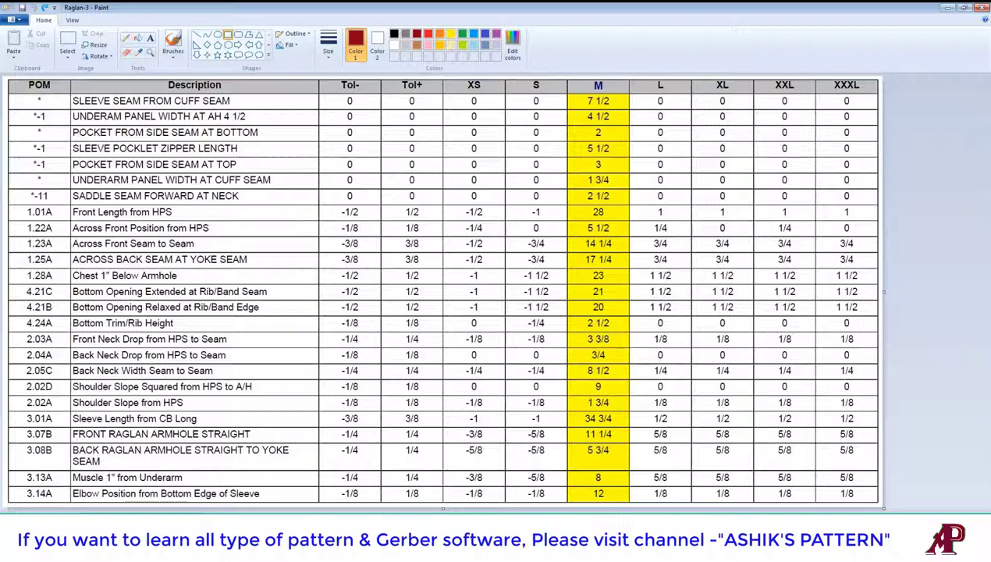
Bring up the Raglan-4 spec table, then return to the AccuMark Pattern Design work area.
left_click(220, 486)
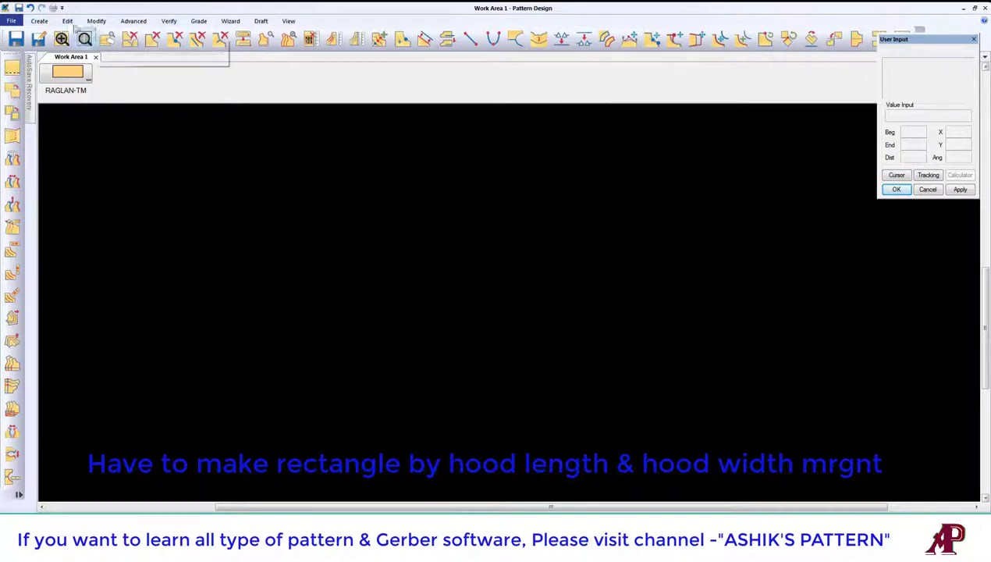
Draw a 16 by 10.5 rectangle piece and accept its default piece name.
left_click(39, 21)
left_click(341, 35)
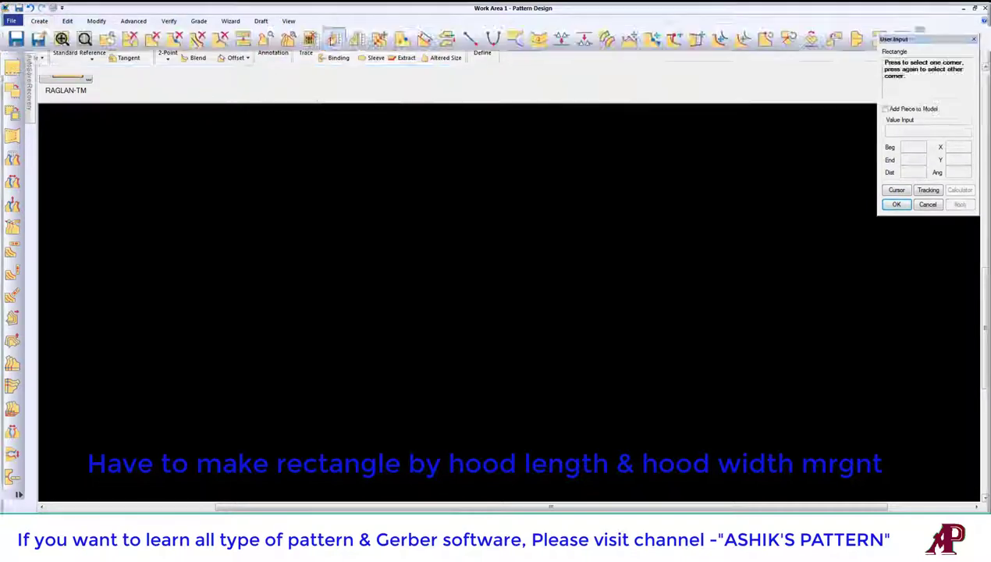
left_click(185, 202)
left_click(525, 296)
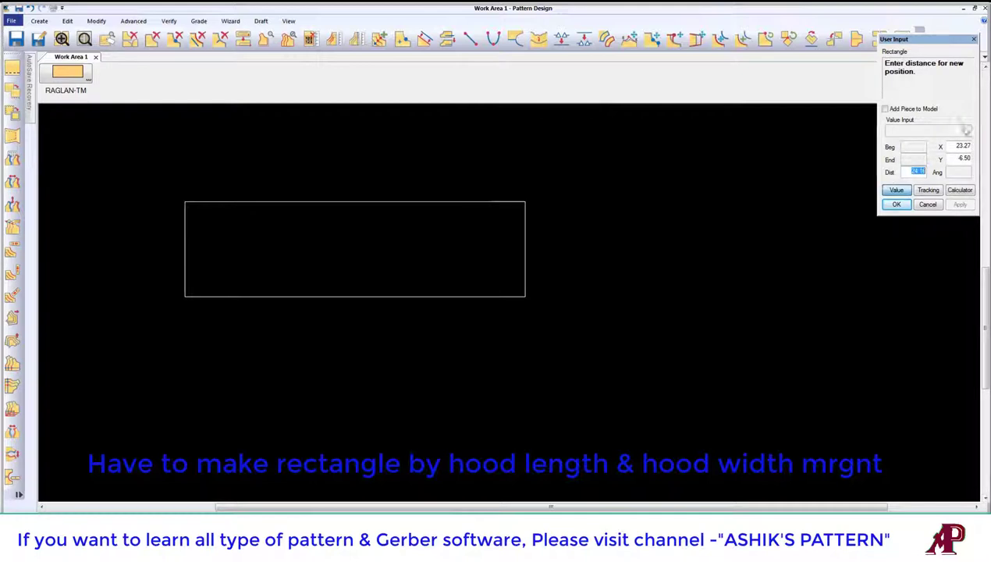
left_click(959, 147)
type("16")
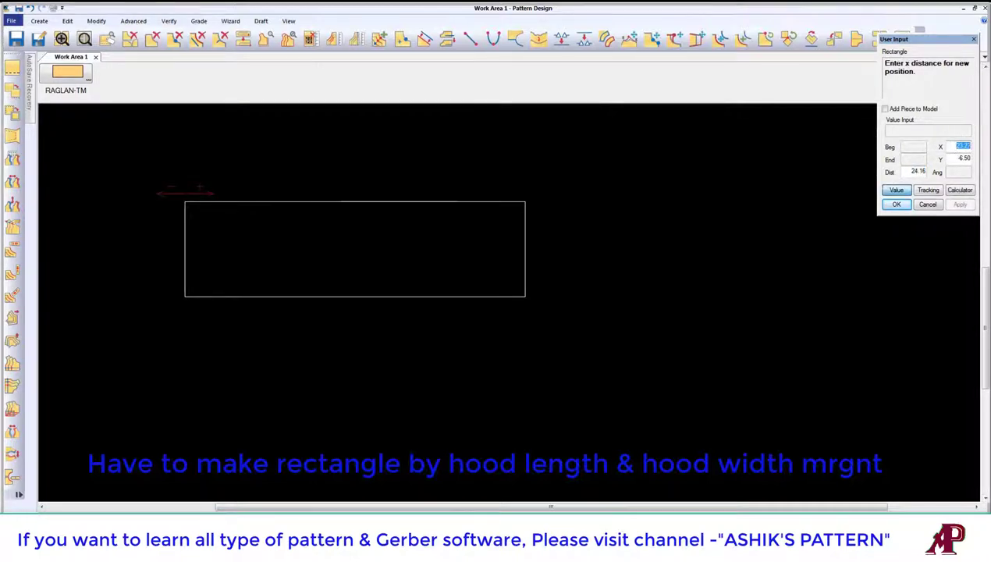
left_click(955, 160)
type("10.5")
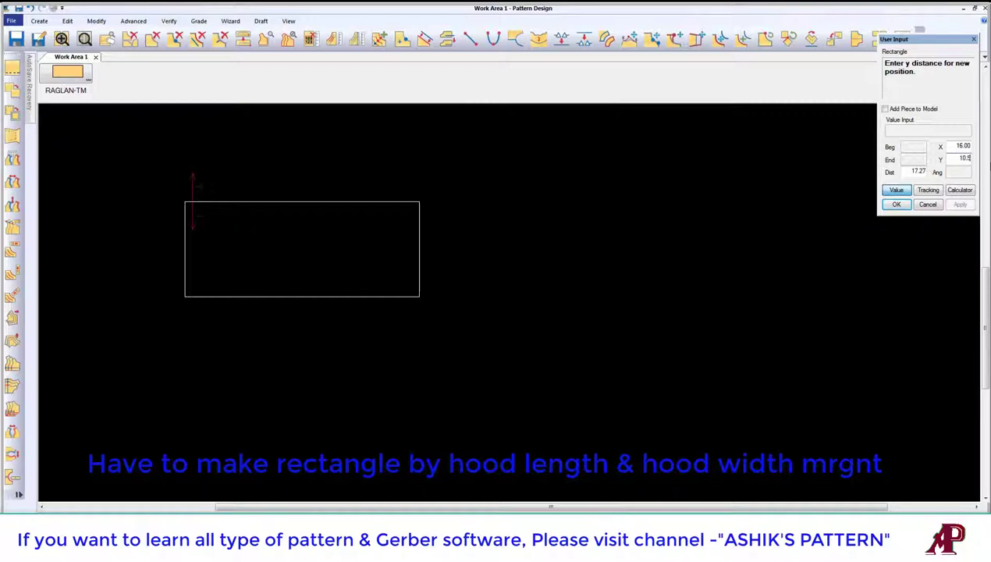
key("Return")
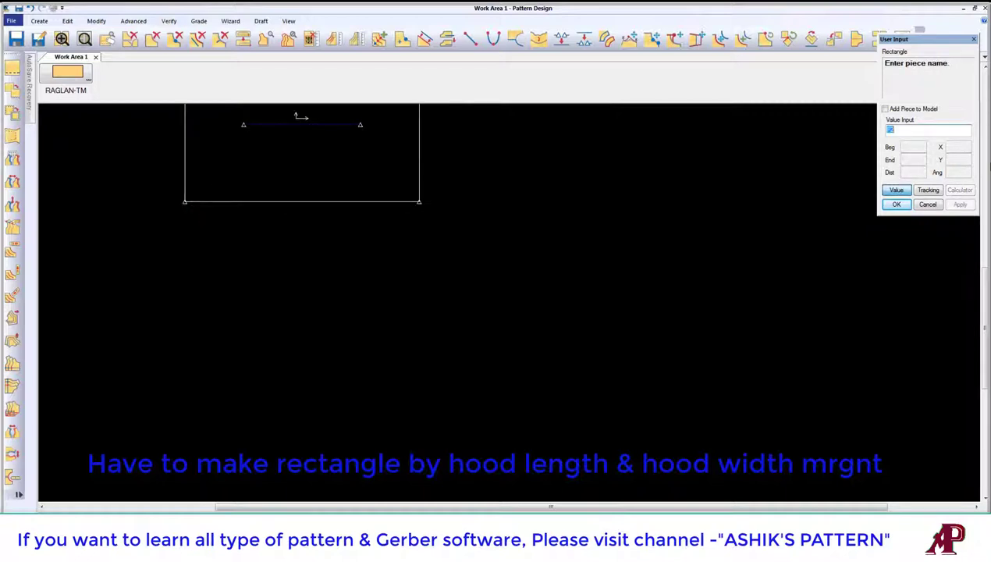
right_click(364, 200)
left_click(387, 206)
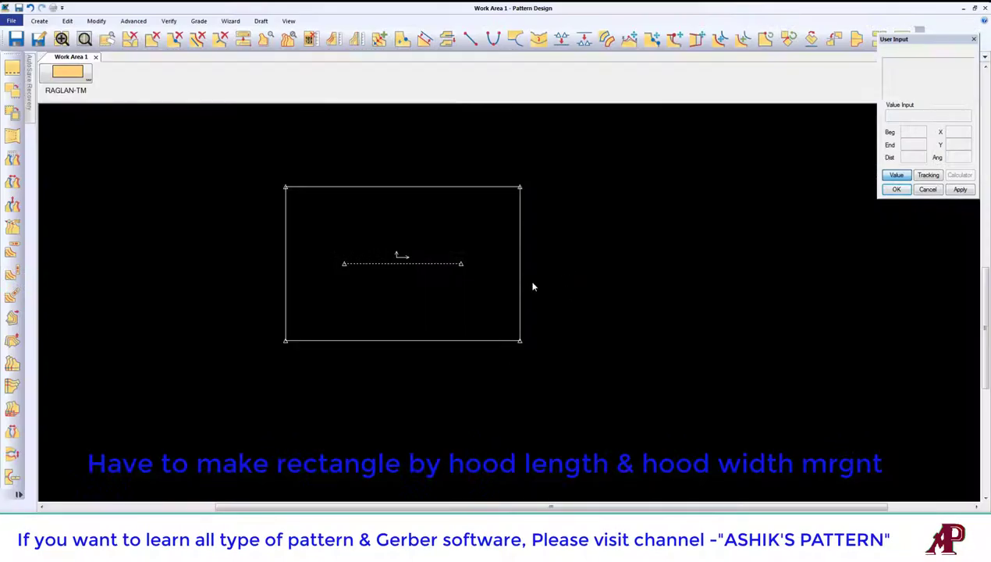
Begin assigning a grading rule table to the new rectangle piece.
scroll(507, 281, "up", 1)
scroll(468, 269, "up", 1)
scroll(476, 277, "up", 1)
scroll(477, 275, "down", 1)
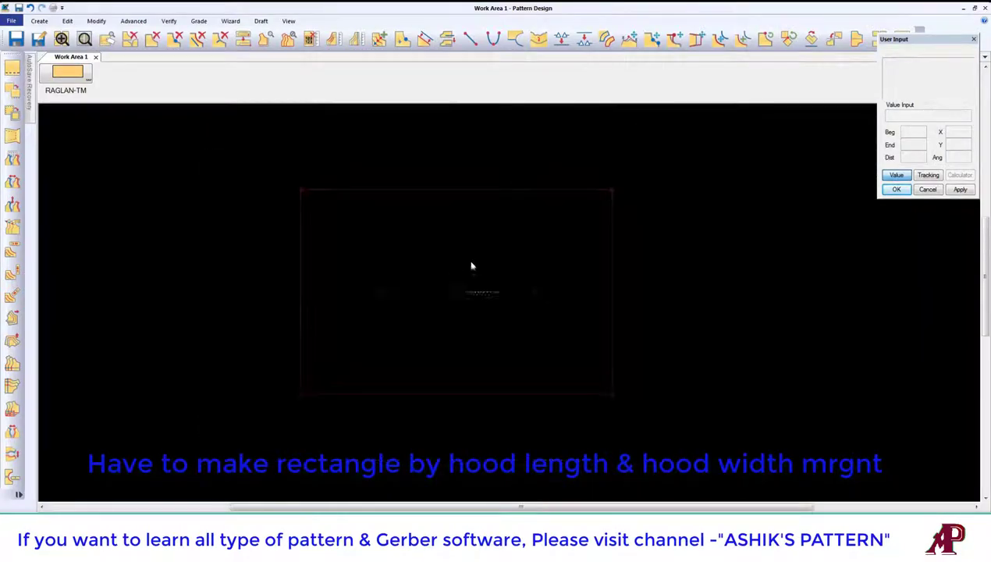
left_click(39, 20)
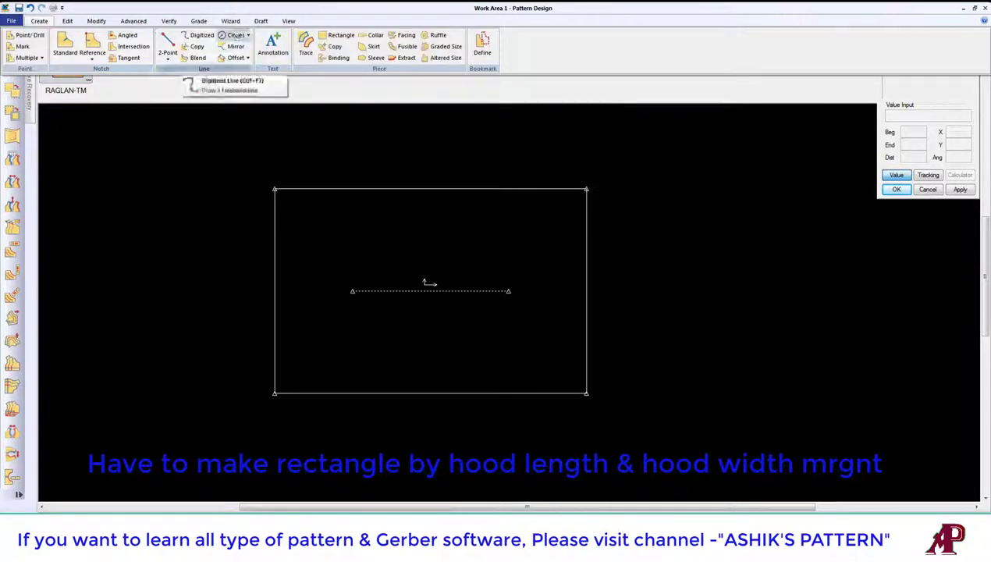
Assign the XS TO 3XL BS M rule table to the rectangle piece.
left_click(460, 239)
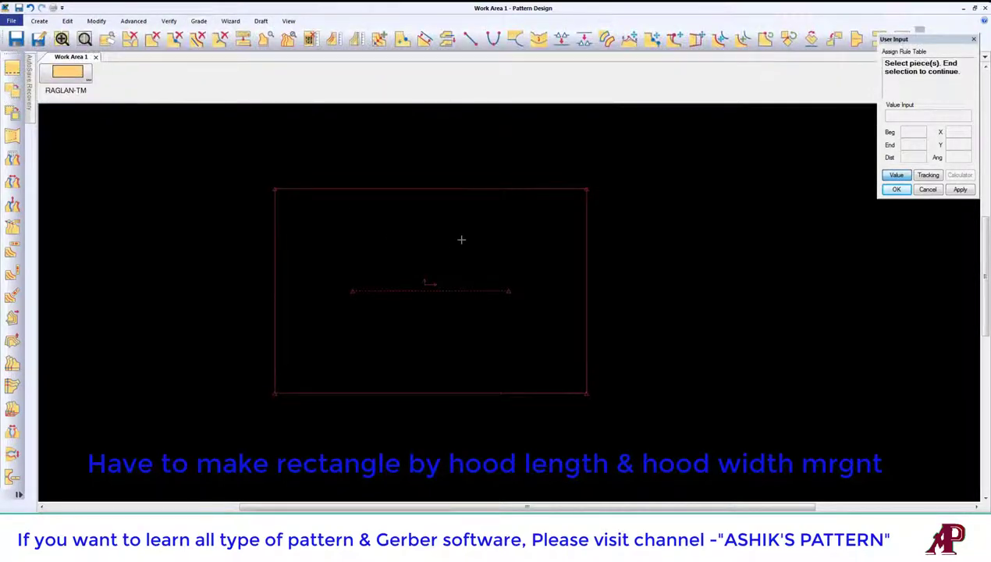
right_click(461, 239)
left_click(437, 239)
left_click(505, 242)
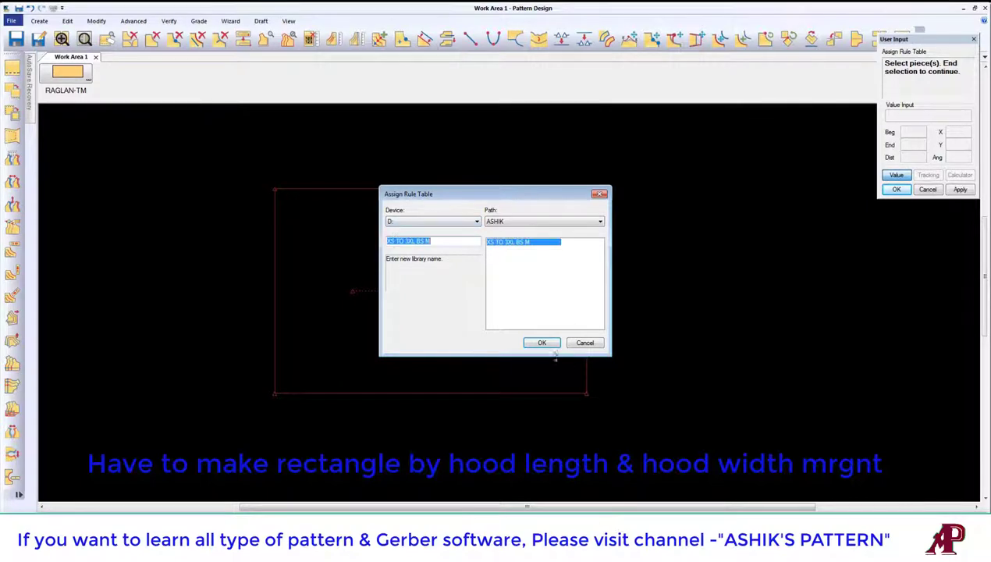
left_click(541, 343)
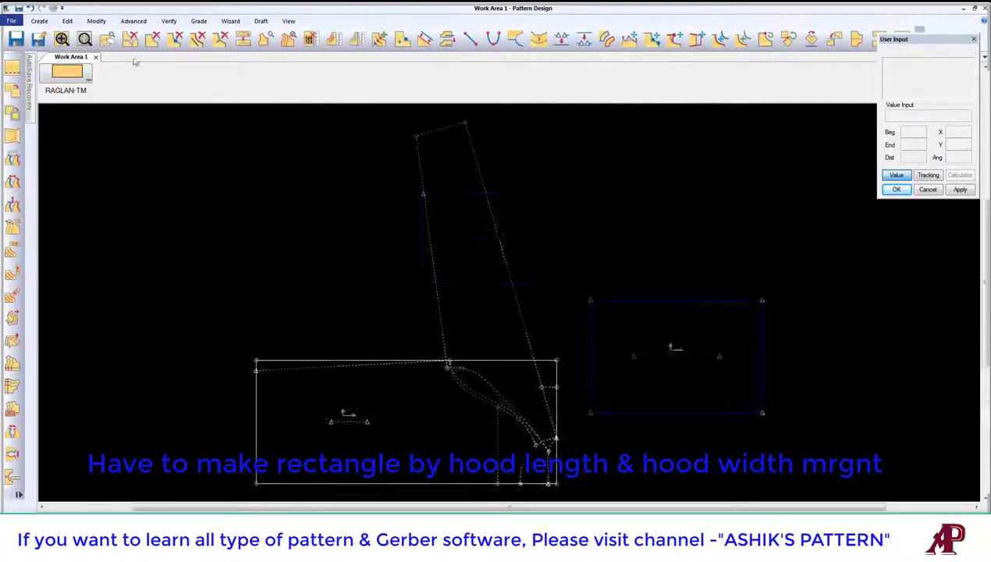
Save the rectangle as RAGLAN-HOOD - TM and remove the raglan pieces from the work area.
left_click(39, 38)
left_click(445, 374)
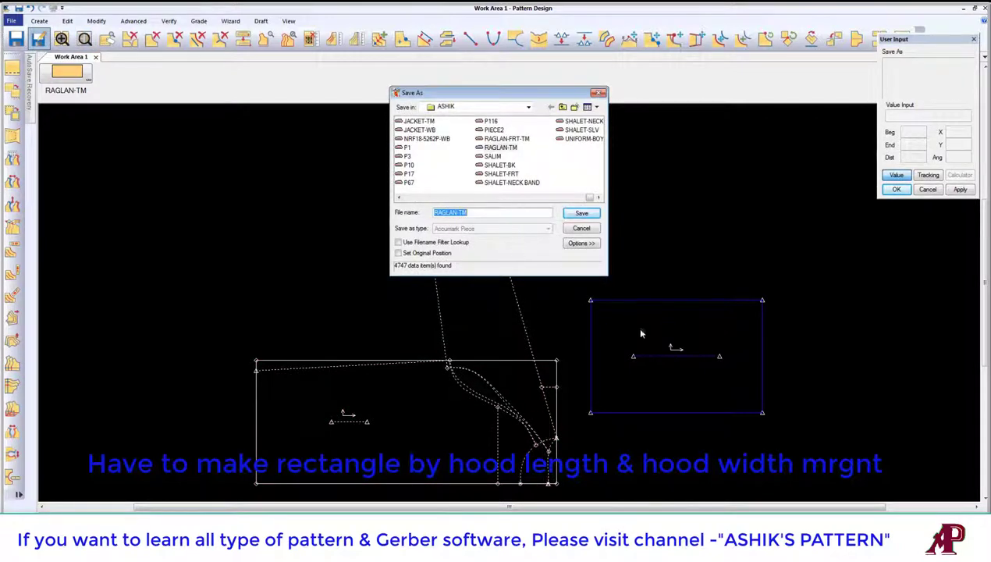
left_click(579, 228)
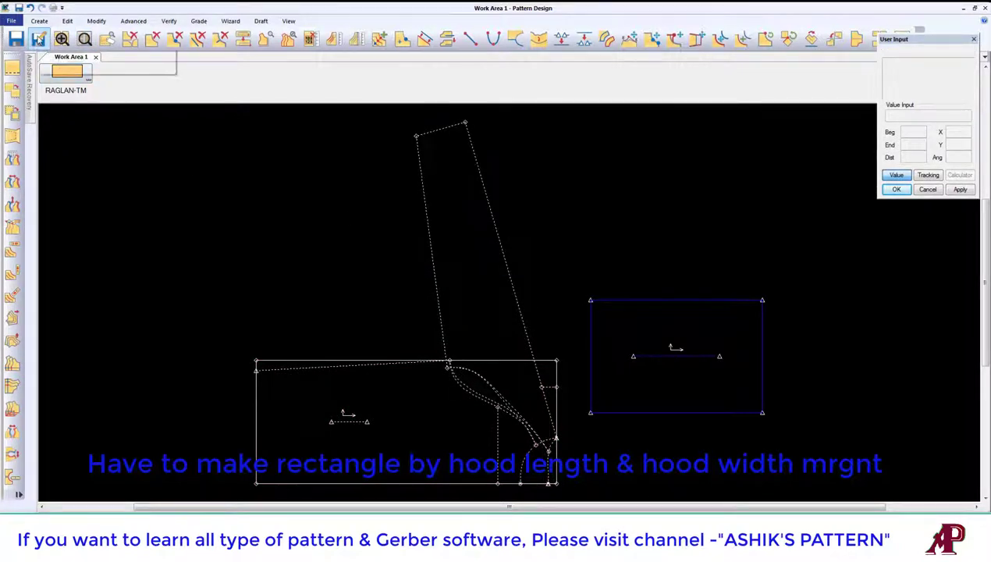
left_click(689, 348)
type("RAGLAN-HOOD - TM")
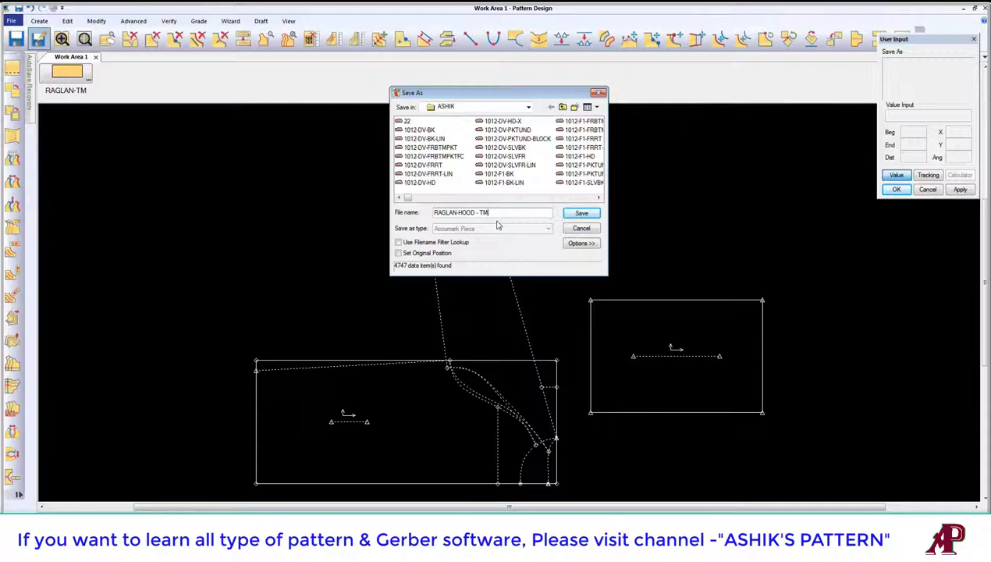
key("Return")
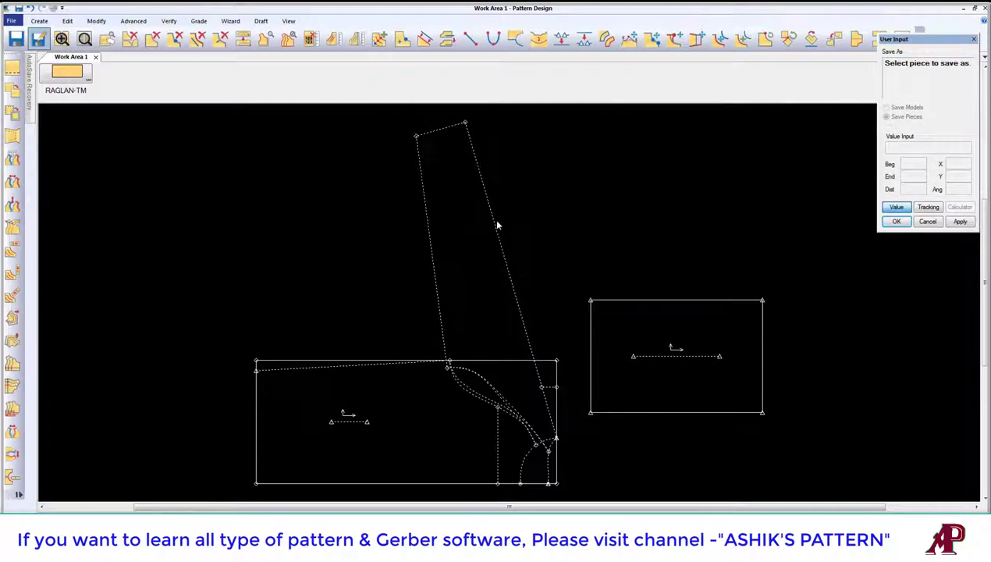
right_click(445, 401)
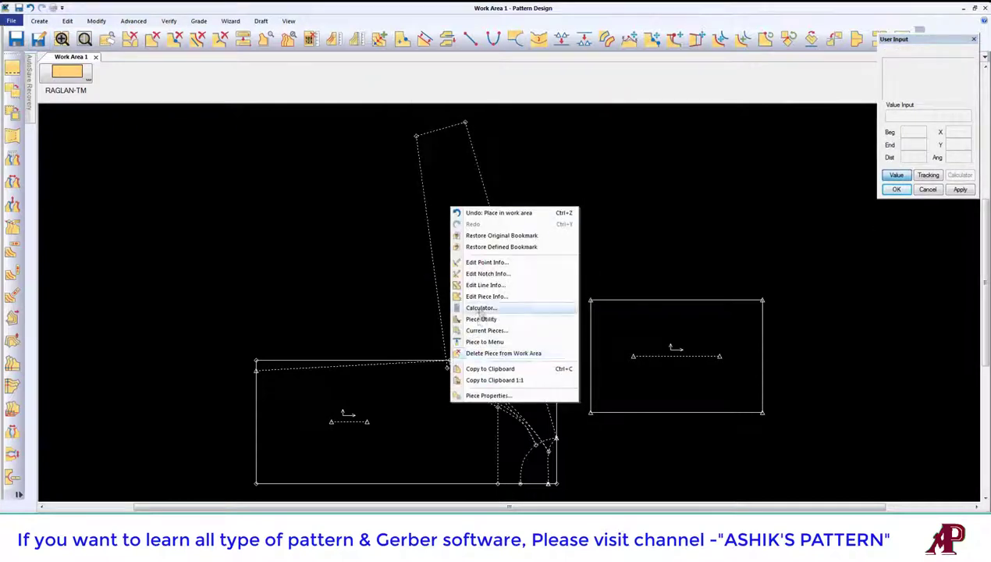
left_click(499, 351)
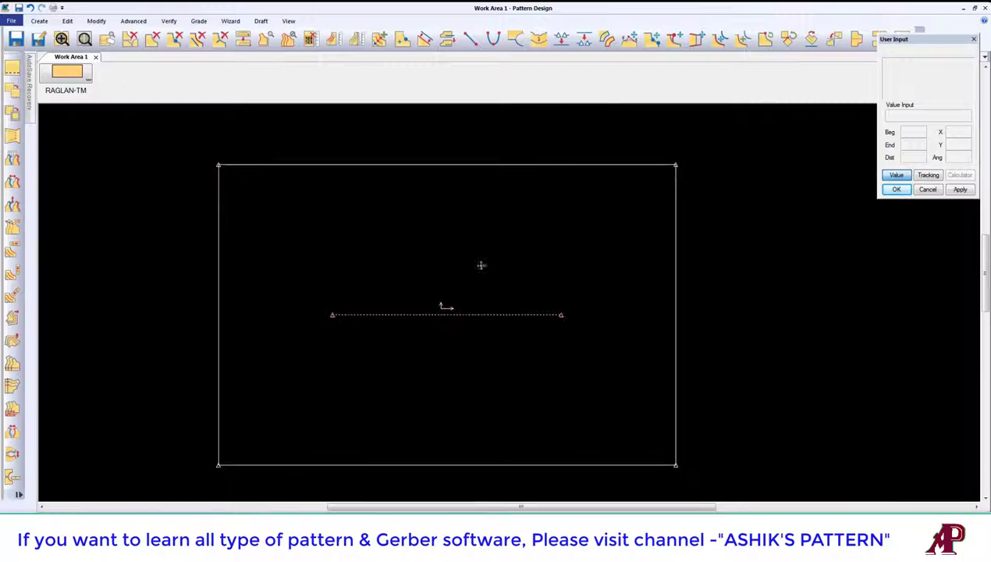
Offset the rectangle's right edge -4.5 to add a full-height internal vertical line.
left_click(380, 38)
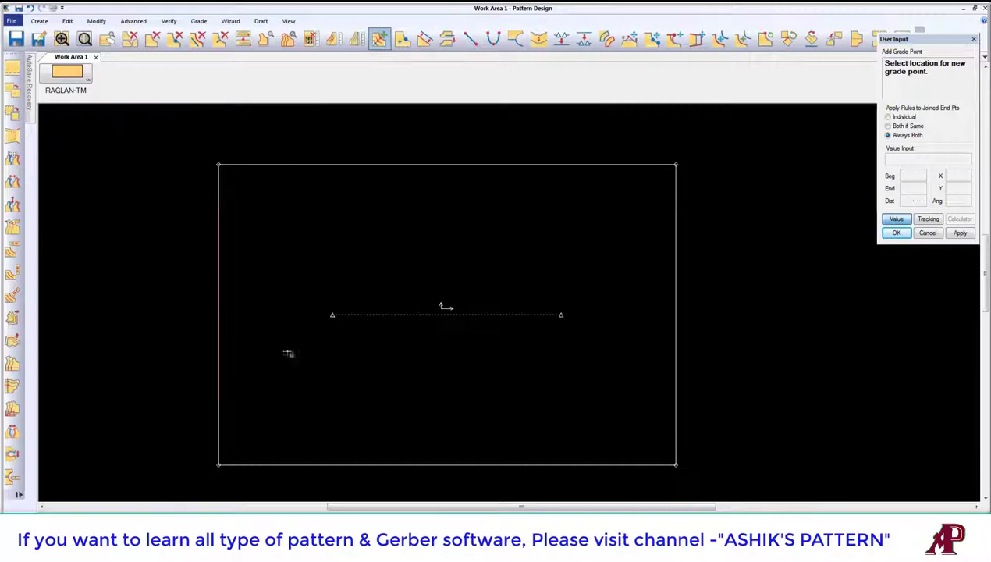
right_click(301, 299)
left_click(312, 299)
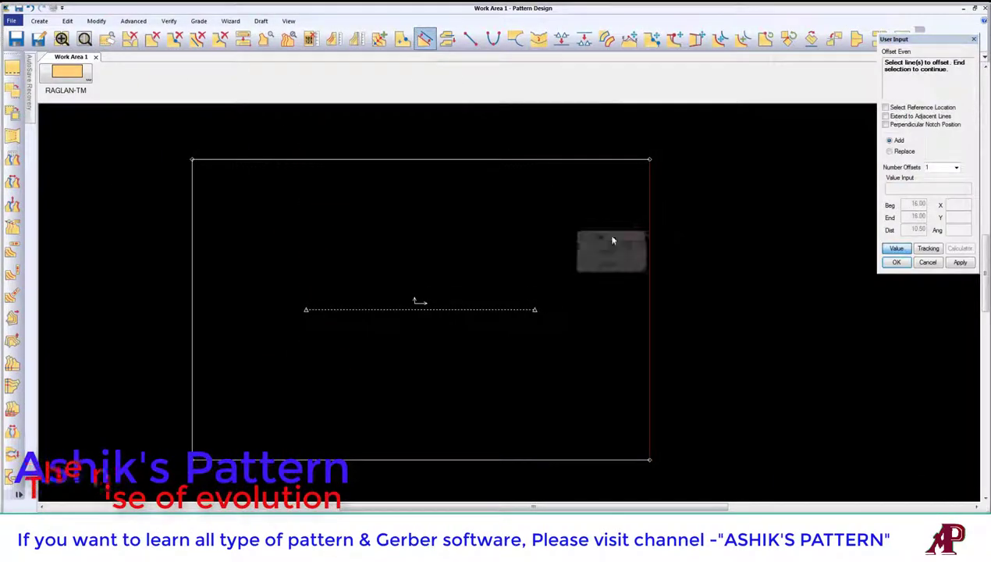
left_click(649, 234)
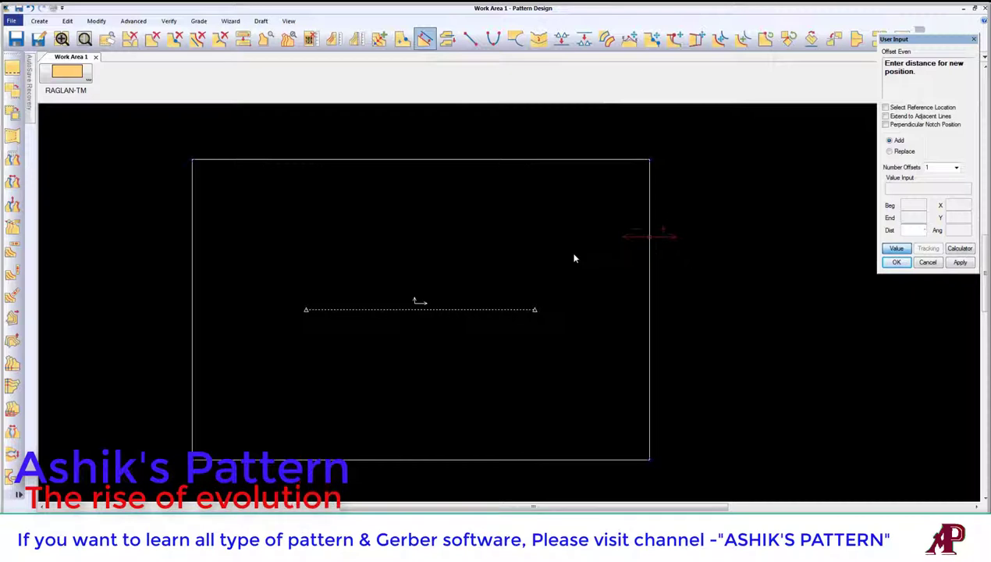
type("-4.5")
key("Return")
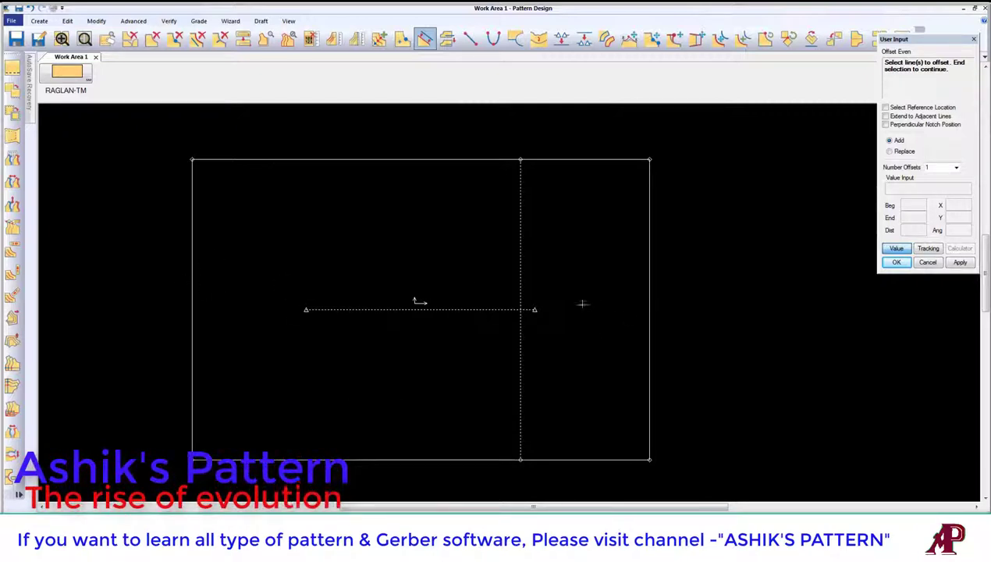
right_click(507, 272)
left_click(508, 259)
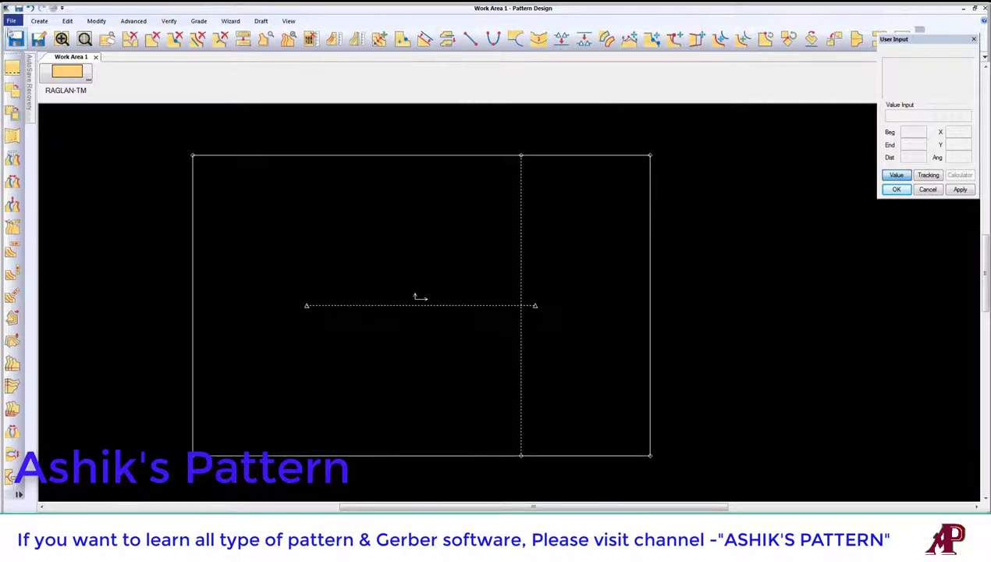
left_click(39, 21)
left_click(168, 57)
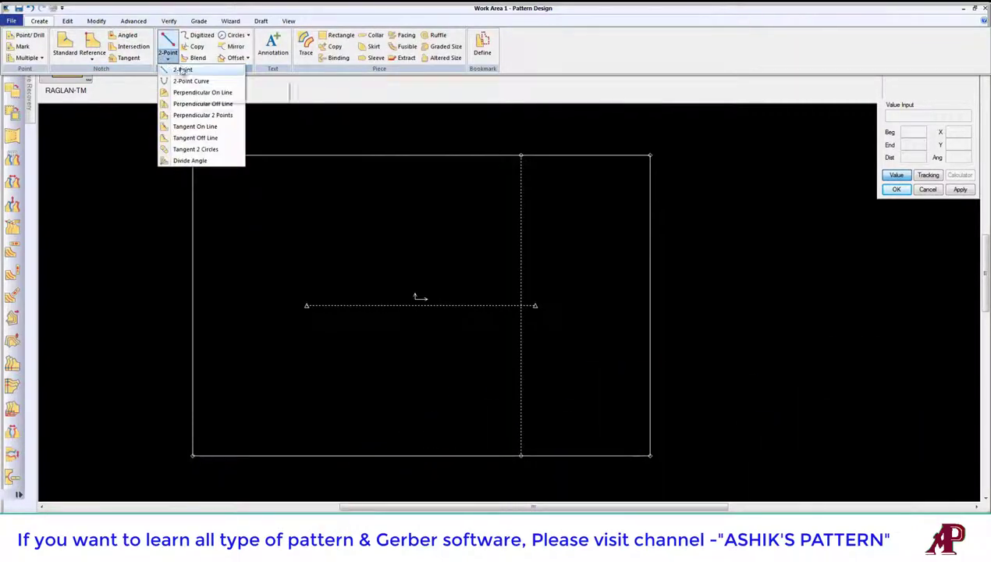
Draw a perpendicular line across the hood rectangle at mid-height, from left edge to right edge.
left_click(184, 115)
left_click(196, 156)
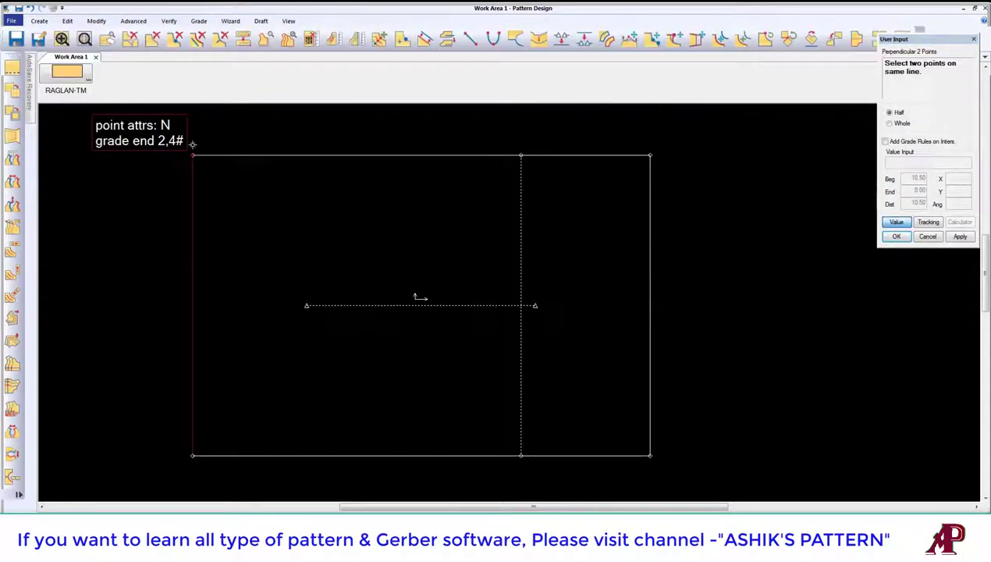
left_click(197, 458)
left_click(890, 222)
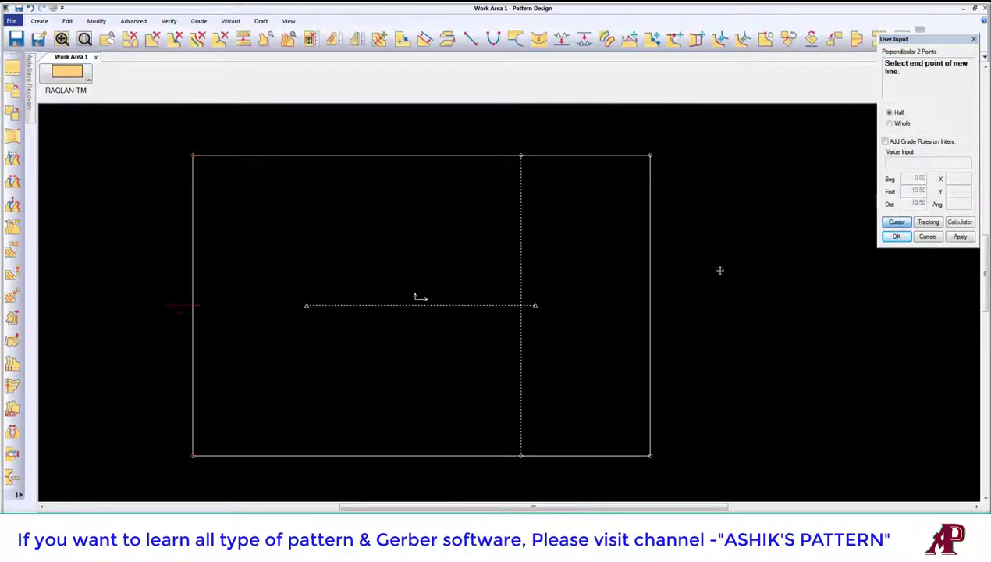
left_click(653, 301)
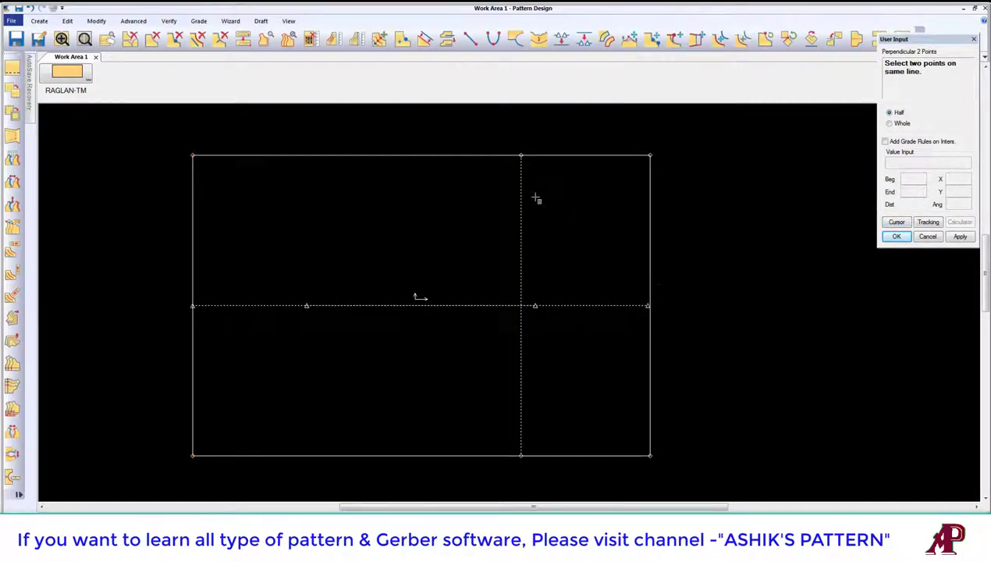
right_click(536, 197)
left_click(506, 198)
left_click(12, 363)
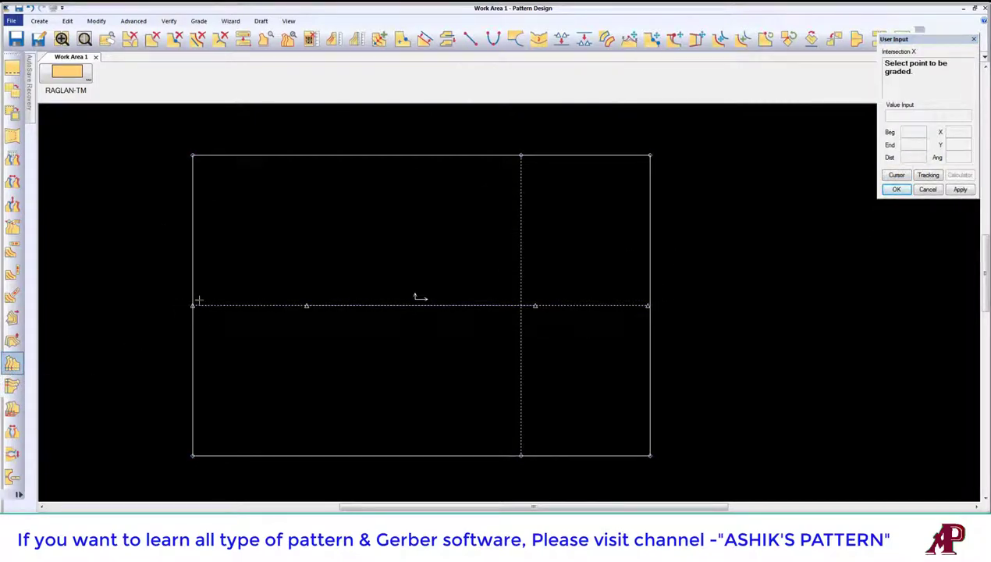
left_click(648, 305)
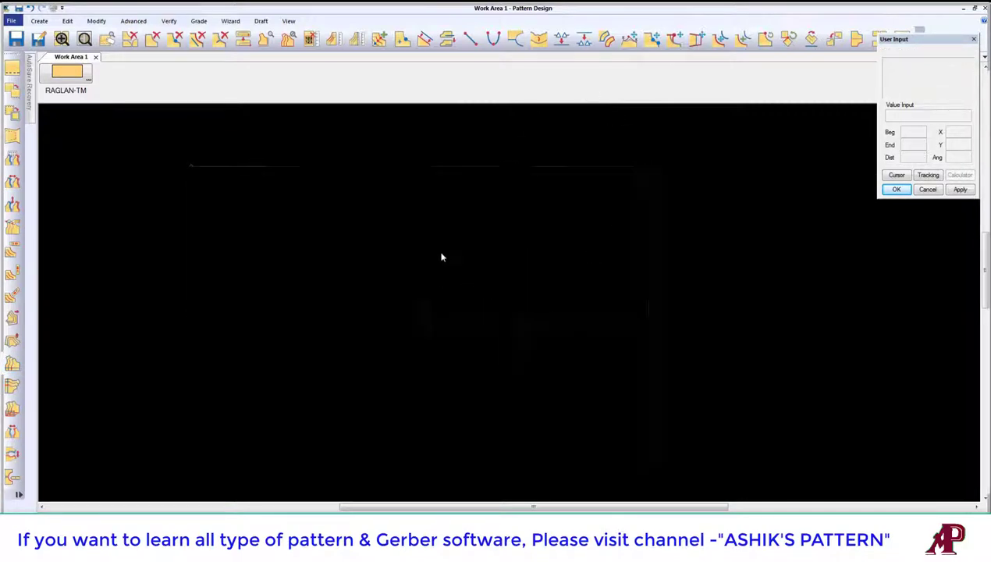
Zoom in so the hood rectangle fills the work area.
left_click(61, 38)
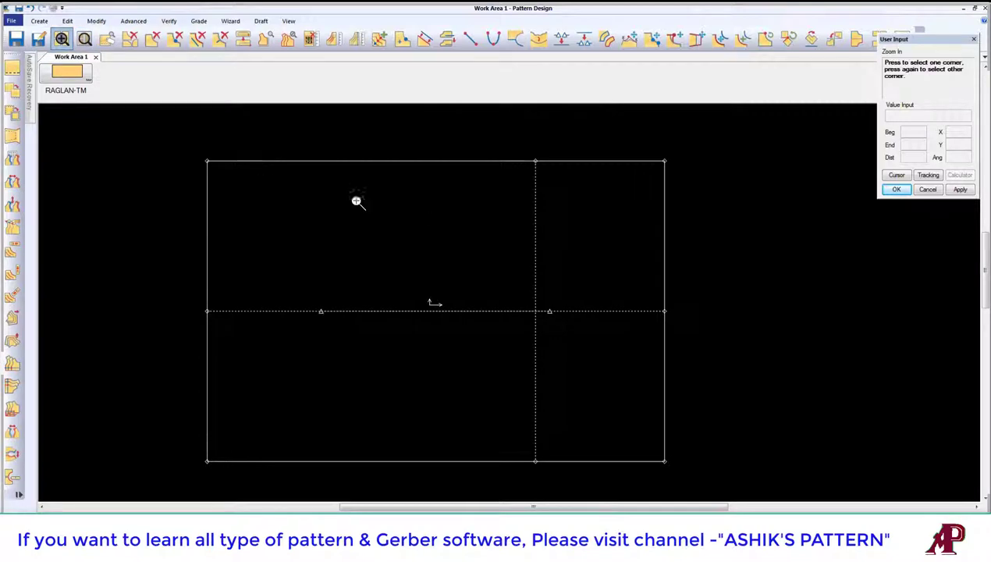
left_click(181, 141)
left_click(727, 449)
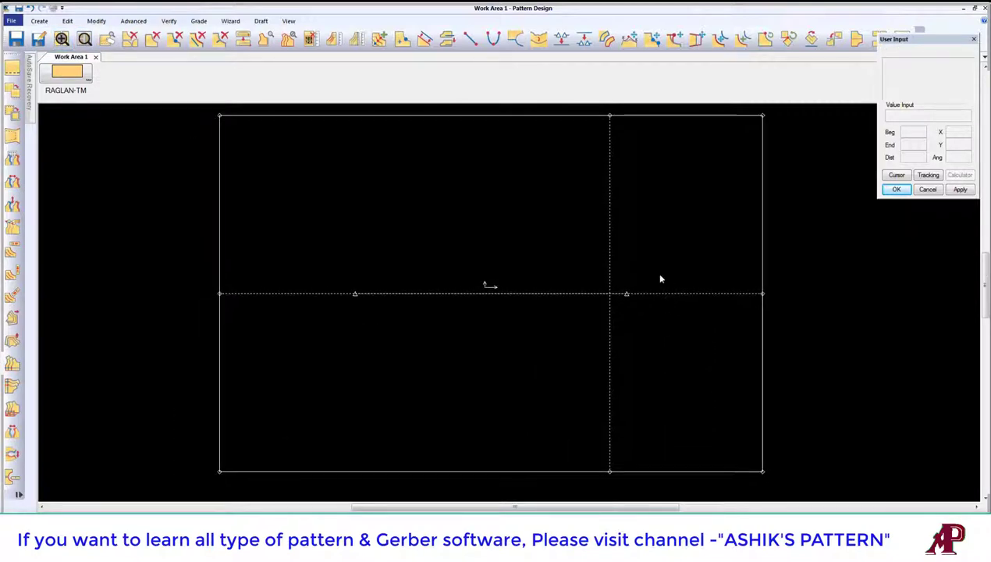
left_click(425, 44)
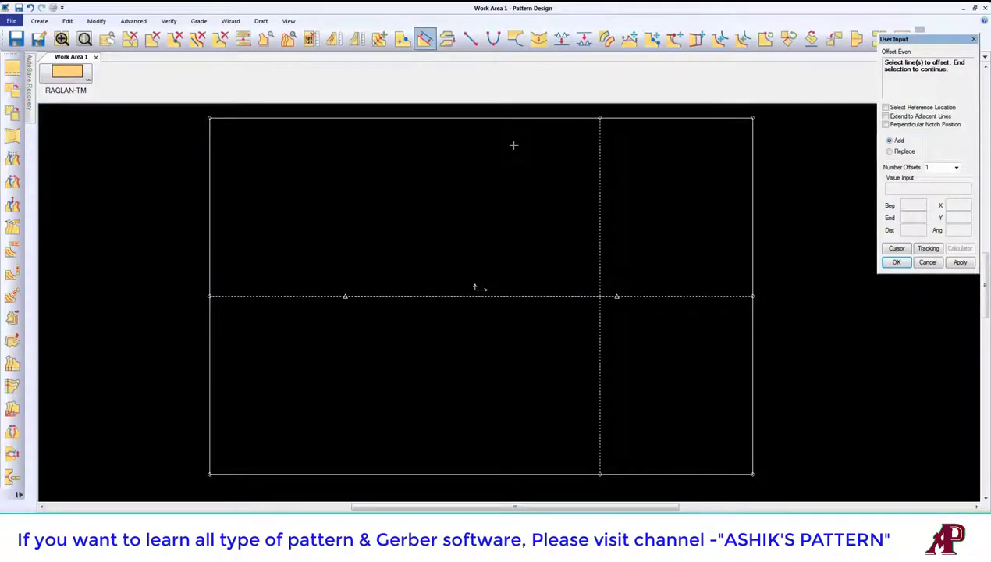
Add an offset line just inside the rectangle's right edge.
right_click(520, 184)
left_click(520, 188)
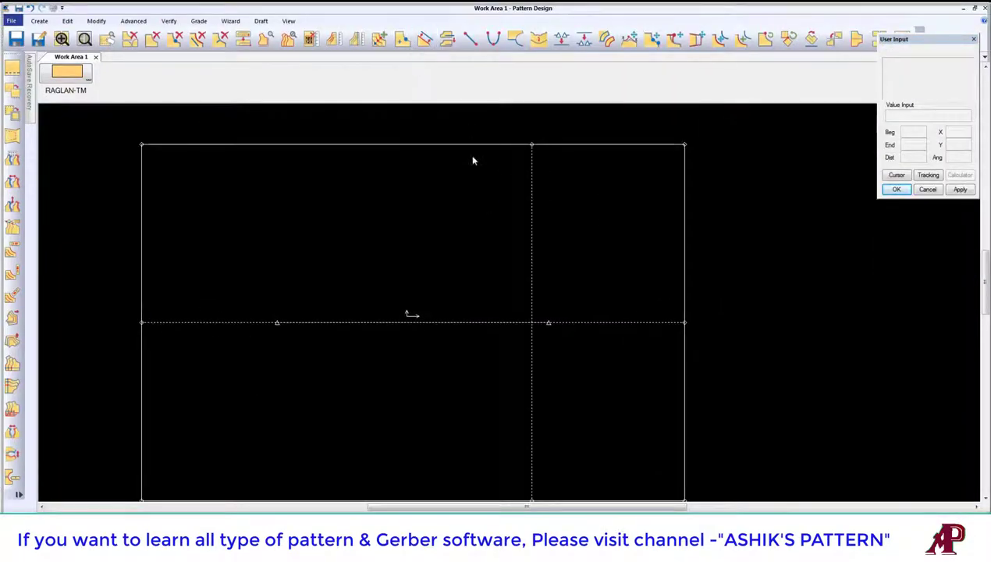
right_click(660, 186)
left_click(664, 187)
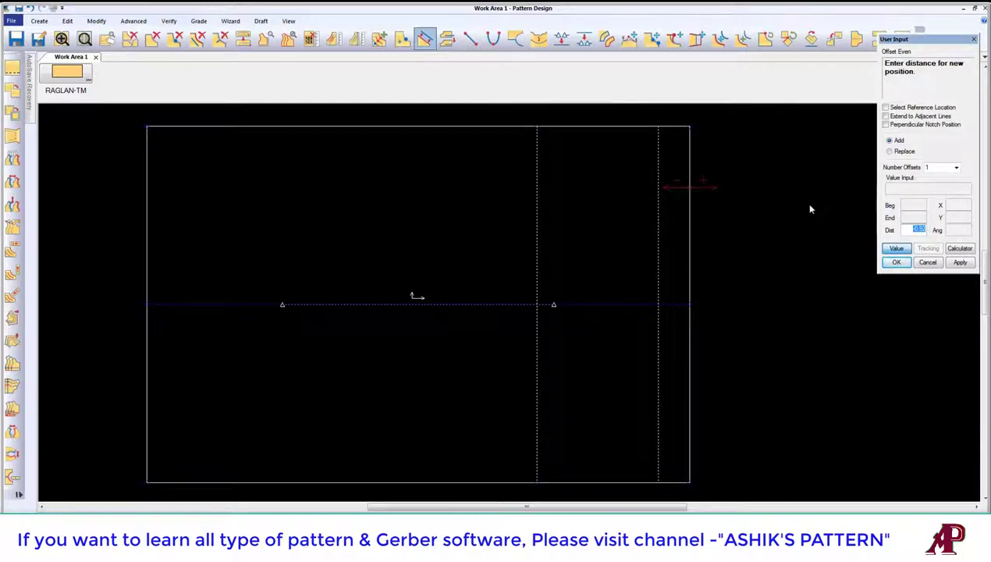
key("BackSpace")
key("Return")
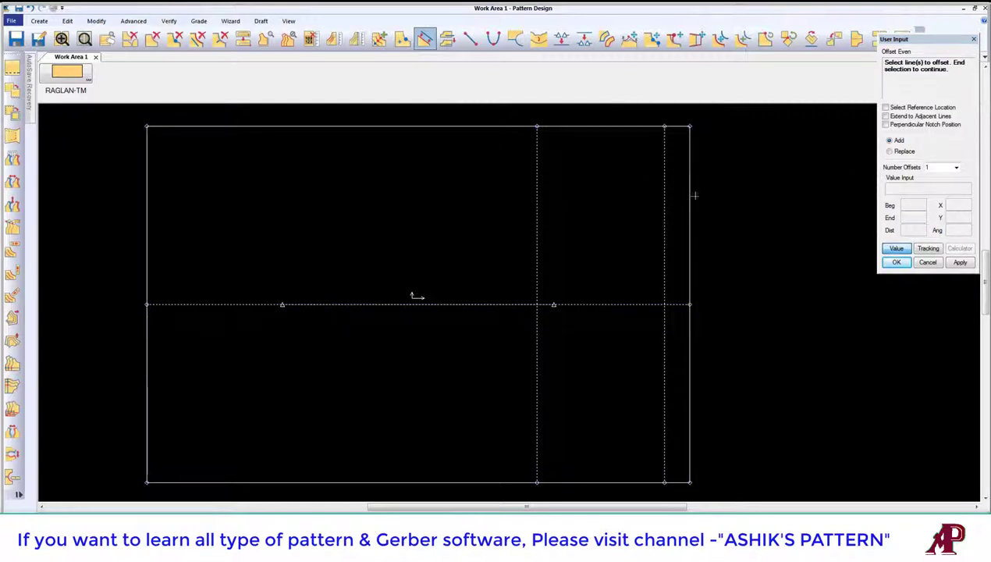
Offset the left edge 0.75 outward.
left_click(146, 187)
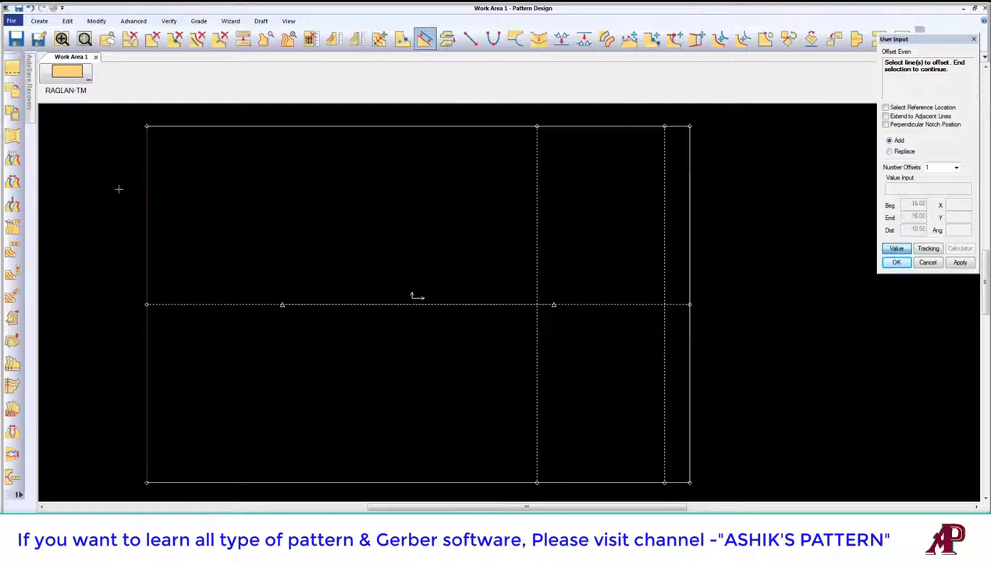
key("Return")
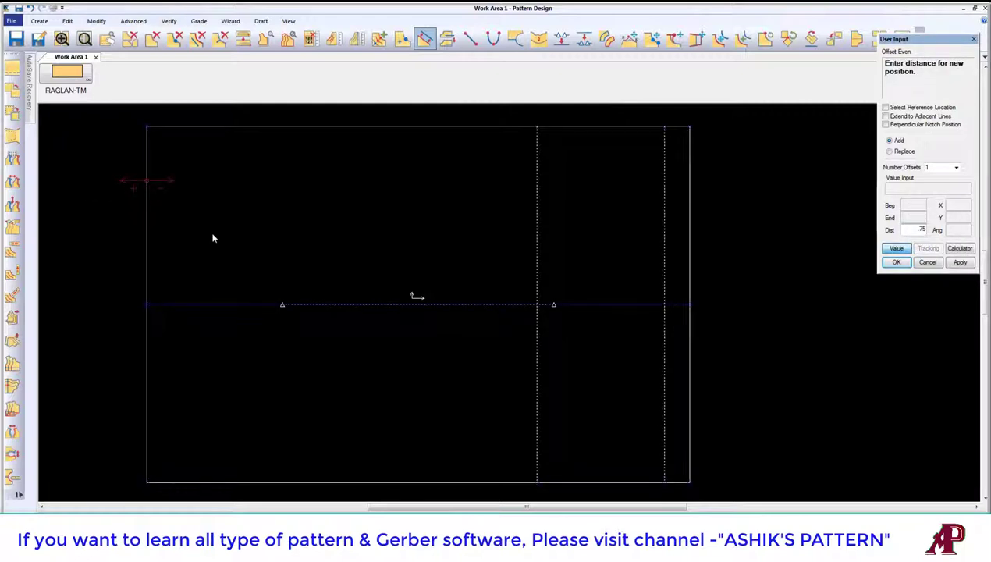
key("Return")
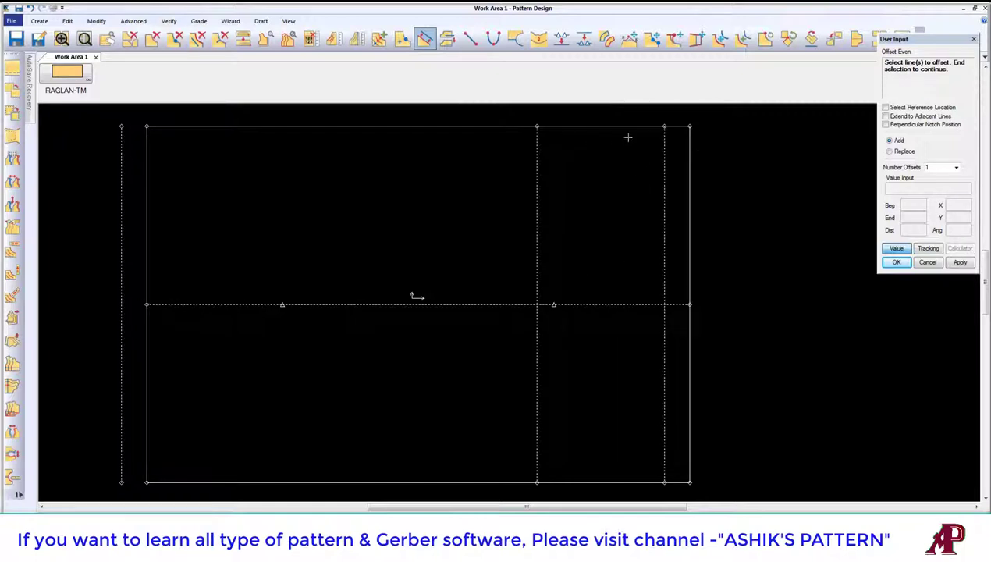
right_click(393, 148)
left_click(414, 161)
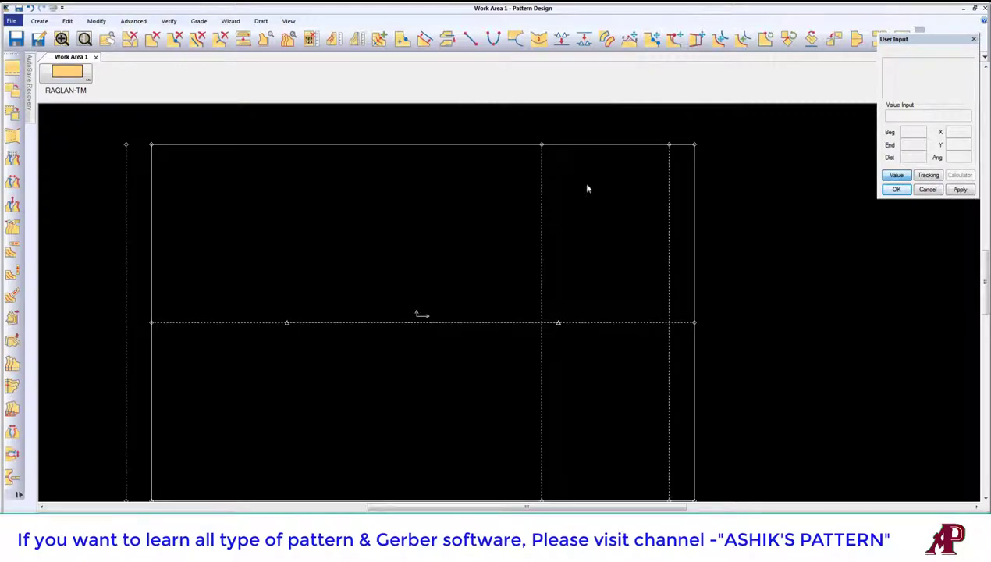
Add an offset line above the rectangle's top edge.
left_click(424, 39)
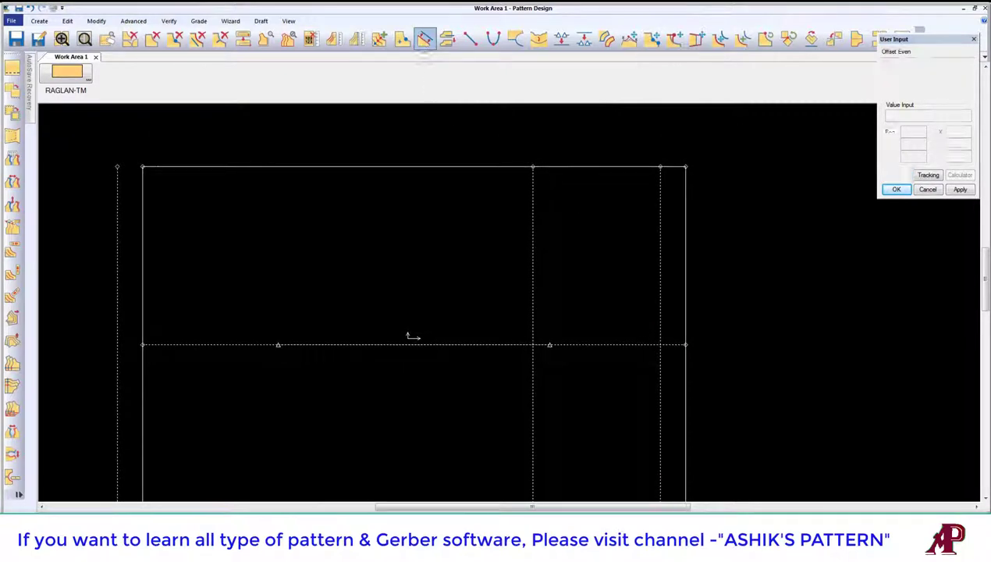
left_click(611, 167)
right_click(633, 205)
left_click(666, 201)
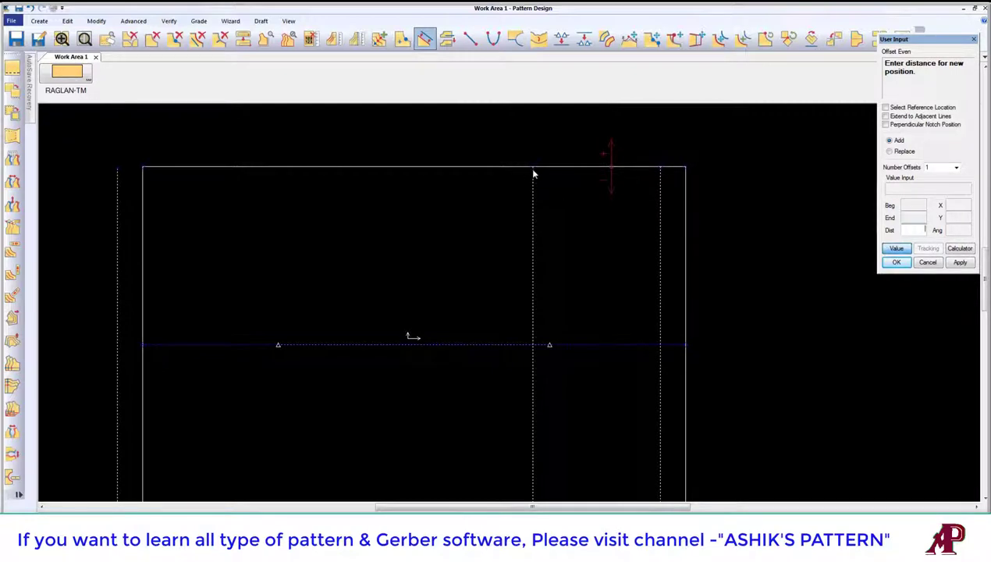
left_click(654, 152)
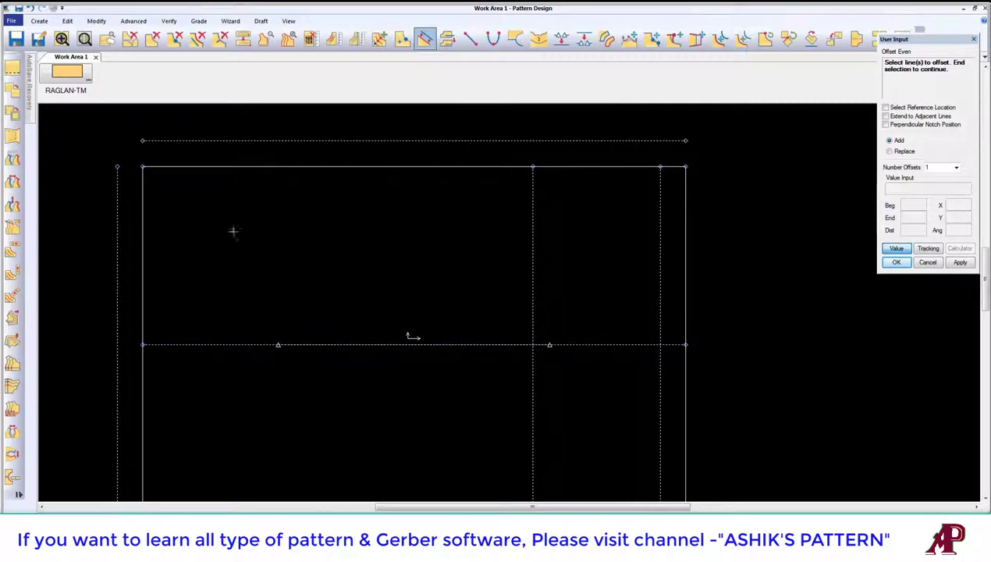
scroll(405, 204, "down", 2)
scroll(414, 235, "down", 1)
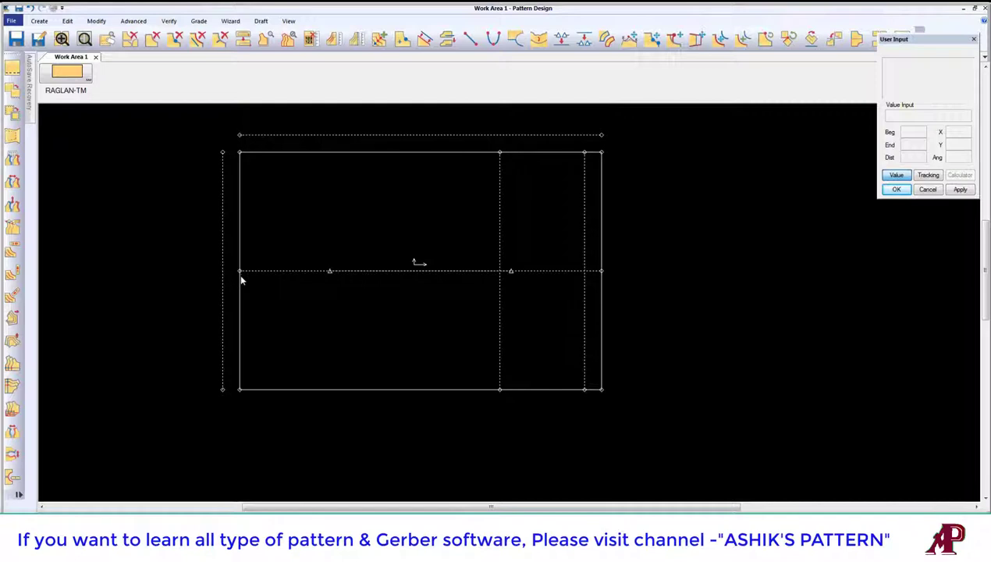
Add an offset line just inside the rectangle's left edge.
left_click(425, 38)
left_click(240, 337)
right_click(237, 329)
left_click(268, 334)
type("-75")
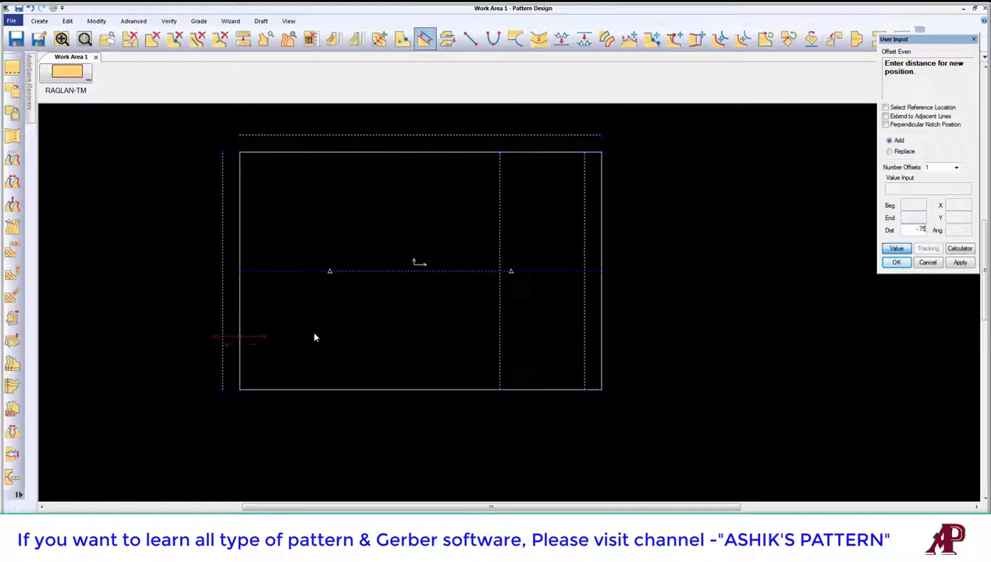
key("Return")
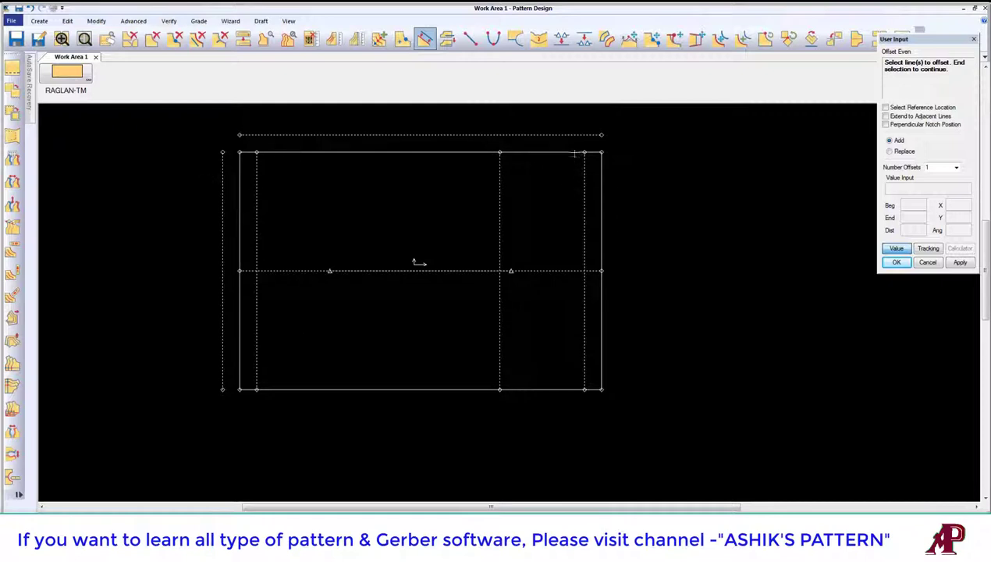
right_click(282, 244)
left_click(293, 250)
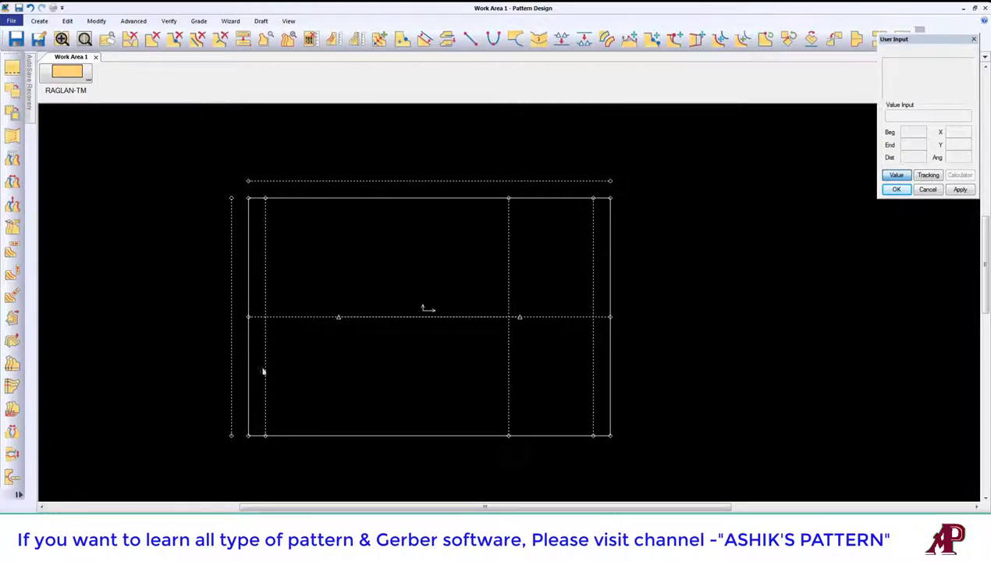
Add an offset line along the bottom of the body piece.
left_click_drag(267, 382, 464, 321)
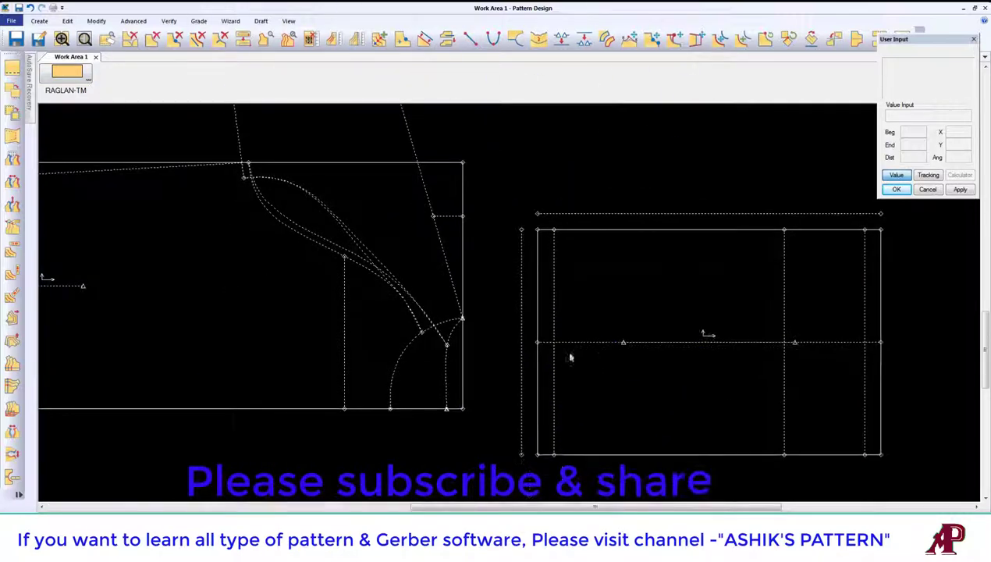
scroll(445, 299, "up", 3)
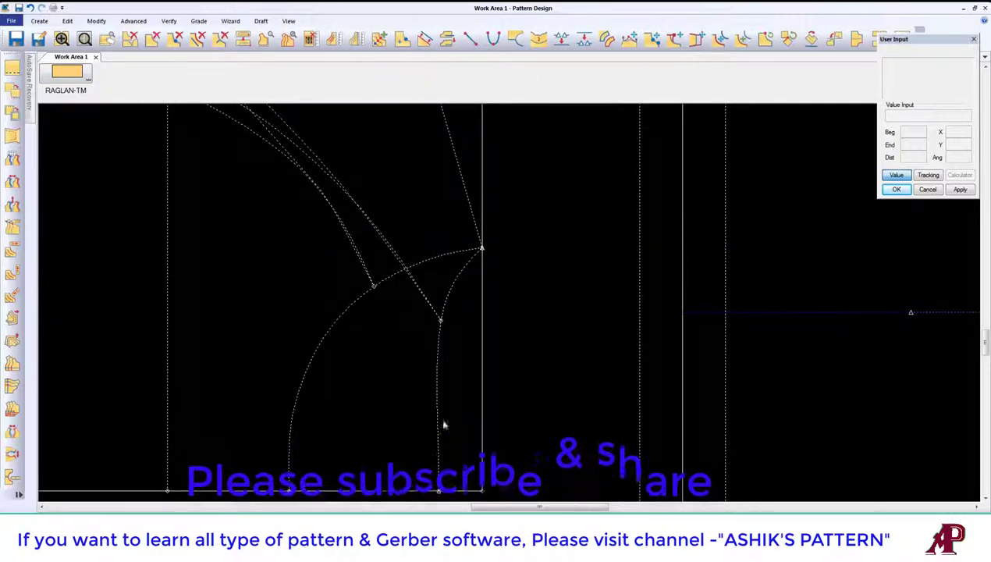
scroll(532, 232, "down", 3)
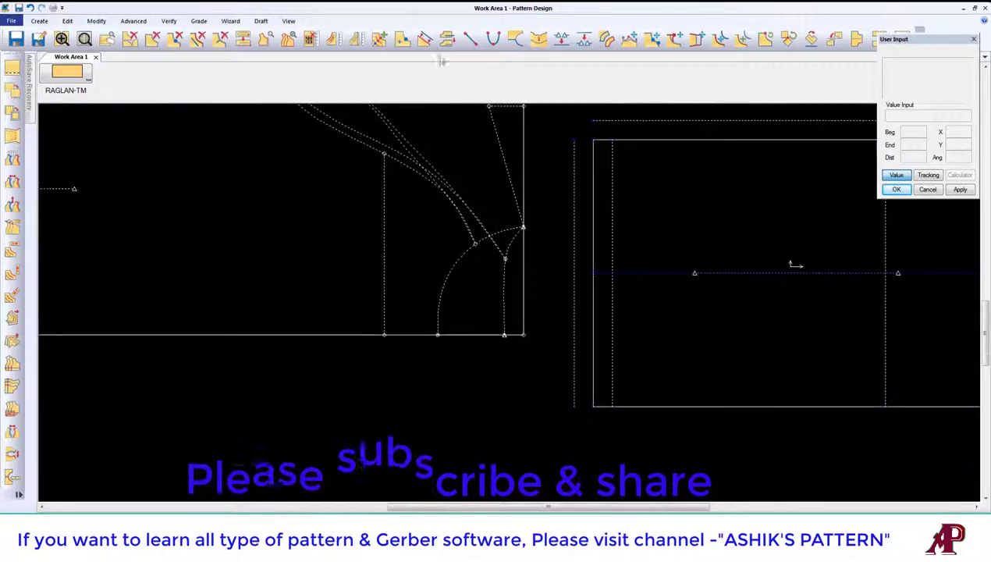
left_click(425, 38)
left_click(365, 333)
right_click(353, 299)
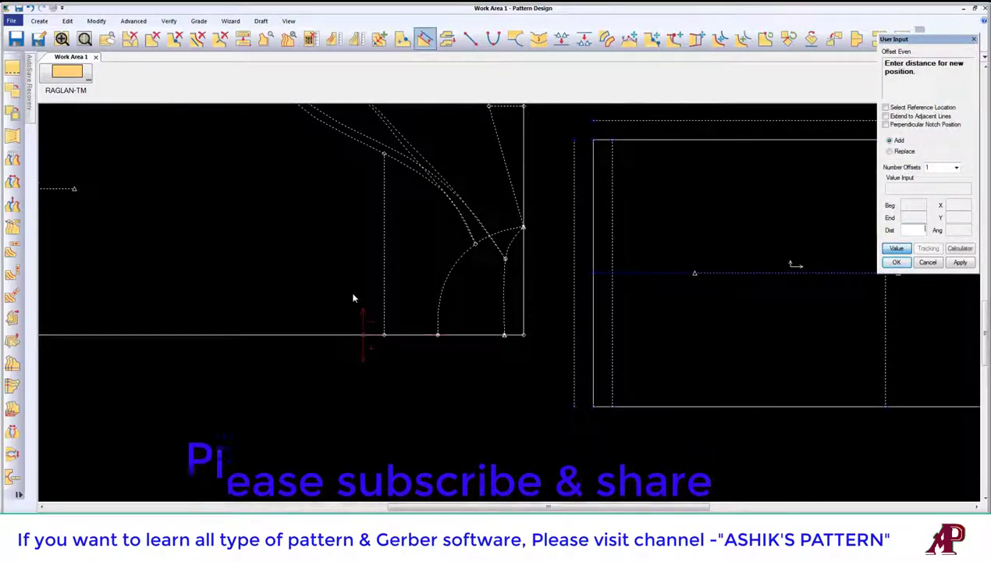
type("-25")
left_click(468, 245)
right_click(366, 227)
left_click(366, 226)
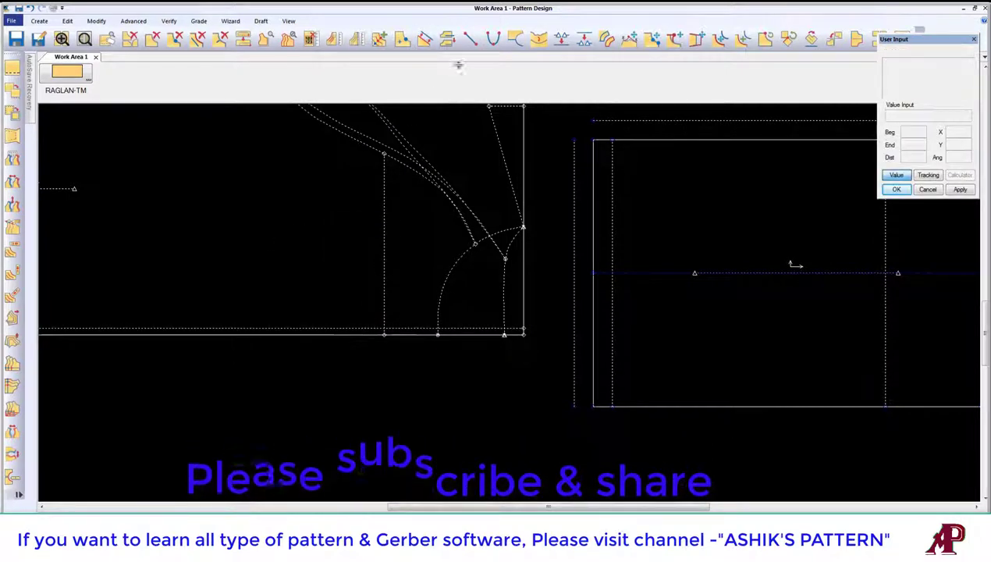
Clip the armhole curve at the new bottom line and delete the selected element.
left_click(447, 38)
left_click(437, 324)
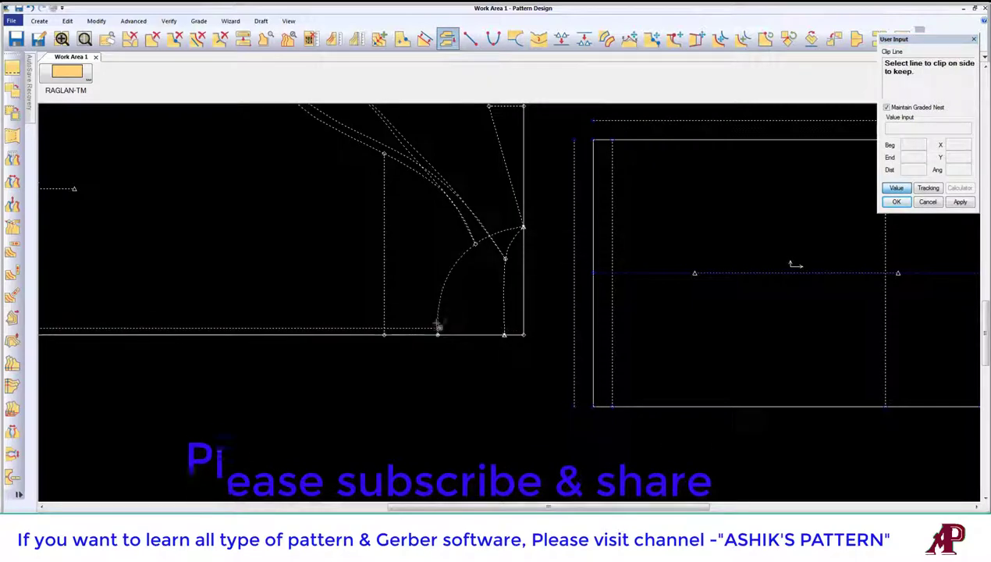
left_click(440, 326)
right_click(424, 281)
left_click(424, 282)
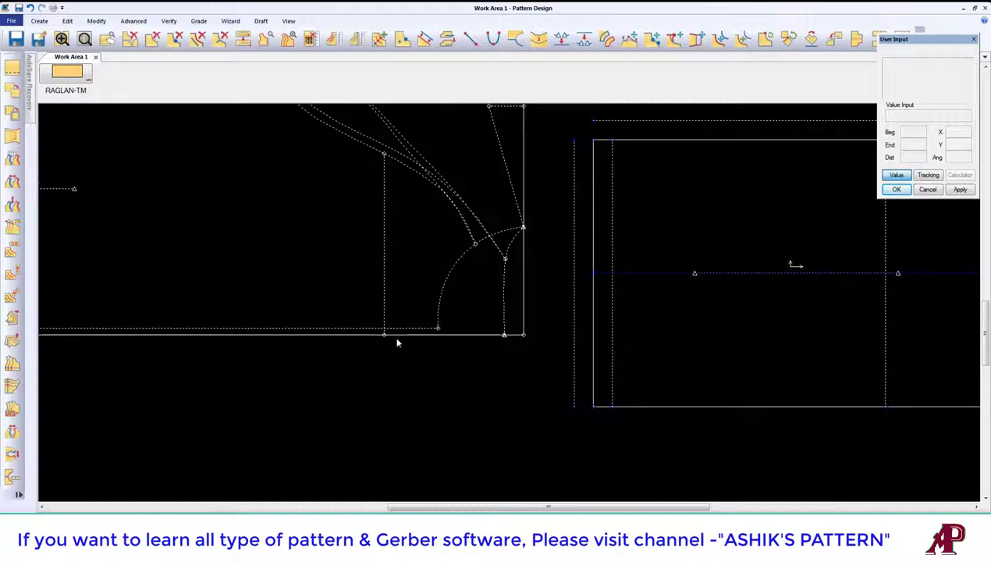
left_click_drag(397, 342, 403, 332)
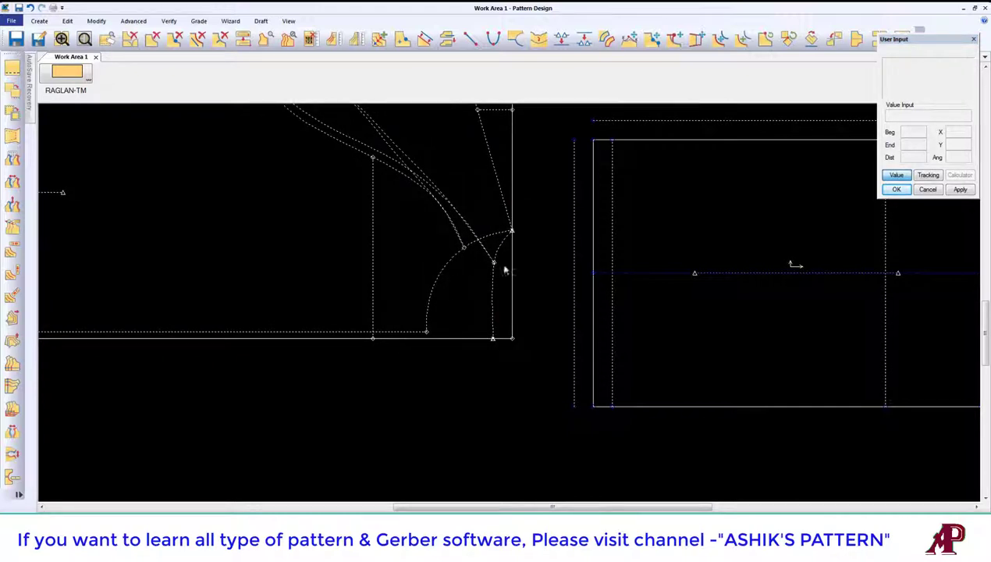
key("Delete")
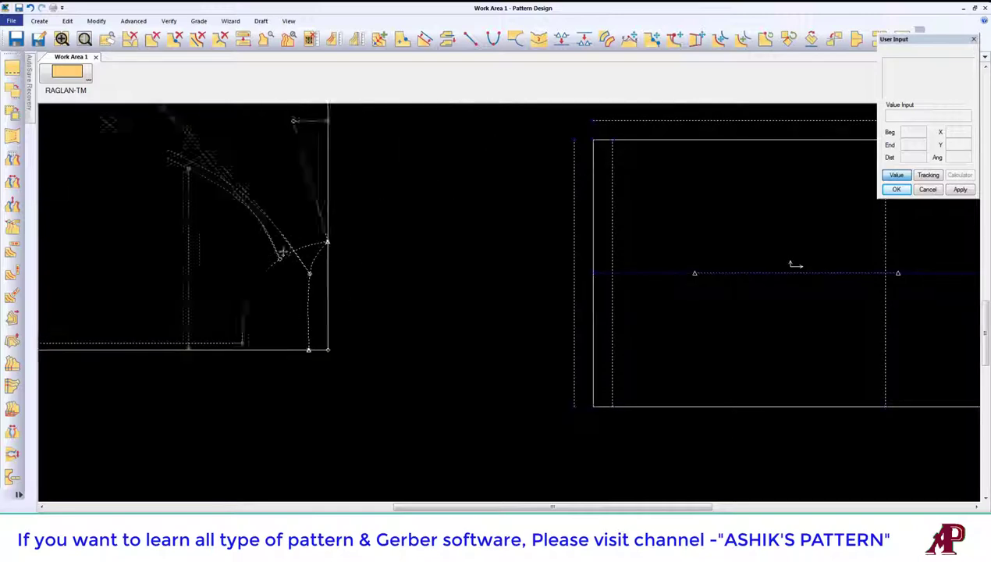
scroll(305, 275, "down", 2)
scroll(473, 270, "up", 1)
scroll(473, 270, "up", 2)
scroll(461, 287, "down", 1)
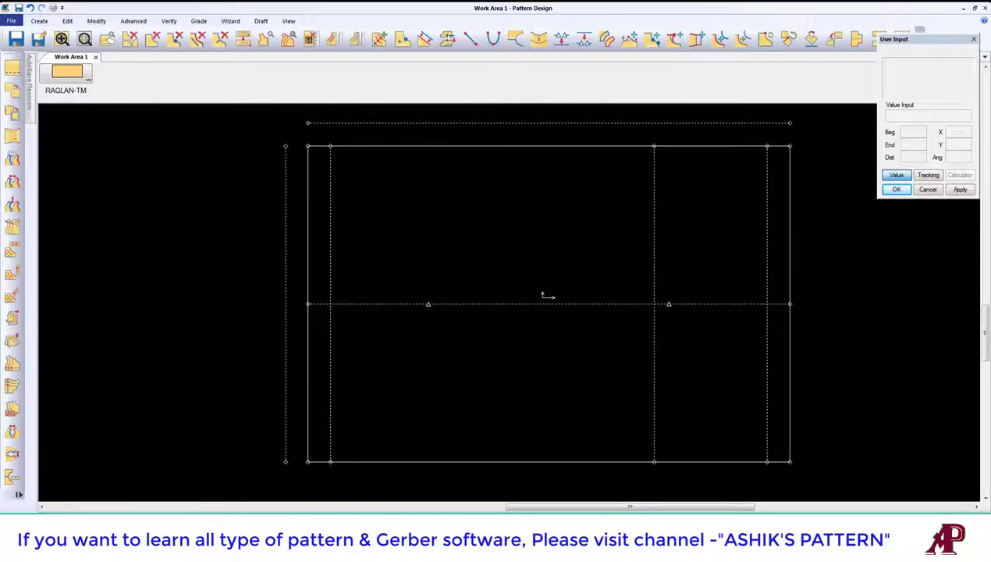
Offset the rectangle's bottom line by -1.25 to place a line just inside it.
left_click(425, 37)
right_click(361, 420)
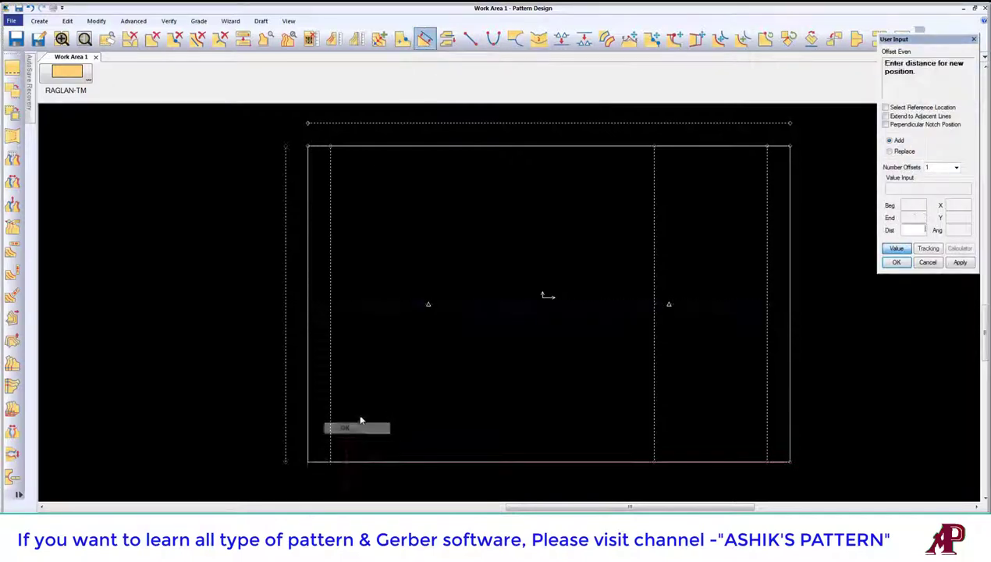
left_click(360, 428)
type("-1.25")
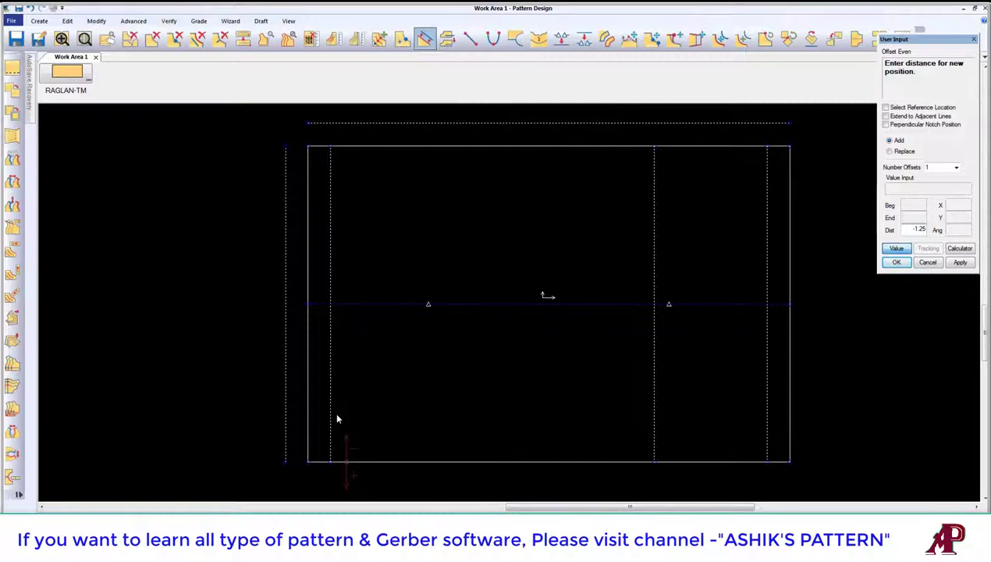
key("Return")
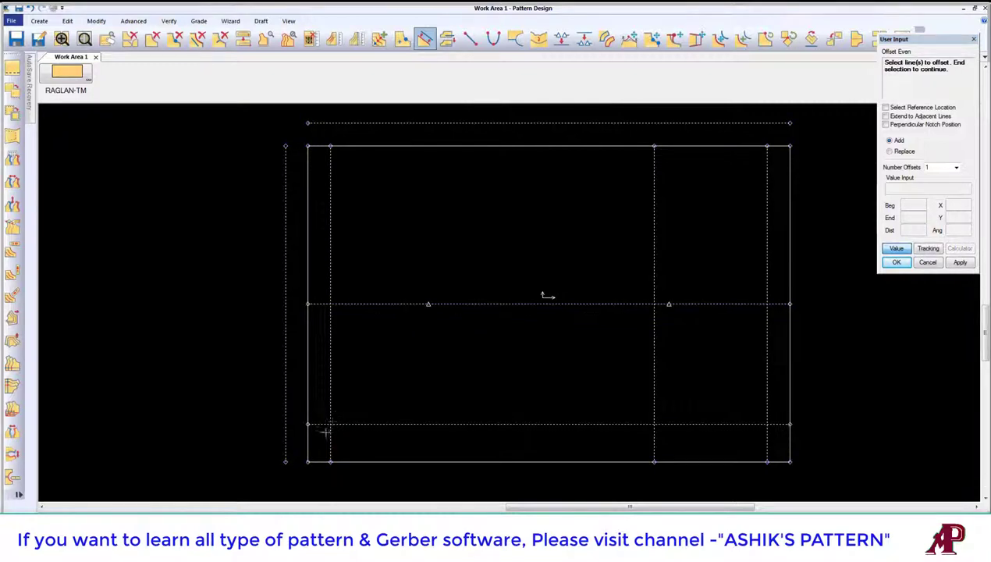
scroll(457, 384, "down", 2)
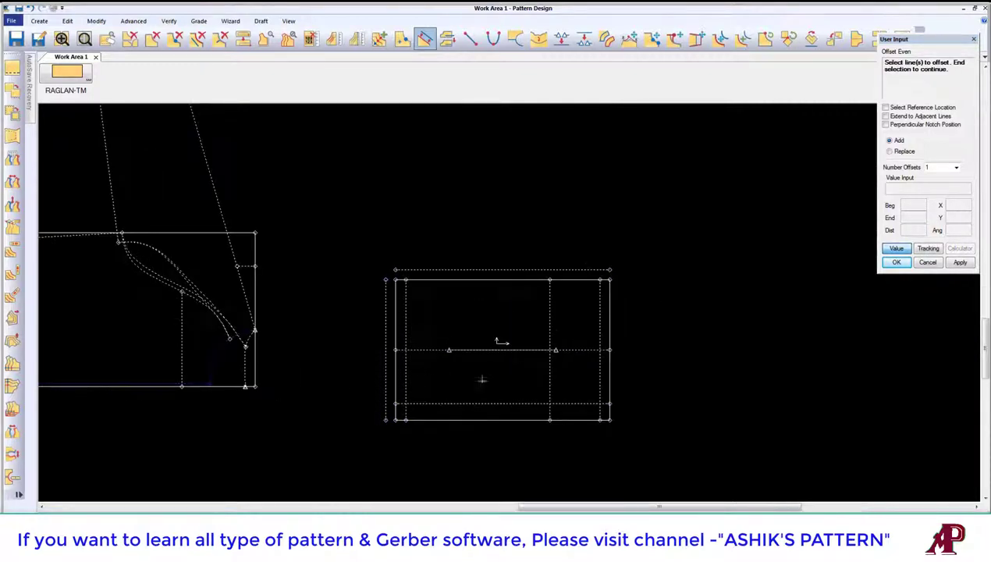
scroll(481, 378, "up", 2)
scroll(627, 375, "down", 1)
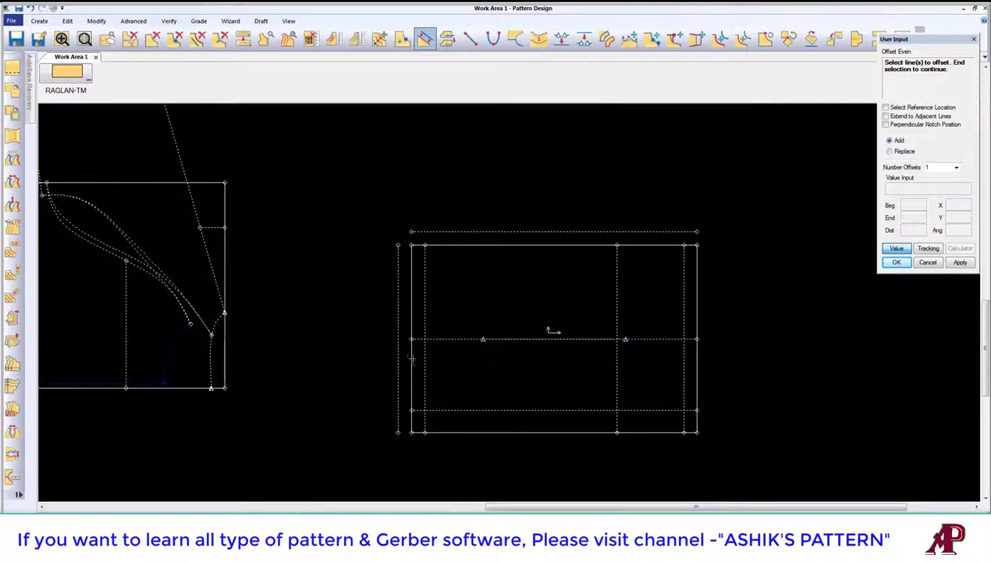
scroll(441, 398, "up", 3)
scroll(422, 427, "down", 2)
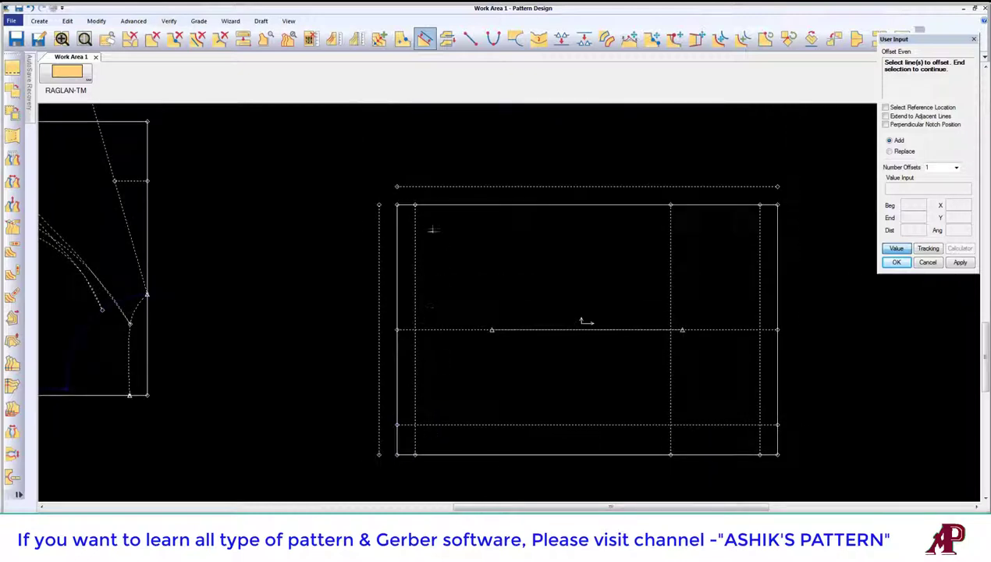
Add a second offset line above the top edge and recentre the hood draft.
left_click(427, 205)
right_click(420, 232)
left_click(431, 239)
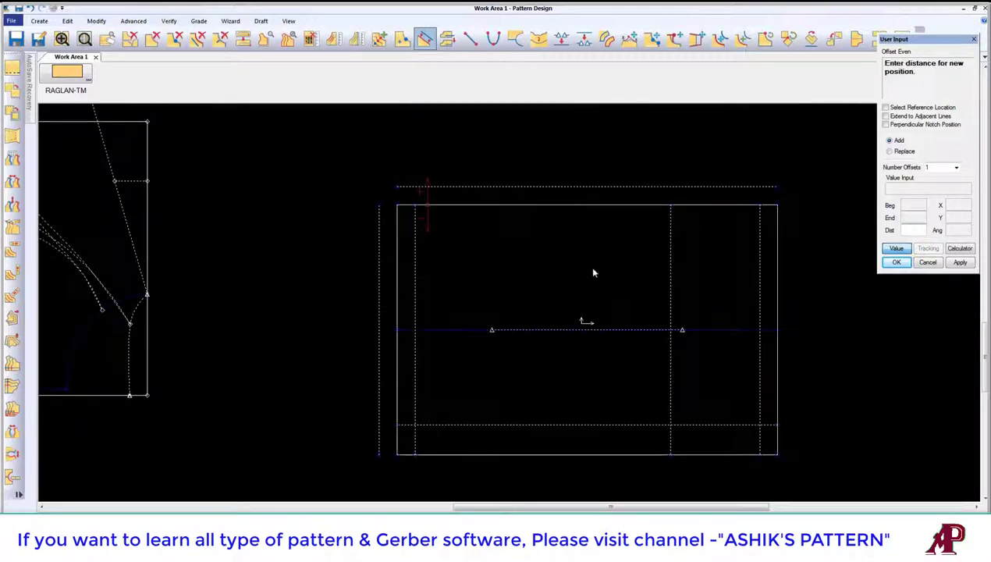
left_click(914, 229)
type("1.25")
key("Return")
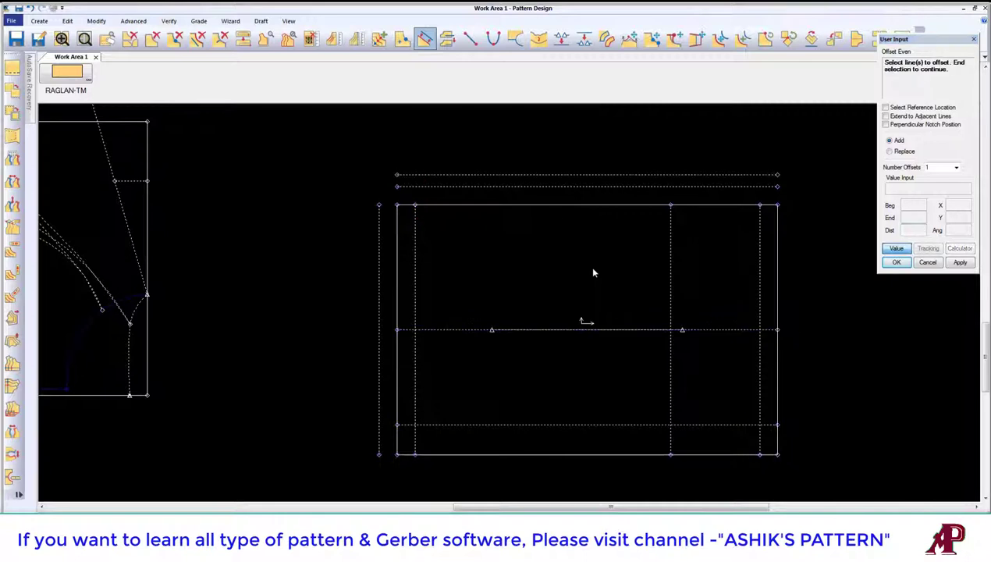
key("Escape")
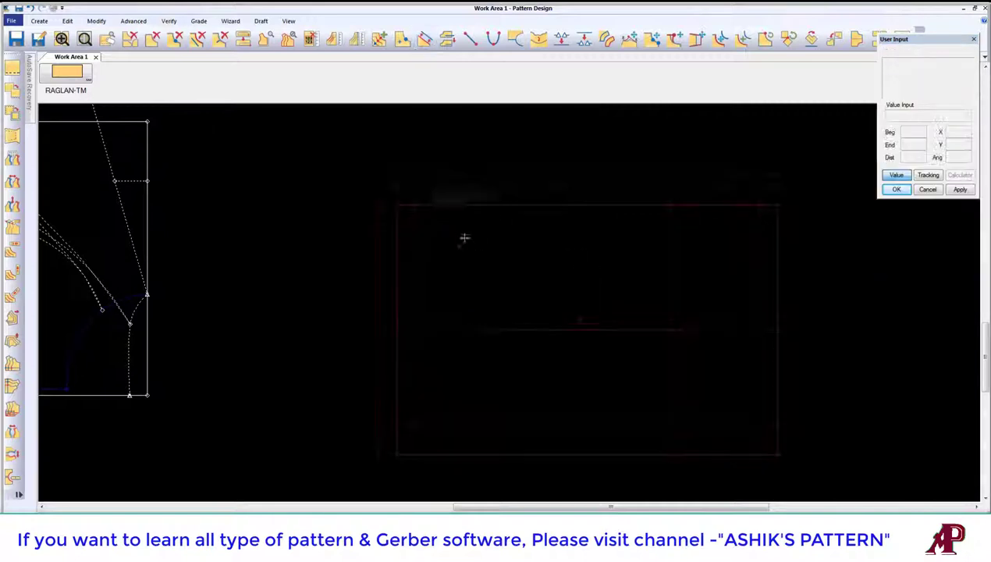
middle_click_drag(465, 236, 442, 237)
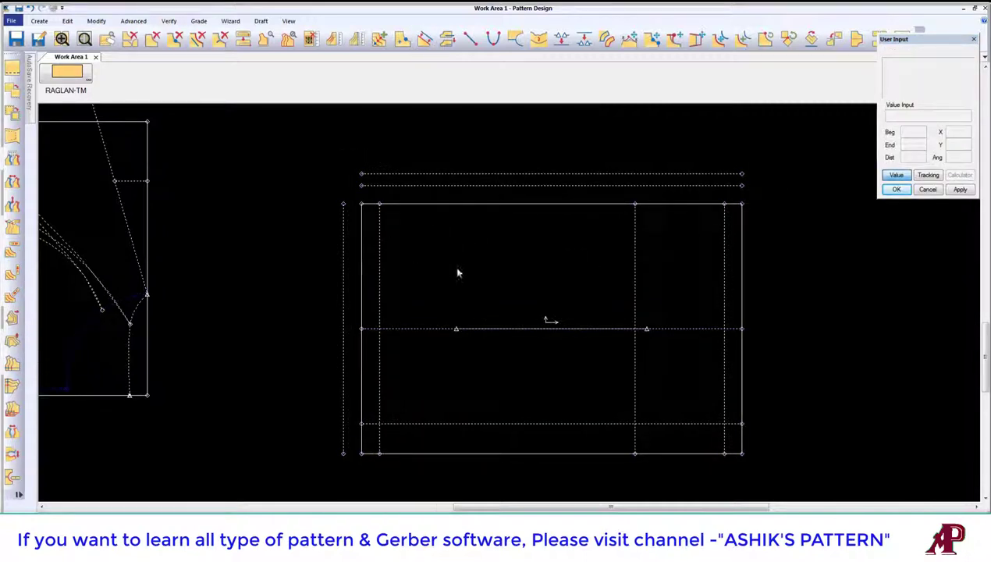
scroll(457, 273, "up", 1)
scroll(438, 265, "up", 2)
scroll(432, 262, "down", 1)
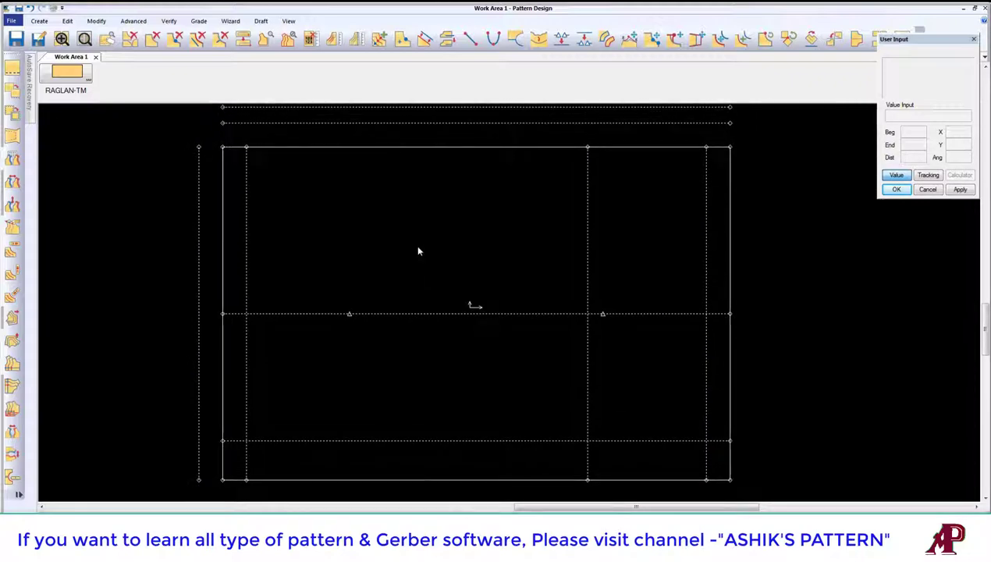
middle_click_drag(364, 259, 361, 269)
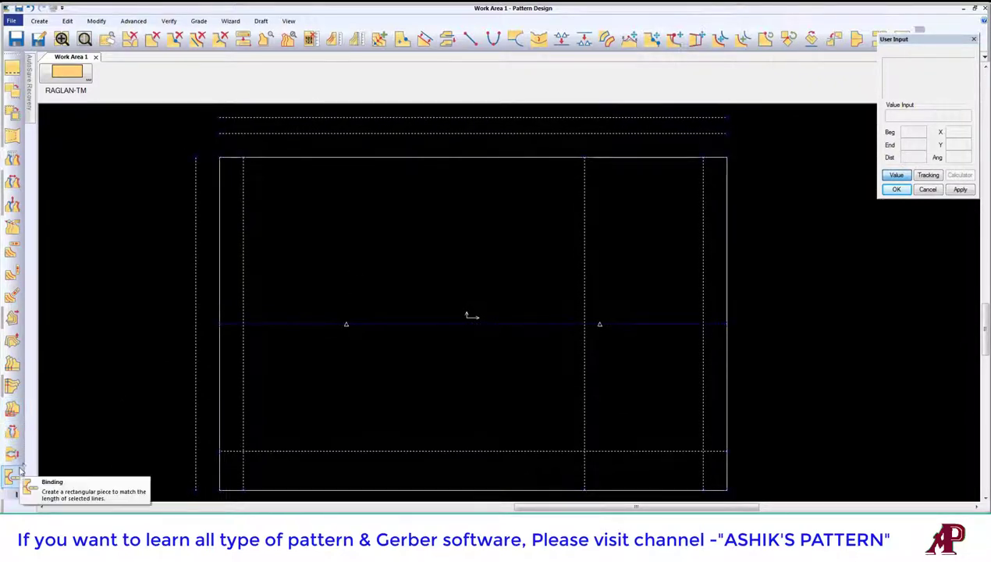
Make the right, inner-left and outer-left vertical guides meet their crossing top and lower lines at the intersections.
left_click(470, 39)
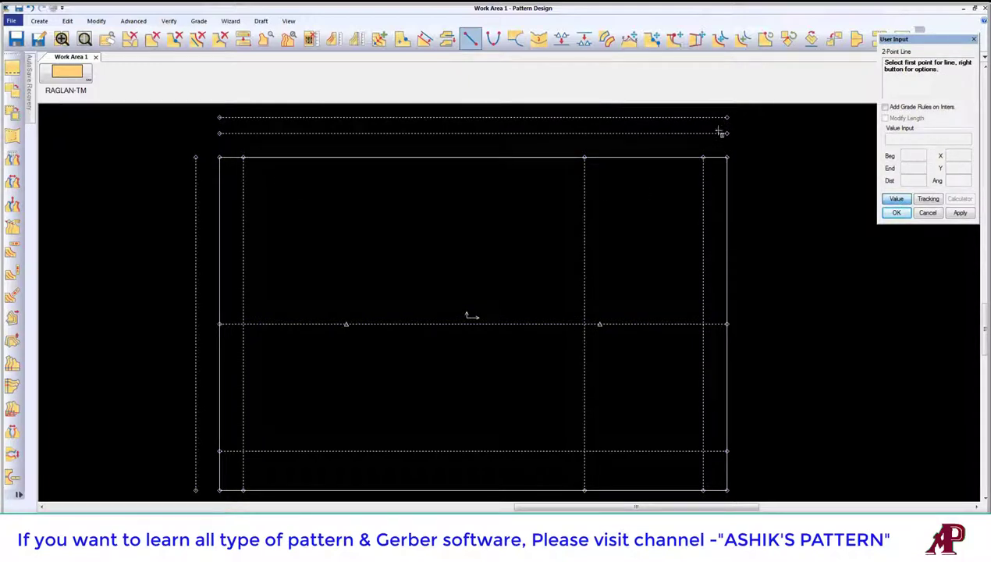
left_click(13, 408)
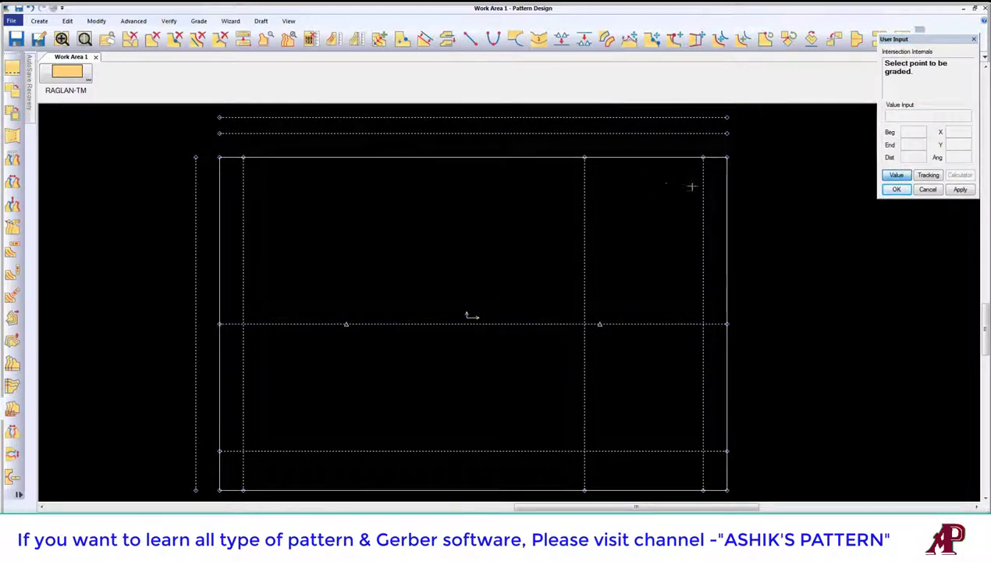
left_click(707, 161)
left_click(704, 134)
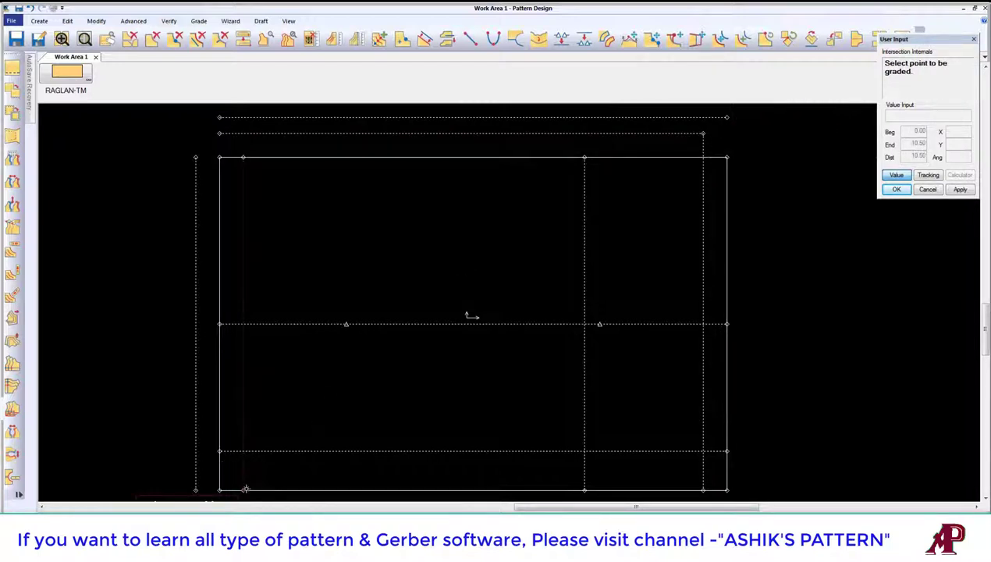
left_click(243, 482)
left_click(222, 451)
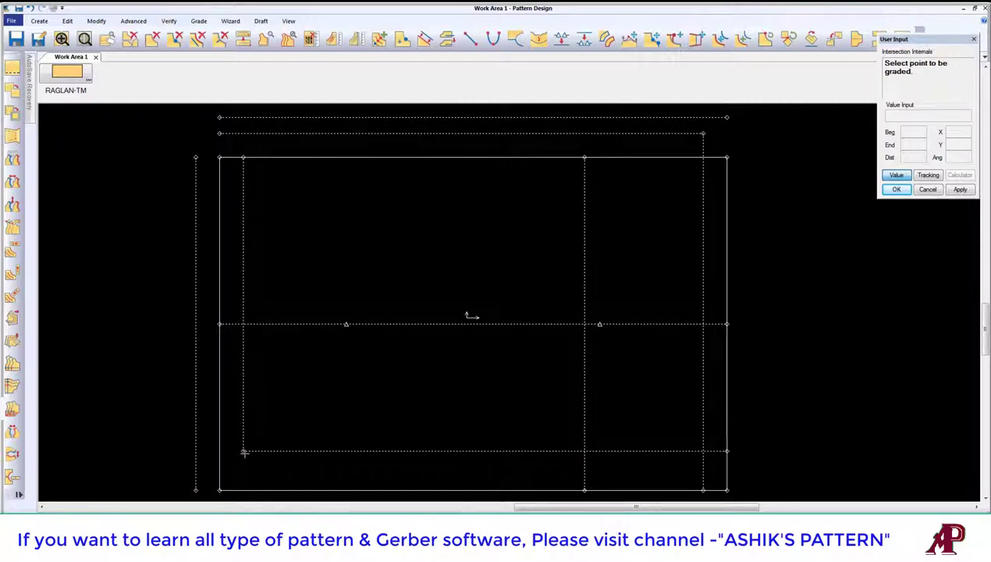
left_click(195, 171)
left_click(212, 118)
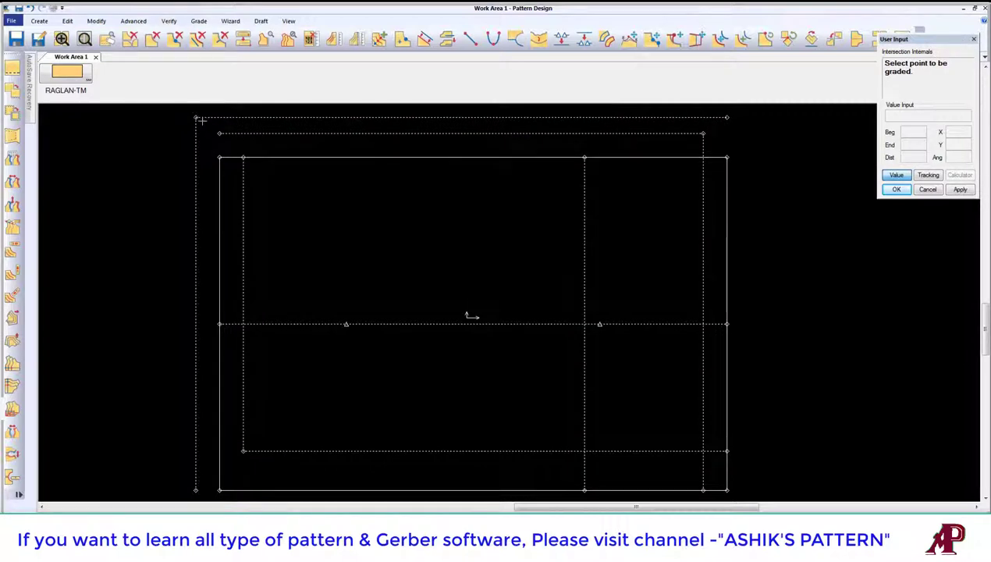
Draw bowed two-point curves down the hood's right side from the top-right corner to the bottom point.
left_click(494, 38)
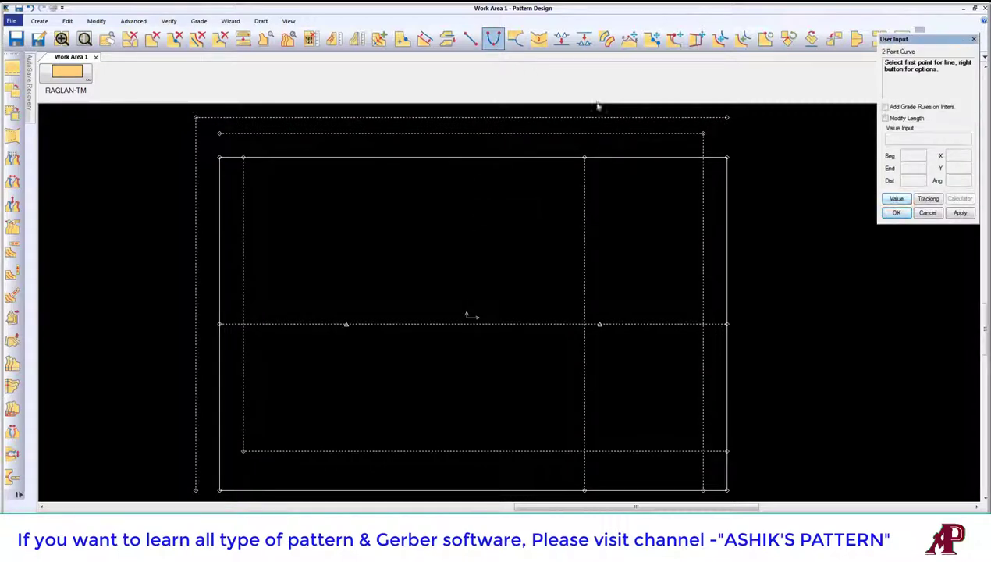
left_click(702, 134)
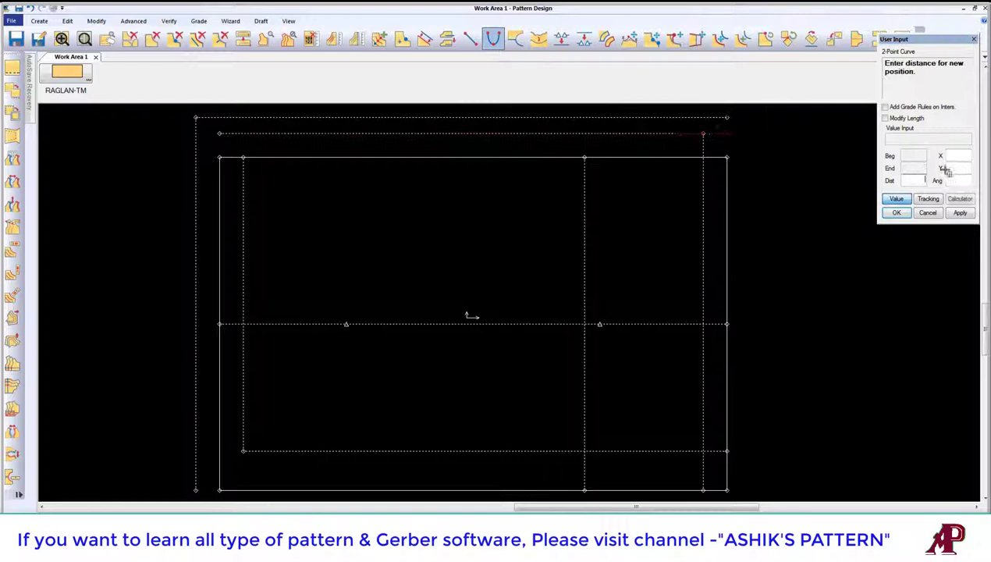
left_click(897, 198)
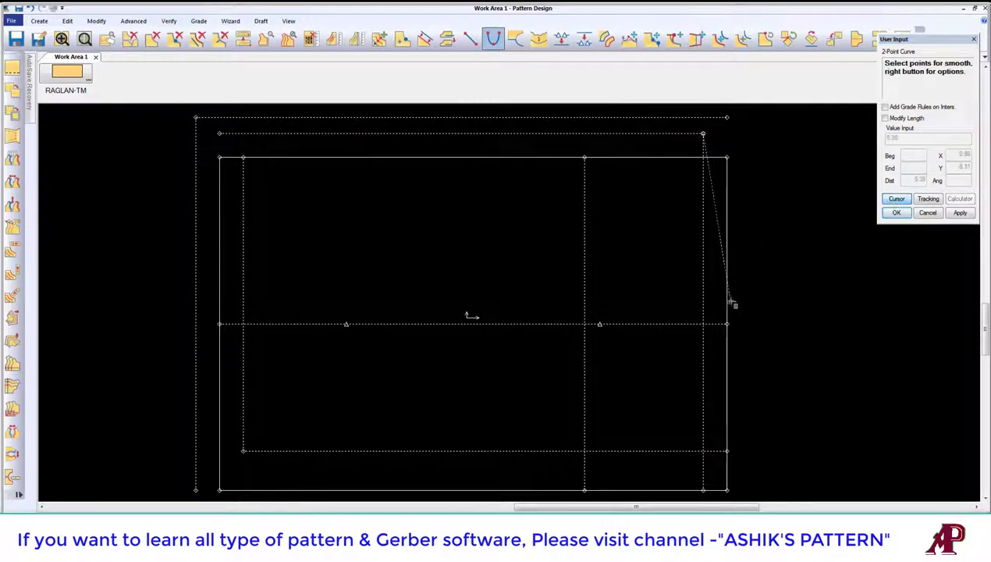
left_click(730, 323)
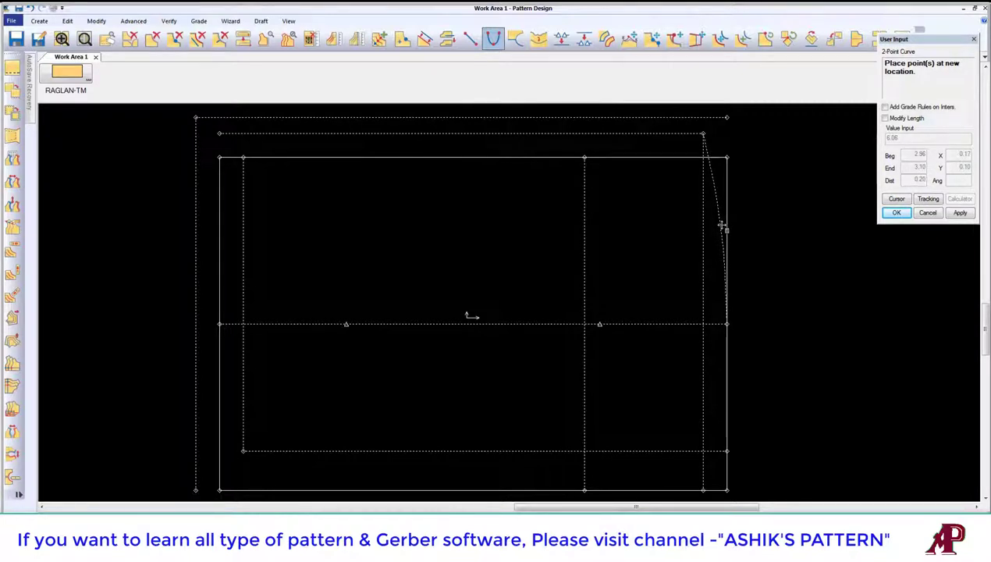
left_click(722, 226)
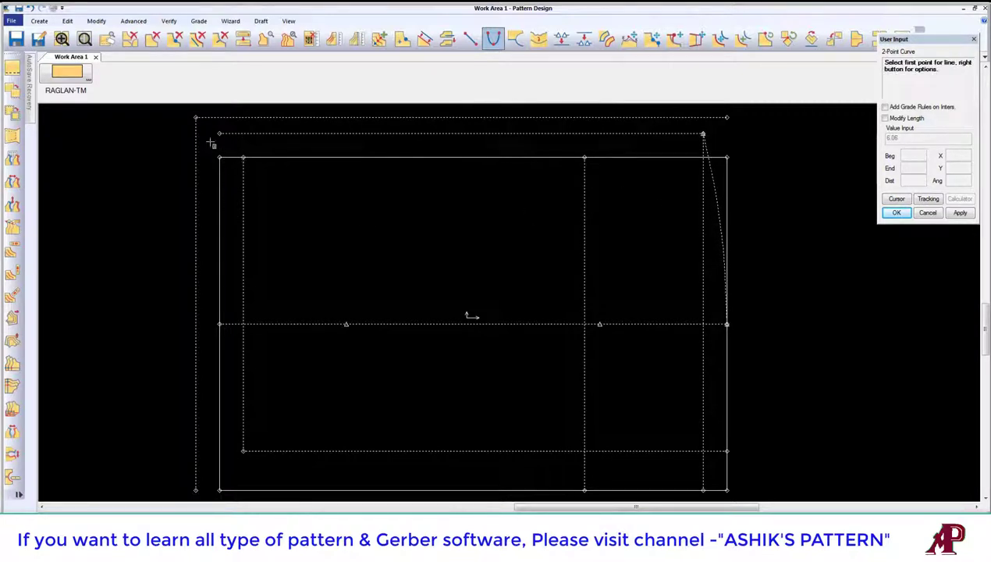
left_click(727, 324)
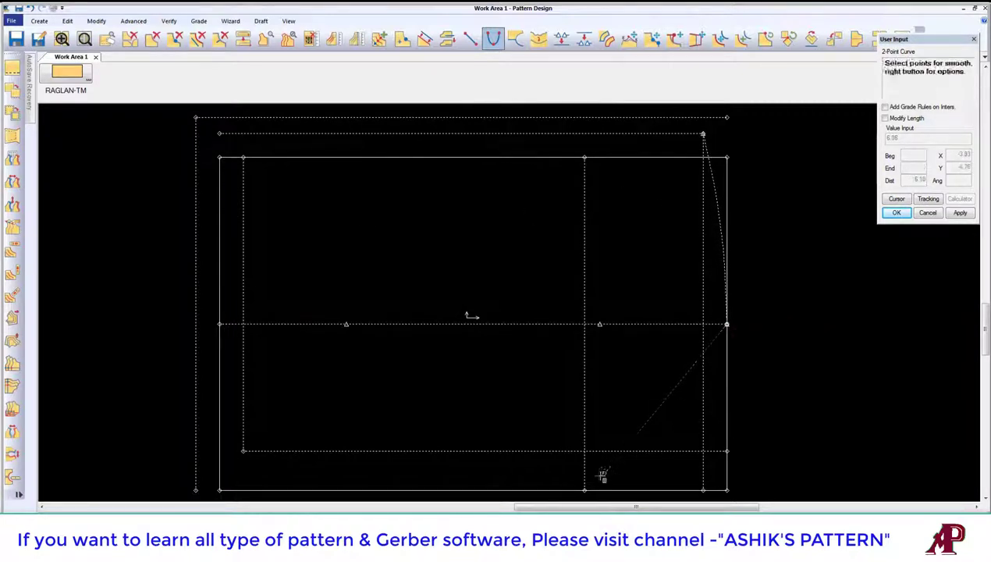
left_click(587, 490)
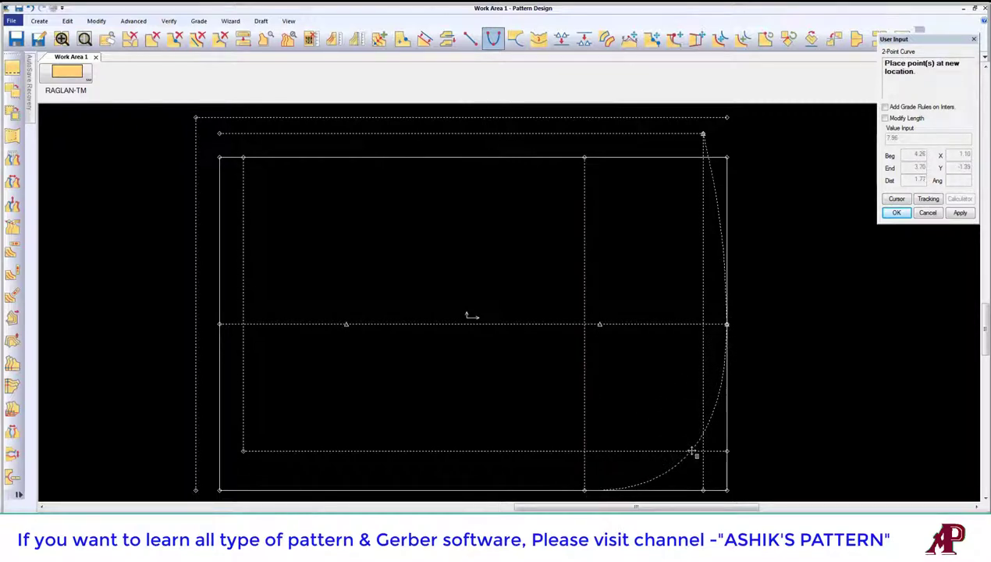
left_click(692, 451)
Draw curves across the bottom and up the left side to the top-left corner.
left_click(244, 451)
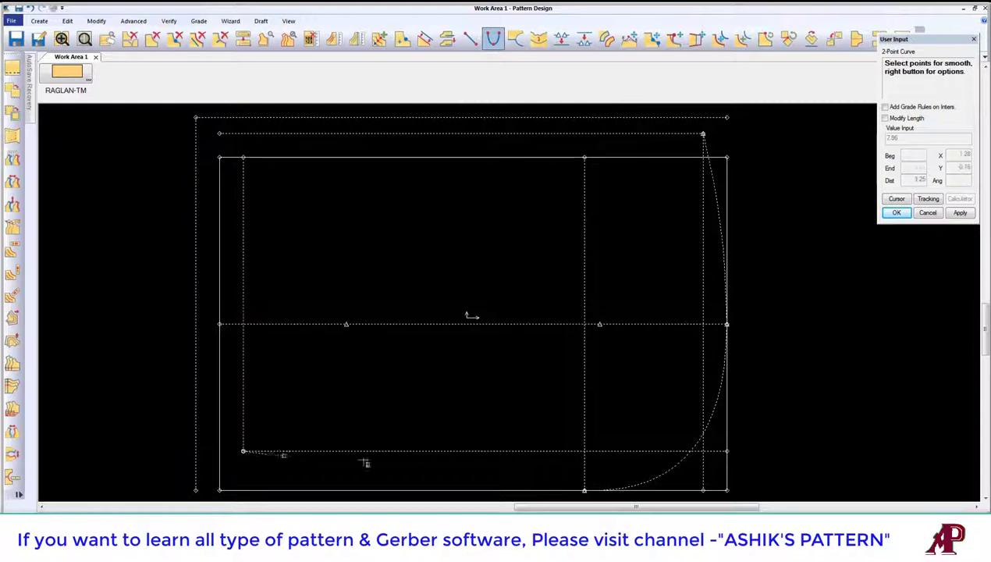
left_click(583, 489)
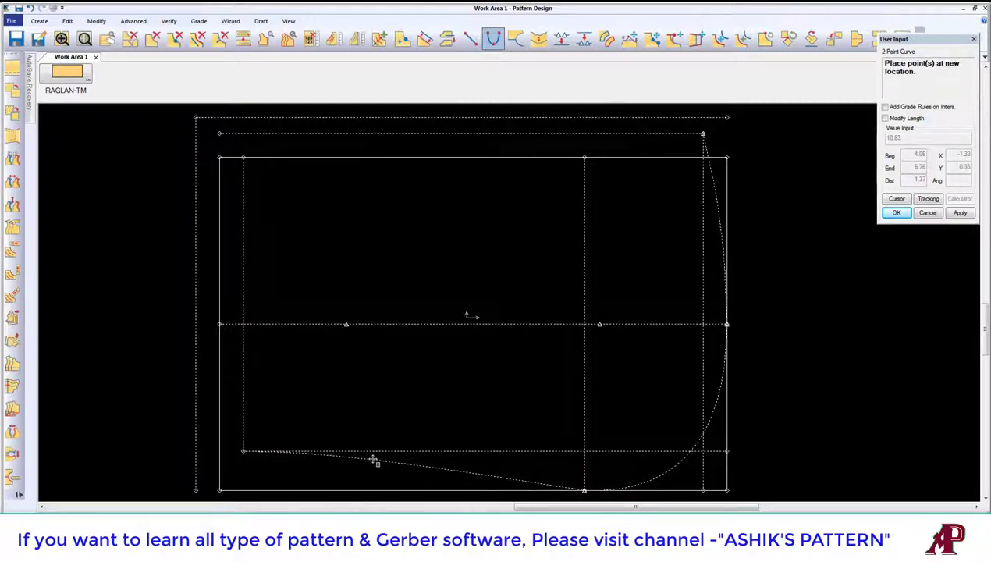
left_click(374, 460)
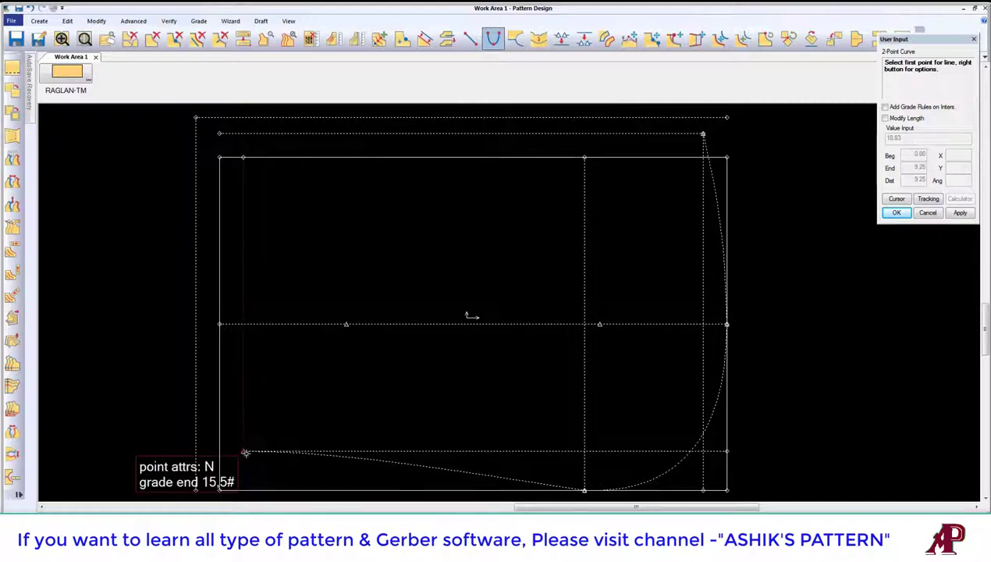
left_click(244, 450)
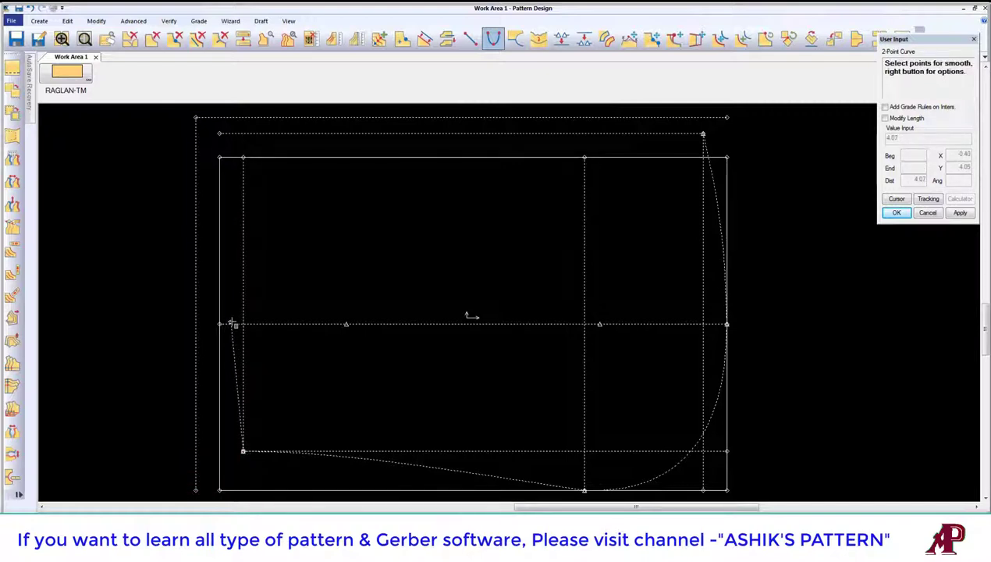
left_click(221, 324)
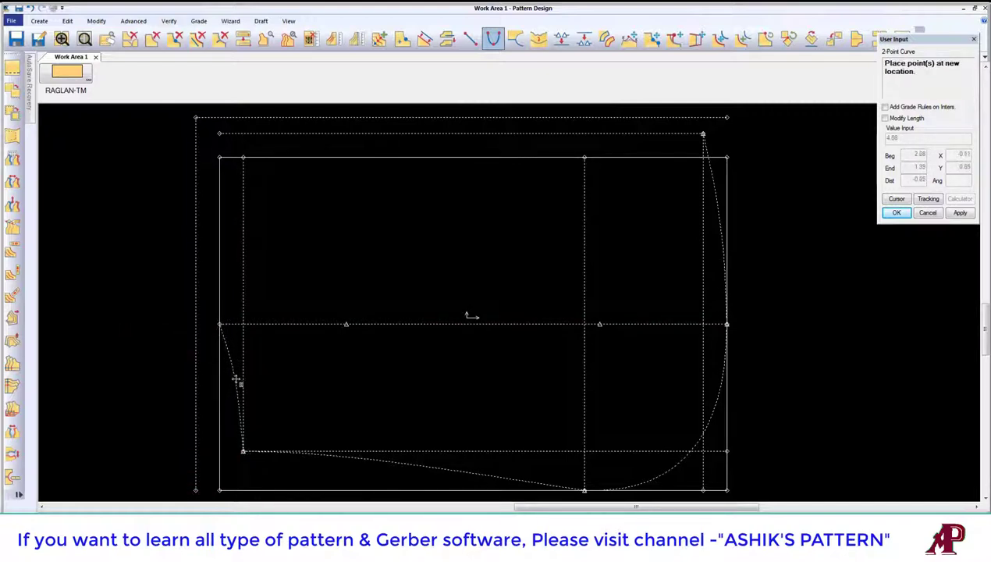
left_click(221, 324)
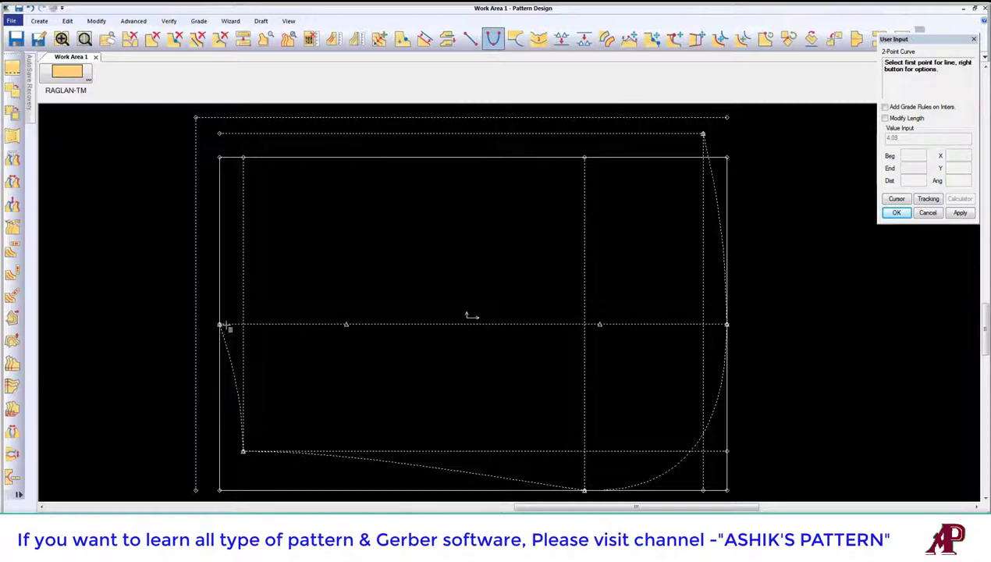
left_click(220, 324)
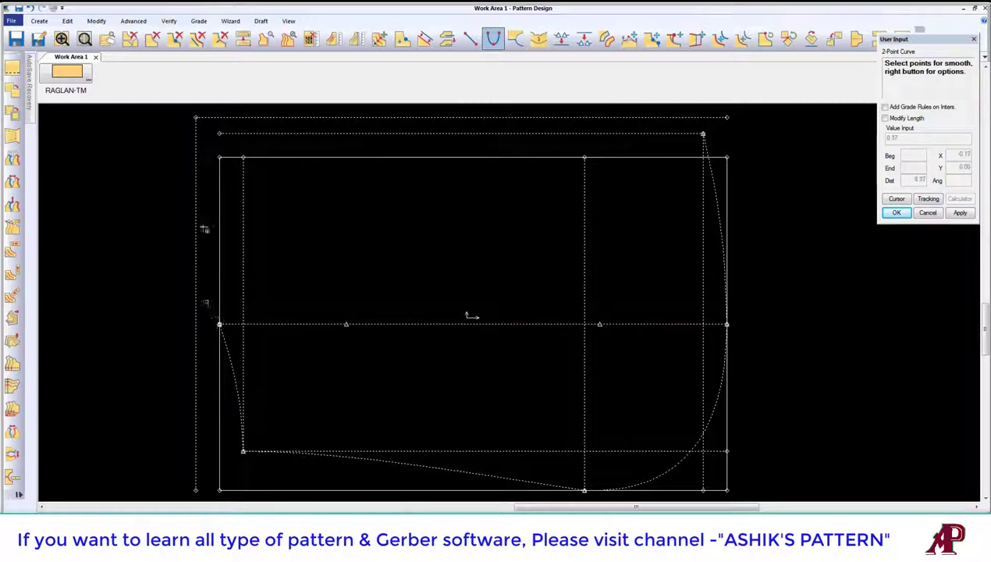
left_click(197, 119)
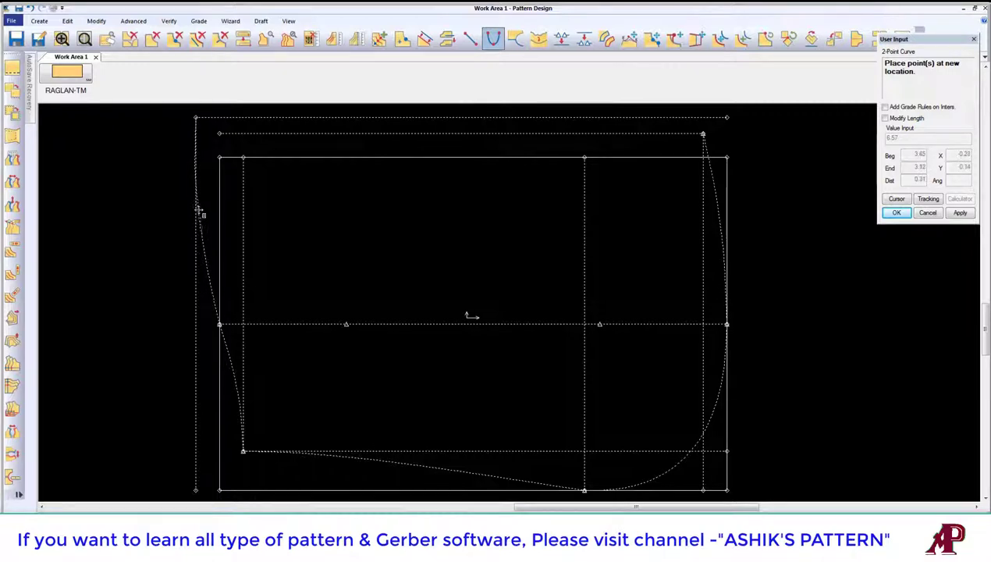
left_click(200, 211)
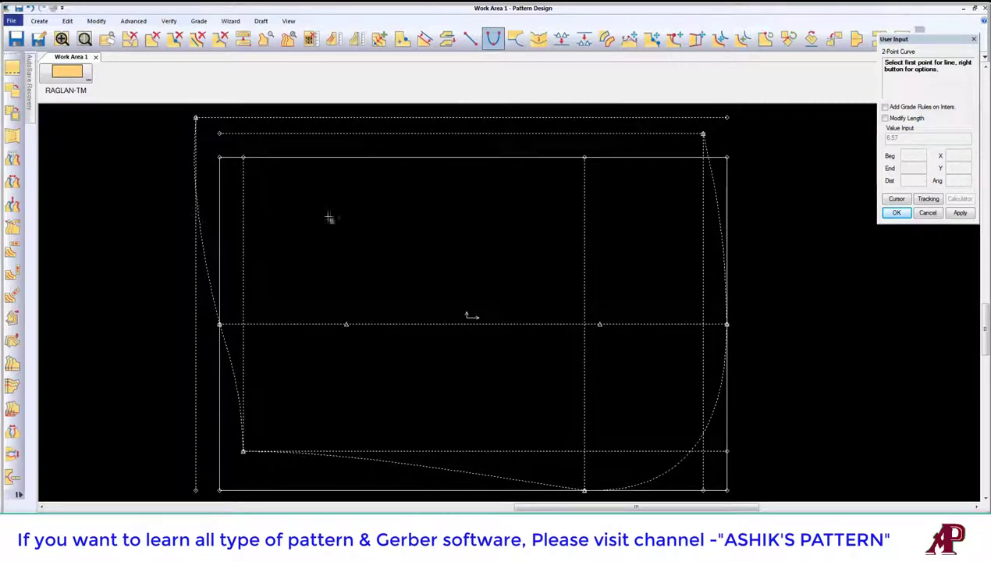
Zoom in on the hood's upper-left corner.
scroll(377, 285, "down", 1)
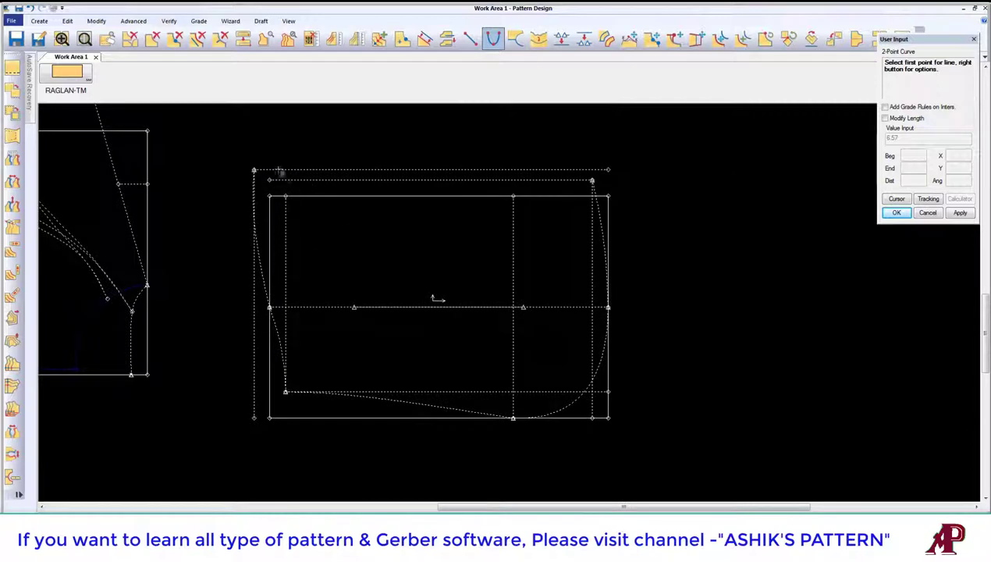
right_click(243, 176)
left_click(312, 195)
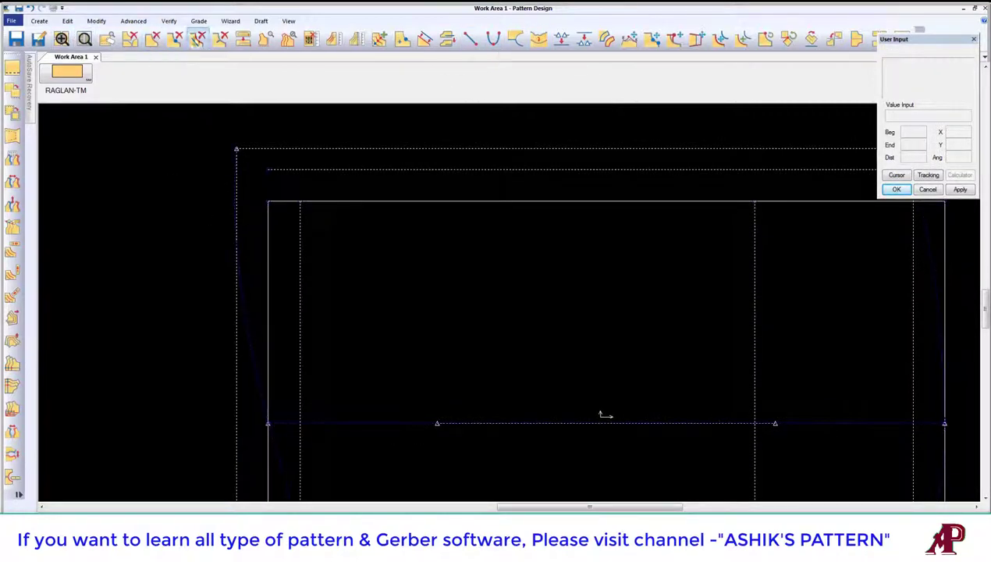
Delete the two selected outline lines from the hood draft.
left_click(197, 38)
left_click(250, 327)
right_click(332, 273)
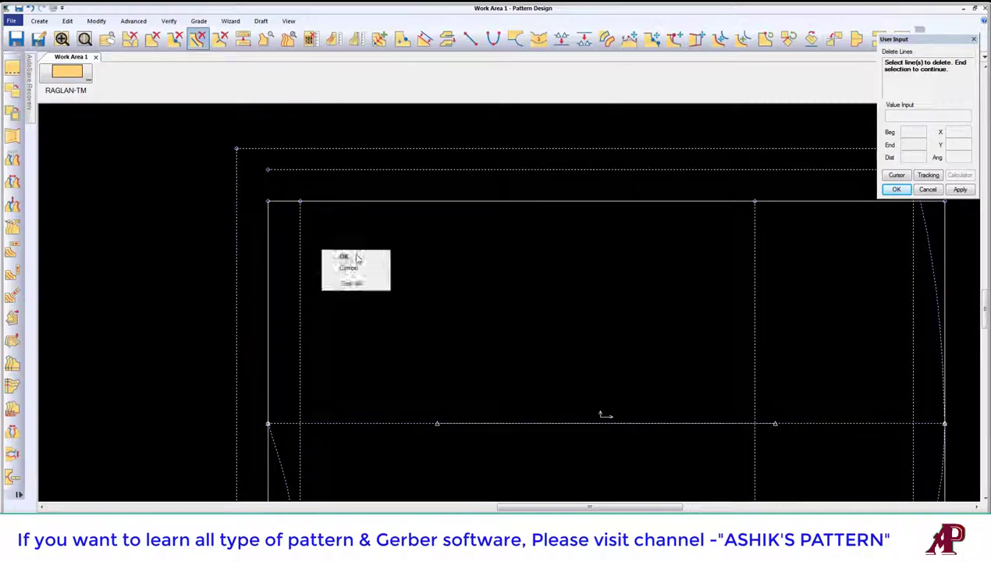
left_click(343, 254)
Draw a straight line from the hood's top-left corner to the middle guideline point.
left_click(470, 38)
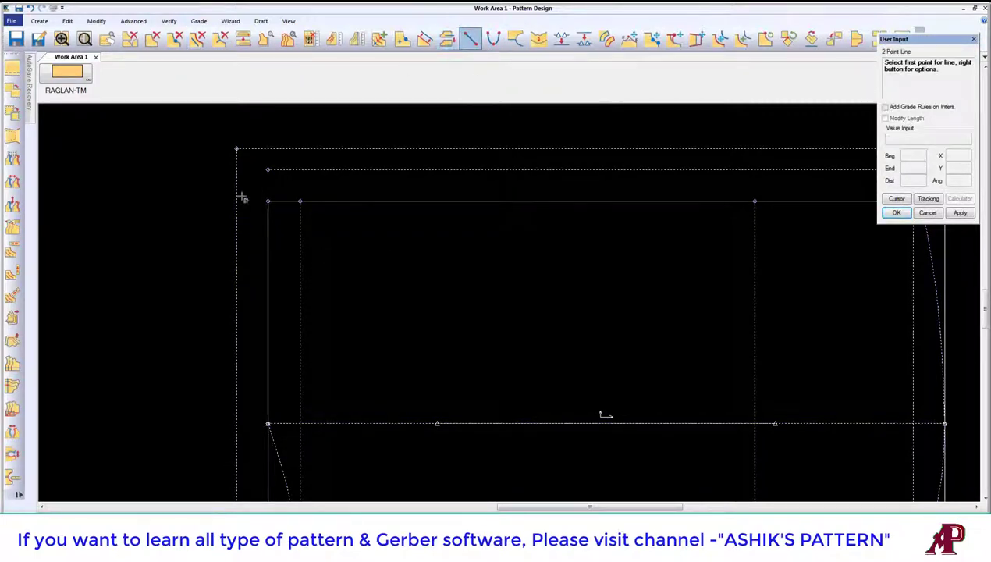
left_click(237, 148)
left_click(267, 424)
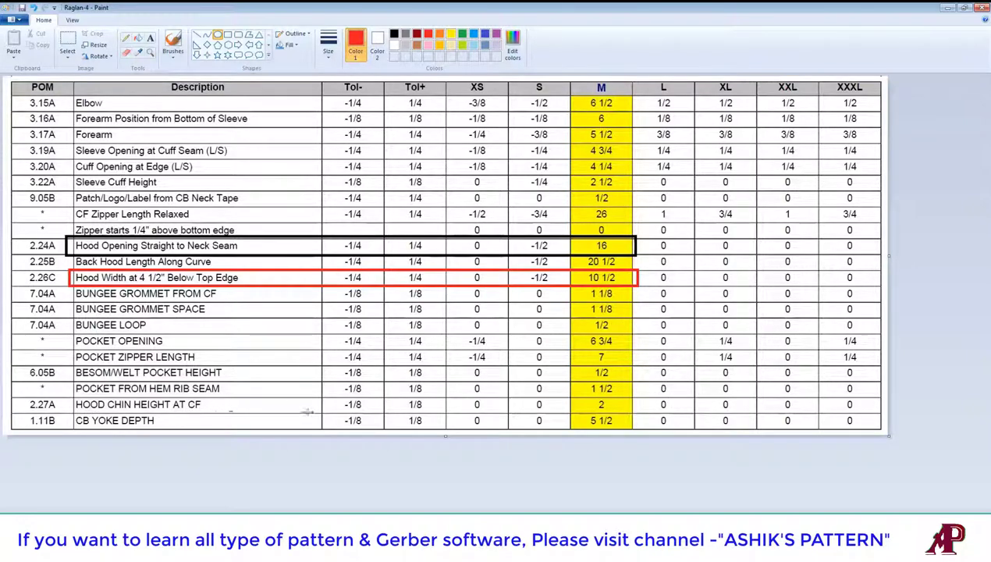
Circle the M-size value 2 for HOOD CHIN HEIGHT AT CF with a red ellipse.
left_click_drag(576, 394, 626, 414)
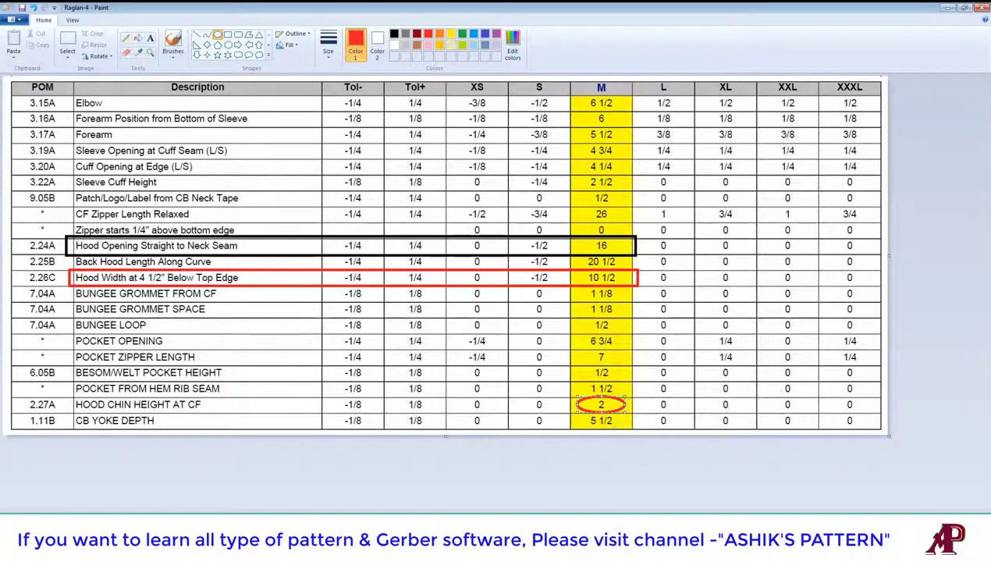
left_click(572, 394)
Back in the hood pattern, create an even offset of the slanted front line.
left_click(250, 547)
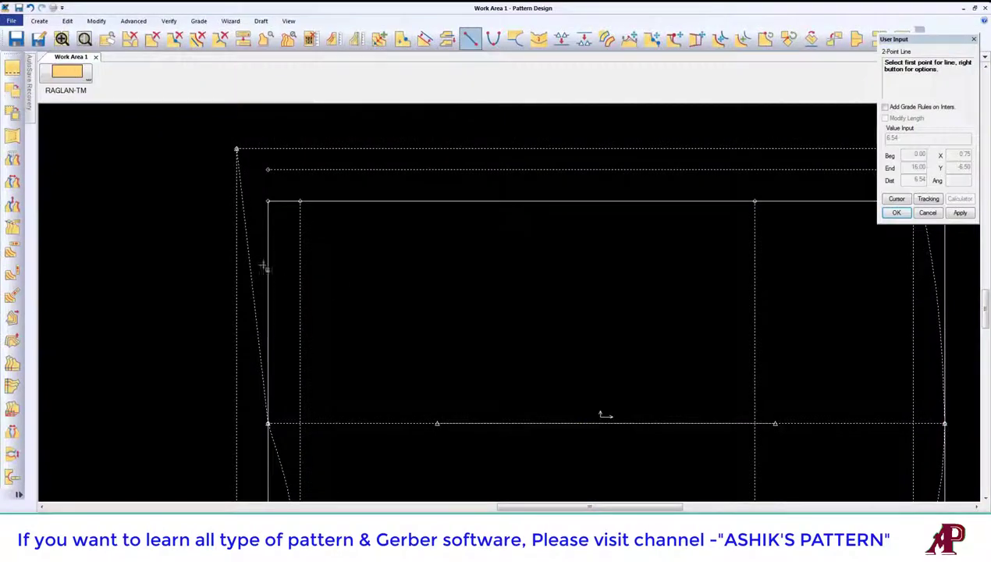
left_click(379, 38)
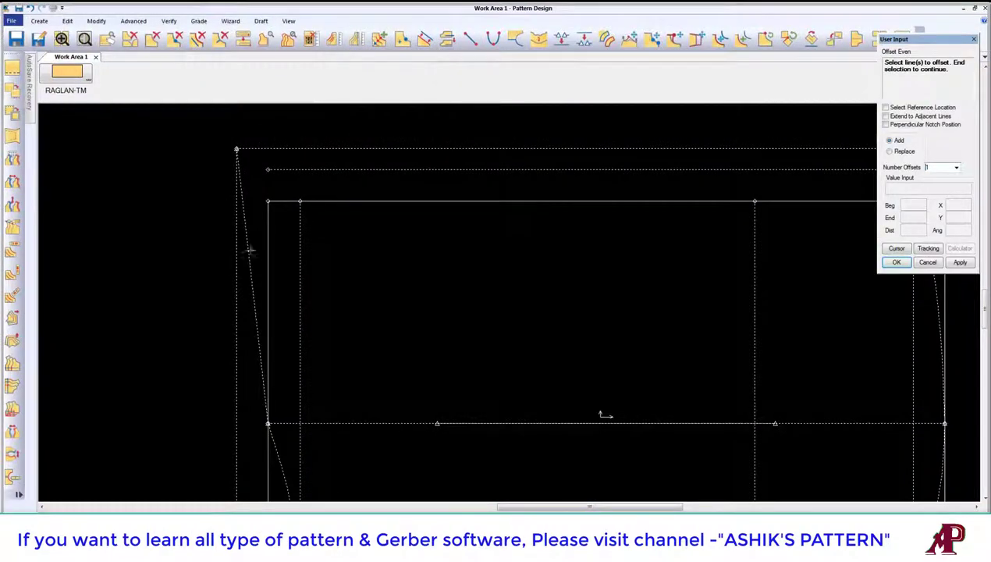
left_click(300, 236)
left_click(299, 236)
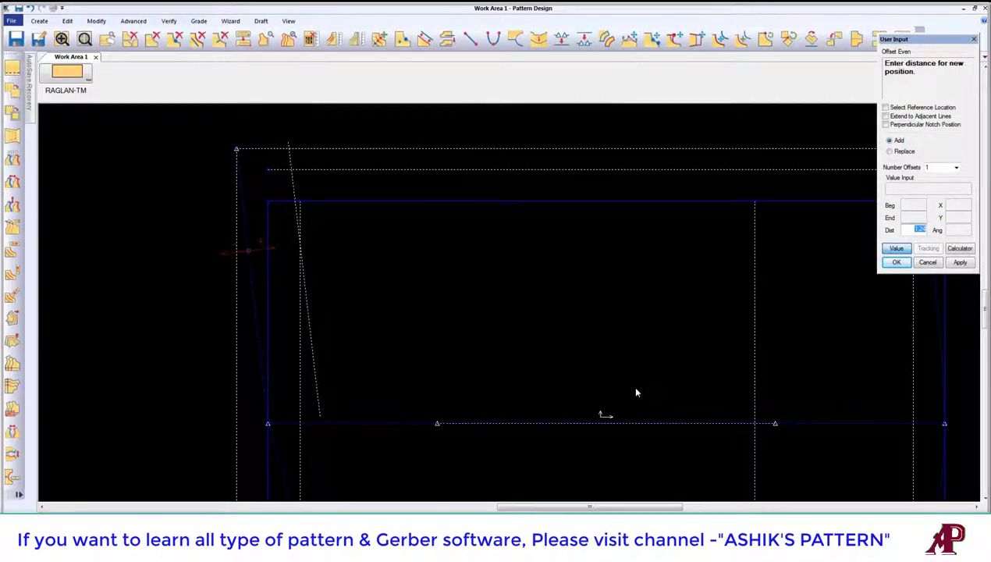
key("Return")
right_click(460, 236)
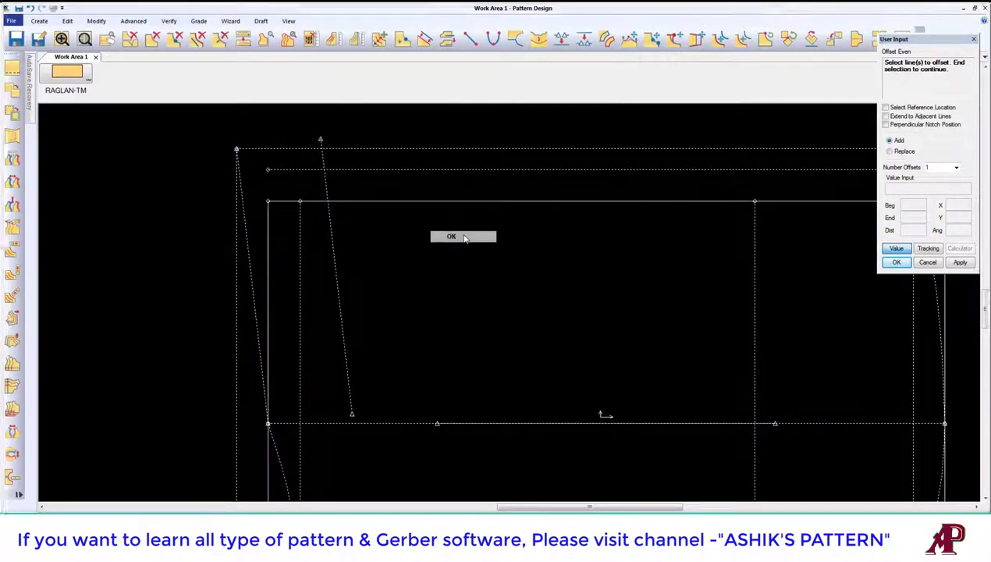
left_click(464, 238)
Draw a short straight line from the top-left corner to the offset line's top point.
left_click(470, 38)
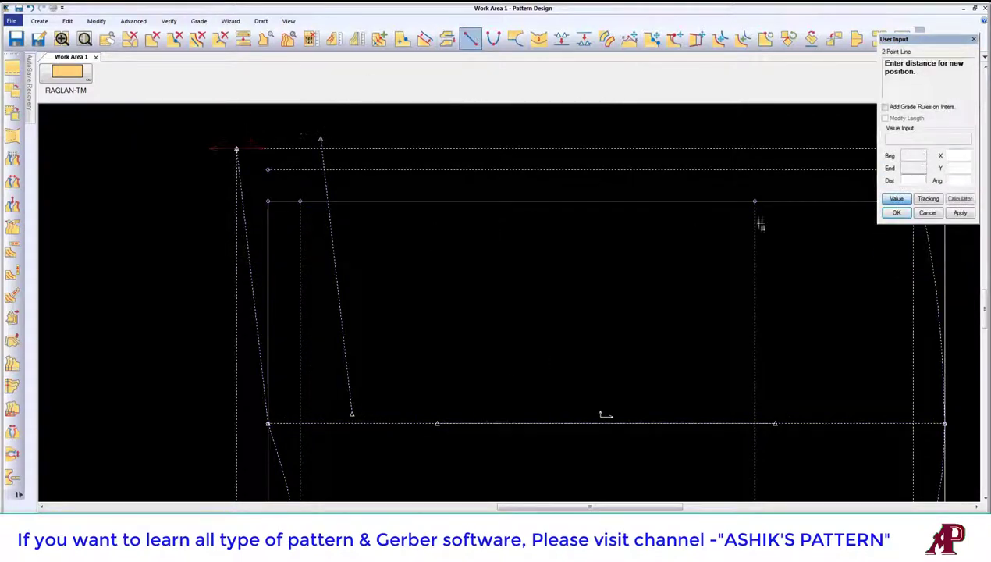
left_click(237, 148)
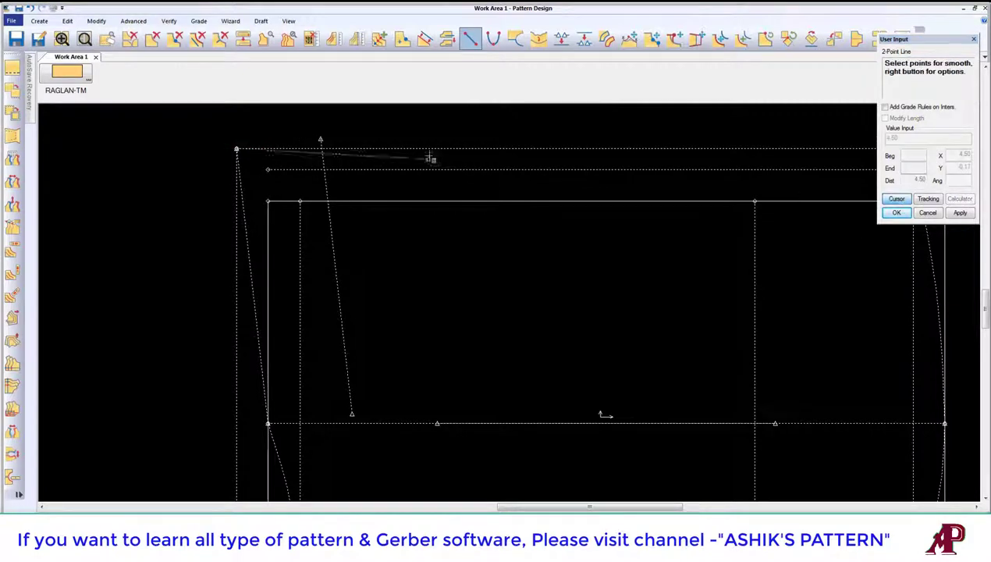
left_click(320, 139)
right_click(356, 145)
left_click(356, 146)
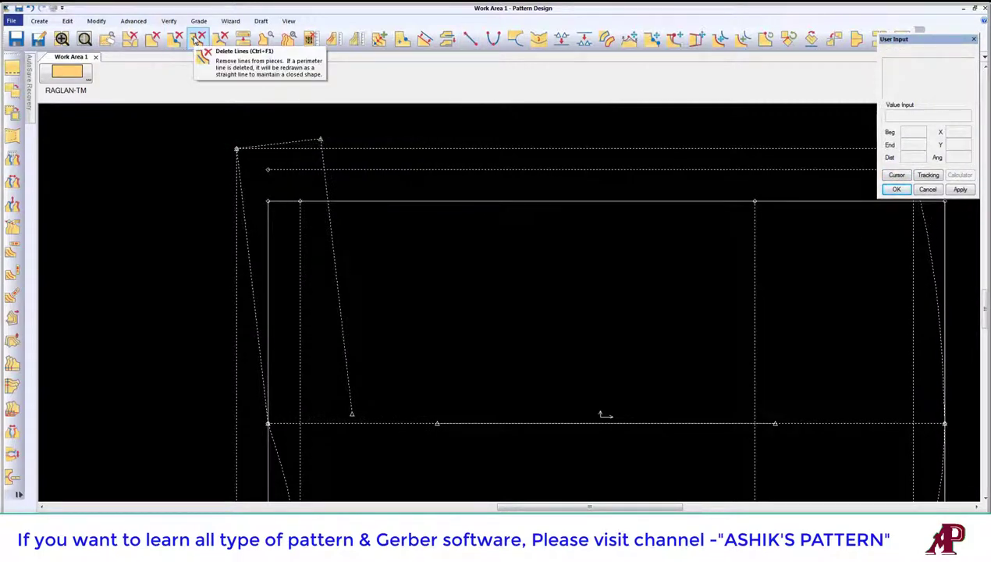
Delete the slanted front line and the offset helper line, then start a curve at the top-left corner.
left_click(197, 41)
left_click(332, 250)
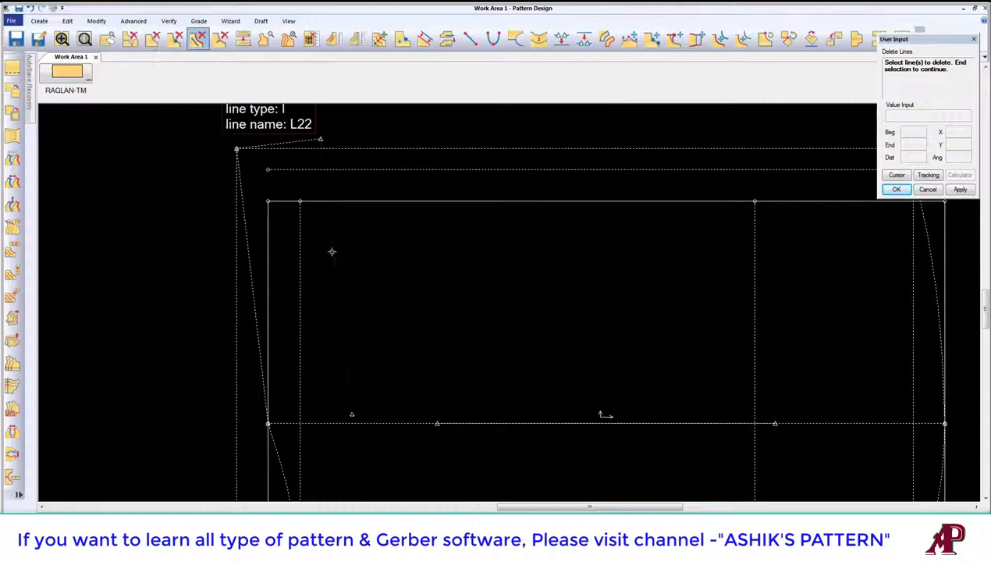
left_click(253, 285)
right_click(326, 240)
right_click(376, 204)
left_click(414, 212)
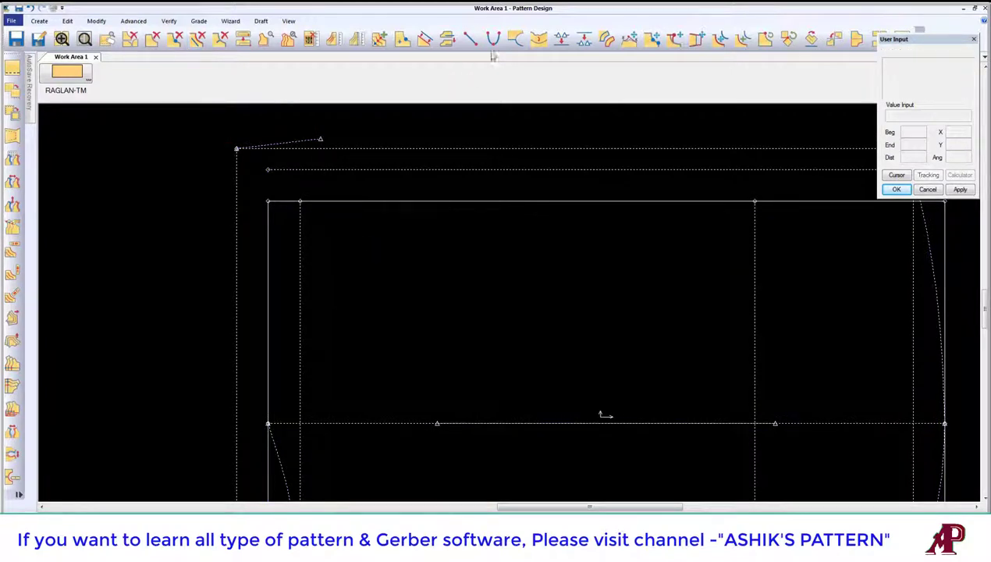
left_click(493, 37)
left_click(236, 147)
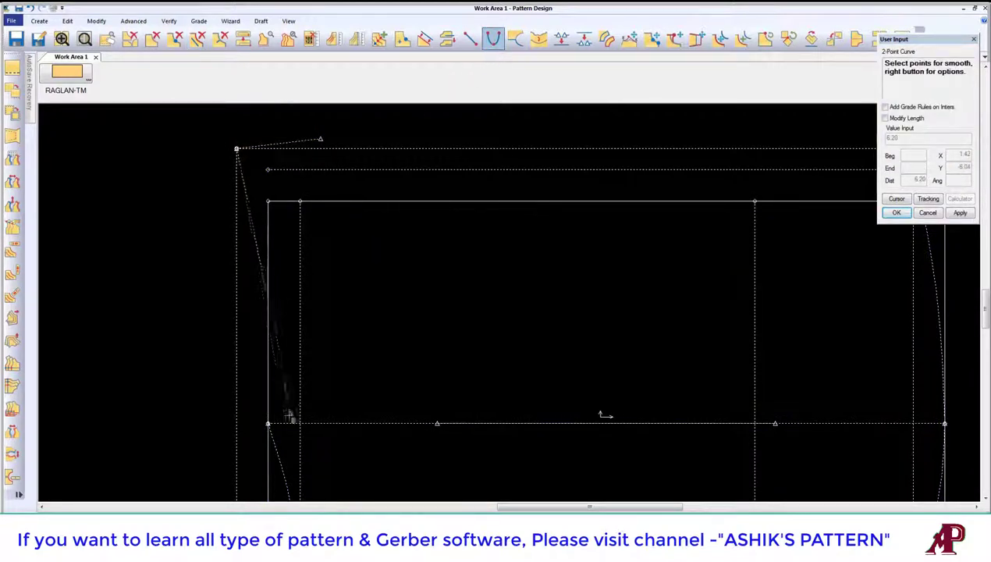
Finish the front curve at the middle guideline point with an outward bow, and delete the two dashed top lines.
left_click(268, 423)
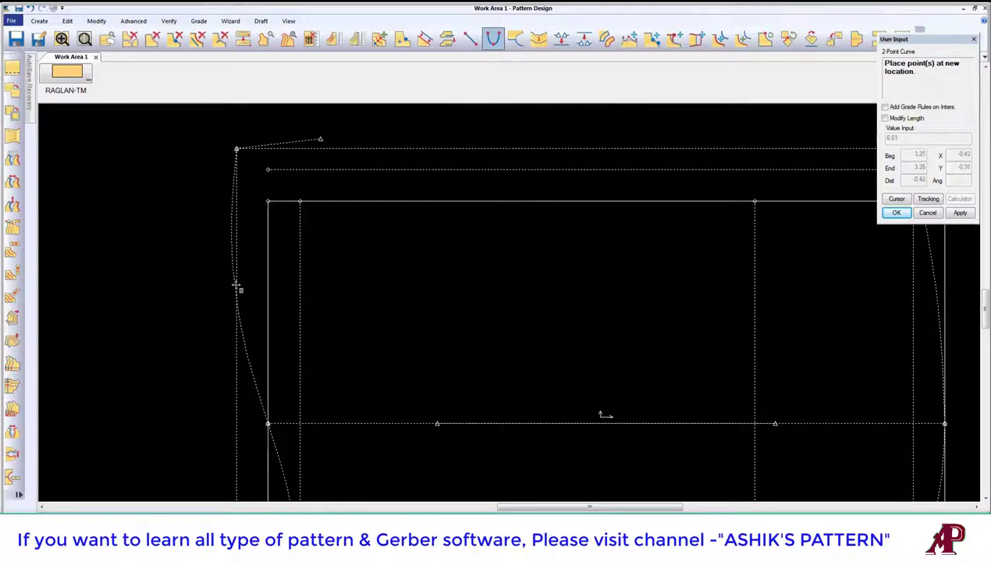
left_click(238, 286)
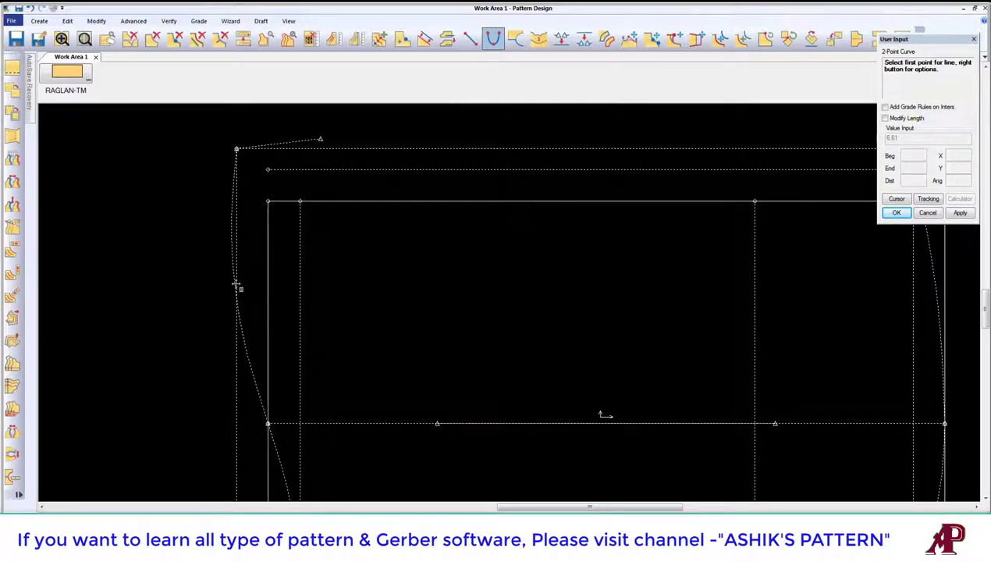
left_click(198, 38)
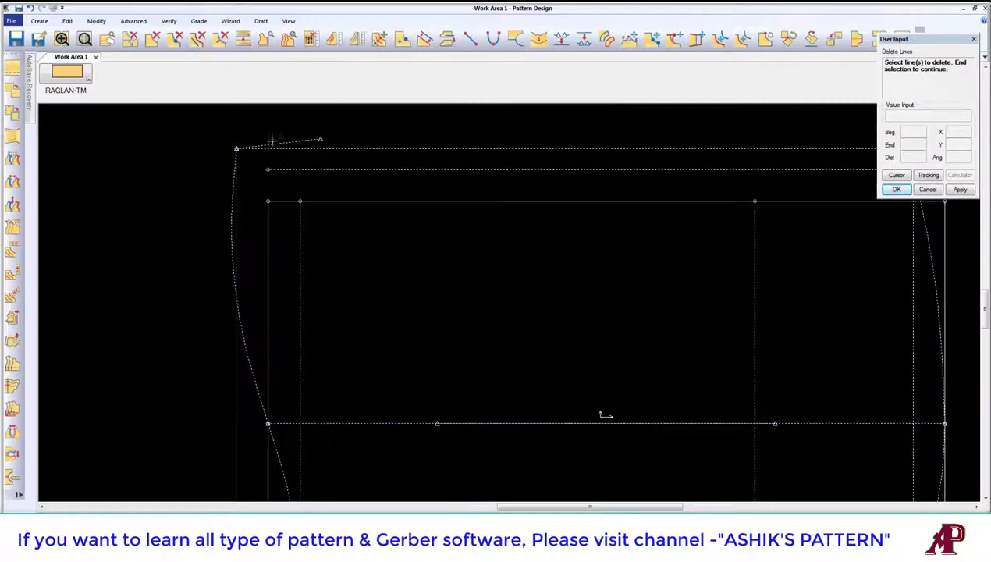
left_click(425, 148)
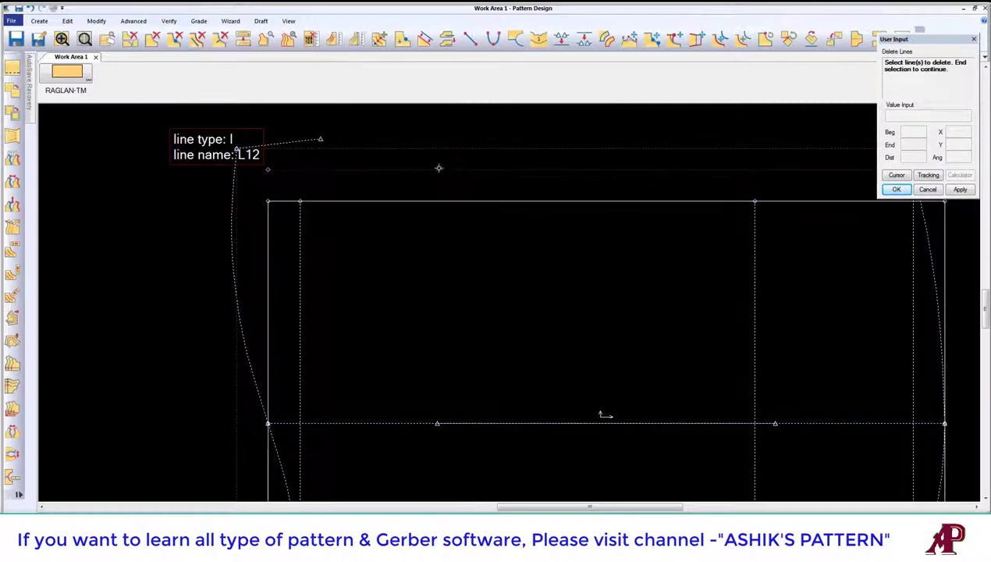
left_click(434, 169)
right_click(415, 164)
left_click(415, 164)
scroll(367, 219, "down", 3)
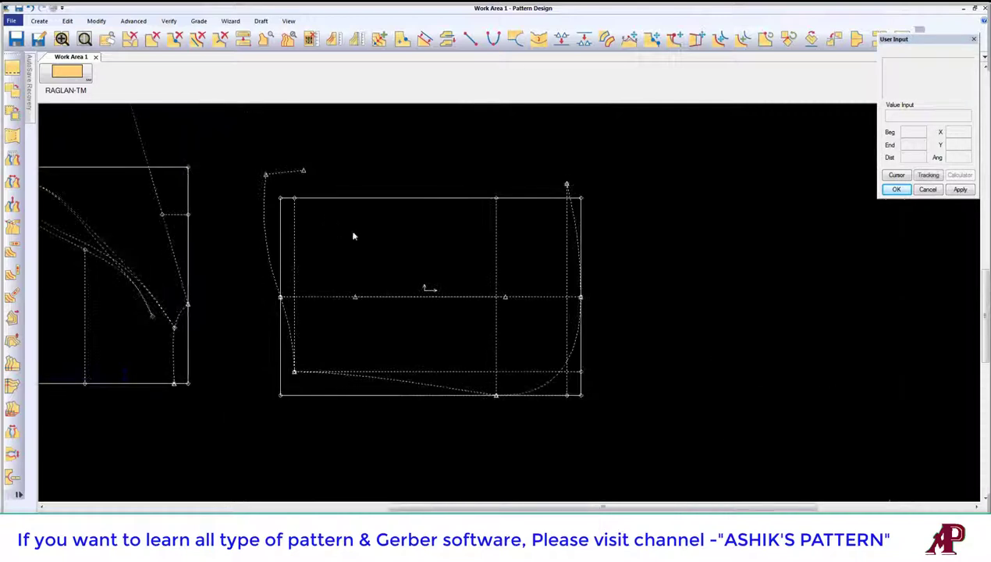
left_click(471, 39)
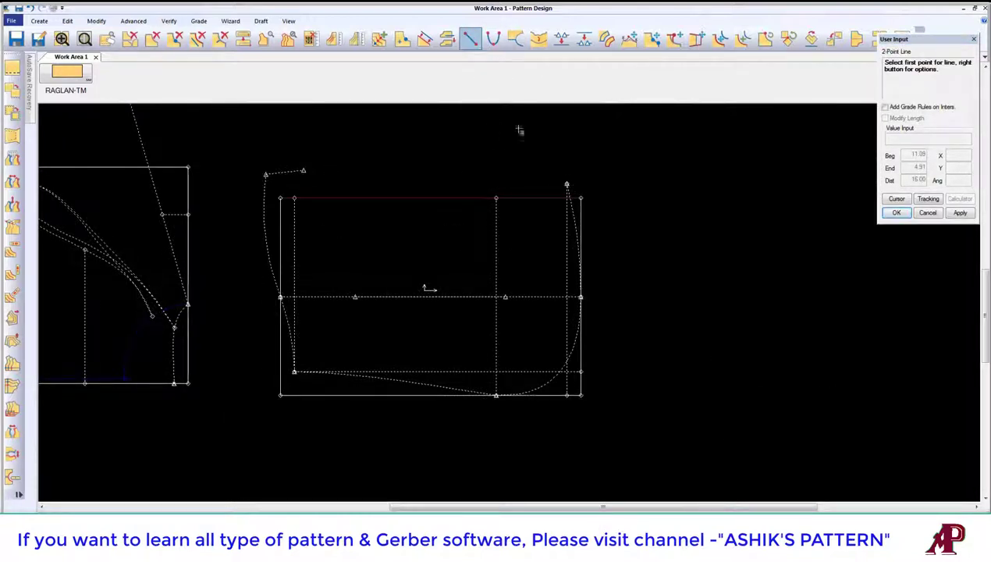
Draw a straight line to the raised upper-right corner and a dipping curve across the hood's top.
left_click(496, 197)
left_click(563, 181)
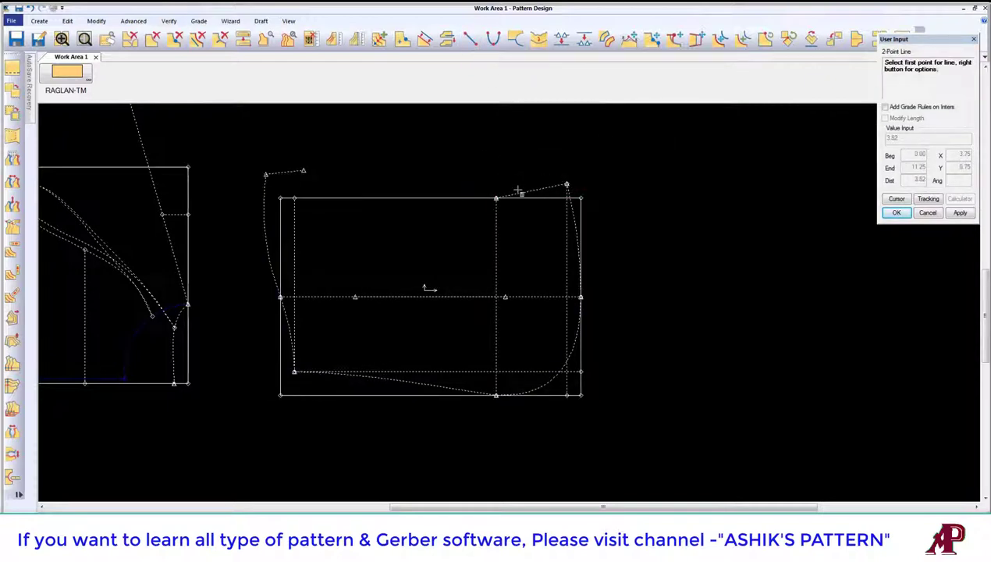
left_click(492, 39)
left_click(303, 170)
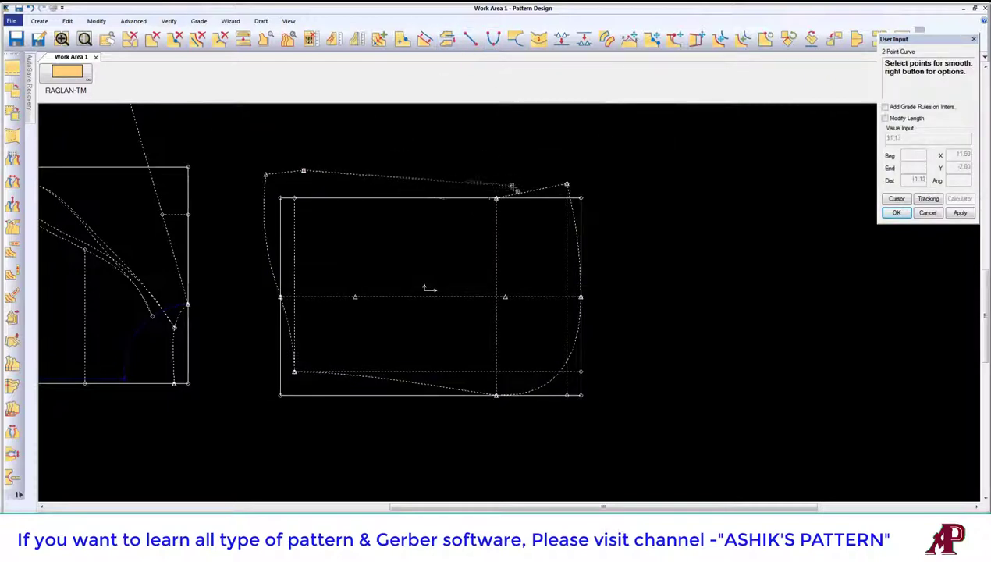
left_click(494, 195)
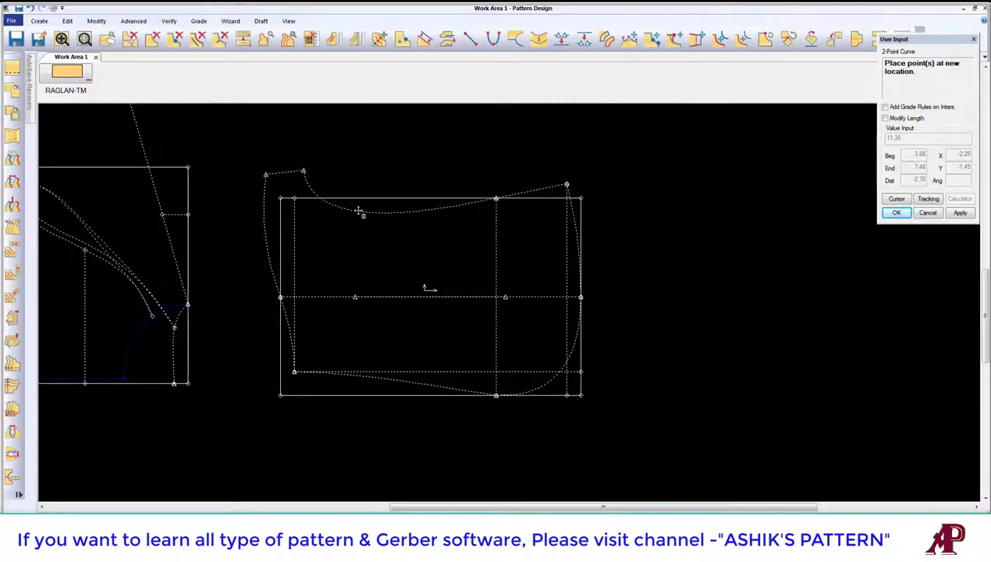
right_click(359, 211)
left_click(369, 167)
middle_click_drag(480, 250, 520, 262)
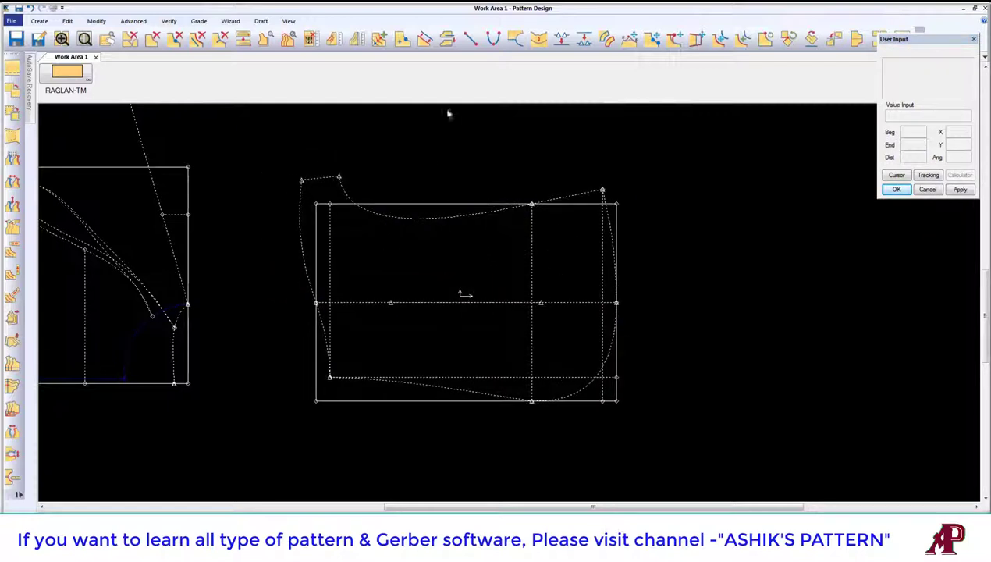
left_click(607, 38)
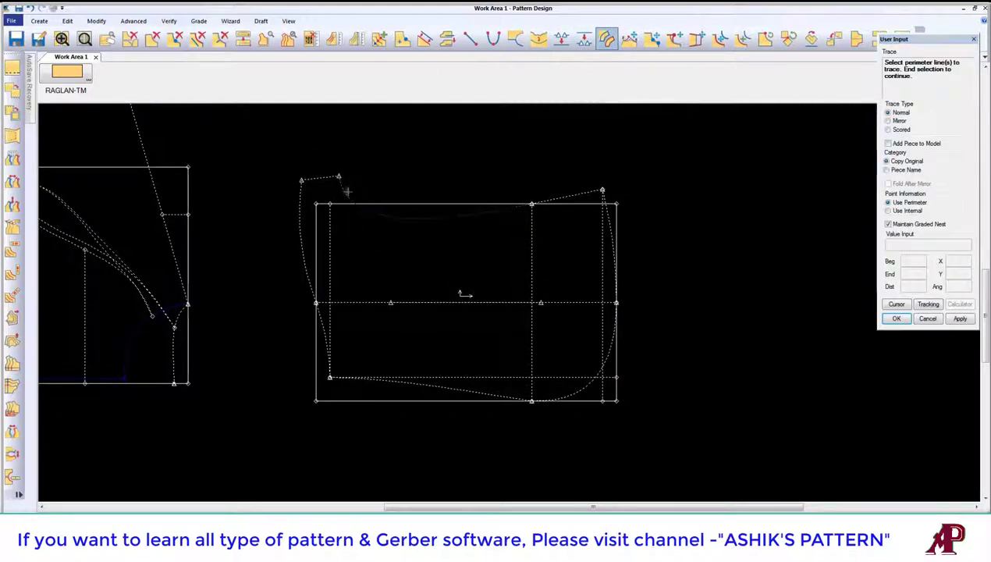
Trace the hood perimeter into a separate piece, place it, then delete a piece from the work area.
left_click(604, 191)
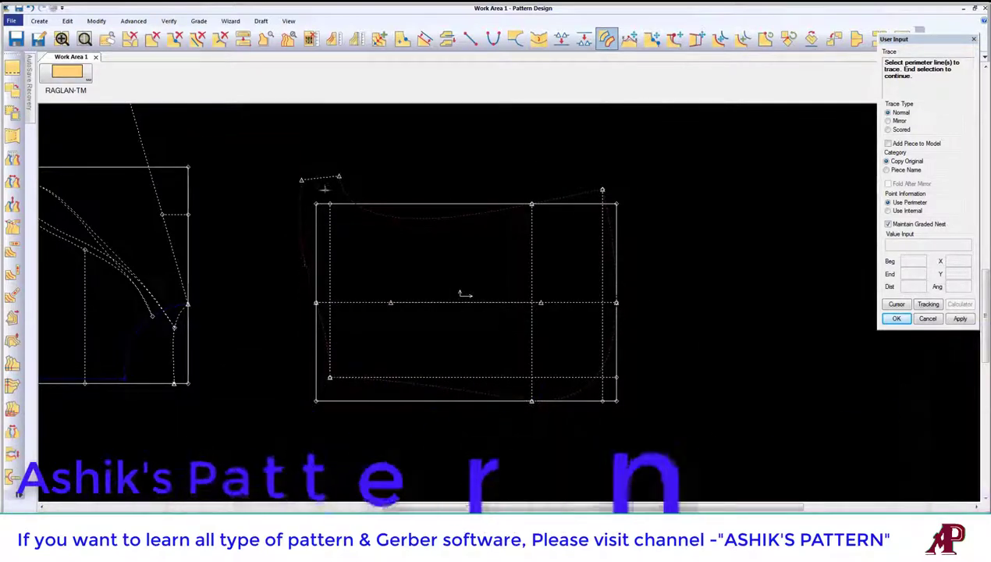
right_click(515, 233)
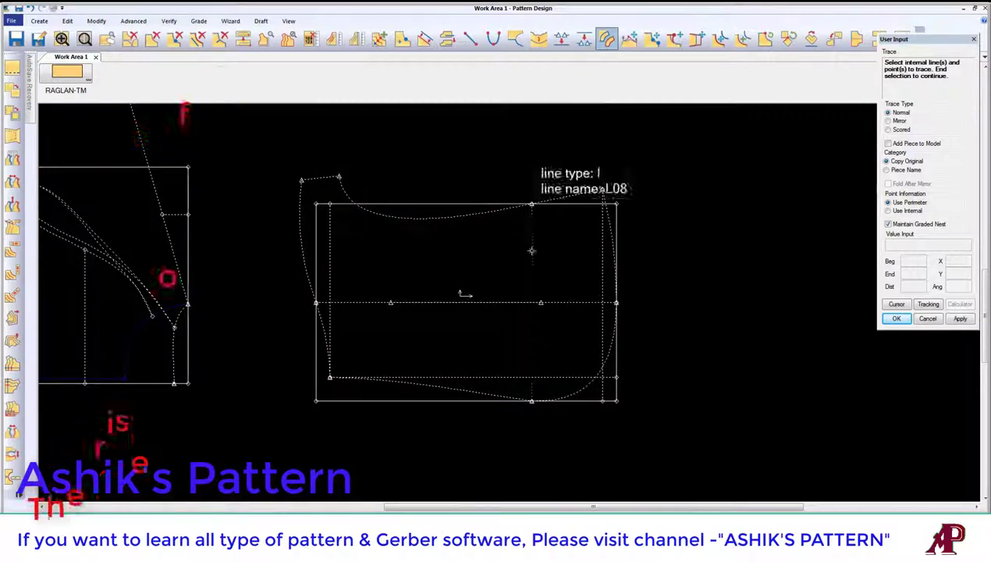
right_click(514, 251)
left_click(539, 261)
left_click(736, 208)
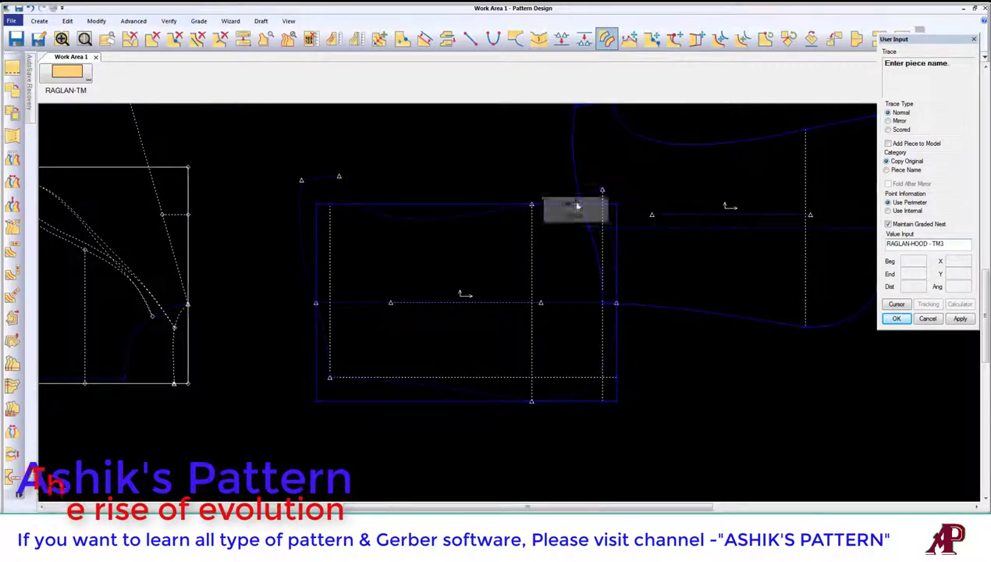
right_click(484, 260)
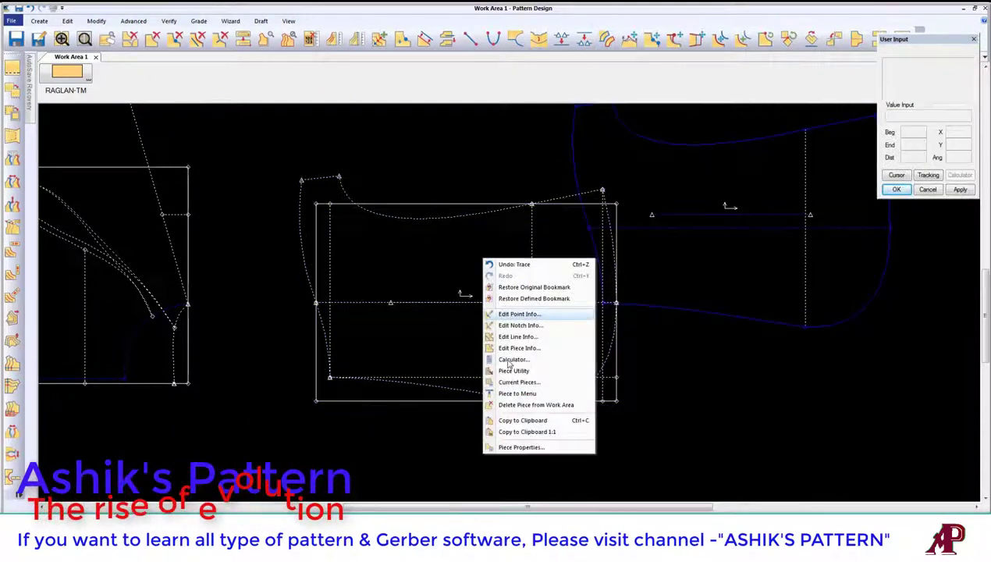
left_click(521, 405)
Drag the hood piece left, right, then right and up so it clears the raglan block.
scroll(469, 301, "up", 1)
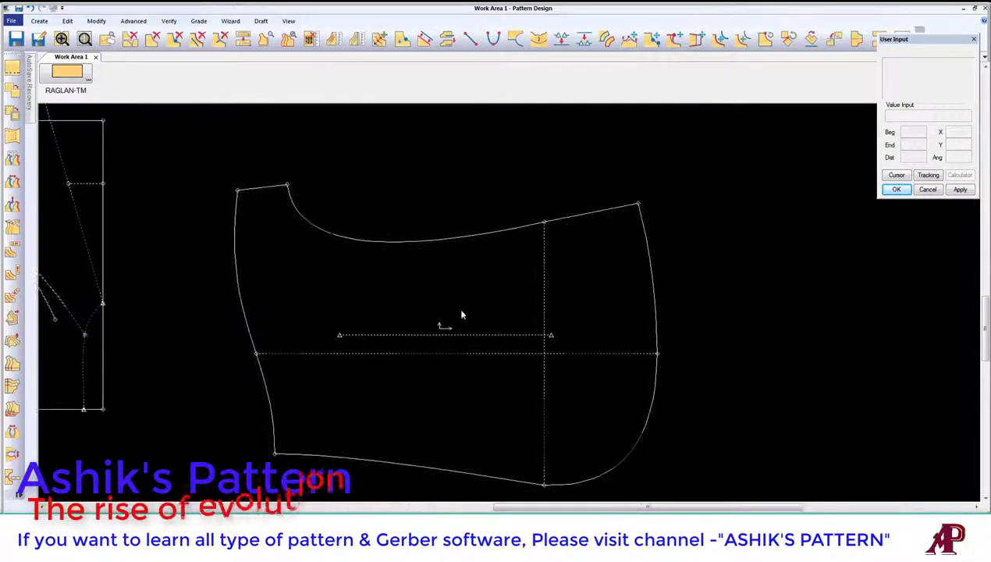
scroll(460, 317, "up", 1)
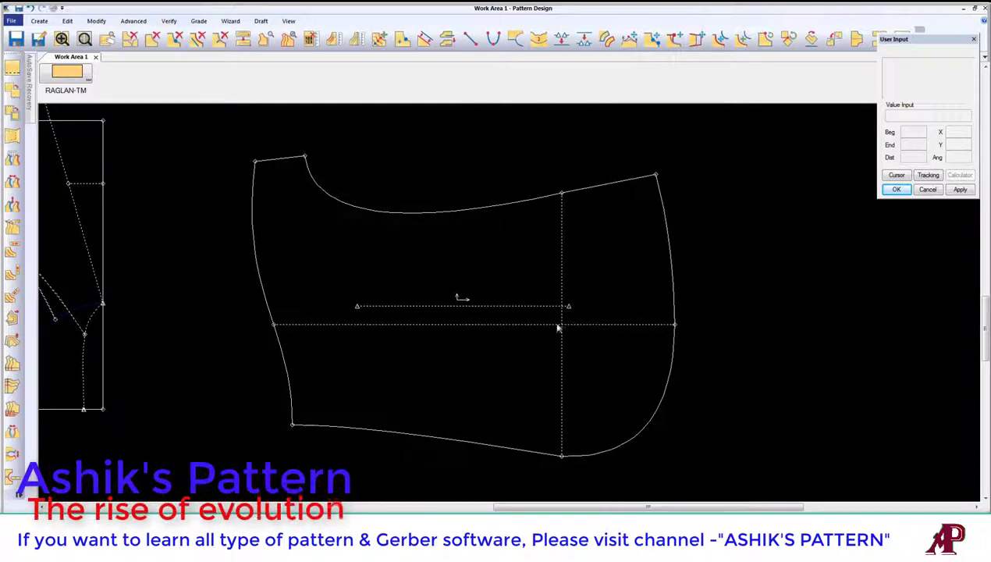
left_click_drag(556, 341, 544, 346)
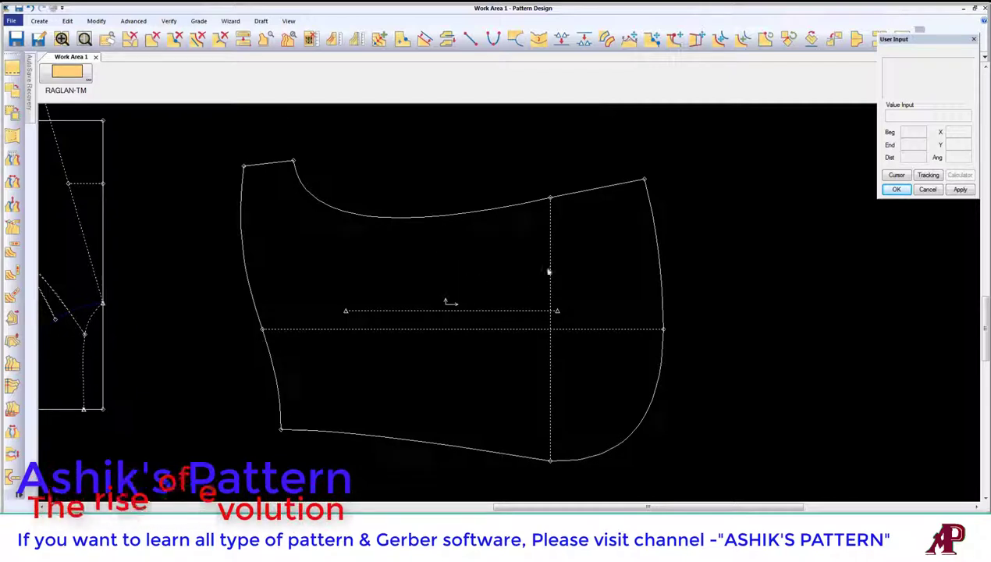
left_click_drag(549, 270, 561, 270)
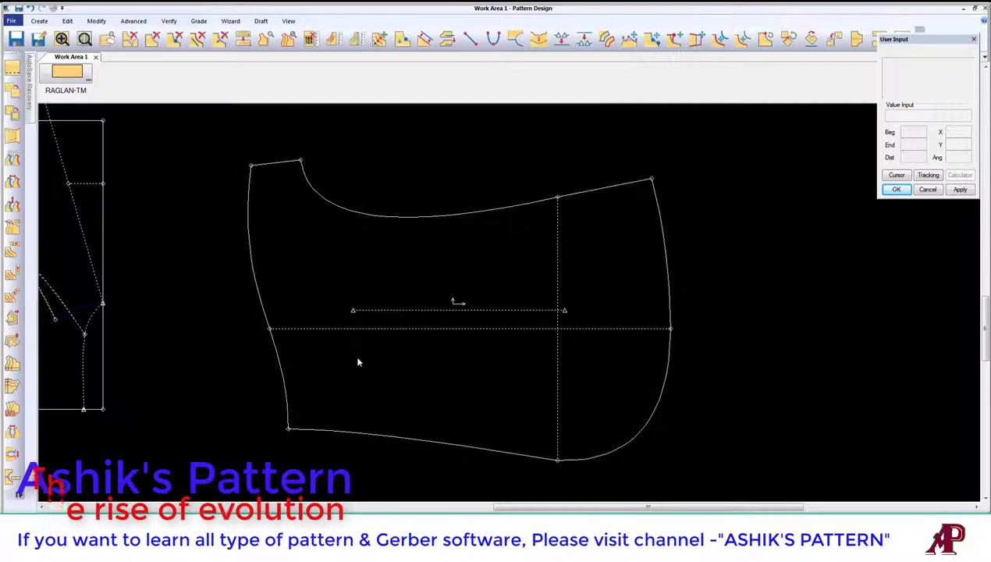
left_click_drag(412, 284, 434, 278)
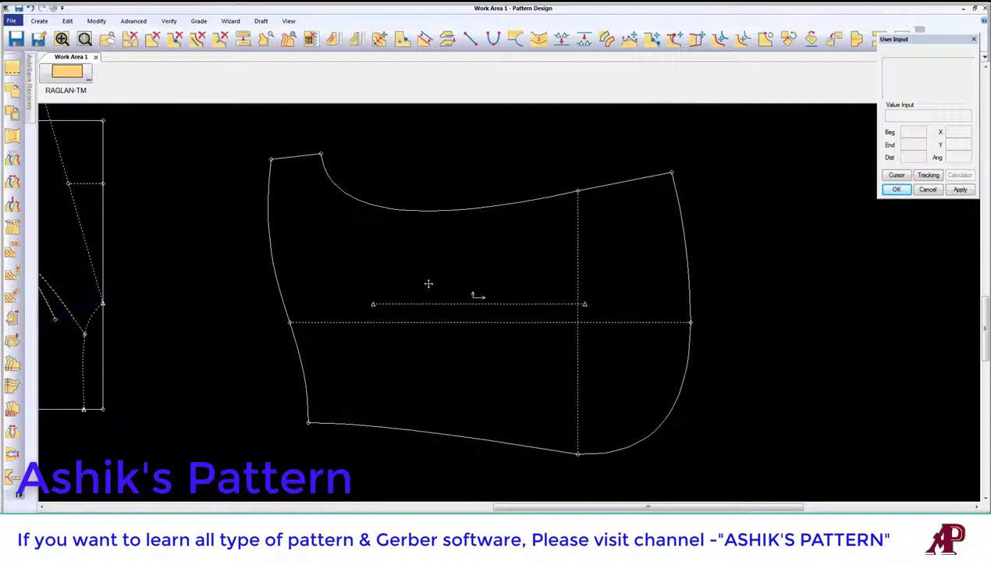
left_click(154, 377)
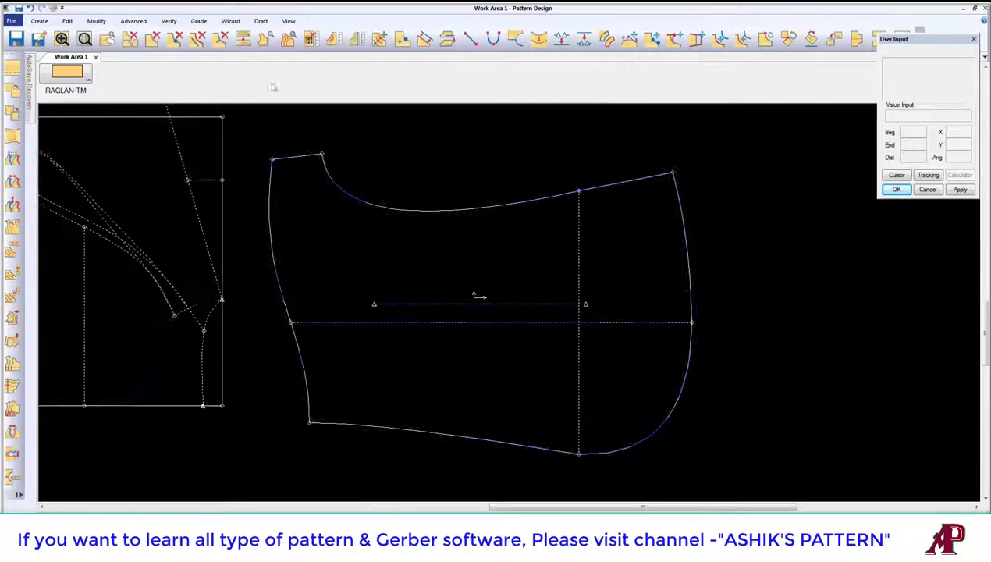
Measure the hood side edge (10.70) against the block seam (10.31), showing a 0.38 difference.
left_click(270, 226)
left_click(295, 332)
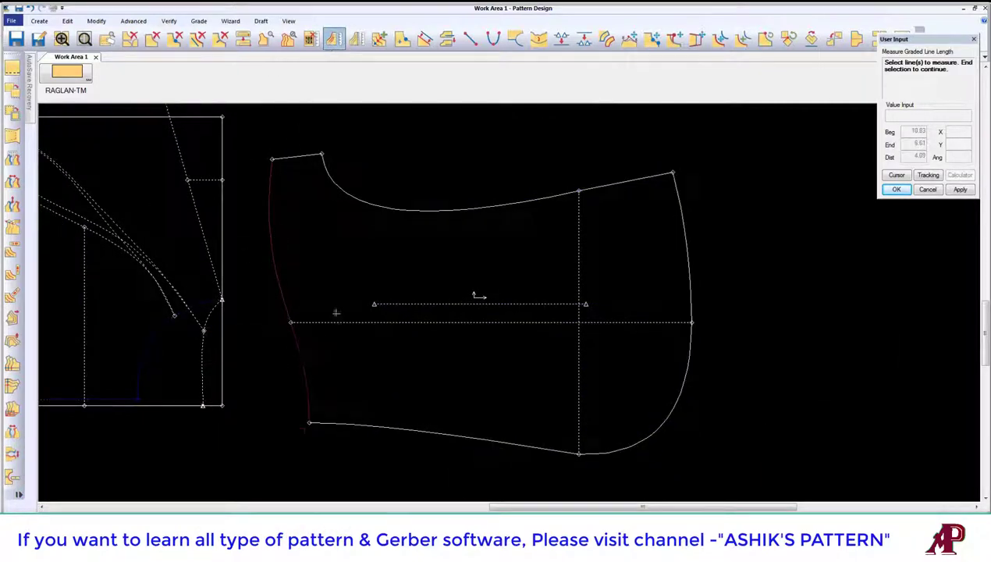
right_click(336, 313)
left_click(205, 344)
left_click(191, 308)
right_click(196, 311)
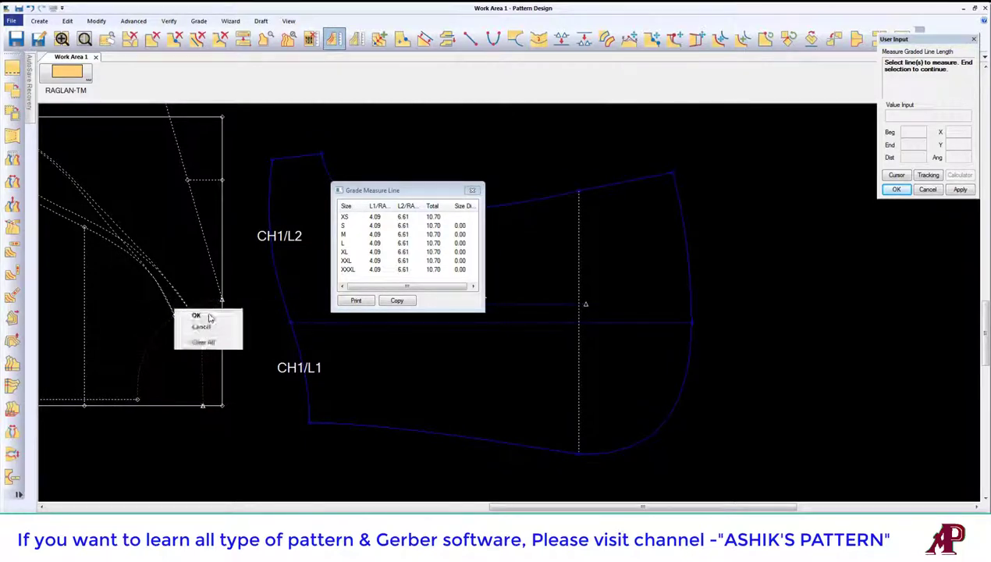
left_click(199, 316)
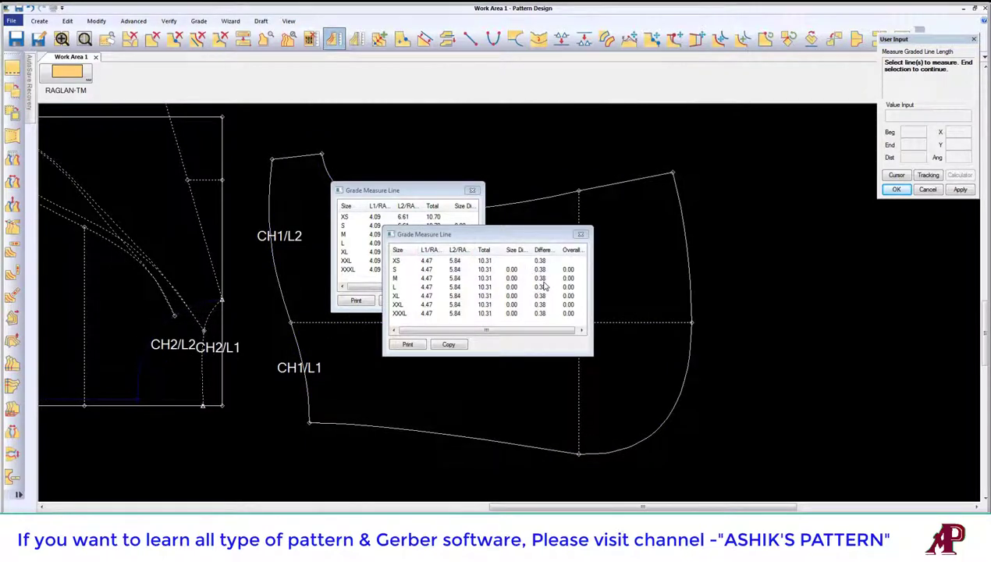
right_click(633, 246)
left_click(631, 260)
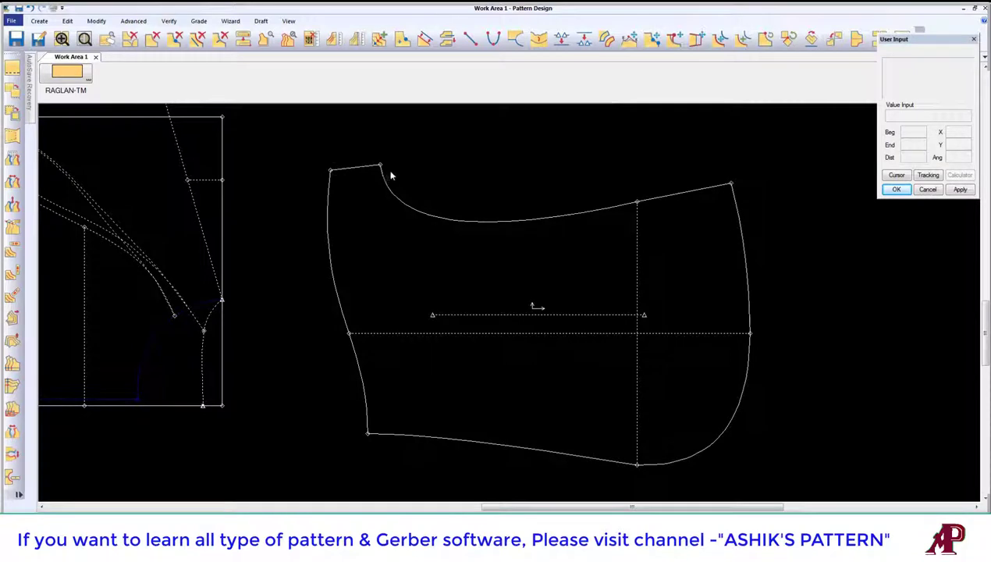
Move the hood's top-left neck corner down 0.38 (Y -.38), smoothing the adjoining curves.
left_click(629, 38)
left_click_drag(296, 148, 396, 217)
left_click(897, 201)
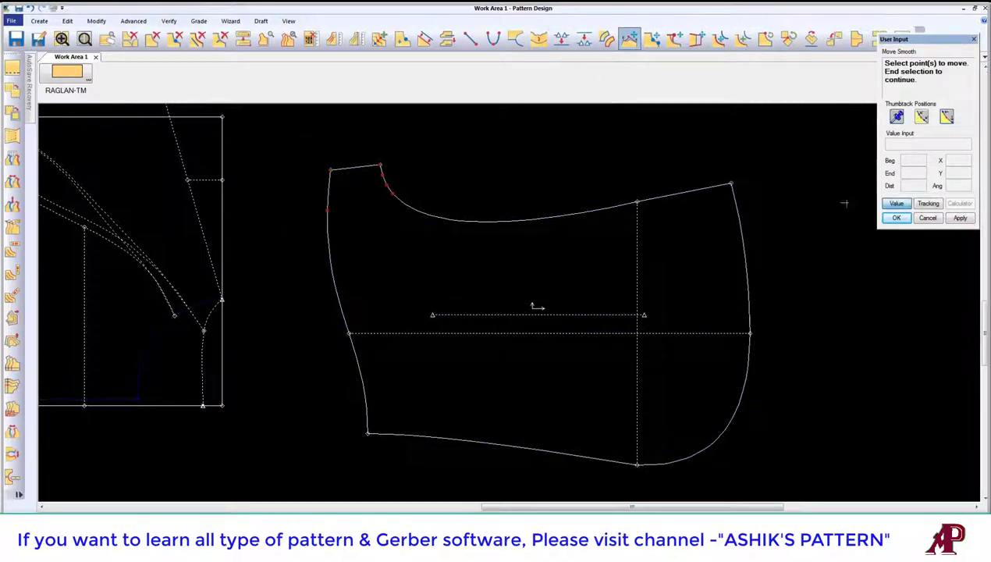
right_click(523, 147)
left_click(547, 154)
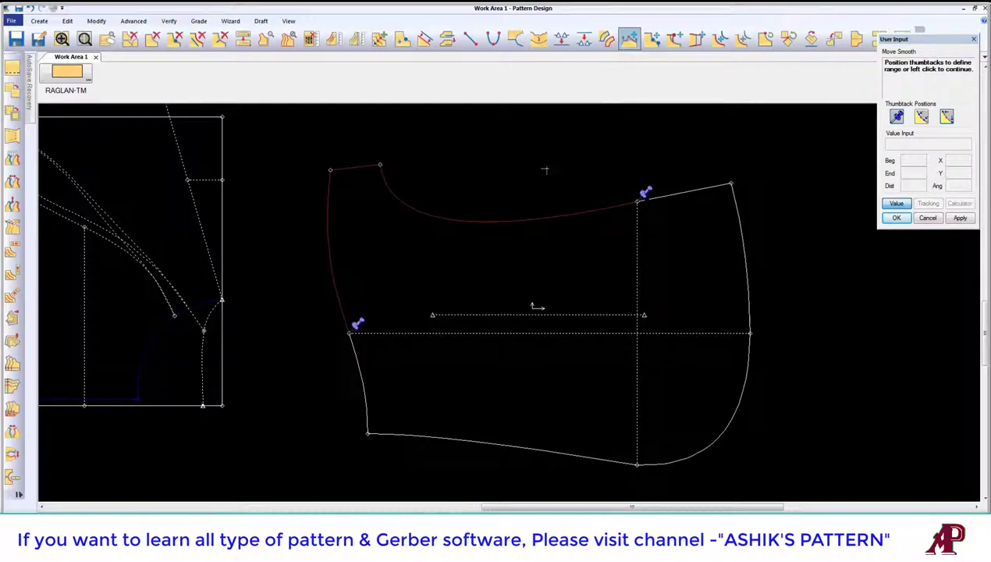
left_click(855, 196)
type(".38")
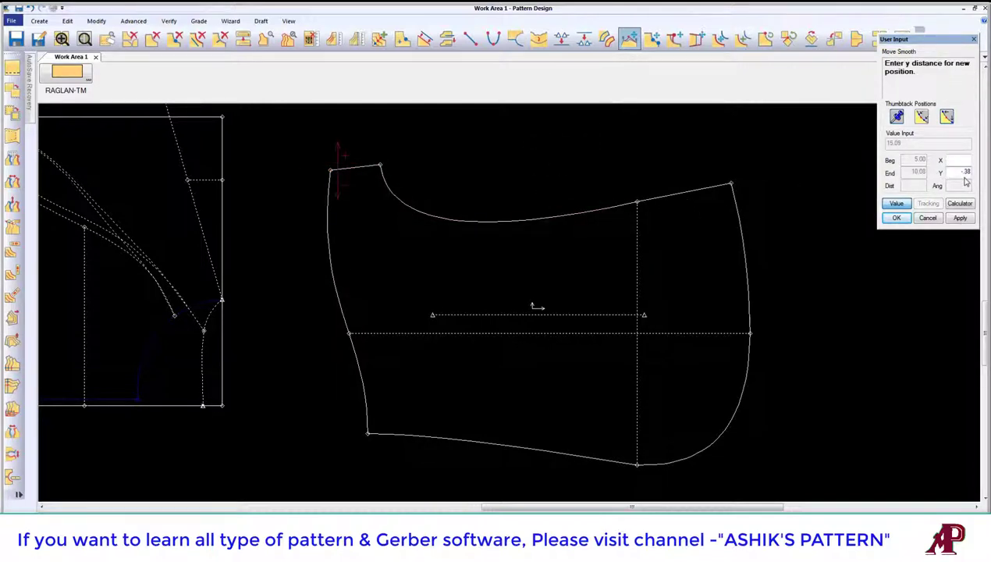
key("Return")
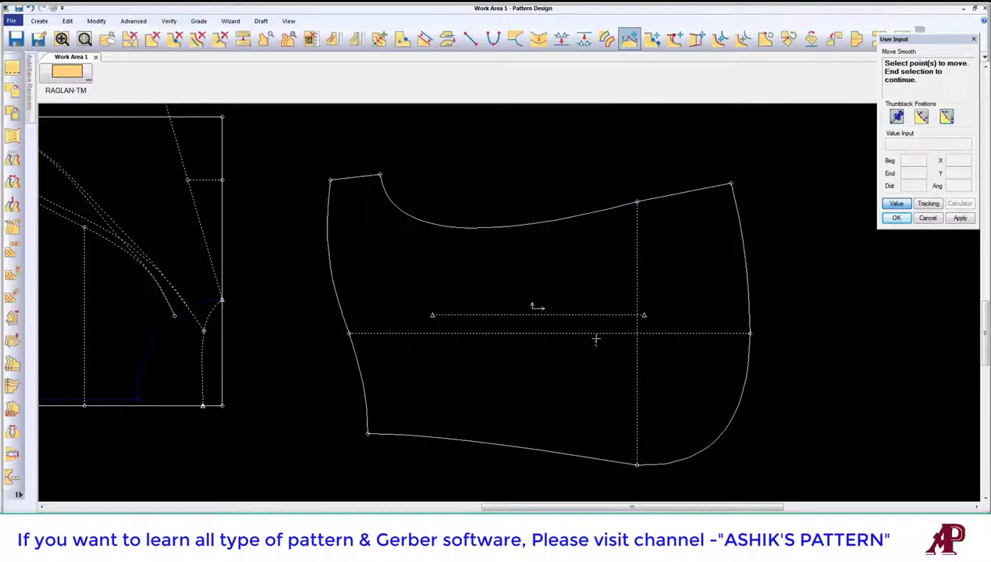
right_click(565, 262)
left_click(556, 278)
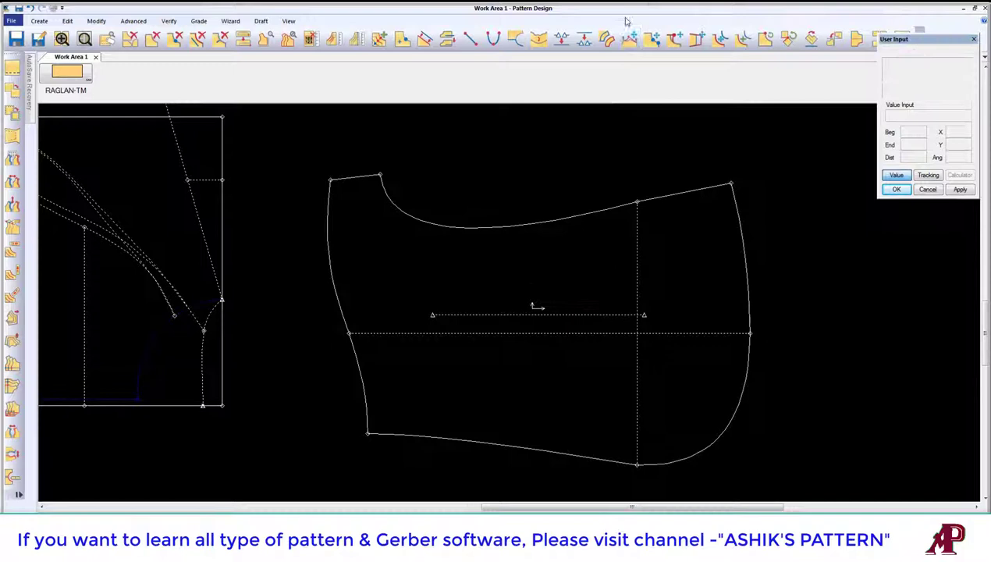
Measure the straight hood-top distance between front and back corners (16.00), then nudge the piece slightly.
left_click(357, 40)
left_click(331, 180)
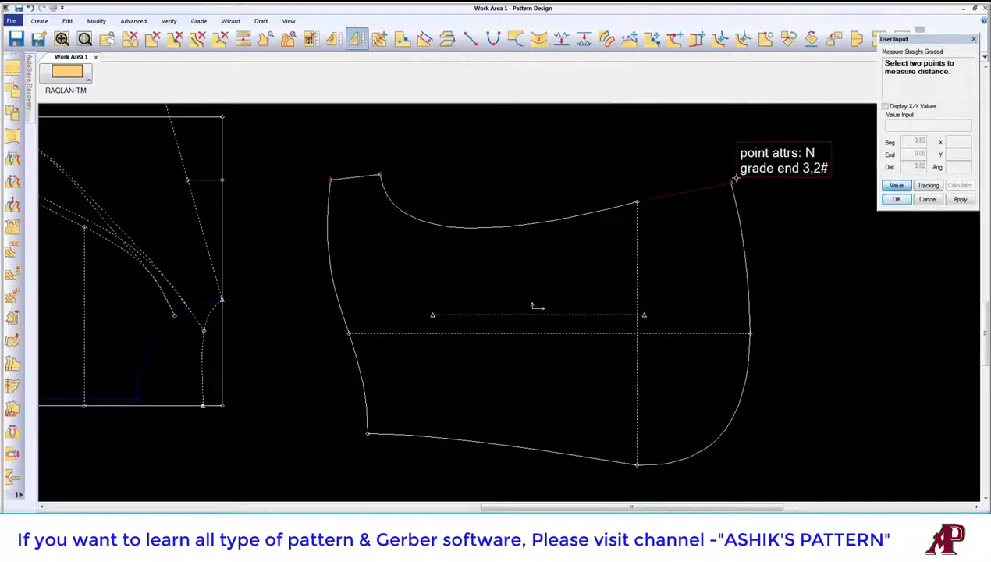
left_click(734, 181)
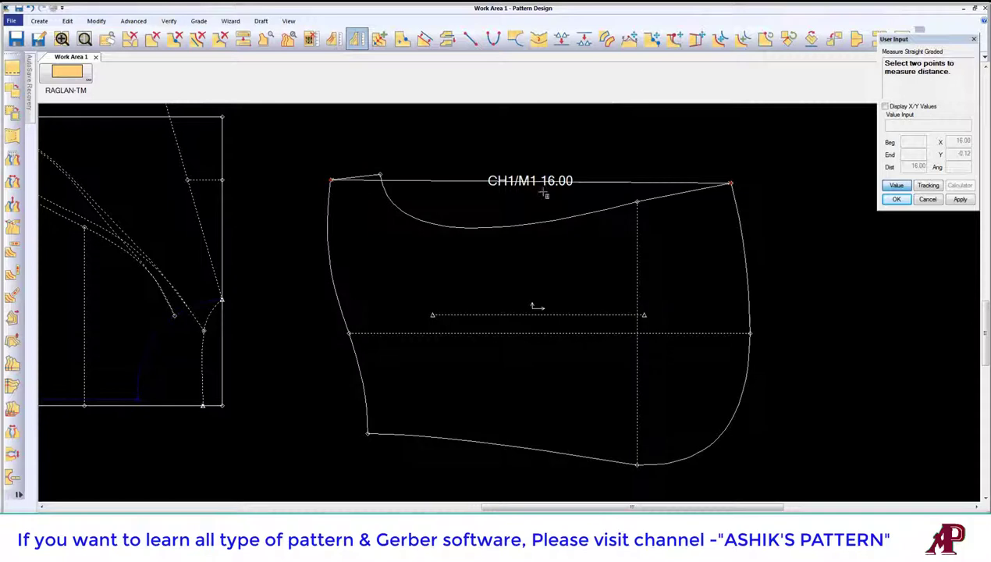
right_click(537, 167)
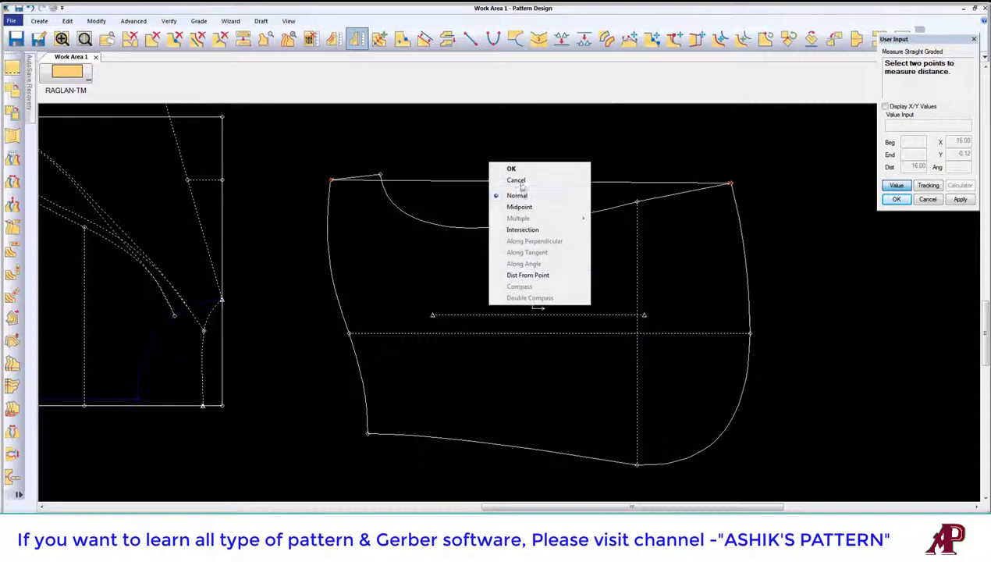
left_click(518, 181)
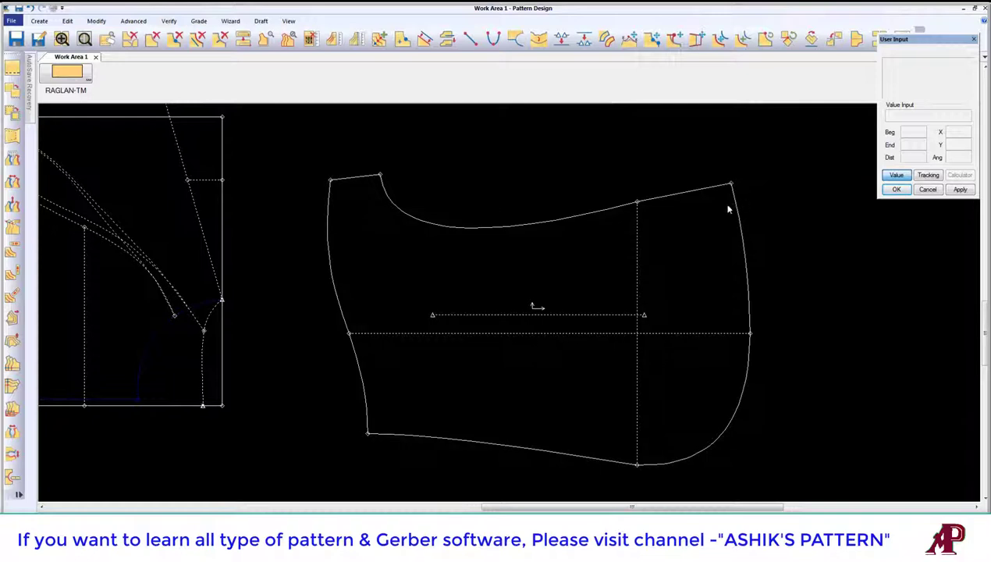
left_click_drag(704, 269, 701, 262)
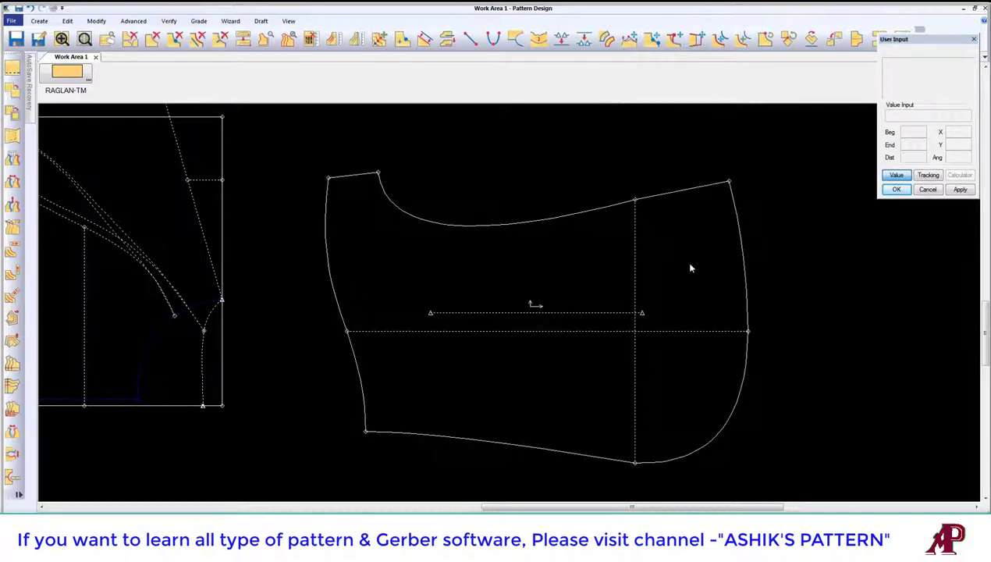
Move the bottom seam points to a new position with Move Smooth and confirm.
left_click(629, 42)
left_click(431, 432)
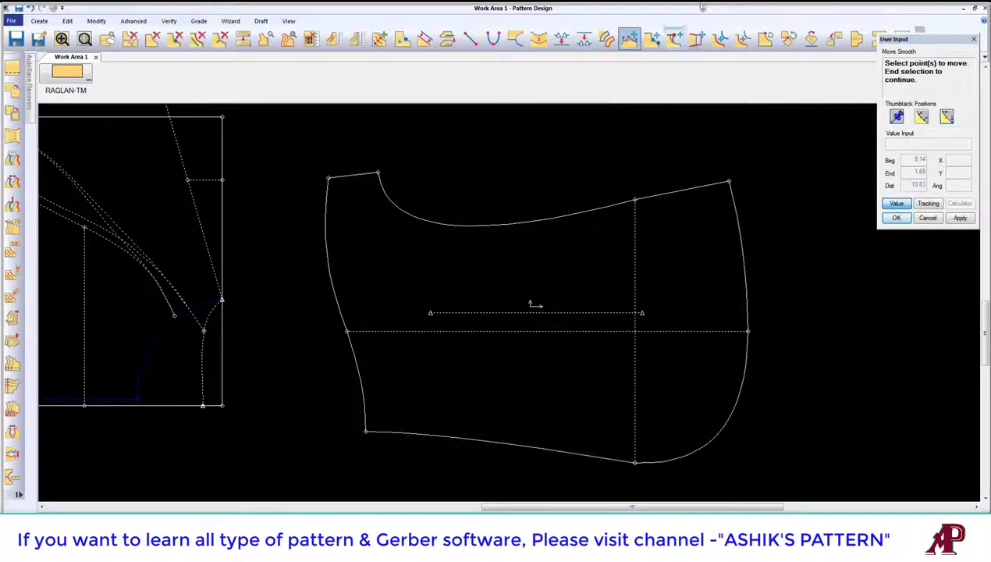
right_click(416, 429)
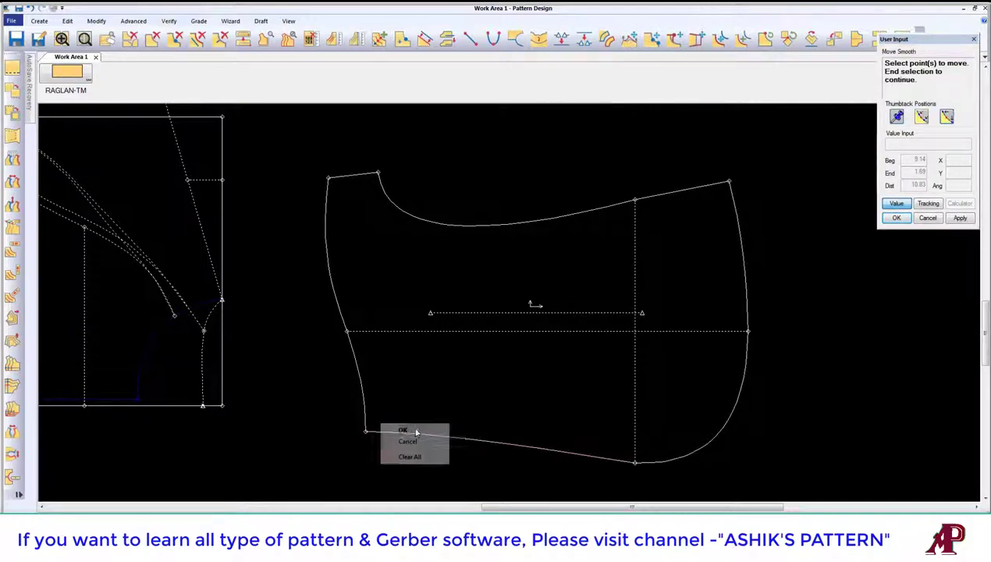
left_click(414, 436)
left_click(897, 205)
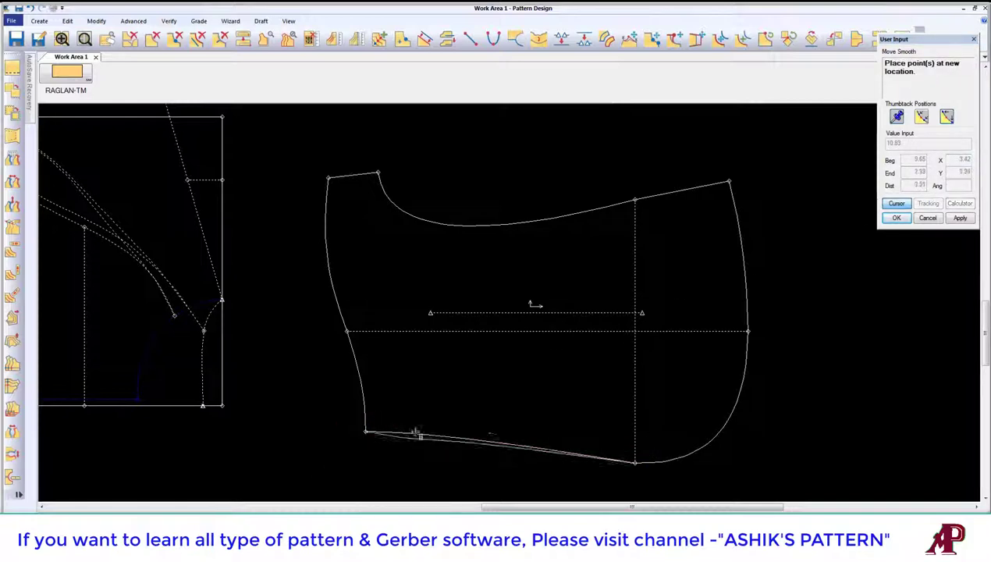
left_click(503, 445)
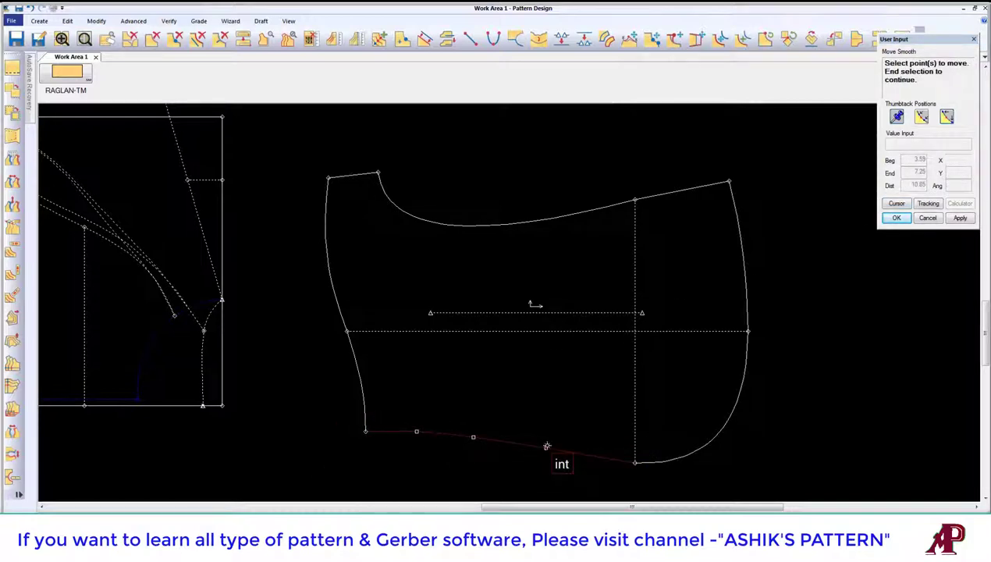
right_click(515, 443)
left_click(531, 447)
left_click(557, 456)
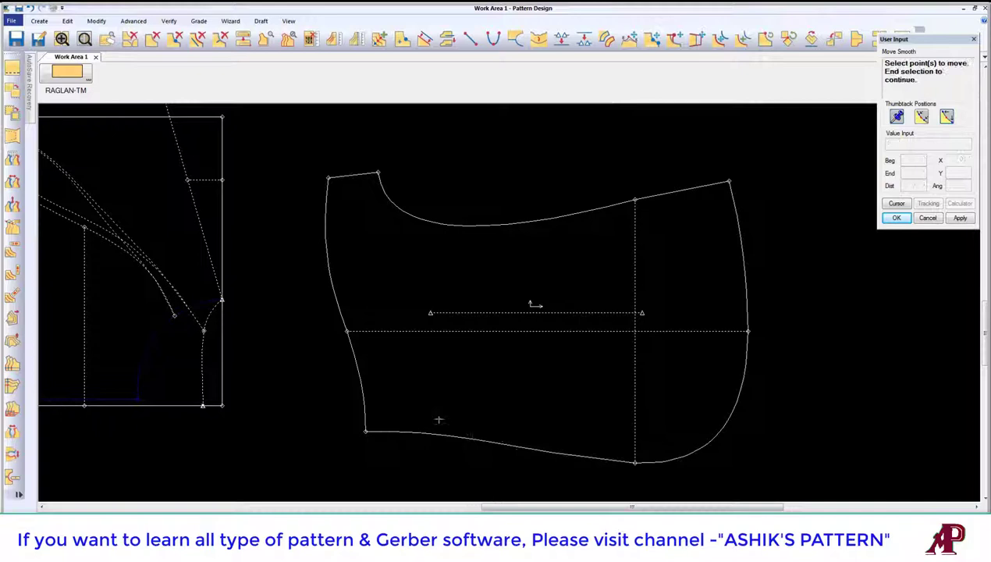
Smooth the bottom seam again over a range ending near the back corner.
left_click(553, 446)
right_click(528, 398)
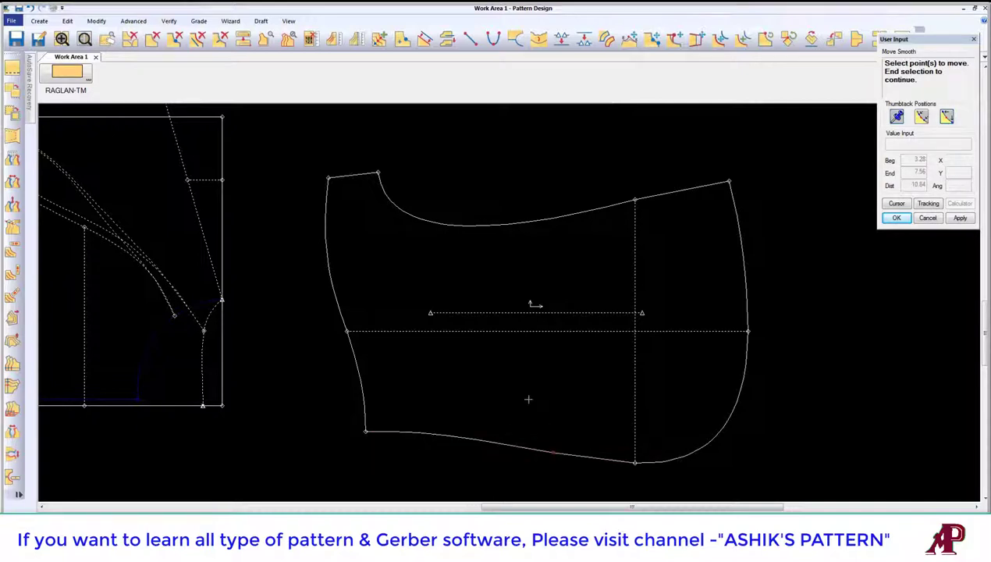
left_click(514, 401)
left_click(474, 440)
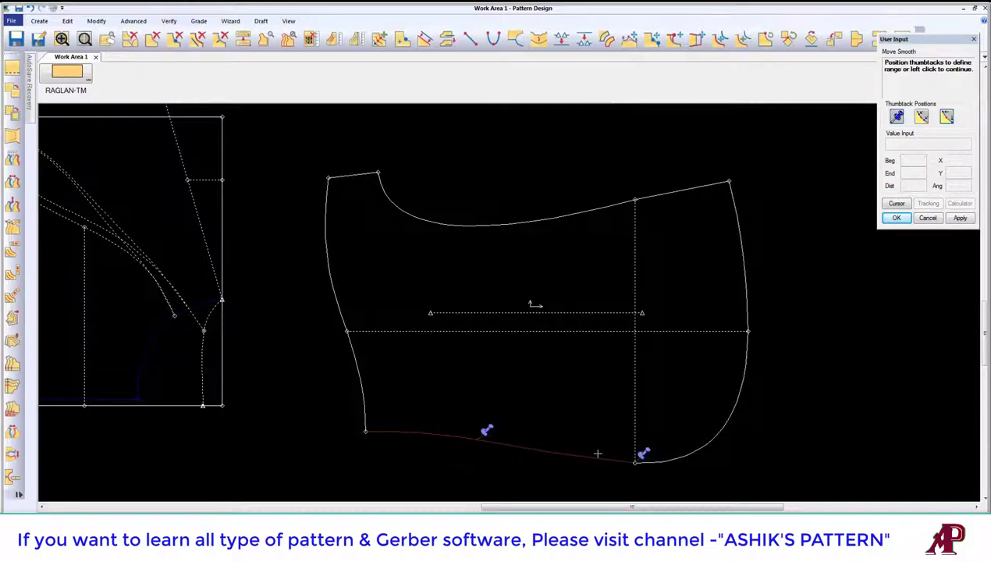
left_click(597, 453)
left_click(600, 456)
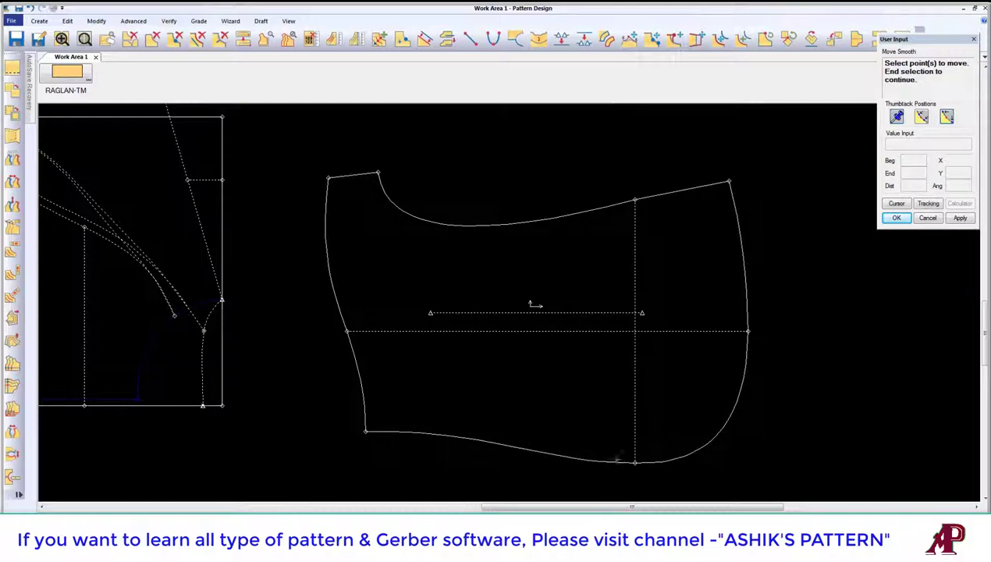
Reposition a point on the middle of the neckline curve to start evening it out.
left_click(527, 225)
right_click(527, 224)
left_click(527, 219)
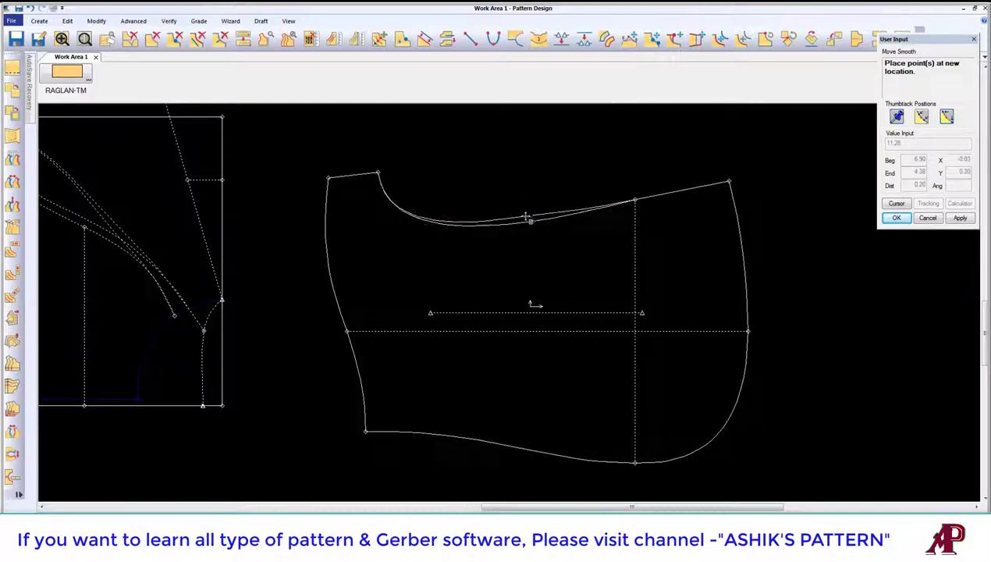
left_click(527, 219)
scroll(402, 191, "up", 2)
scroll(367, 257, "down", 3)
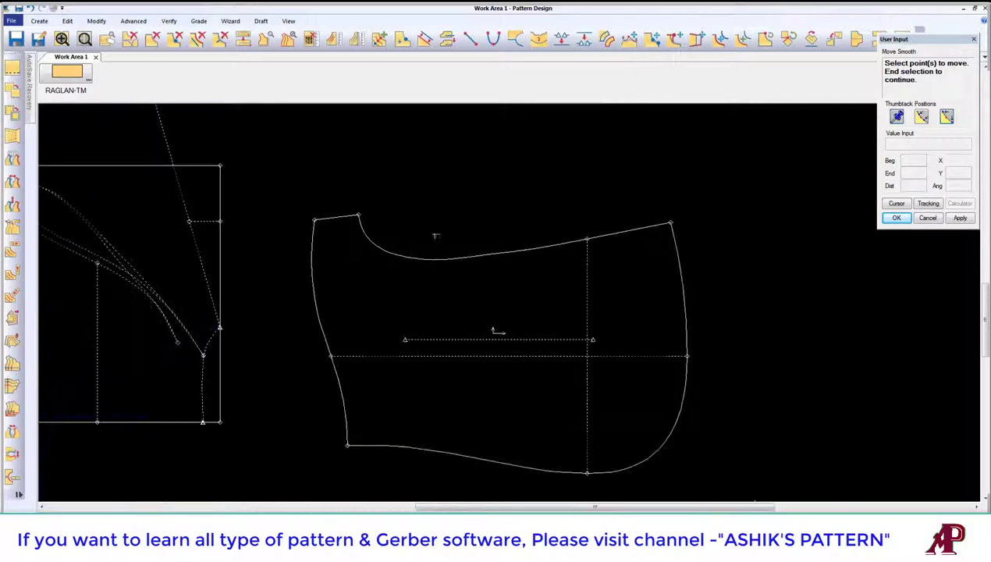
left_click(514, 251)
right_click(541, 247)
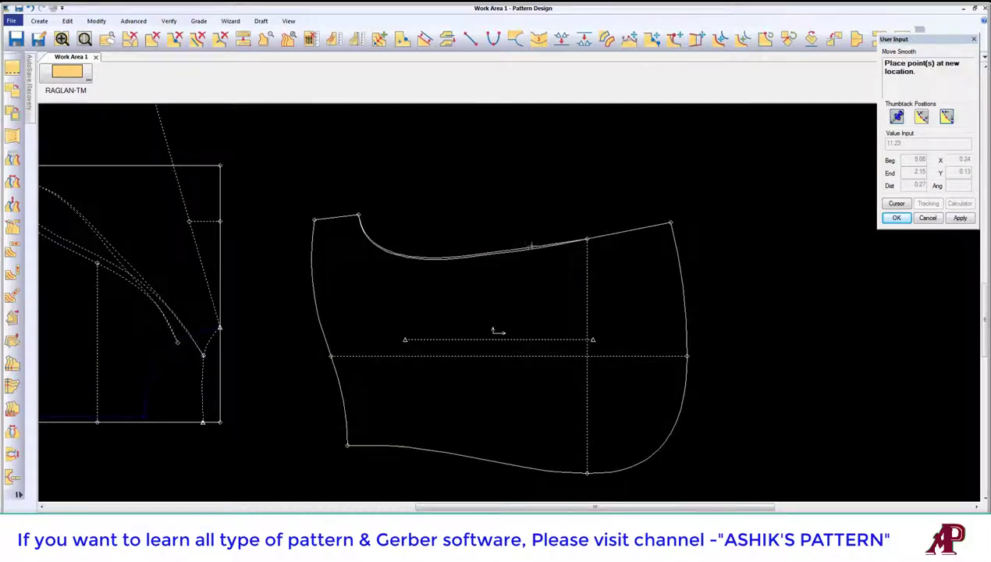
left_click(532, 246)
Move further neckline points on the left and middle to even out the dip.
left_click(386, 244)
right_click(390, 246)
left_click(392, 251)
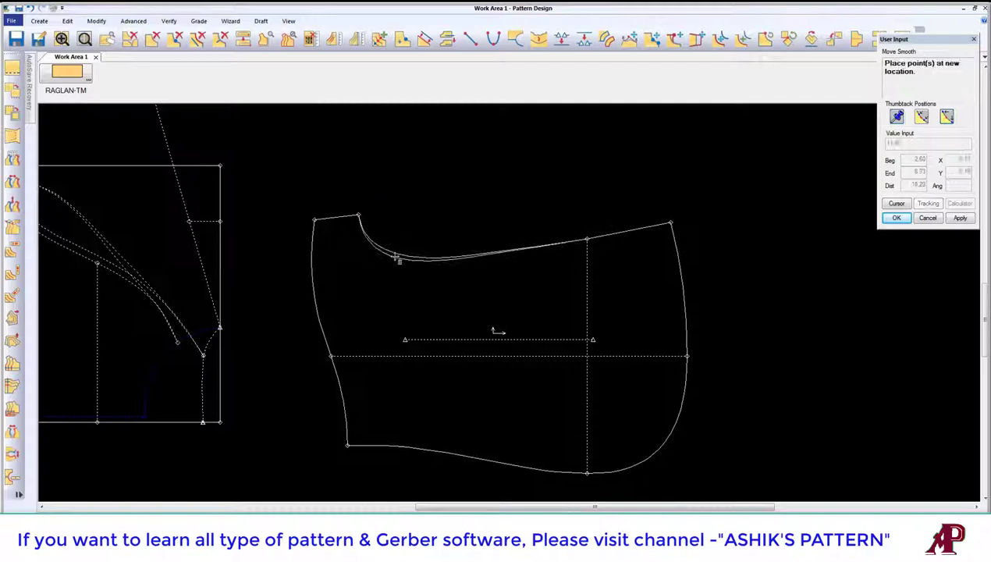
left_click(395, 258)
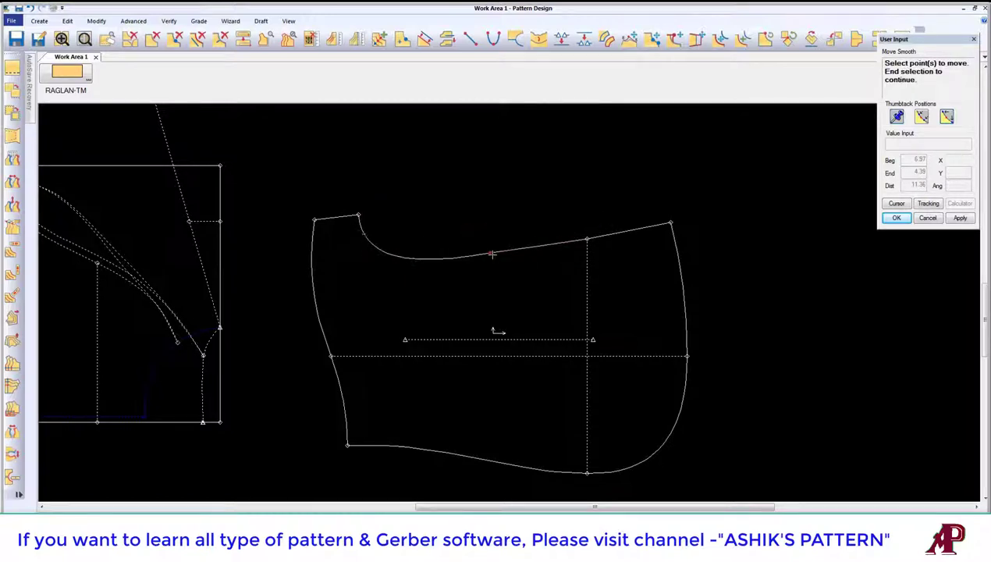
left_click(491, 254)
right_click(505, 250)
left_click(506, 254)
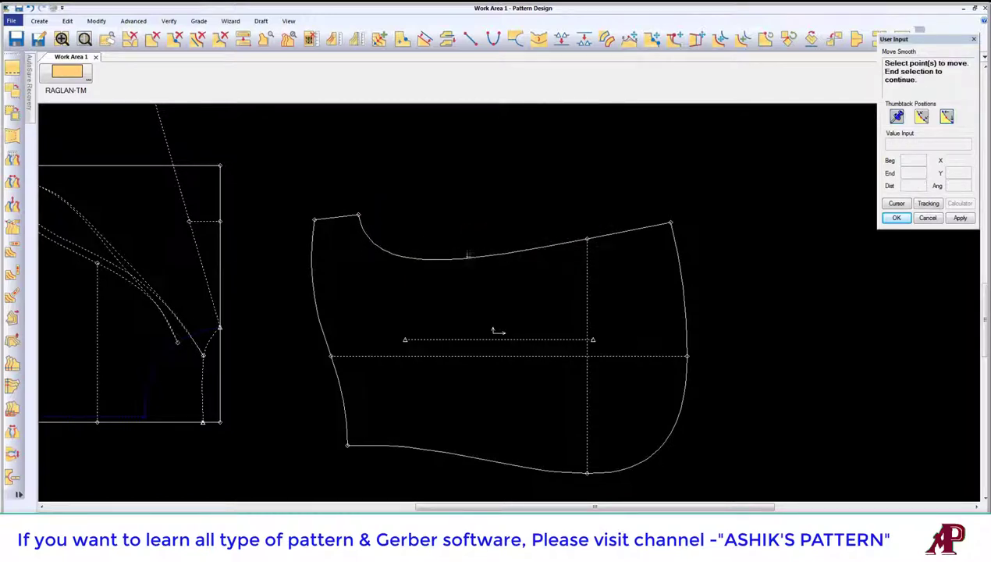
left_click(406, 246)
right_click(368, 245)
left_click(398, 253)
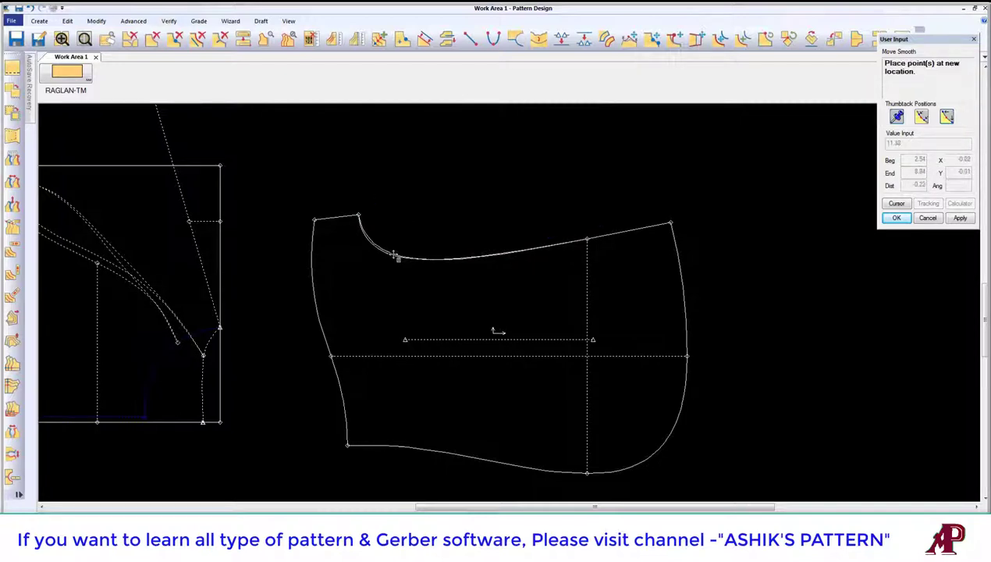
left_click(395, 256)
Make a final neckline point adjustment so the curve flows evenly.
left_click(504, 248)
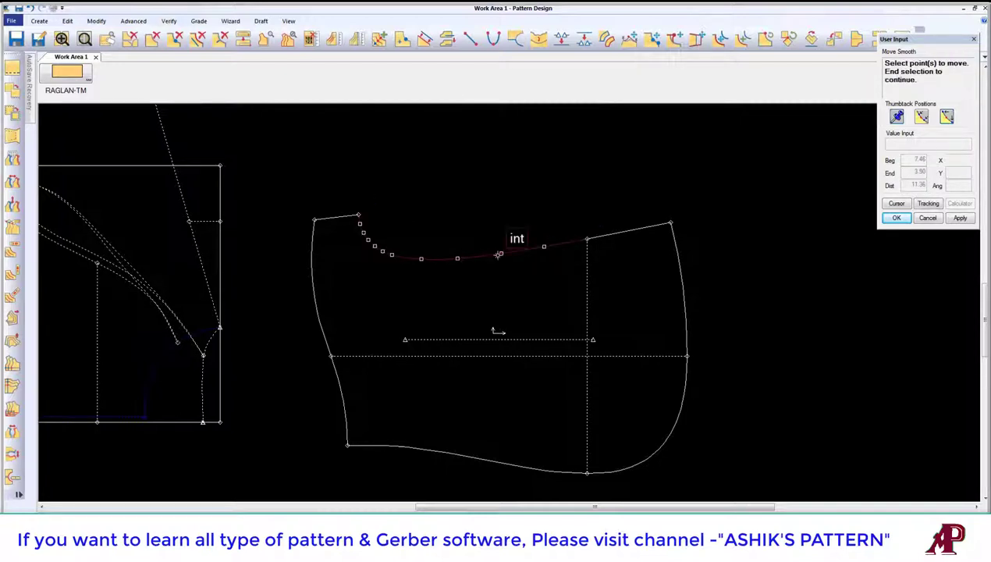
right_click(460, 248)
left_click(497, 255)
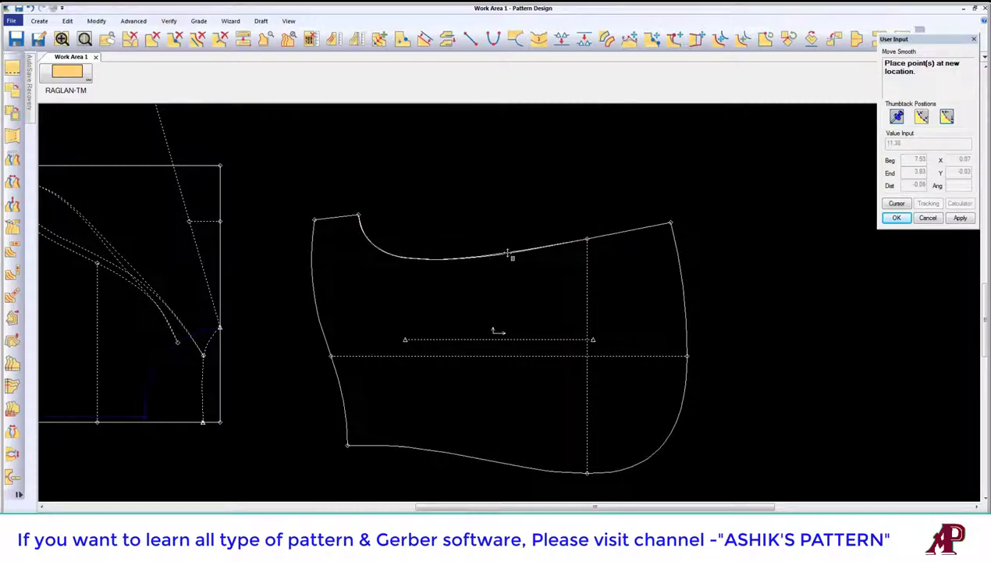
left_click(509, 254)
scroll(547, 281, "up", 2)
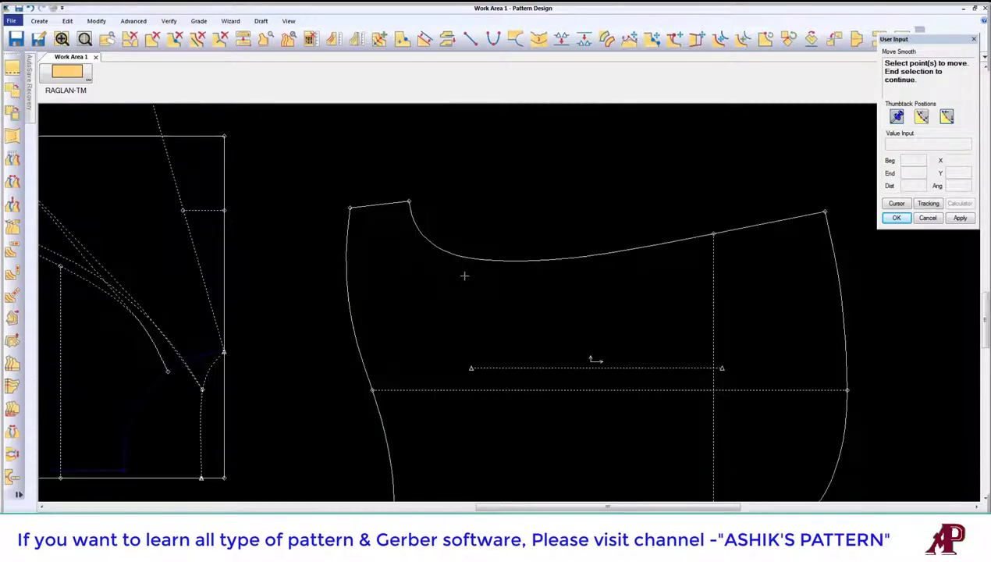
scroll(463, 273, "down", 3)
scroll(565, 262, "up", 3)
scroll(447, 218, "down", 2)
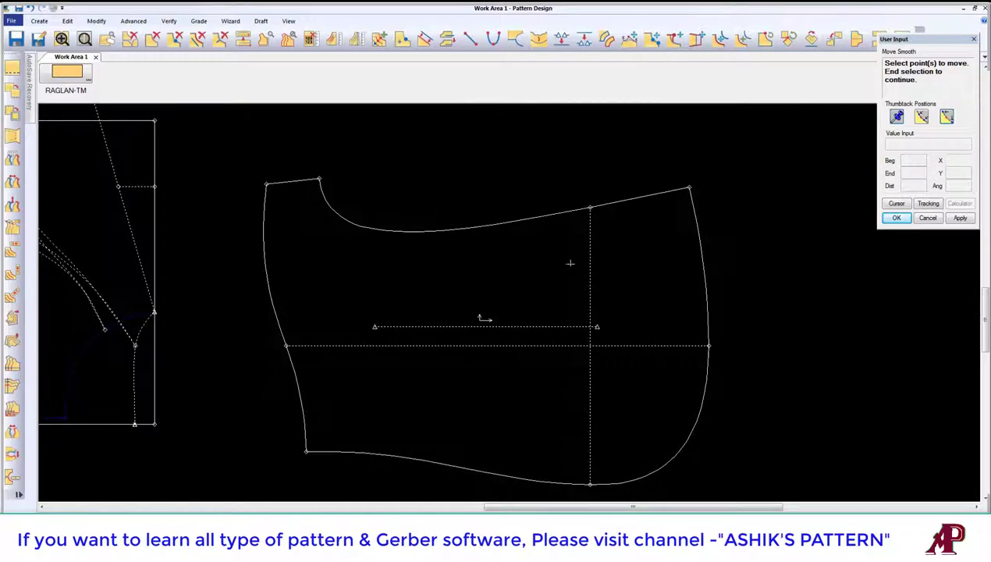
right_click(115, 261)
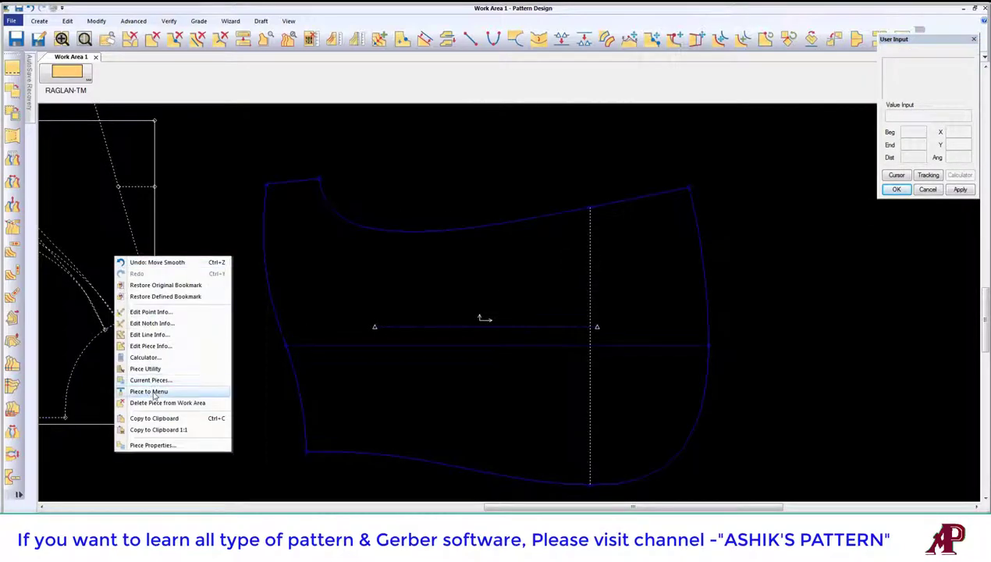
Reshape the rounded lower-right hem curve with Move Smooth and confirm.
left_click(288, 381)
scroll(484, 312, "down", 2)
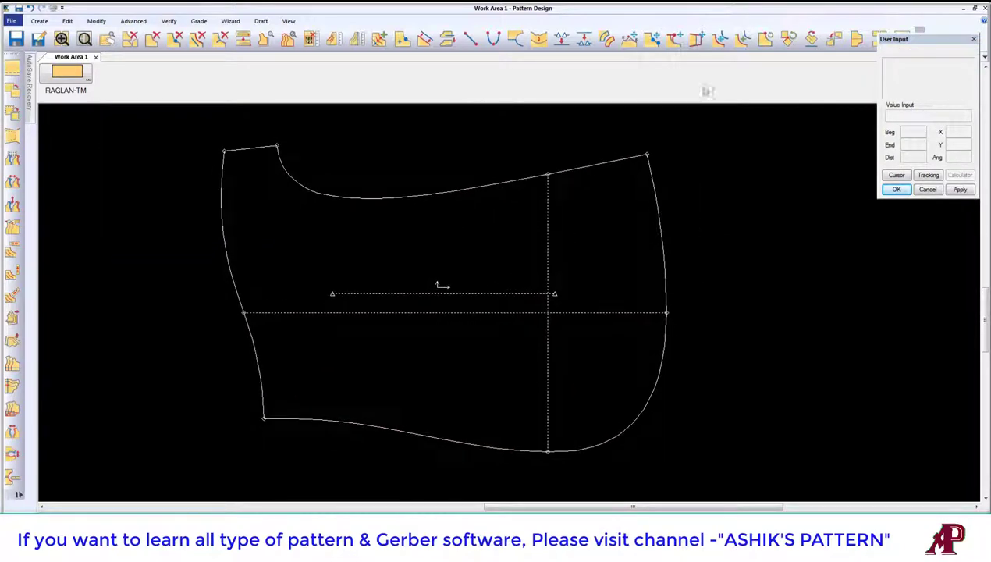
left_click(629, 37)
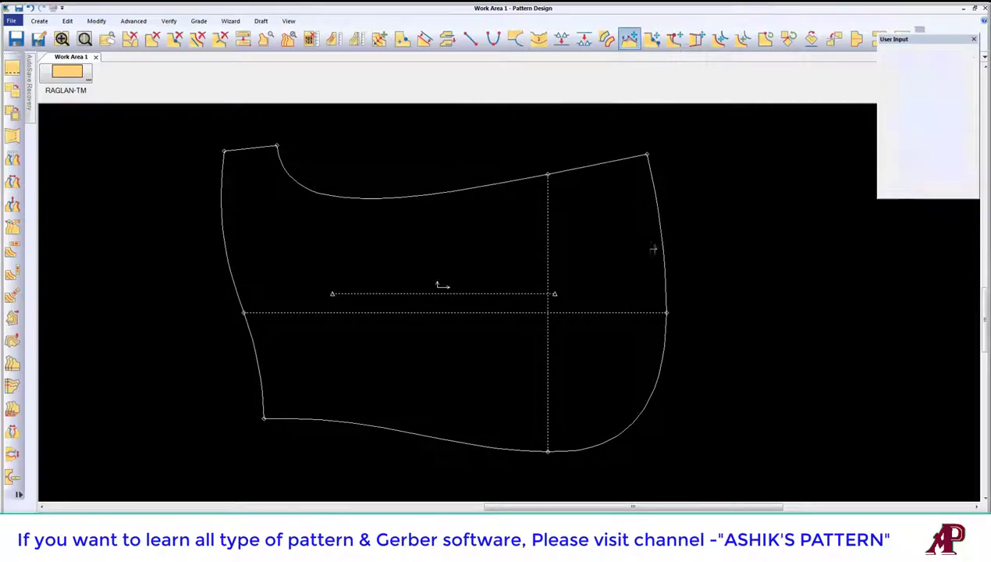
left_click(612, 434)
right_click(617, 431)
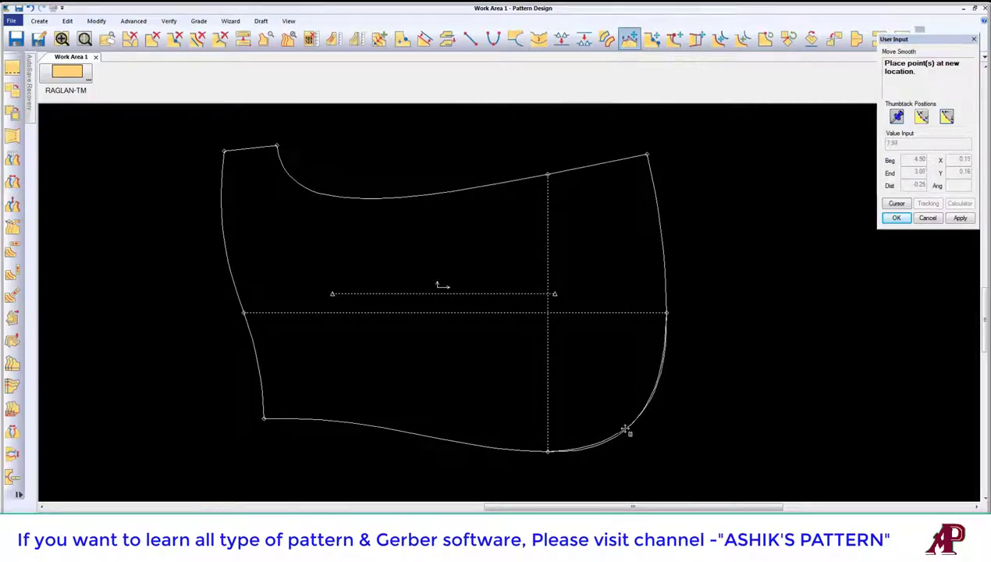
right_click(582, 425)
left_click(601, 428)
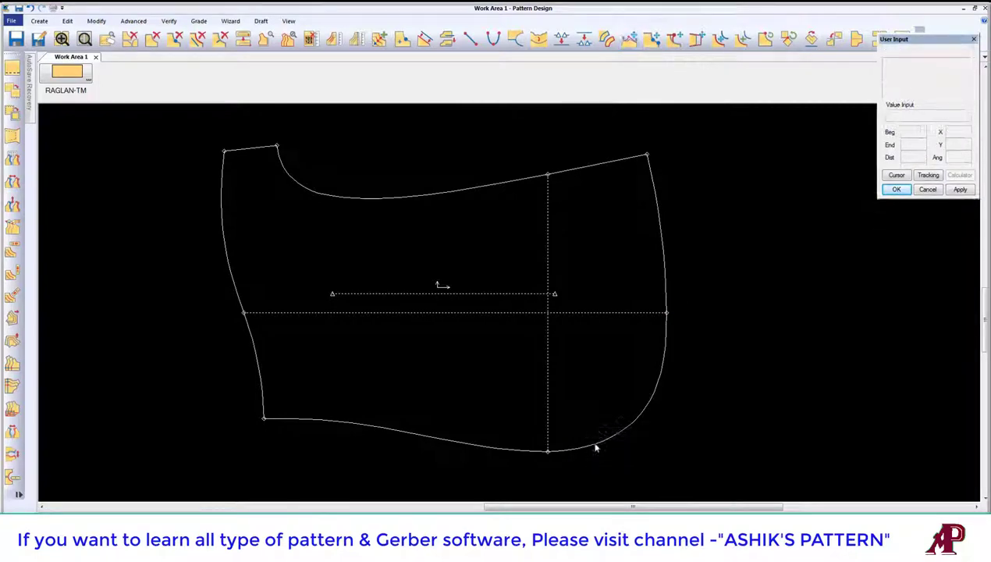
Refine the hem curve with further point moves until it is one smooth curve.
left_click(630, 38)
left_click(558, 448)
right_click(559, 448)
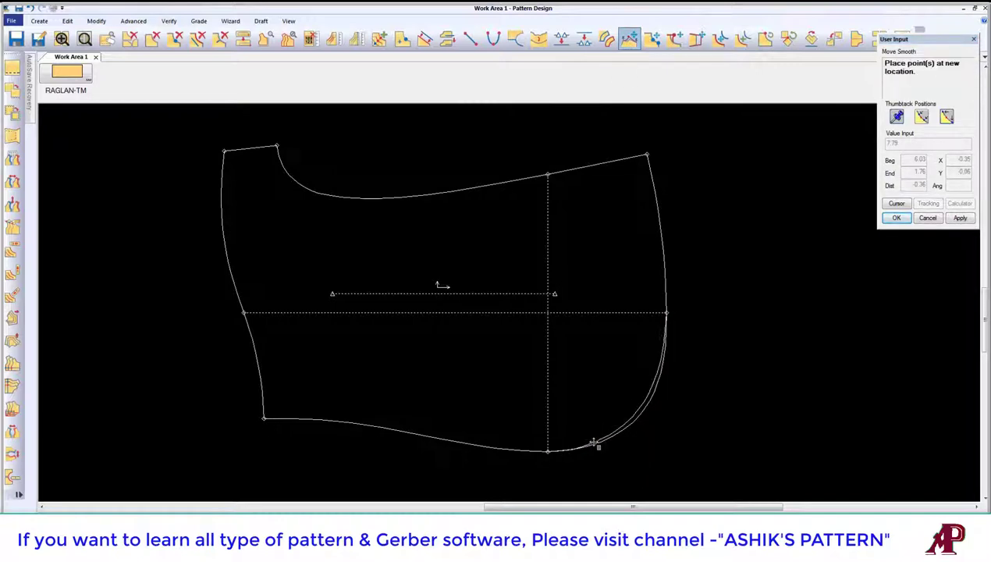
left_click(595, 444)
left_click(624, 437)
right_click(625, 425)
left_click(628, 414)
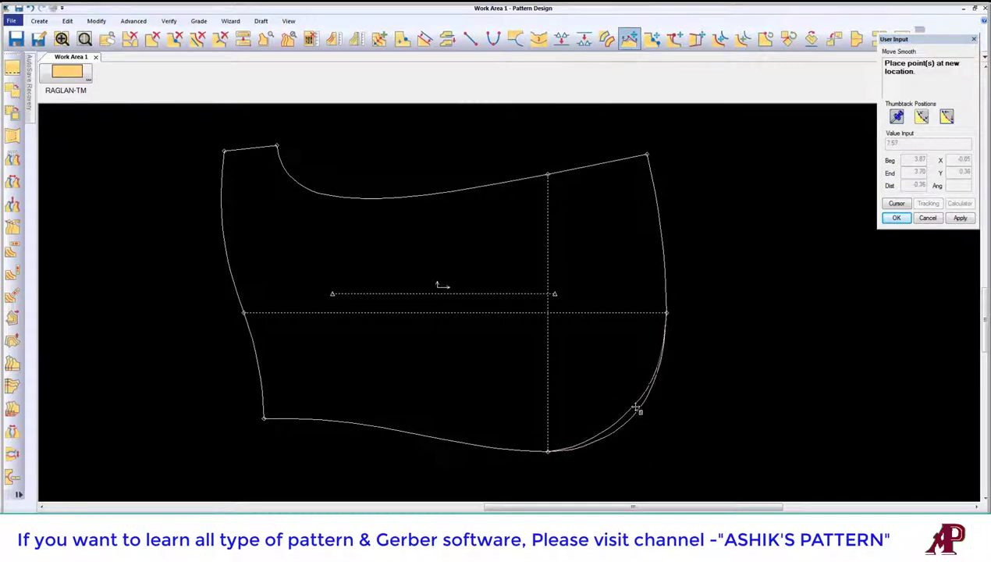
left_click(646, 398)
Smooth the upper right side seam into its new position and confirm.
left_click(654, 229)
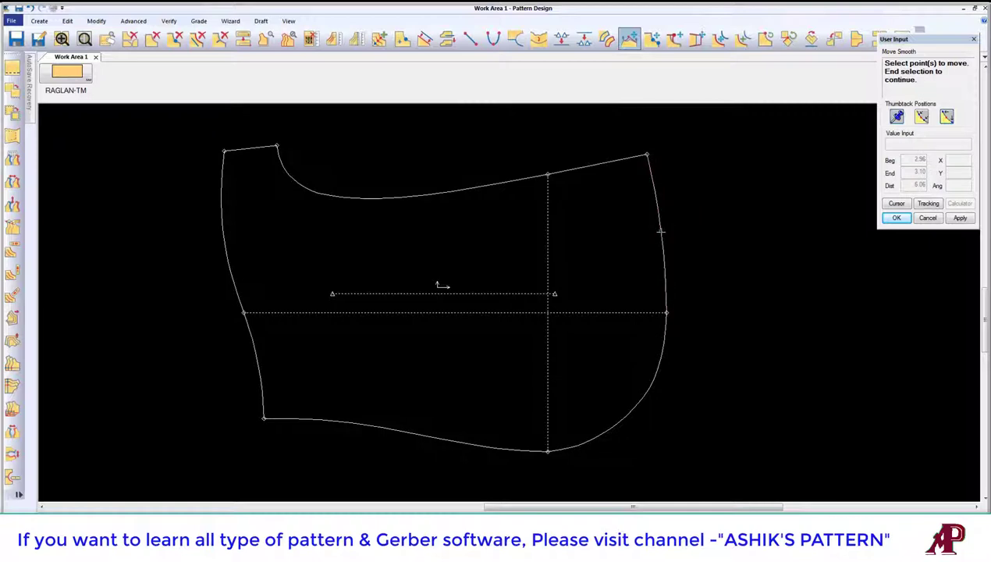
right_click(660, 227)
right_click(660, 229)
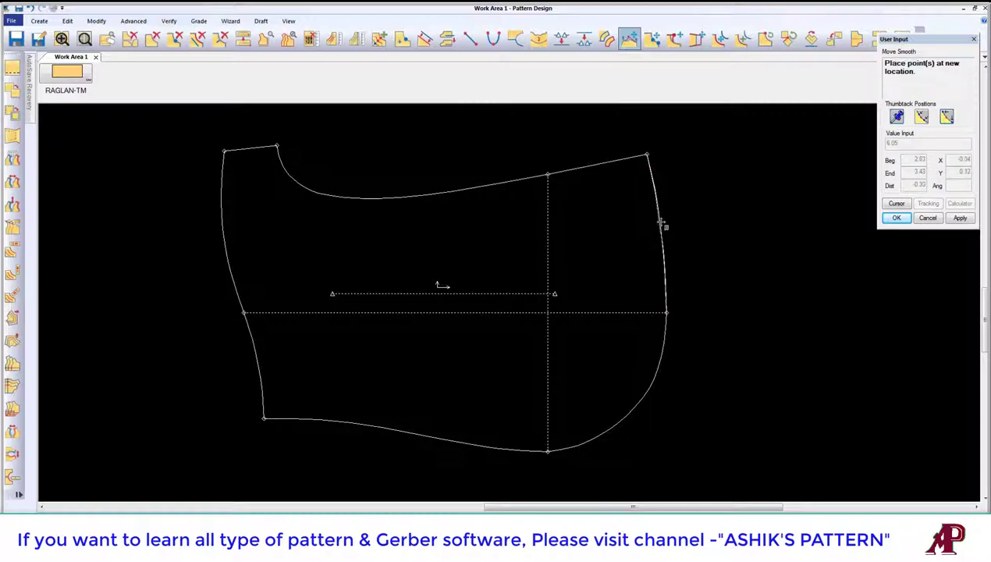
left_click(665, 219)
right_click(670, 215)
left_click(672, 217)
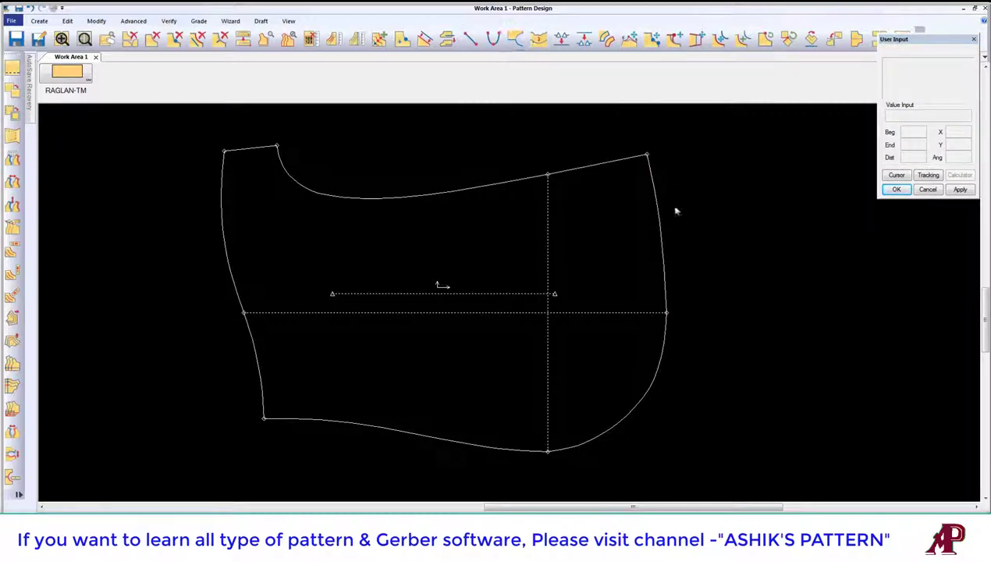
Apply Smooth Line to the upper right side seam over a set range.
left_click(539, 39)
left_click(660, 195)
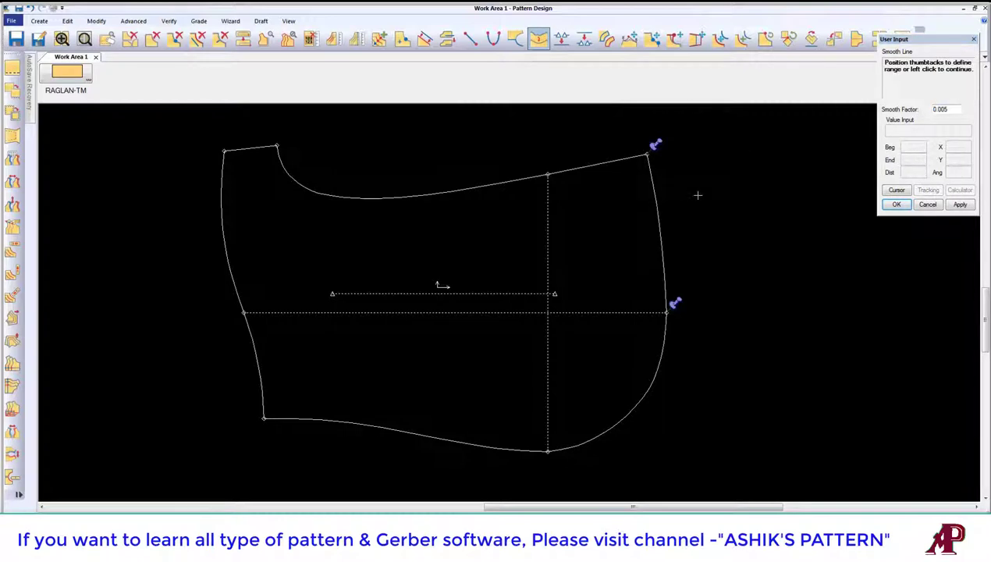
left_click_drag(675, 305, 672, 265)
right_click(694, 210)
left_click(688, 224)
Smooth the lower rounded back curve, adjusting the range ends along it.
left_click(652, 376)
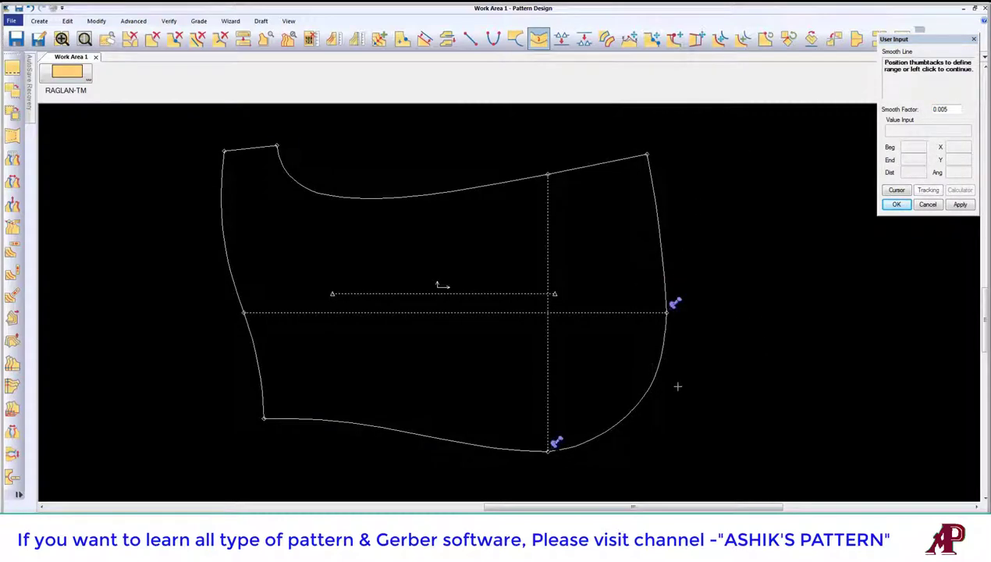
left_click_drag(678, 311, 685, 382)
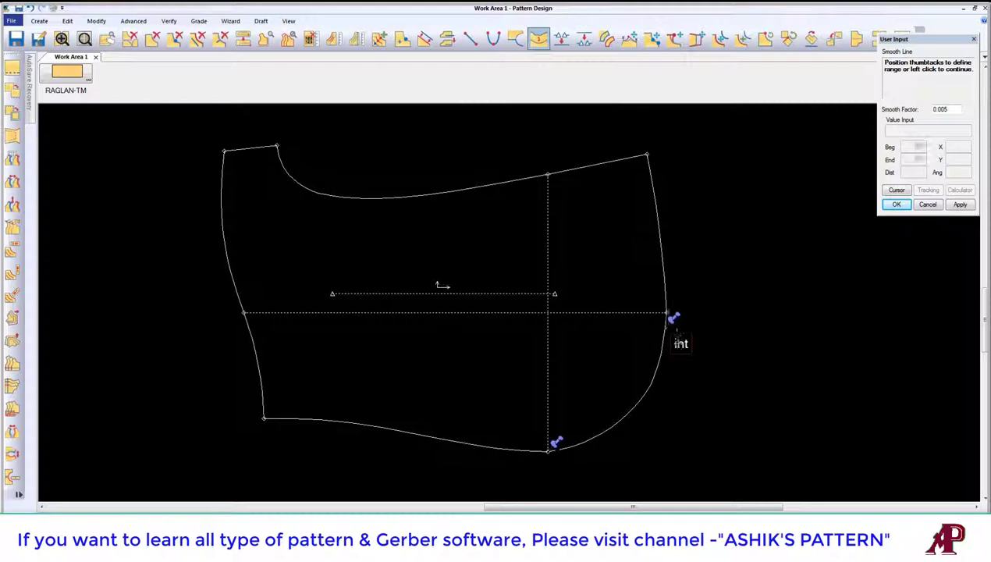
left_click_drag(552, 442, 586, 436)
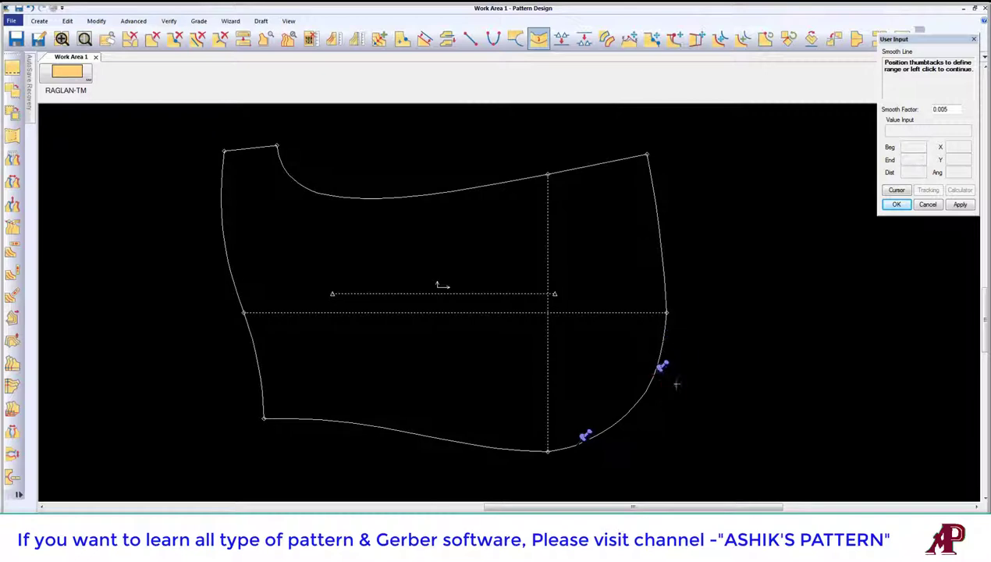
right_click(716, 333)
left_click(714, 347)
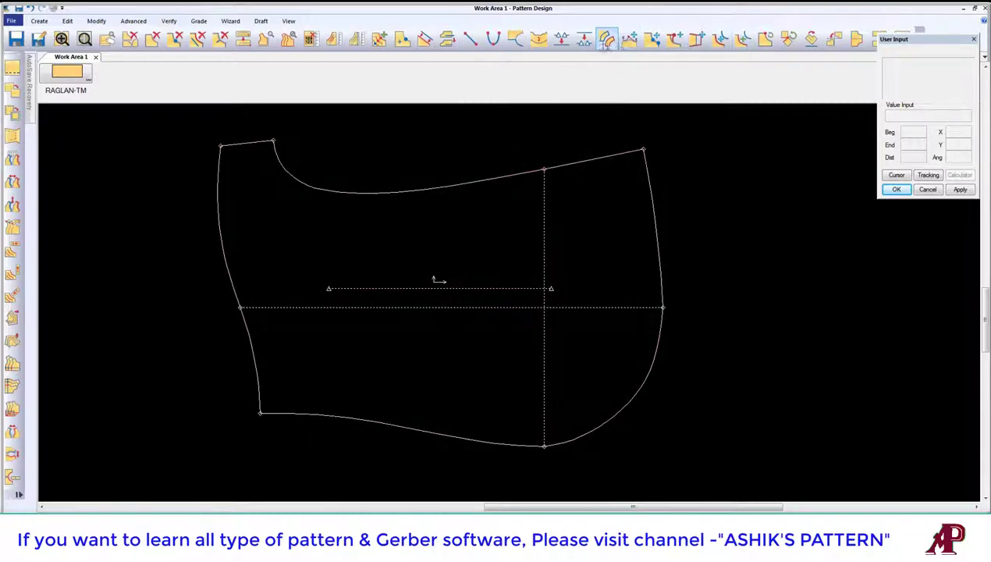
Move a point on the rounded back corner to a new spot.
left_click(629, 38)
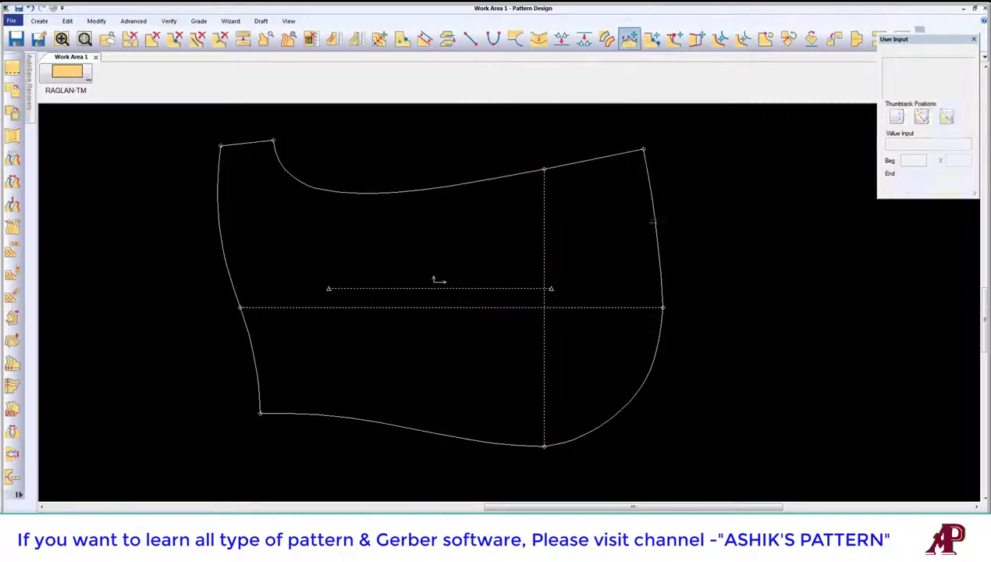
left_click(608, 422)
left_click(613, 390)
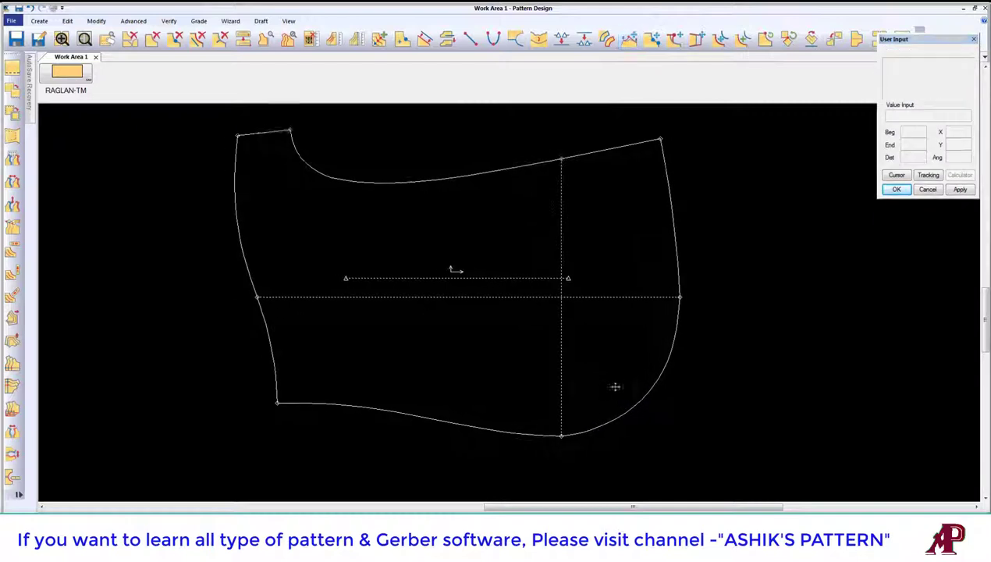
left_click(629, 38)
left_click(454, 426)
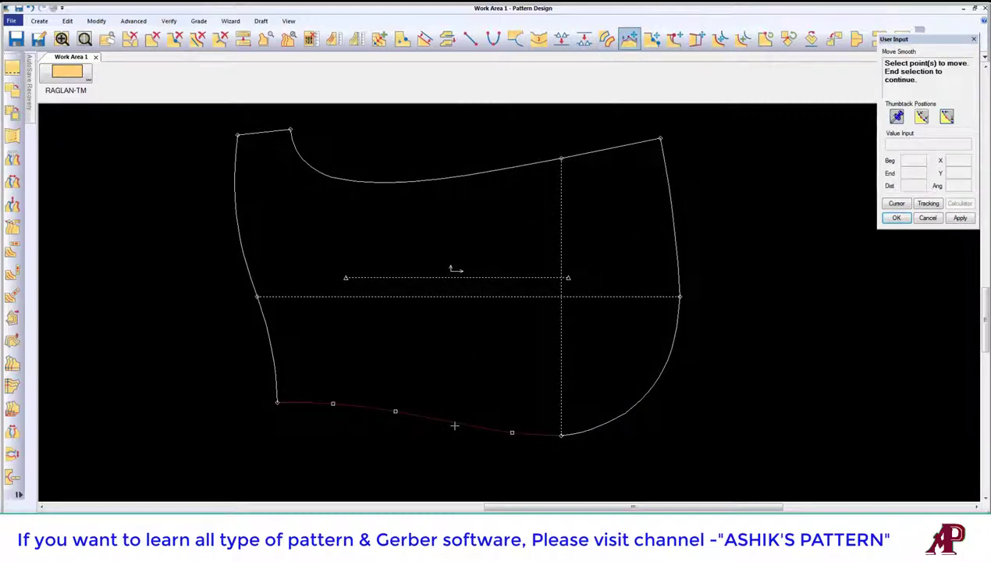
key("Escape")
Apply Smooth Line to the bottom hem curve.
left_click(538, 38)
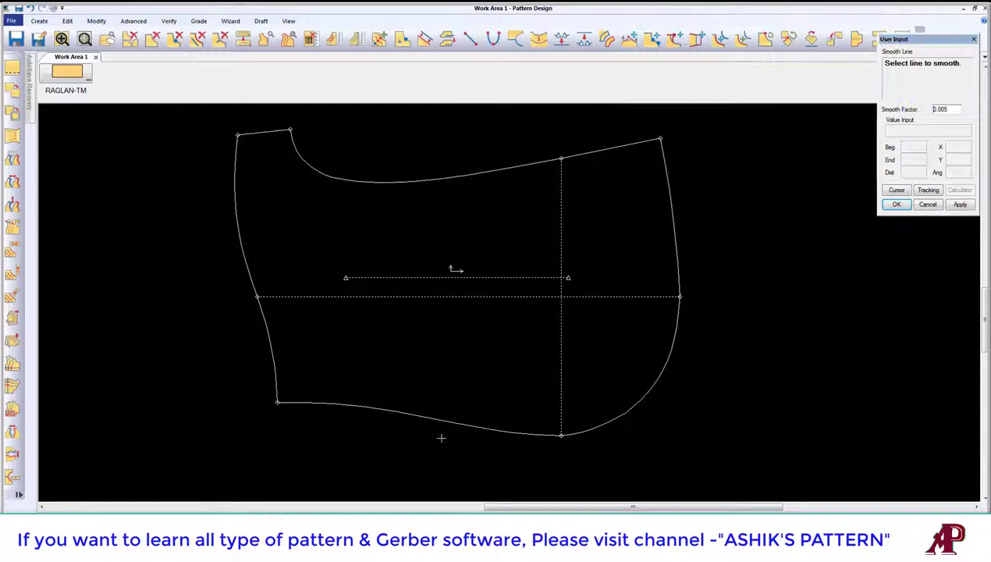
left_click(483, 426)
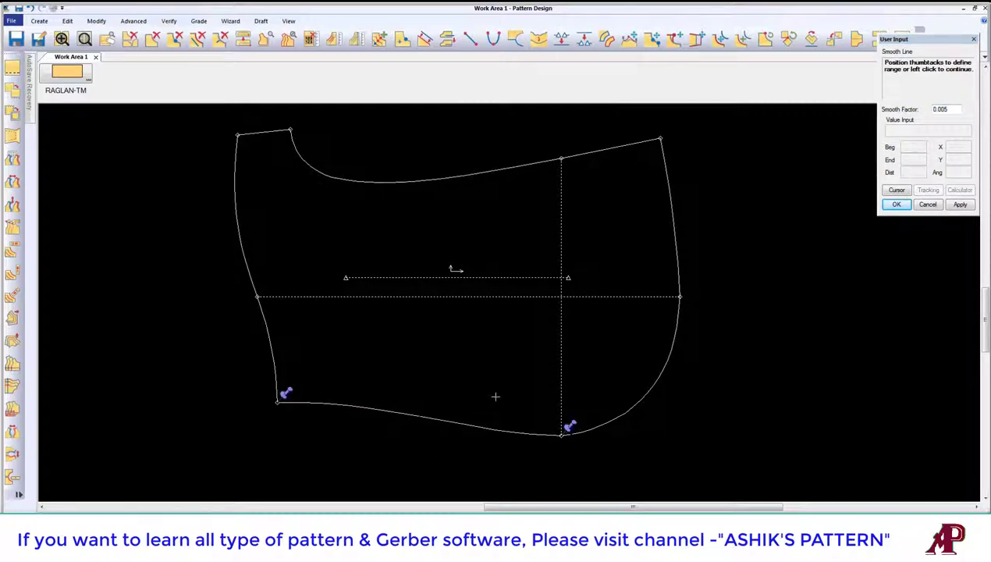
right_click(493, 385)
left_click(506, 390)
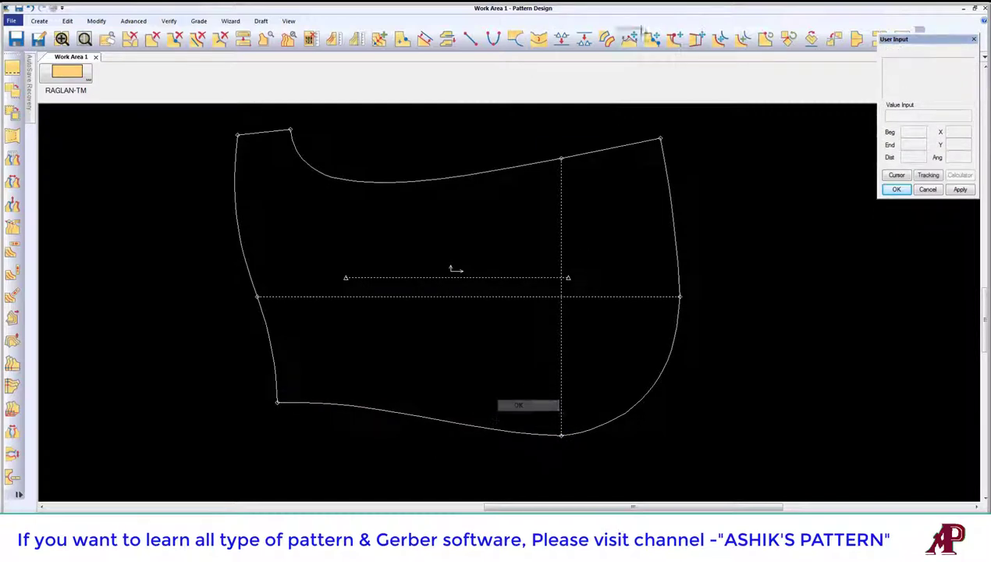
Move selected bottom curve points to new positions with Move Smooth.
left_click(494, 428)
right_click(493, 431)
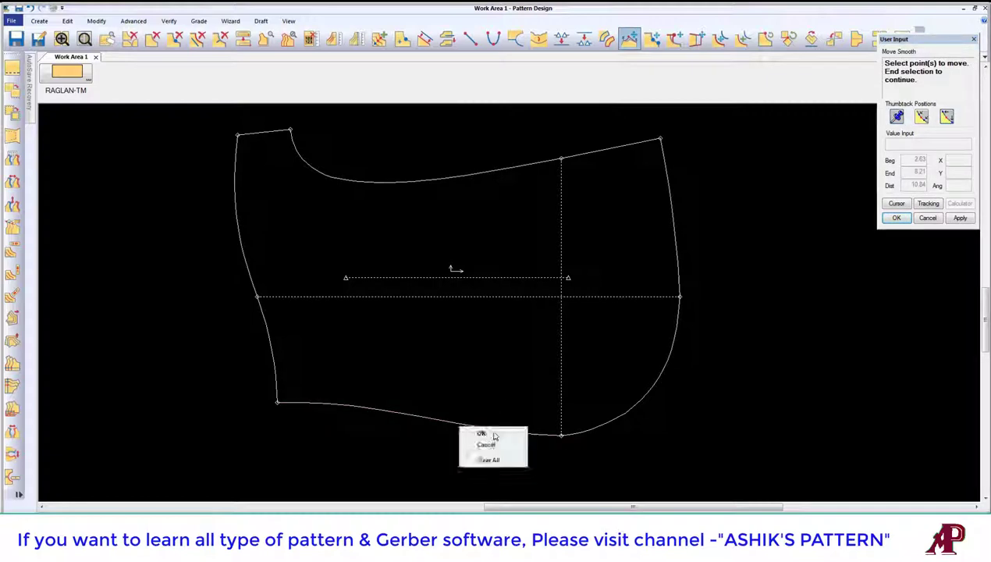
left_click(490, 436)
left_click(495, 432)
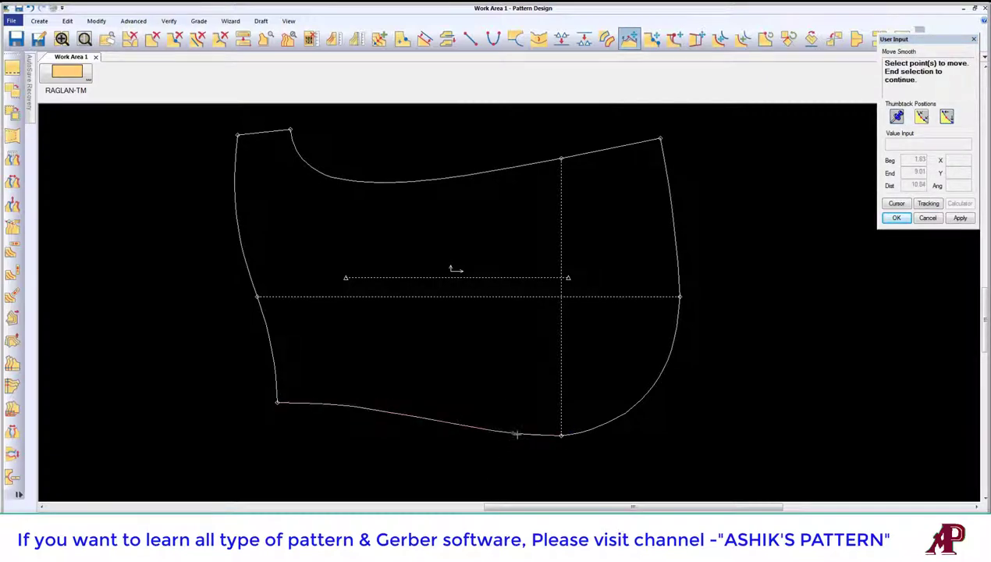
left_click(519, 434)
right_click(519, 434)
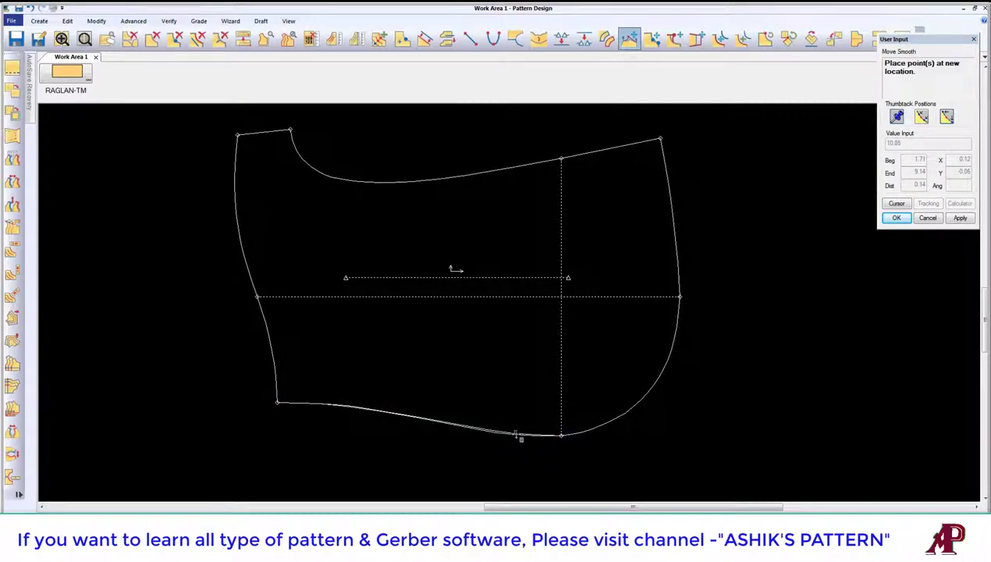
left_click(509, 435)
Set the range along the bottom curve and commit its gently dipping shape.
left_click(527, 432)
right_click(522, 434)
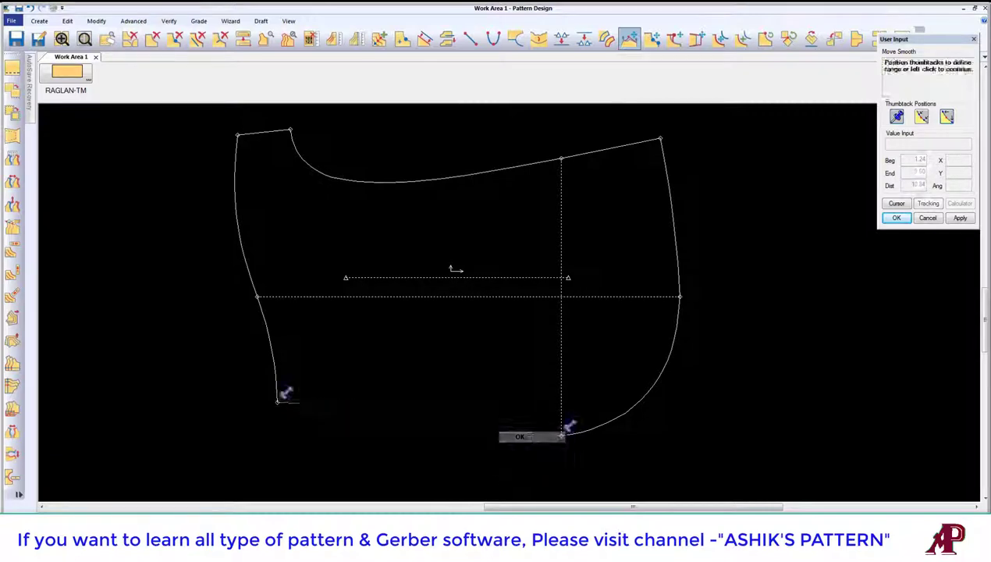
left_click(519, 437)
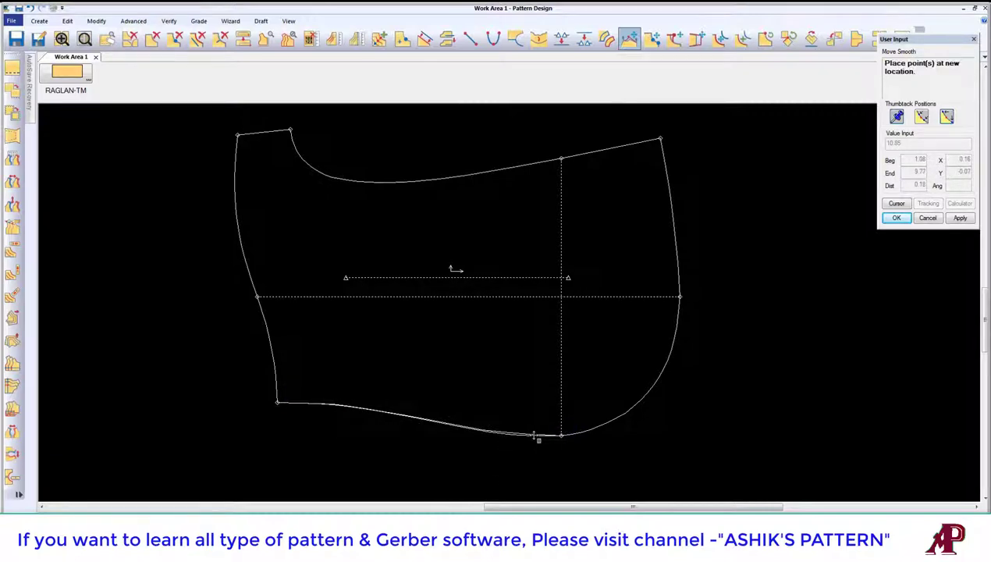
left_click(535, 438)
right_click(375, 407)
left_click(377, 408)
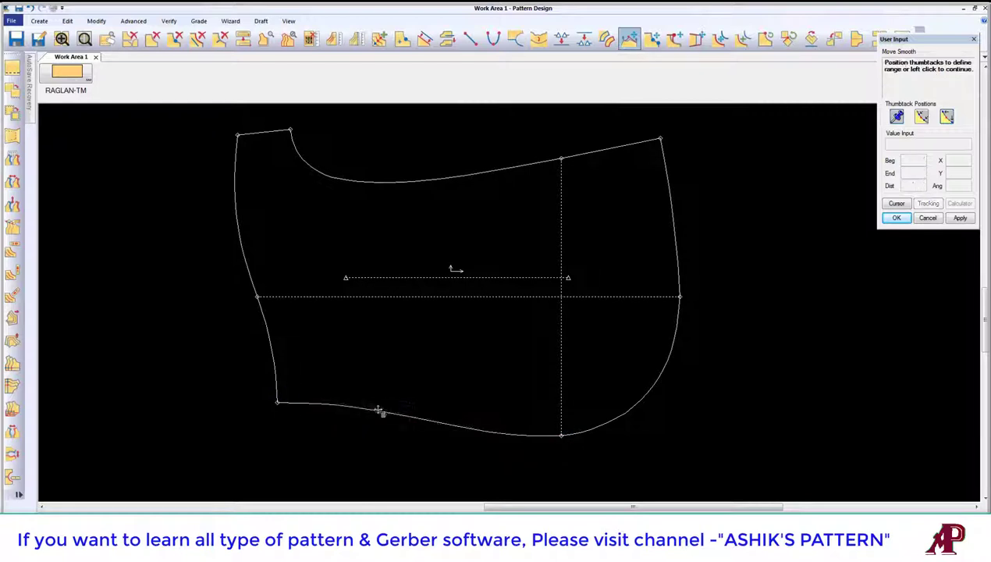
left_click(381, 409)
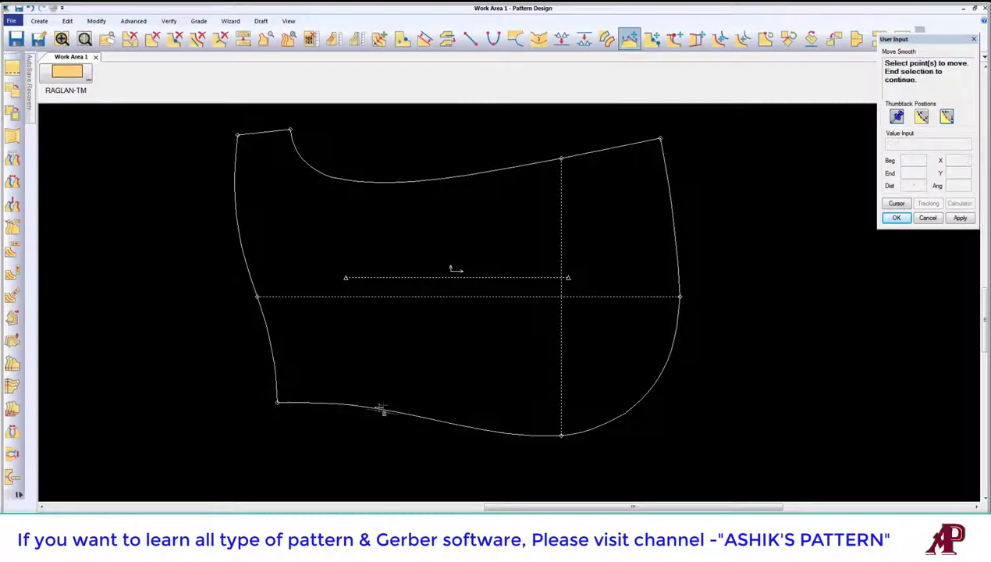
right_click(441, 422)
left_click(444, 426)
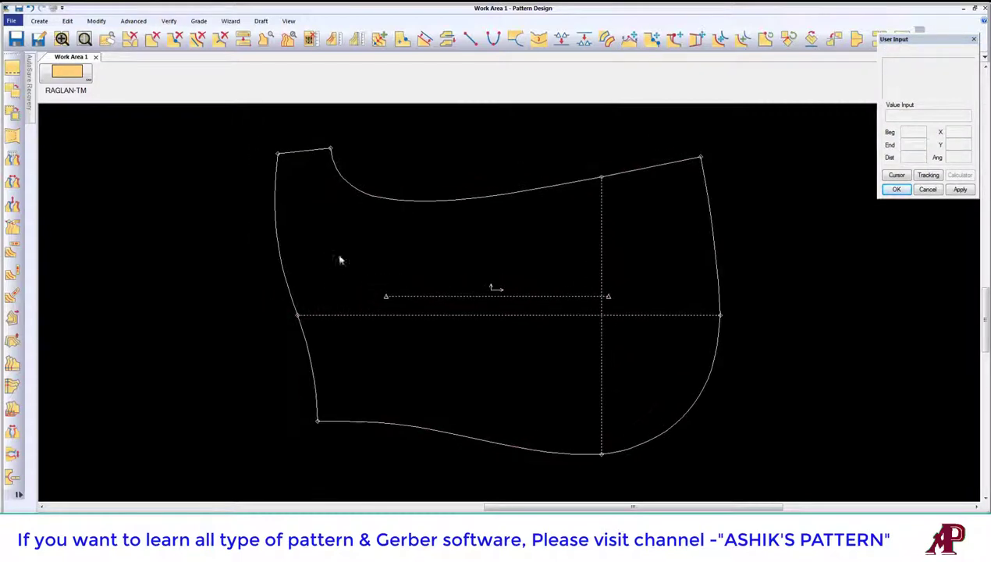
Reshape the upper-left edge of the hood with Move Smooth and accept it.
left_click(630, 38)
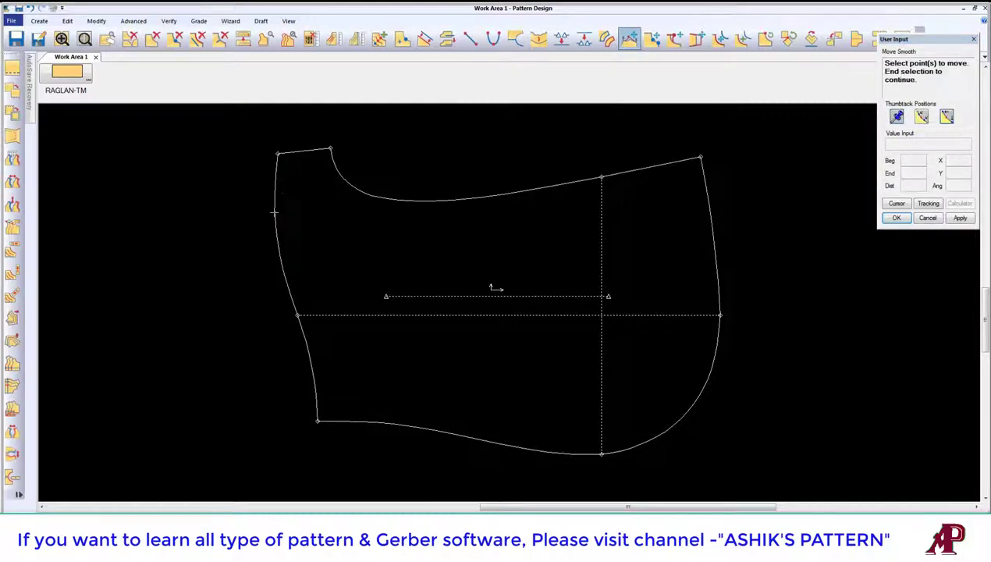
left_click(282, 193)
right_click(274, 195)
left_click(275, 194)
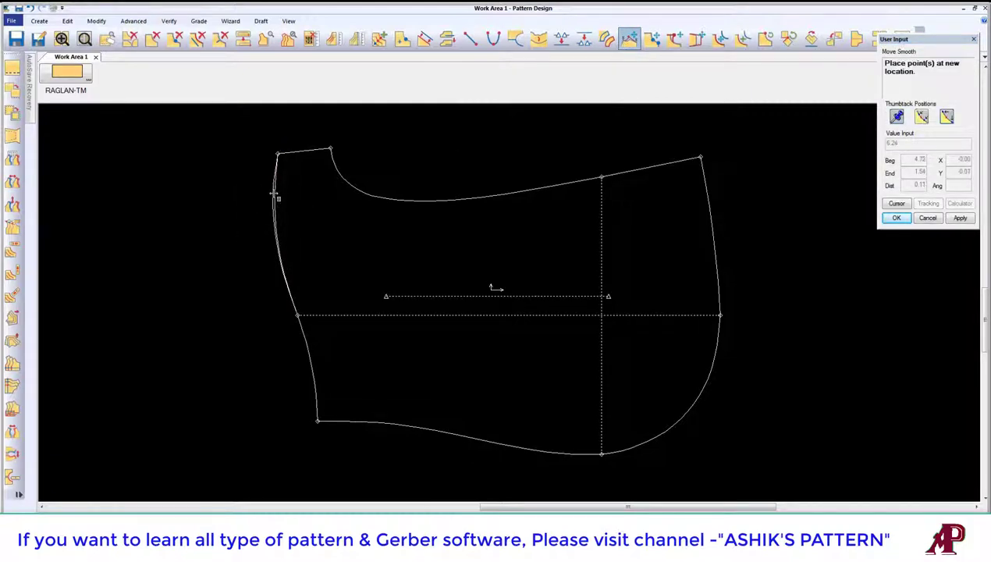
right_click(265, 269)
left_click(275, 273)
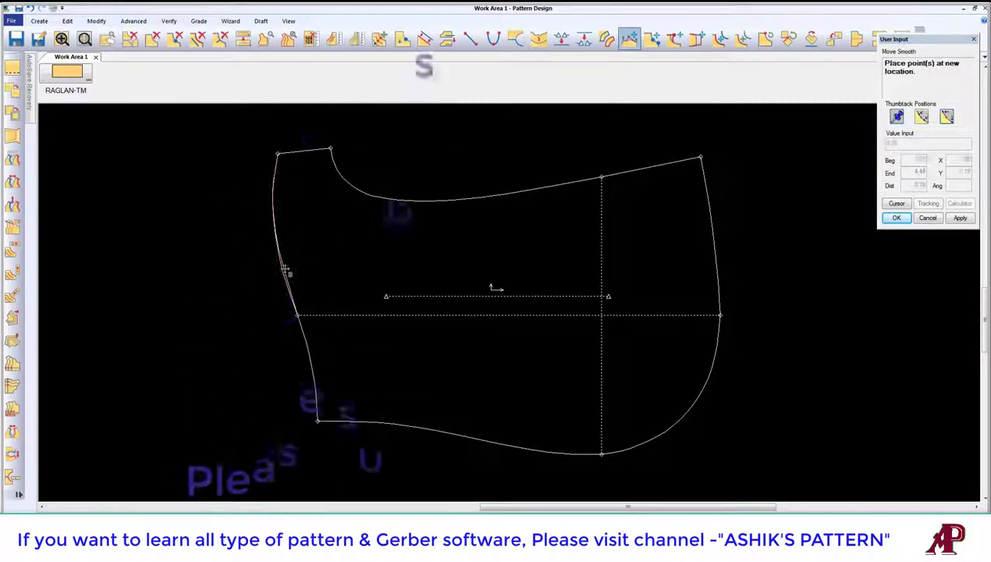
left_click(284, 270)
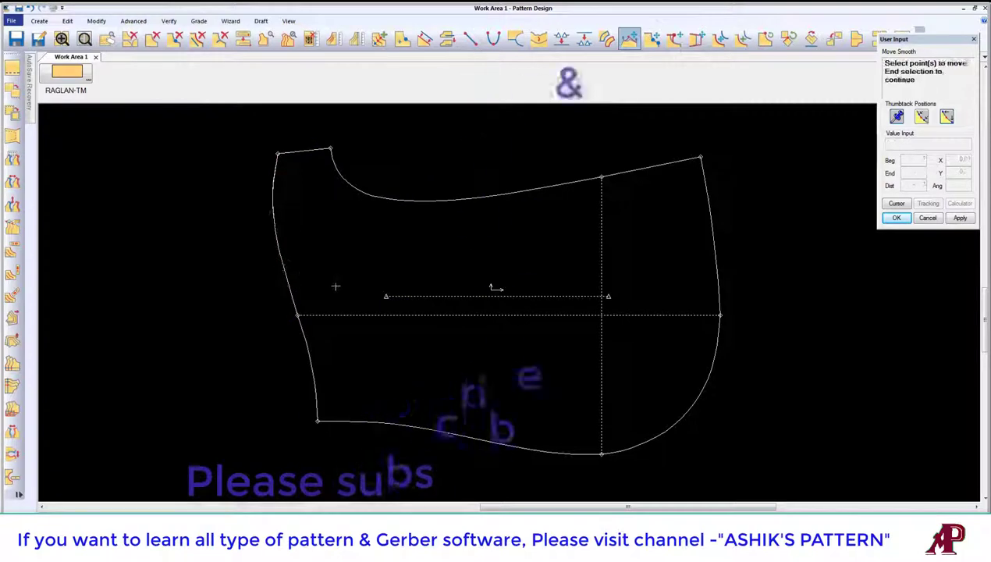
Shift the middle front edge point 0.13 horizontally, limiting the range along the left edge.
left_click(281, 251)
left_click(311, 356)
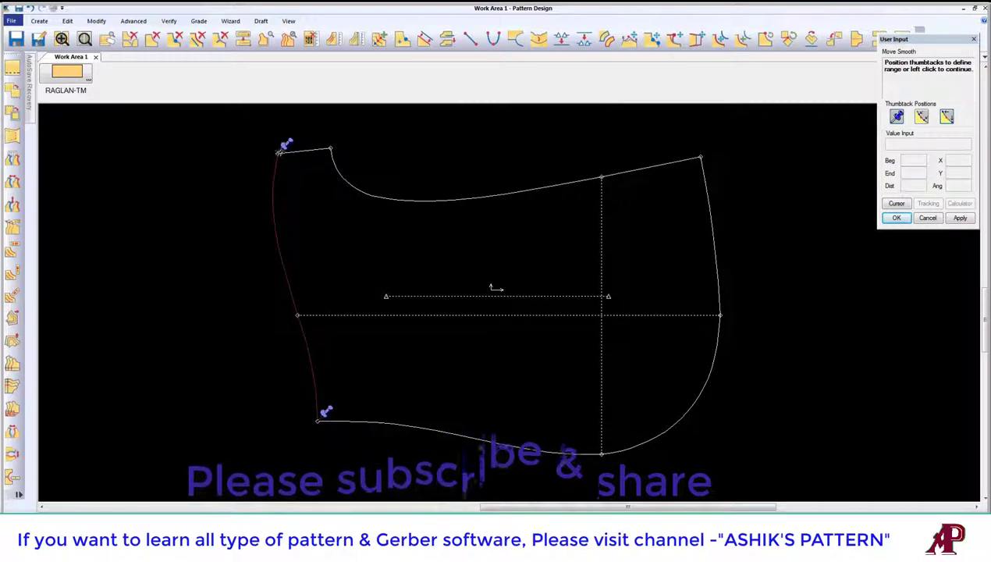
left_click(287, 228)
left_click(327, 389)
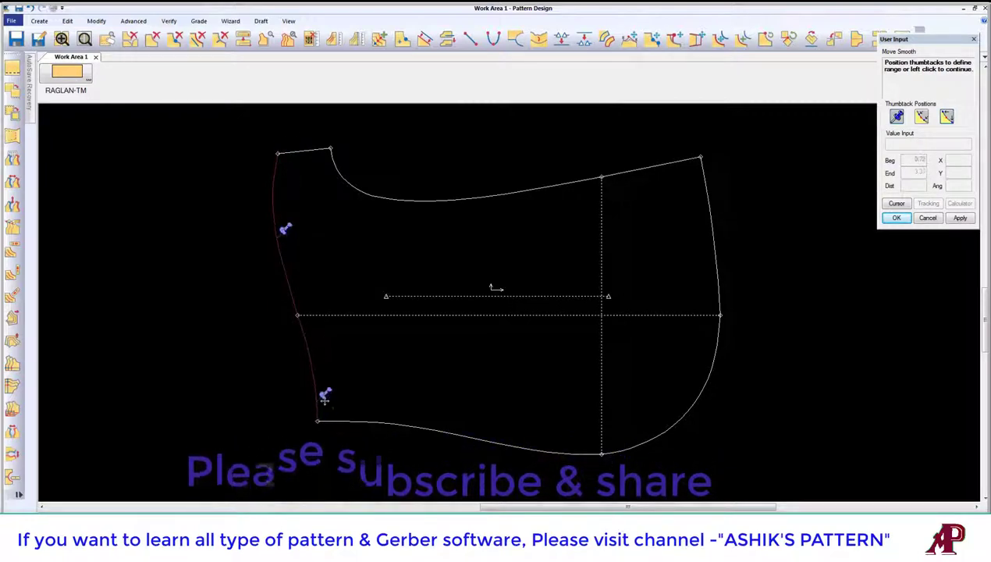
left_click(794, 213)
right_click(776, 212)
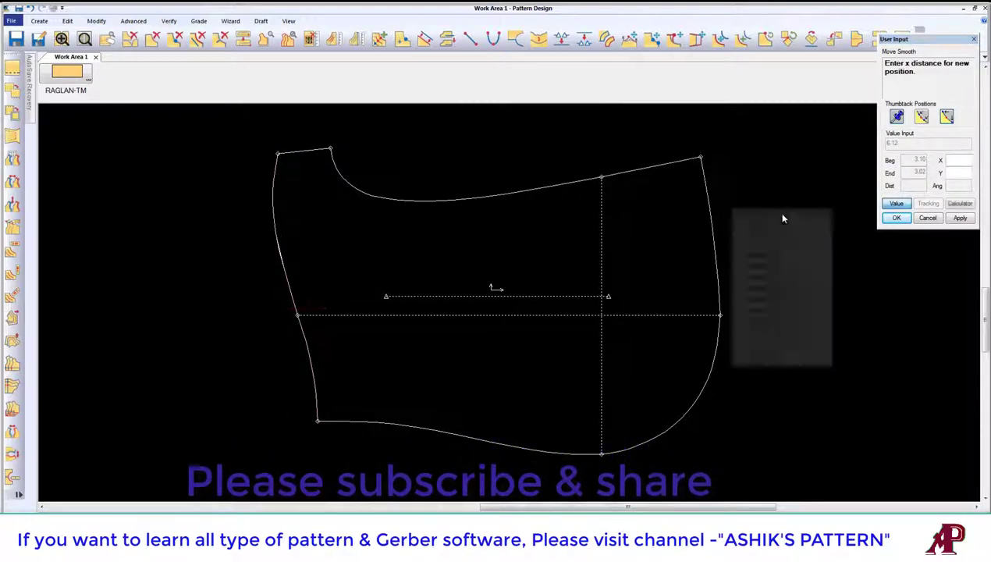
left_click(962, 161)
type("1.25")
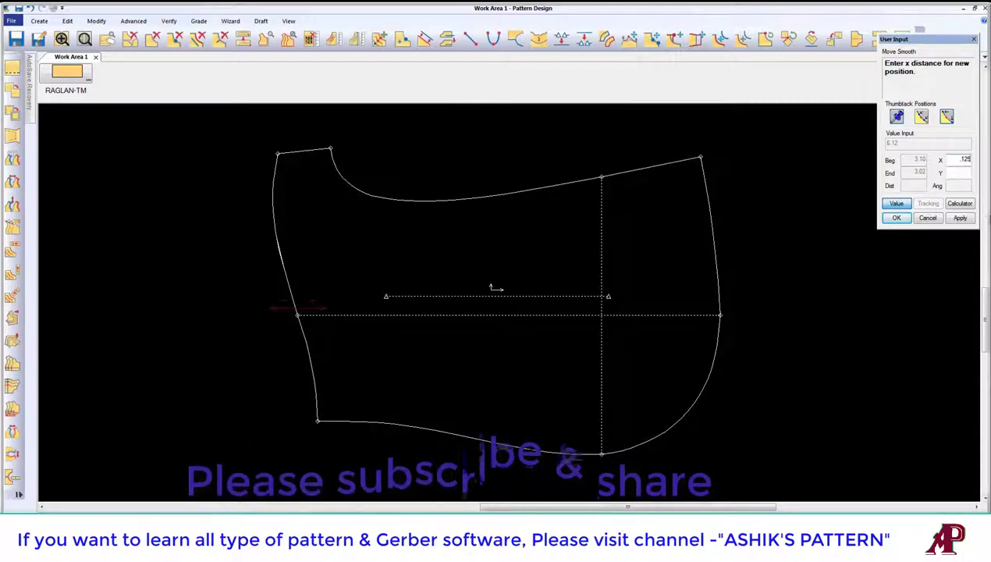
left_click(960, 218)
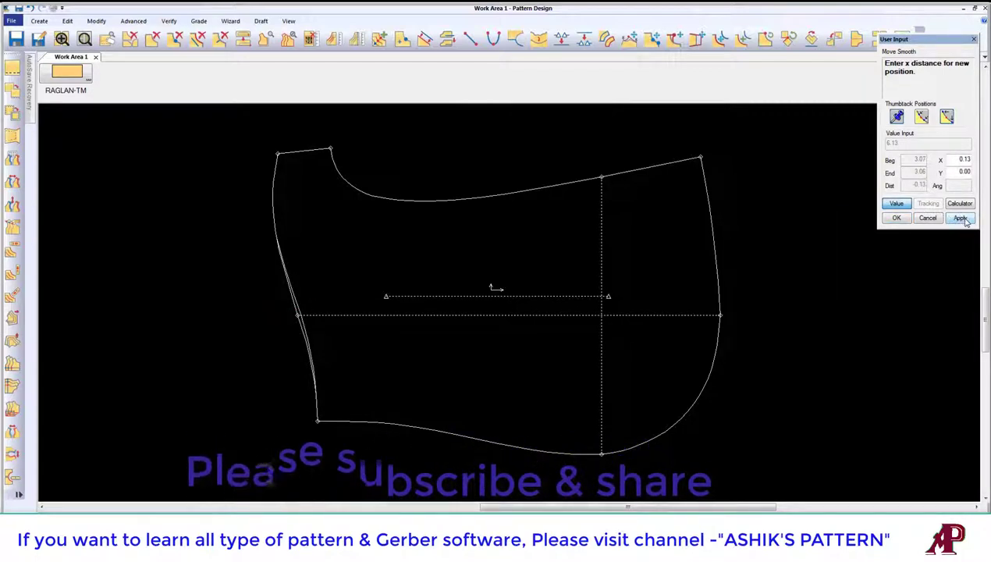
double_click(964, 159)
key("Return")
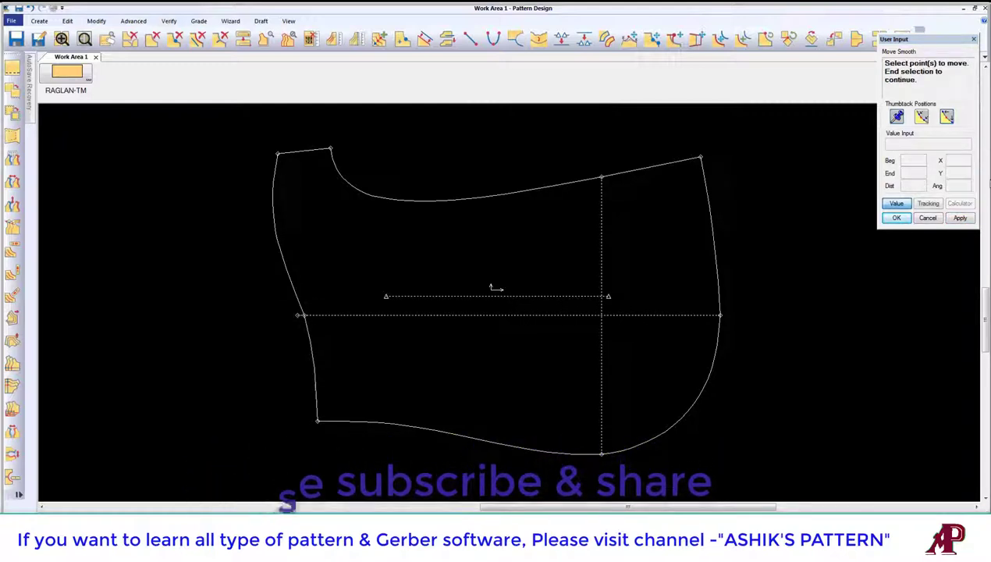
right_click(371, 278)
Finish the left edge move and dismiss the grading popup.
left_click(360, 275)
left_click(12, 363)
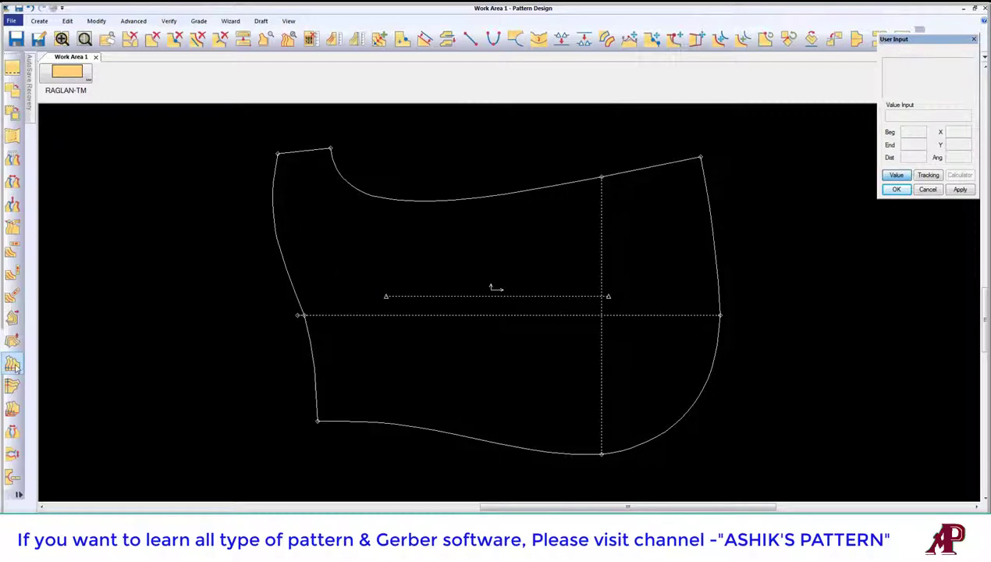
right_click(348, 283)
left_click(349, 282)
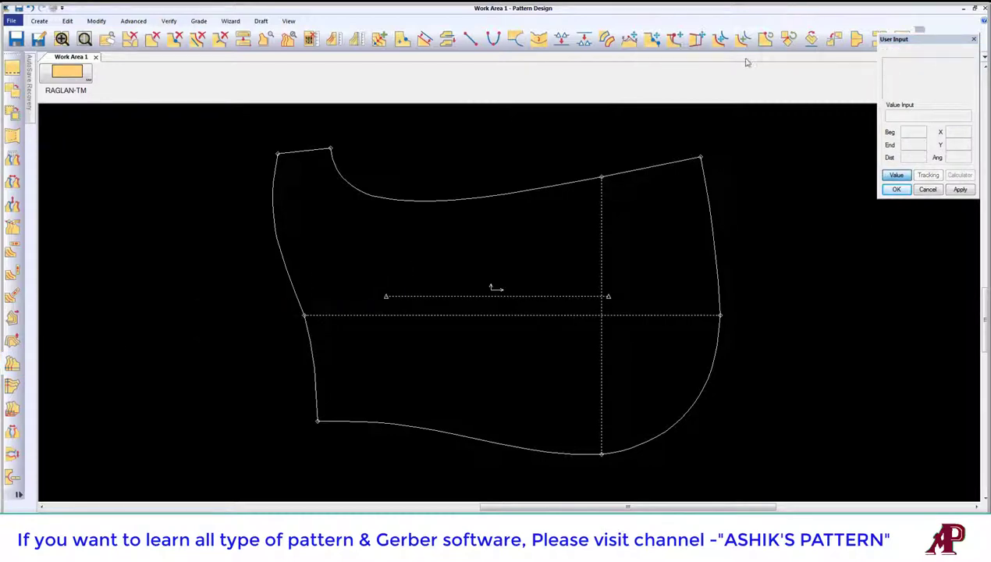
Apply Smooth Line to the upper-left front edge at a 0.005 smooth factor.
left_click(538, 38)
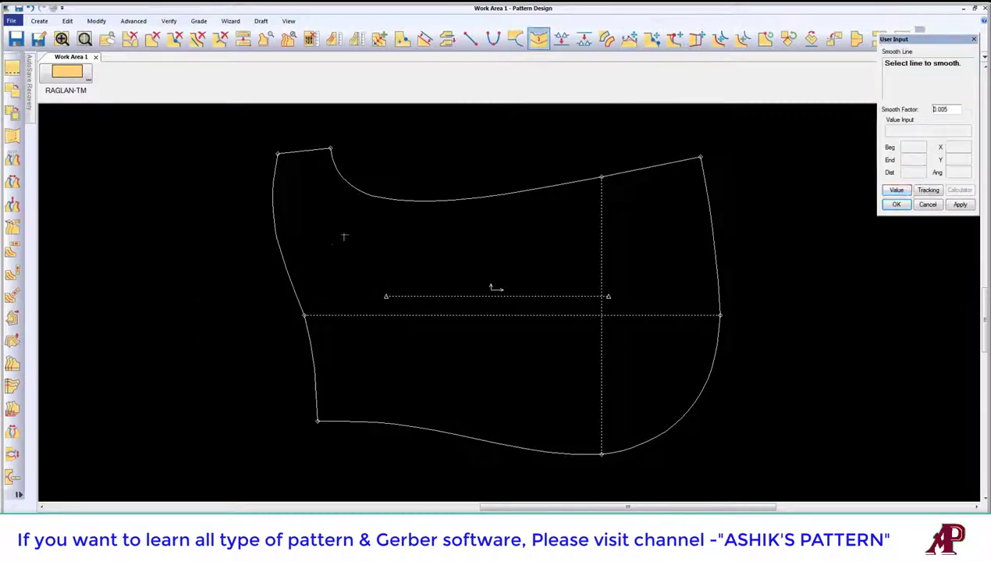
left_click(286, 253)
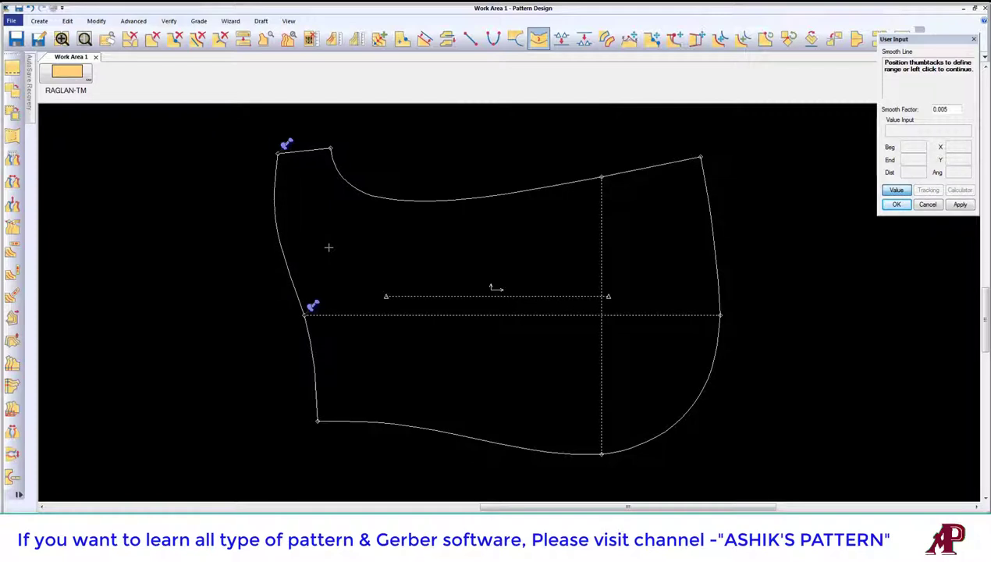
left_click(317, 294)
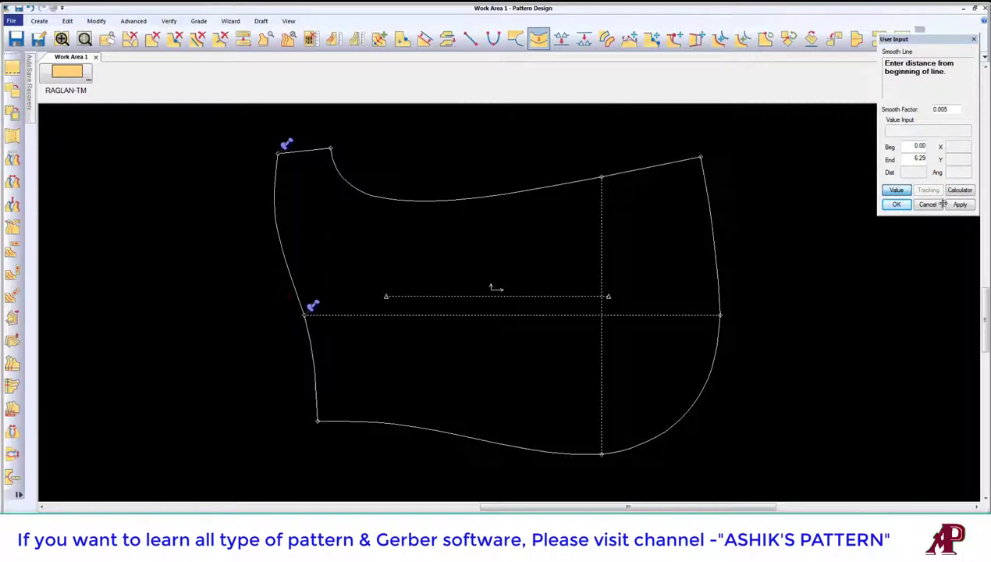
left_click(897, 189)
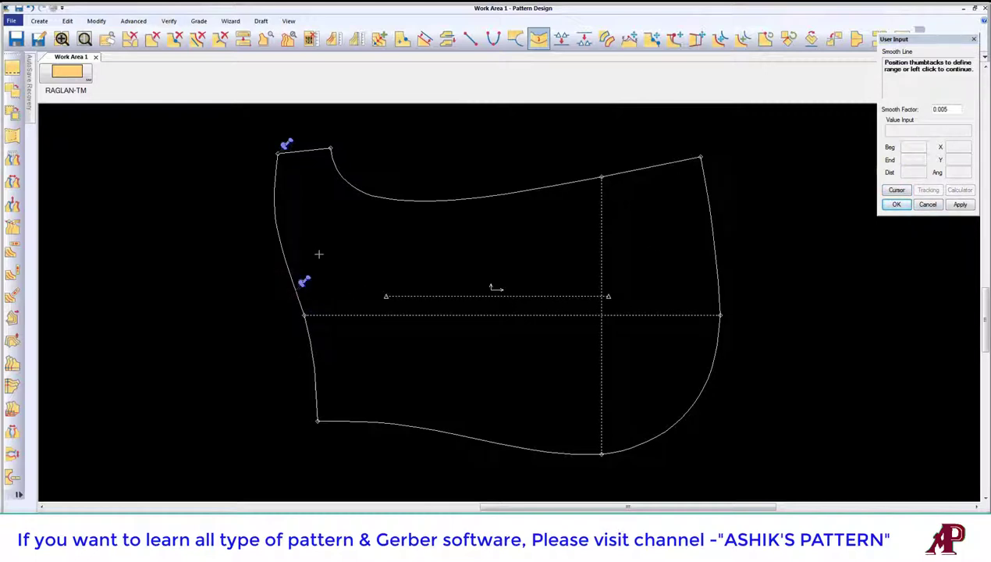
right_click(347, 229)
left_click(355, 247)
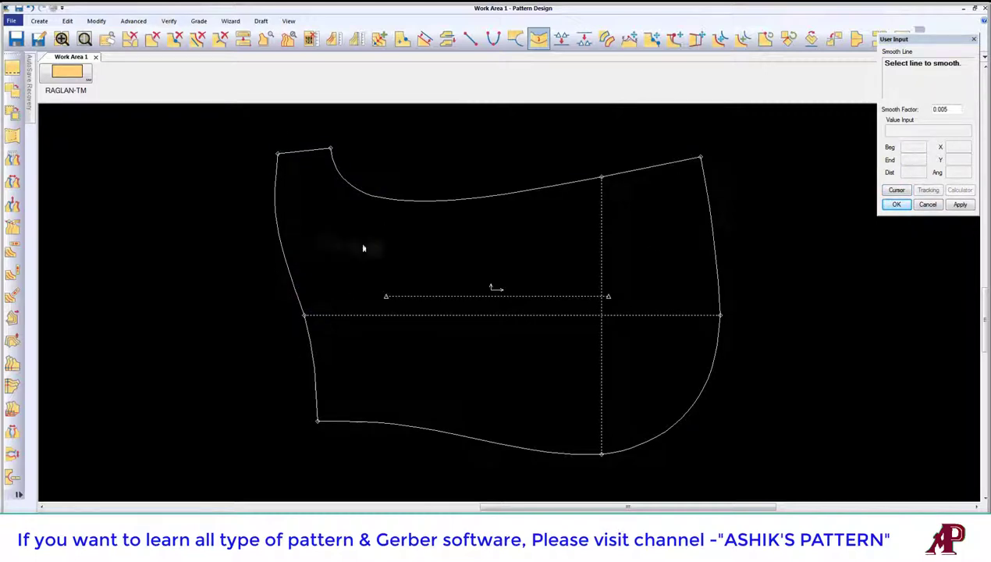
left_click(638, 42)
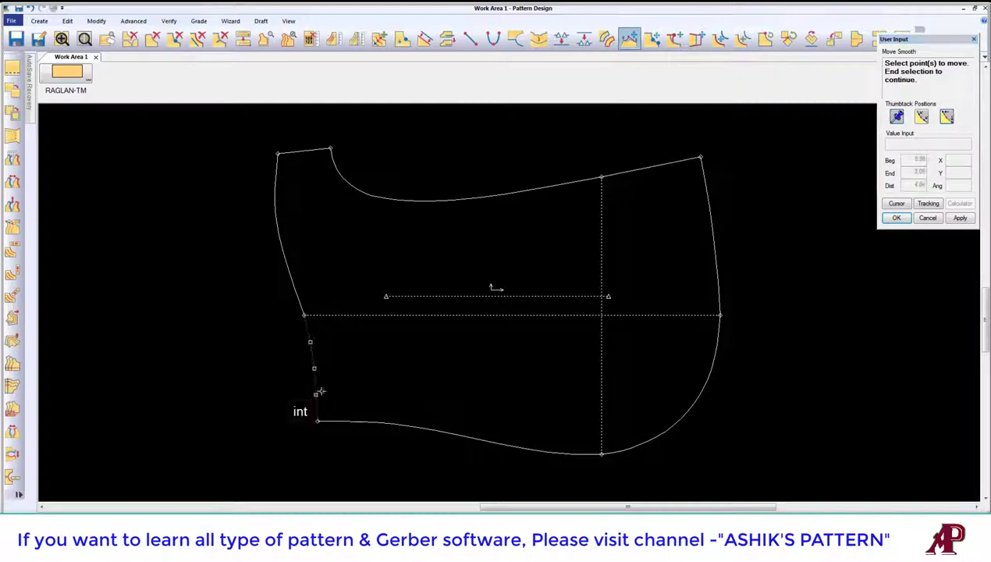
Reshape the lower-left edge, the bottom edge and a point on the right curve with Move Smooth.
left_click(317, 394)
left_click(321, 398)
left_click(318, 397)
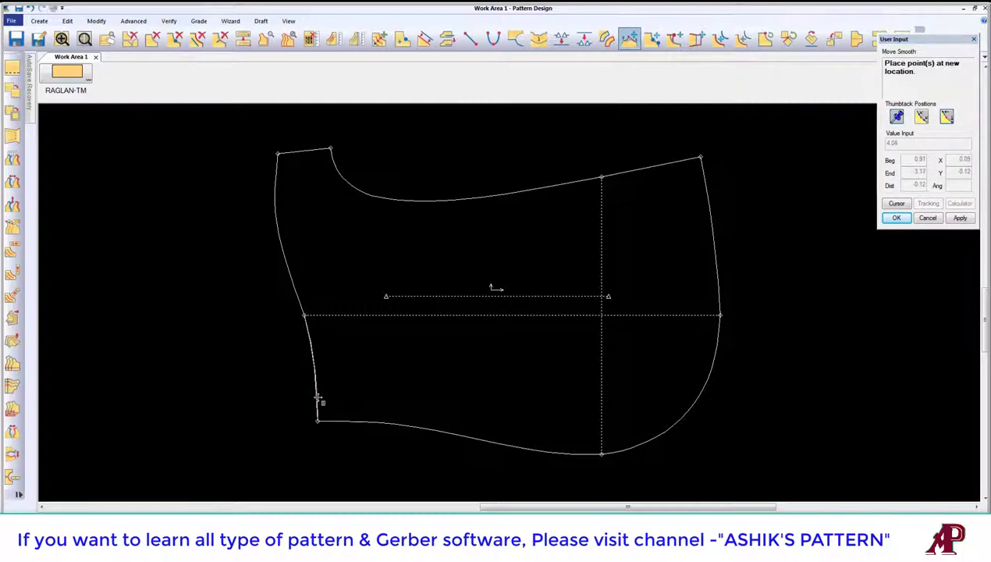
left_click(457, 432)
left_click(457, 431)
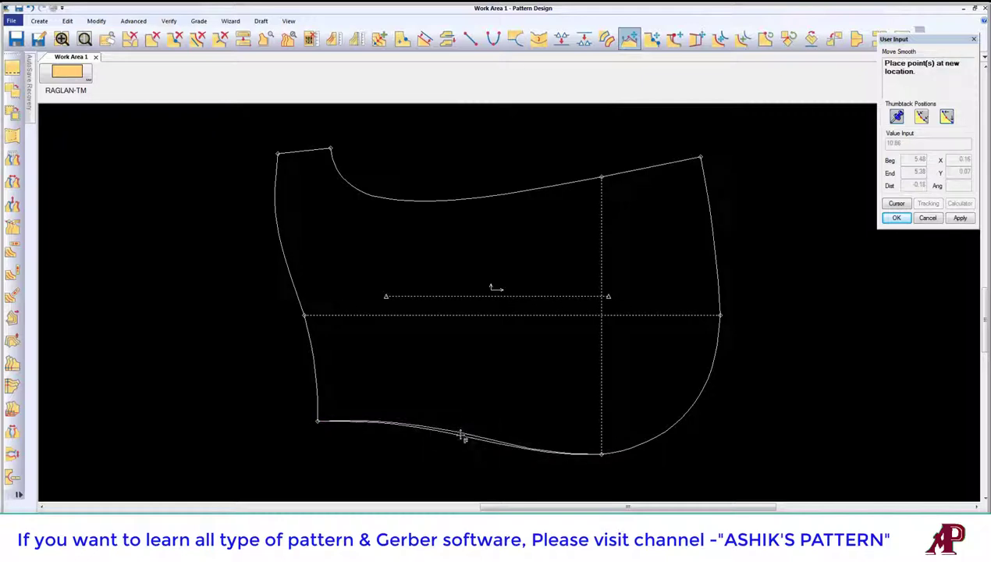
left_click(458, 431)
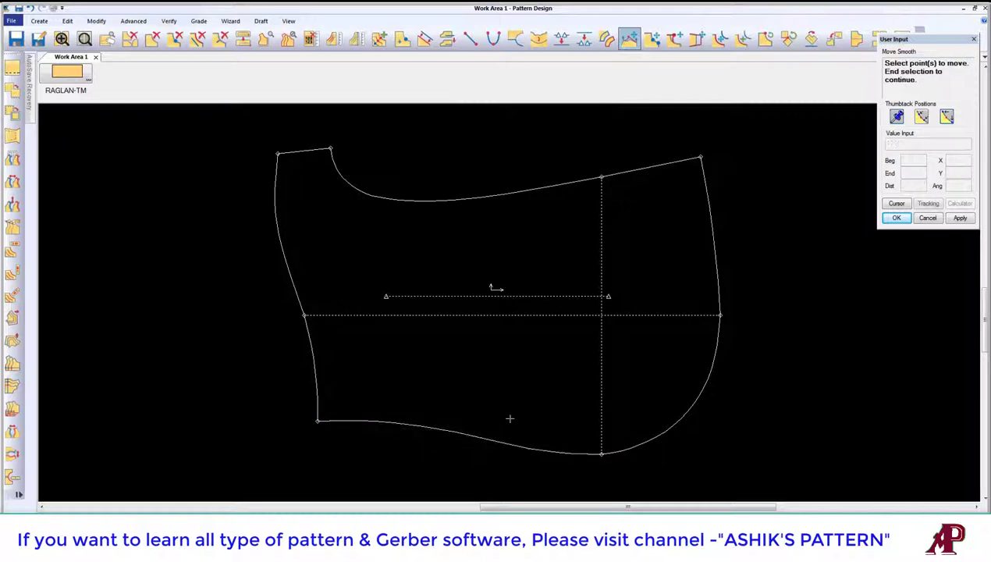
left_click(682, 421)
left_click(685, 421)
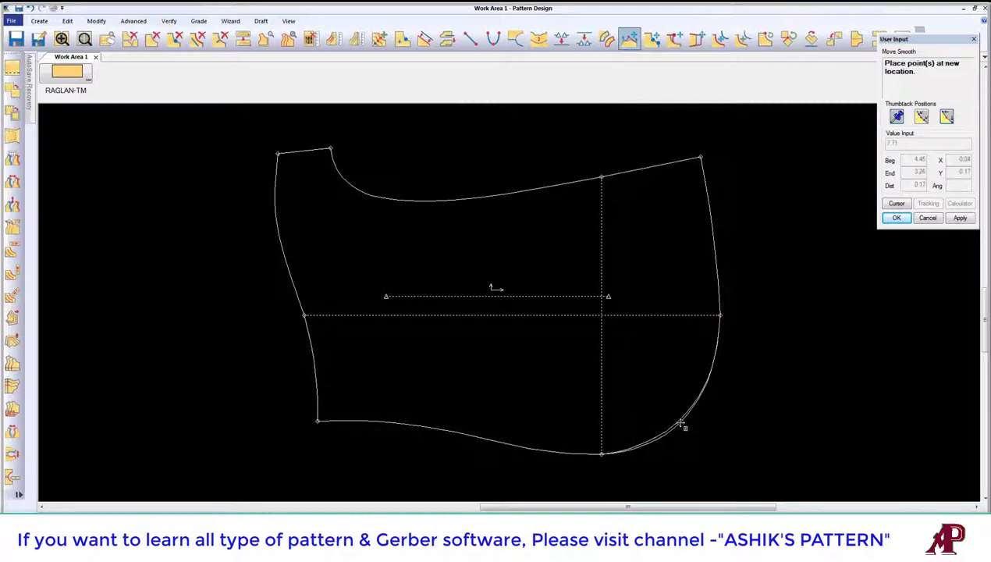
left_click(686, 421)
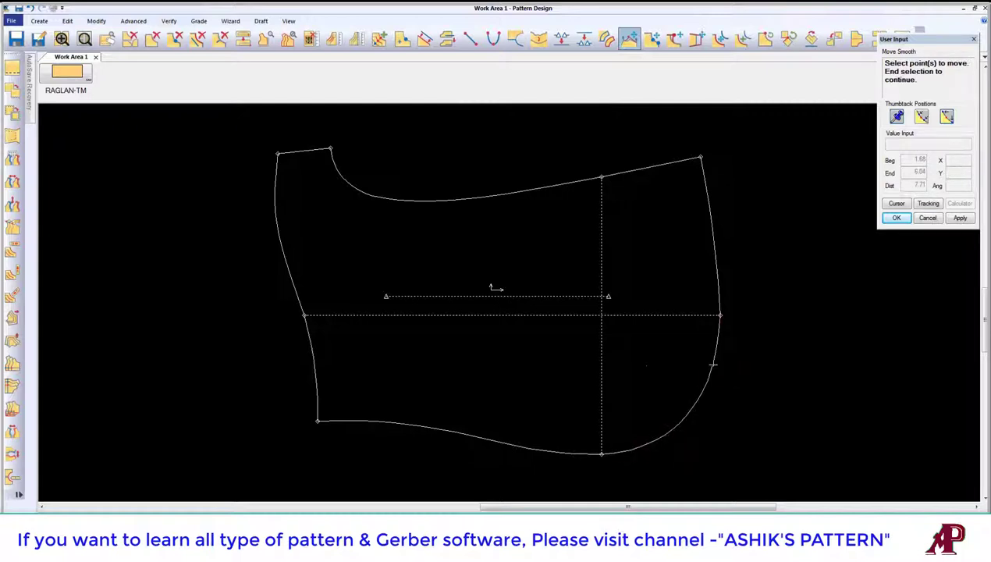
Reshape the right side curve by moving its points to new positions.
left_click(714, 250)
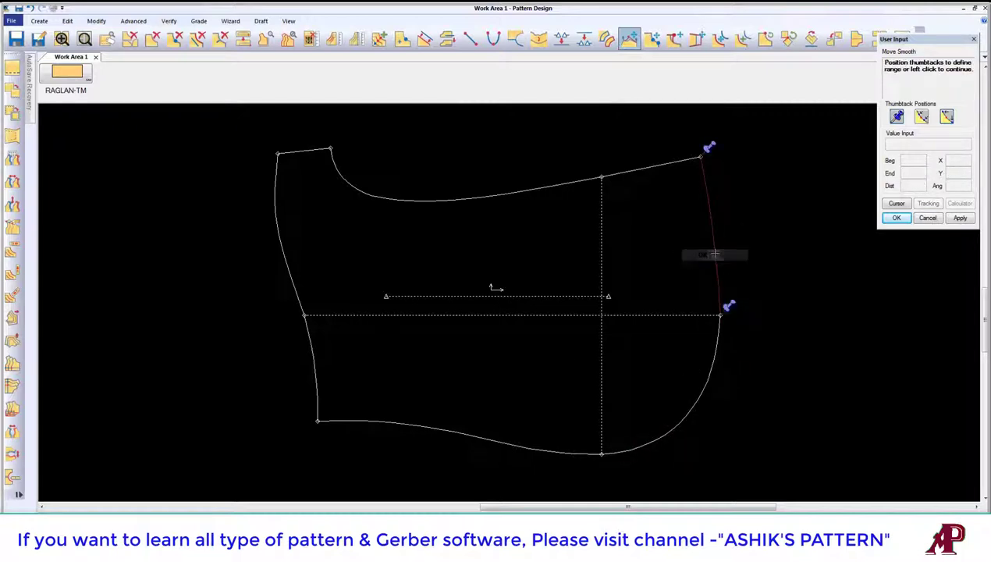
left_click(718, 248)
left_click(717, 252)
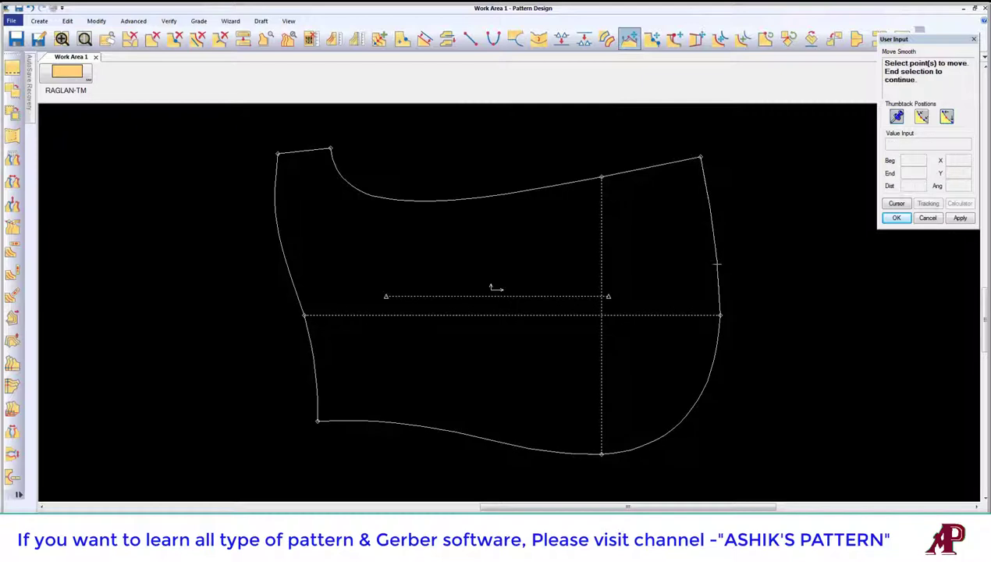
left_click(719, 267)
right_click(678, 266)
left_click(691, 271)
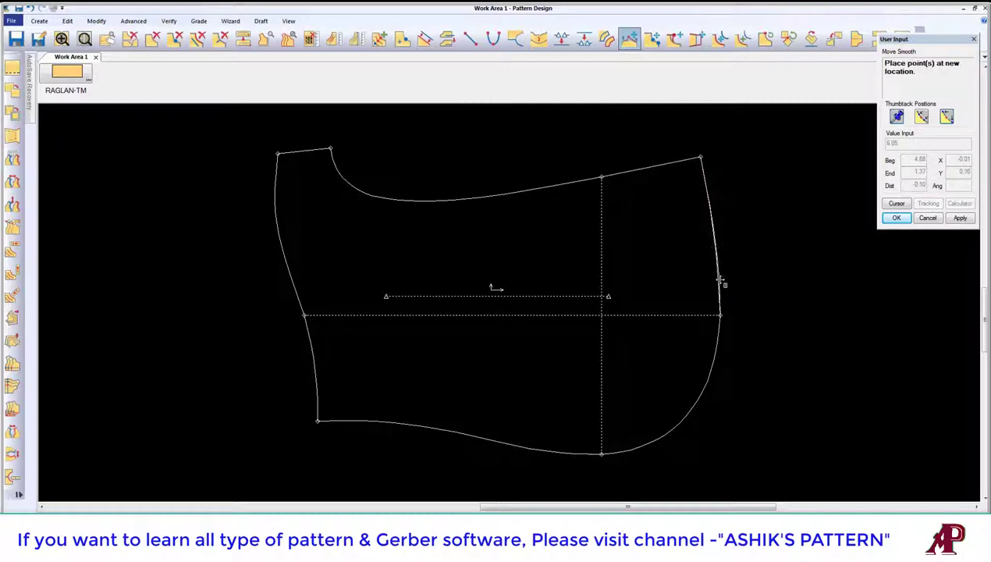
left_click(719, 282)
right_click(687, 270)
left_click(684, 271)
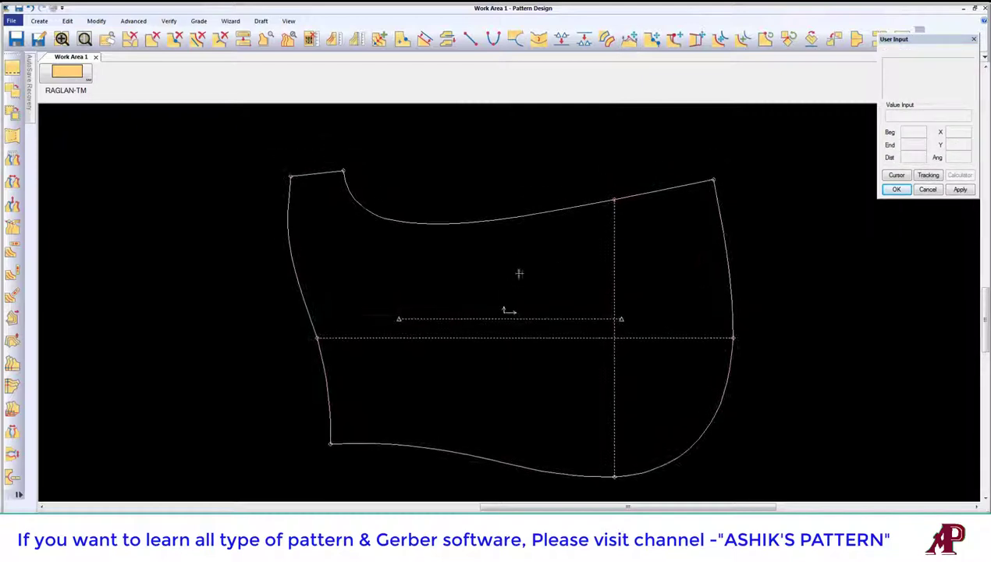
Move a neckline point to a new location to reshape the neckline.
left_click(629, 38)
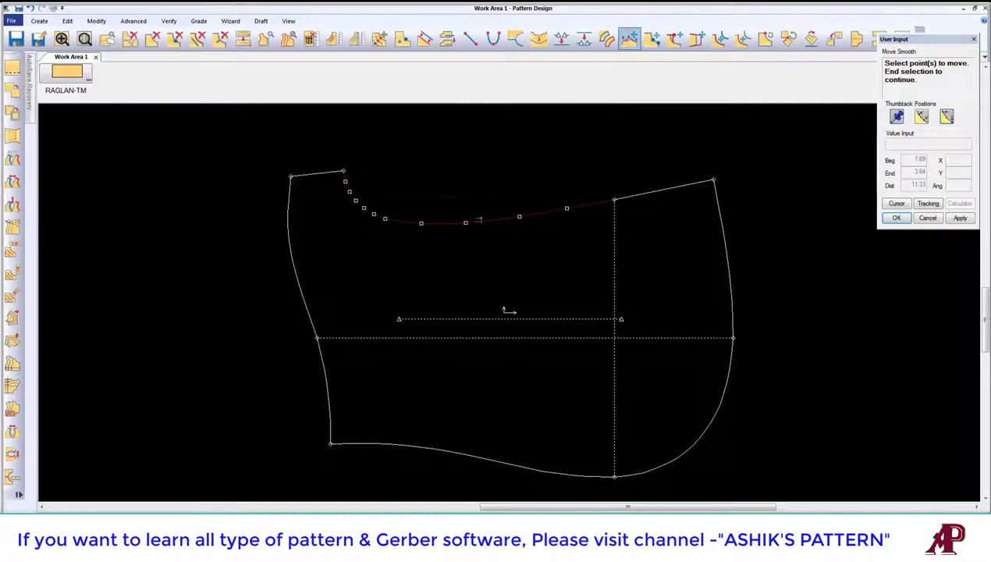
left_click(515, 221)
right_click(515, 219)
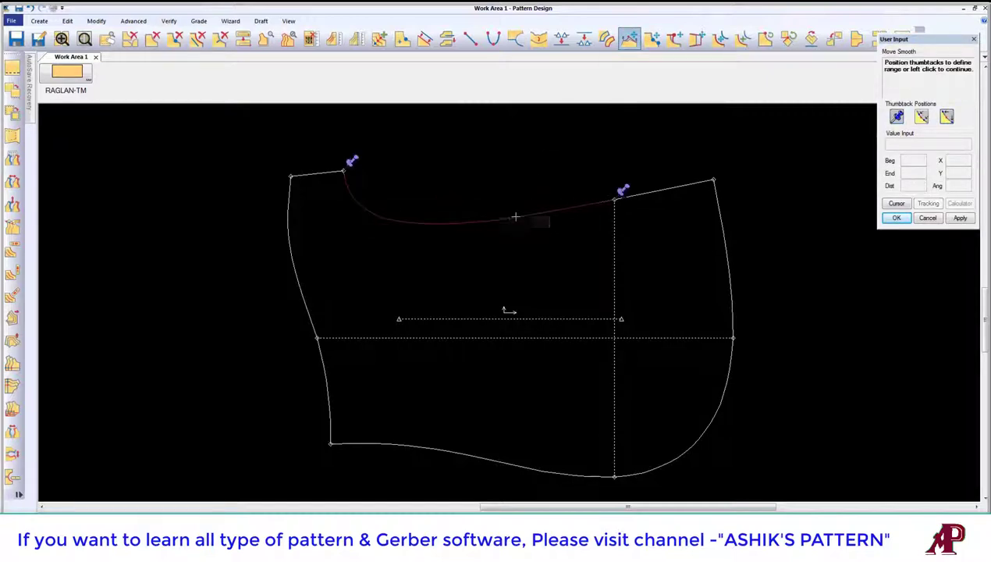
left_click(516, 218)
left_click(486, 204)
right_click(487, 205)
left_click(493, 225)
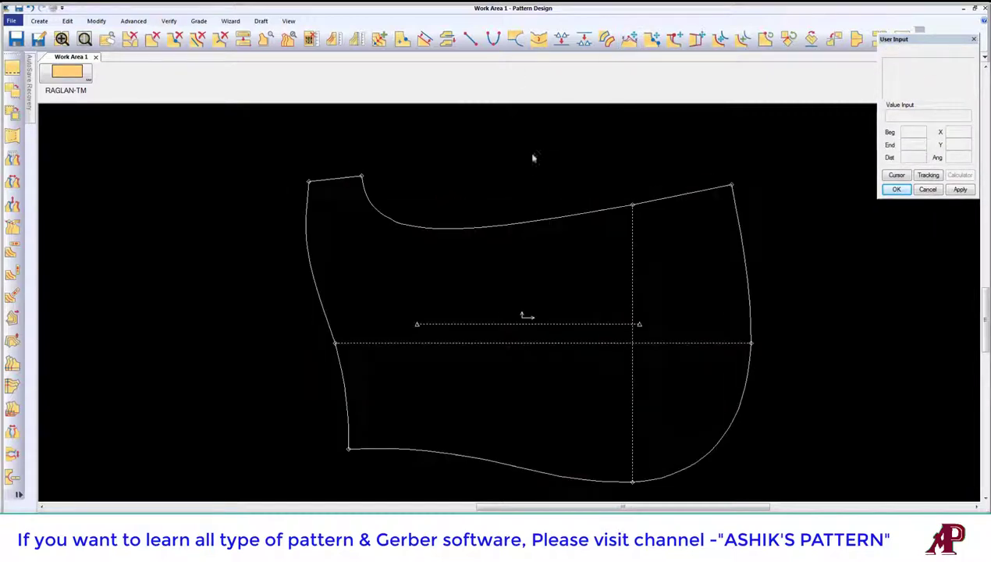
Mirror the neckline about the short top edge to check its flow.
left_click(383, 217)
right_click(352, 195)
left_click(367, 201)
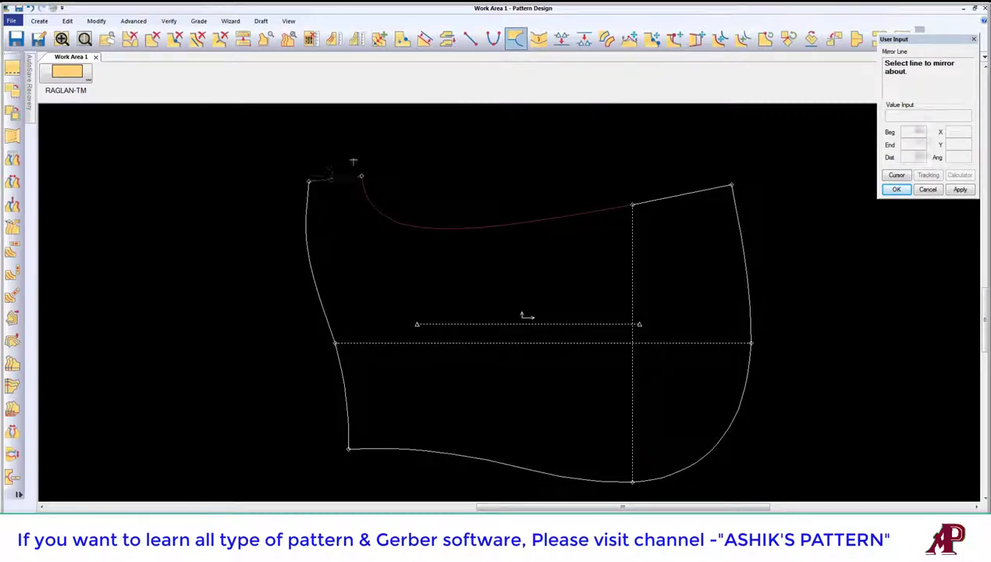
left_click(344, 178)
right_click(361, 170)
left_click(352, 155)
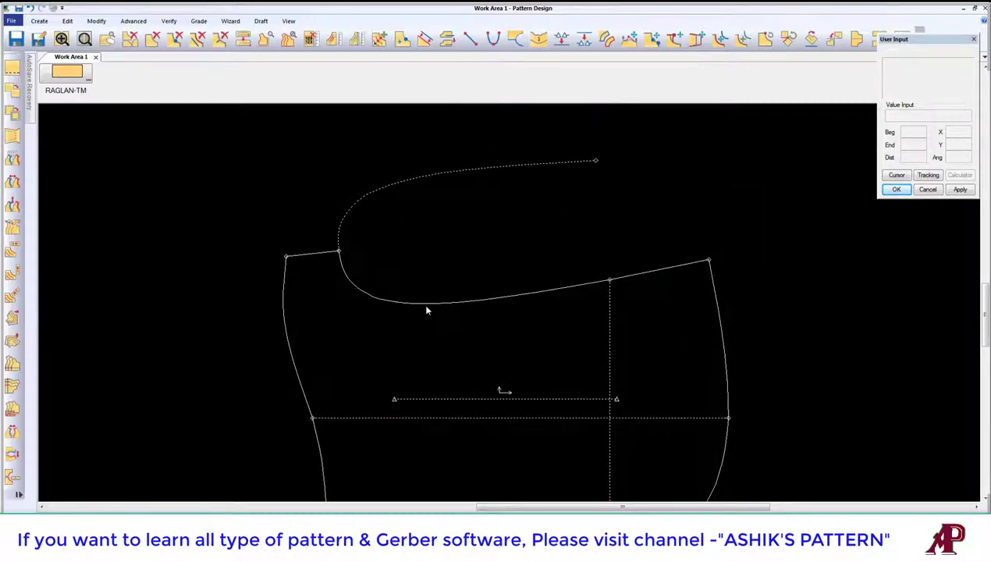
left_click(538, 38)
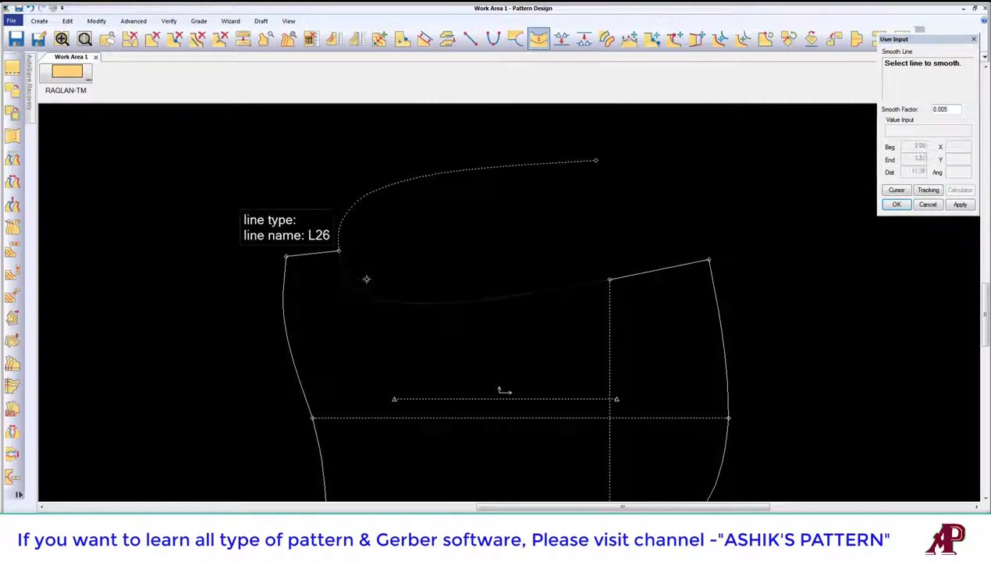
Smooth neckline L26 over an adjusted thumbtack range.
left_click(366, 279)
left_click_drag(612, 278, 446, 300)
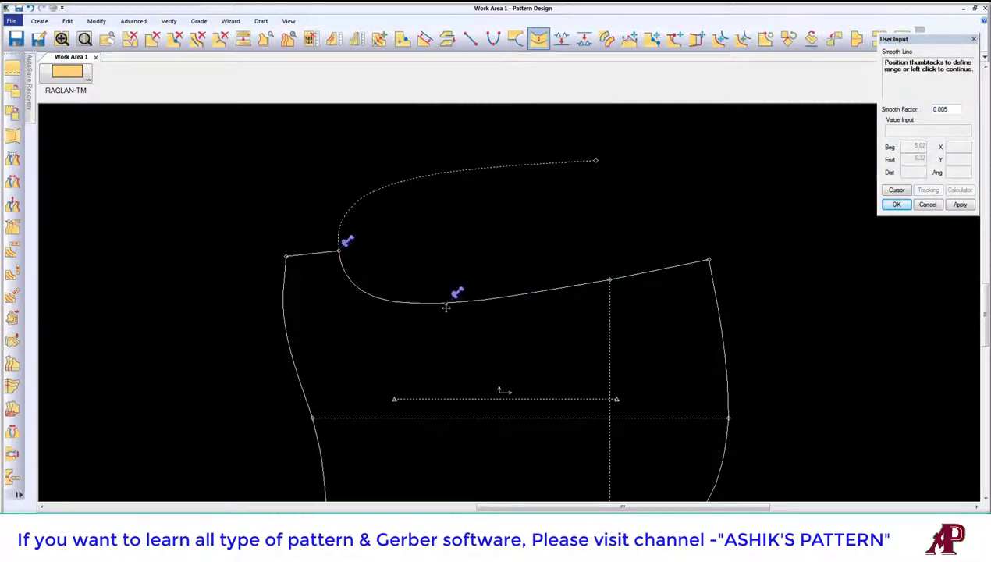
mouse_move(348, 242)
left_mouse_down()
mouse_move(332, 260)
mouse_move(360, 268)
left_mouse_up()
right_click(441, 242)
left_click(443, 259)
Delete the dashed mirrored copy of the neckline.
left_click(198, 38)
left_click(414, 175)
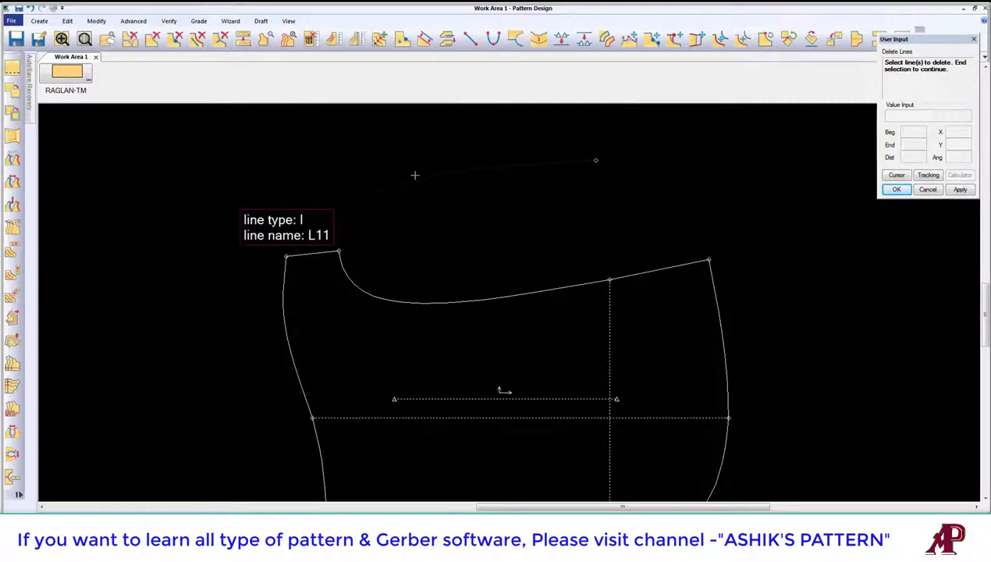
right_click(398, 174)
left_click(409, 178)
right_click(414, 177)
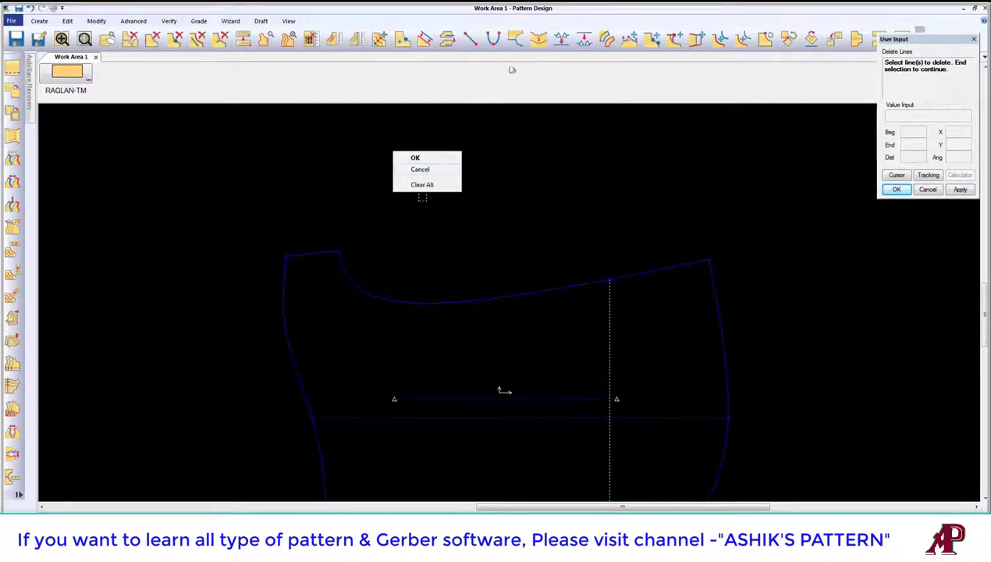
key("Return")
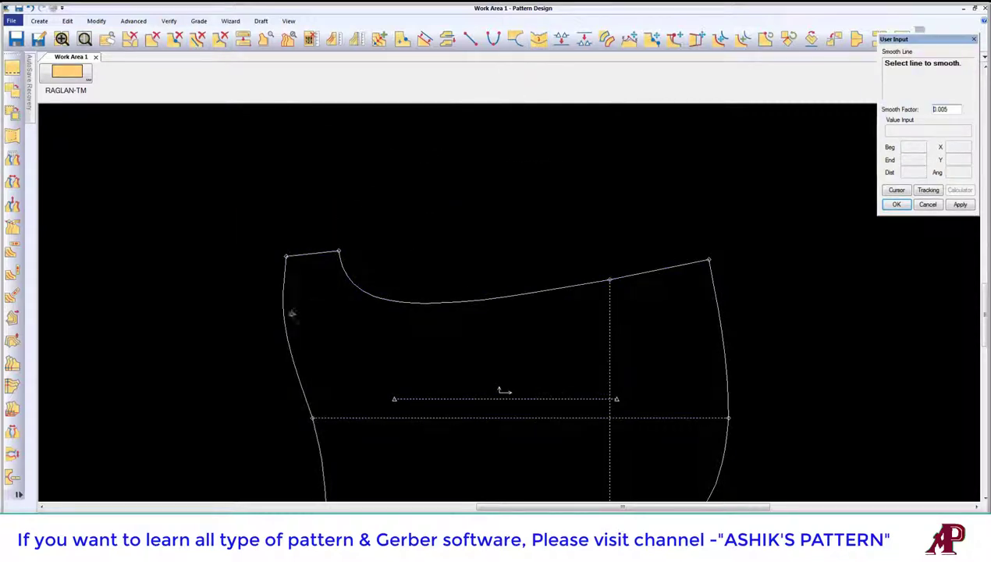
Smooth the left side seam.
left_click(291, 313)
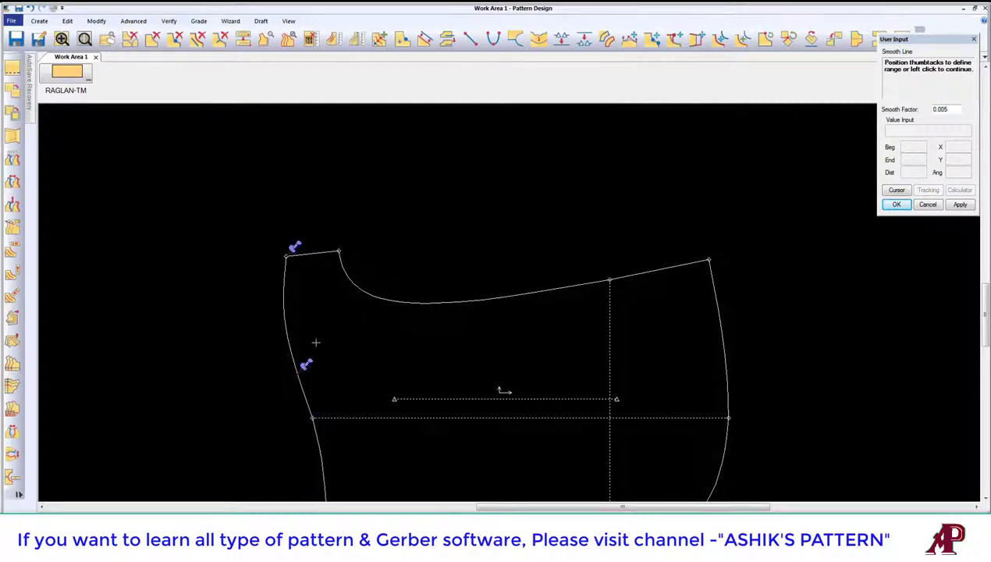
right_click(334, 324)
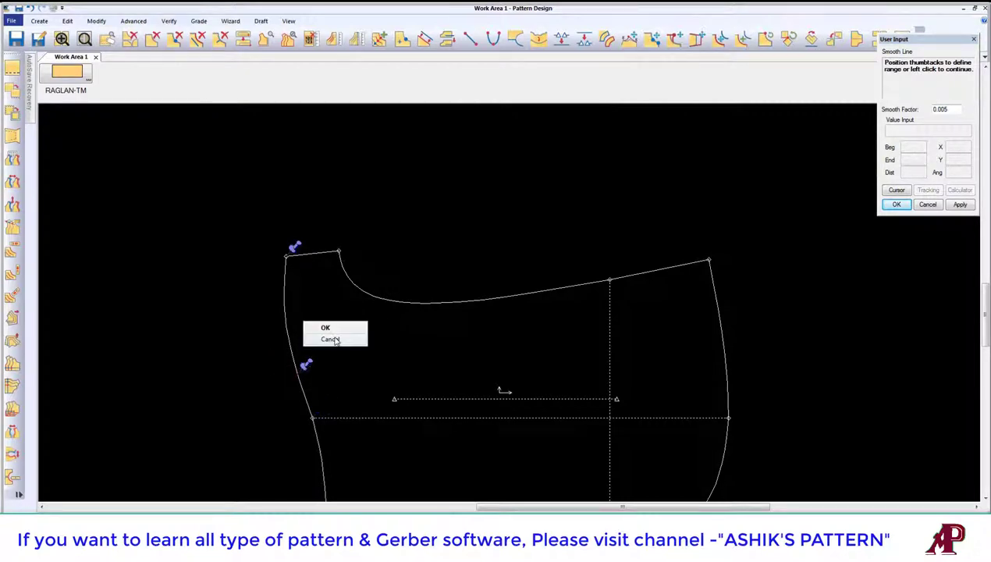
left_click(323, 328)
left_click(332, 343)
scroll(413, 401, "down", 3)
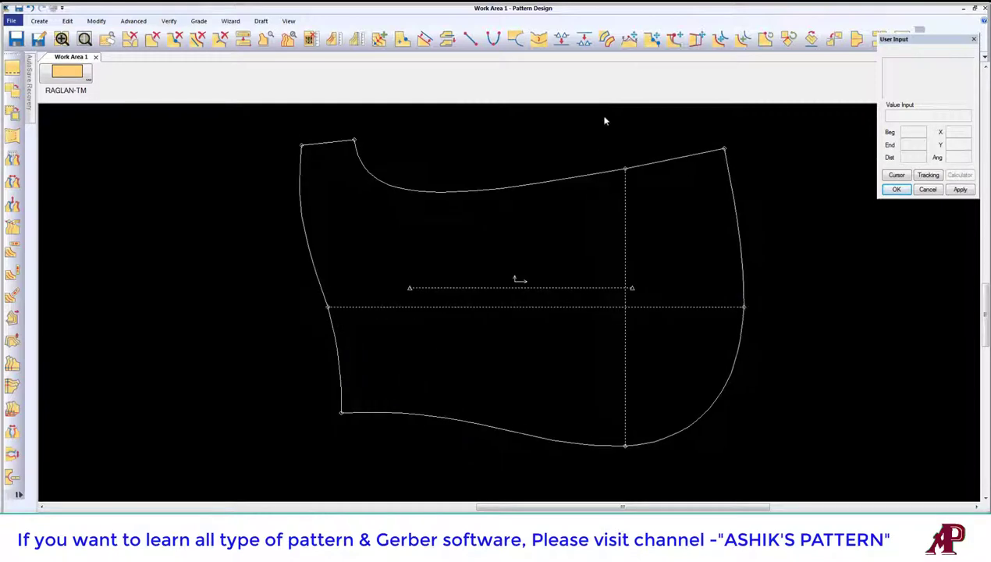
Mirror the left side seam about the bottom edge.
left_click(515, 39)
left_click(348, 383)
right_click(386, 373)
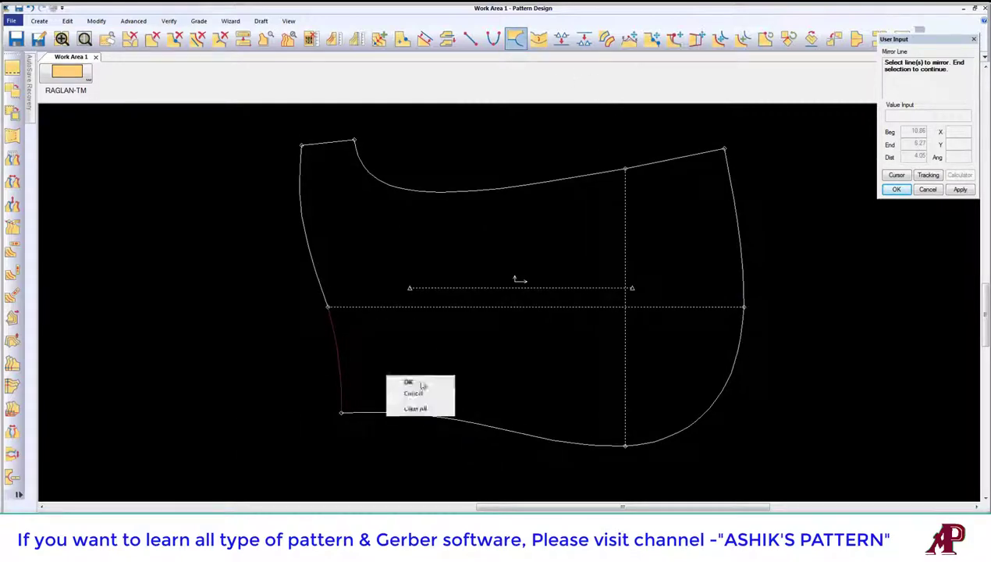
left_click(402, 381)
left_click(388, 413)
key("Escape")
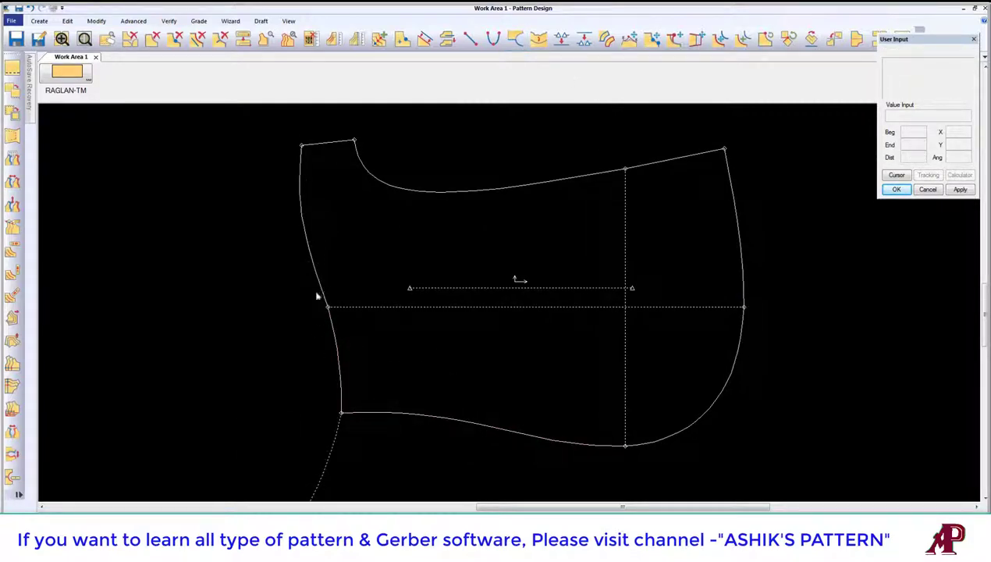
Mirror the top edge about the right side, beyond the top-right corner.
middle_click_drag(742, 238, 643, 285)
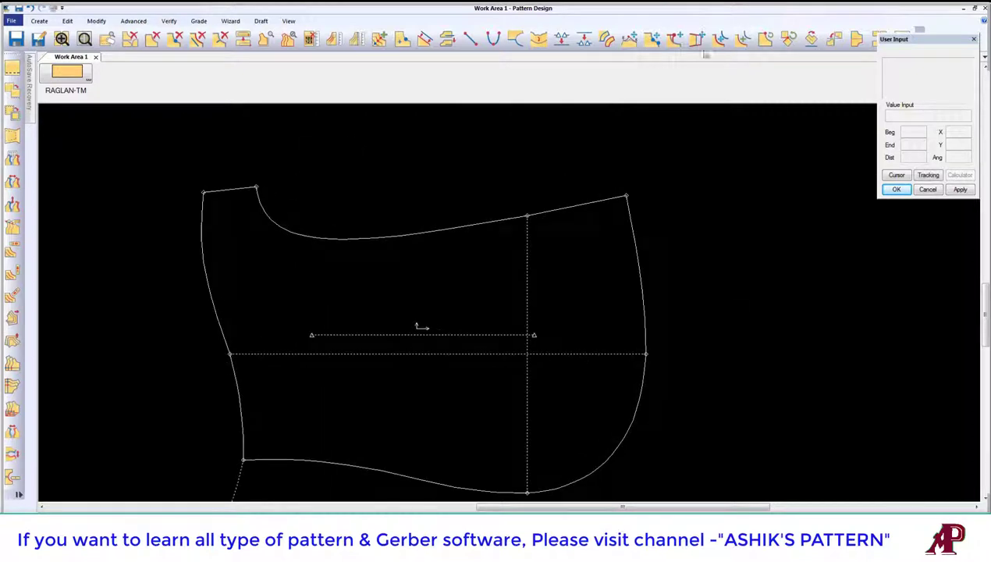
left_click(515, 38)
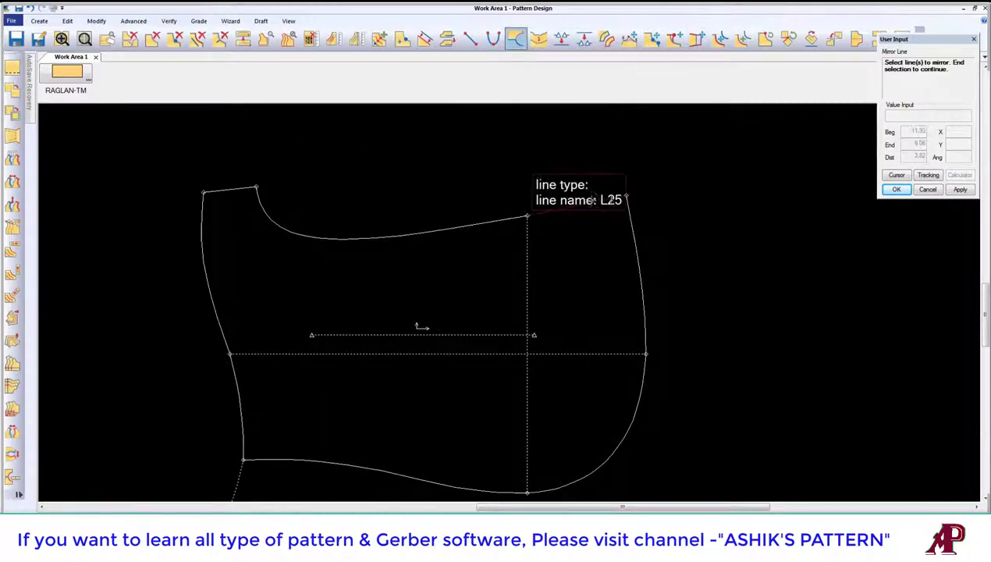
left_click(585, 205)
right_click(609, 196)
left_click(617, 199)
left_click(642, 273)
right_click(638, 191)
left_click(670, 198)
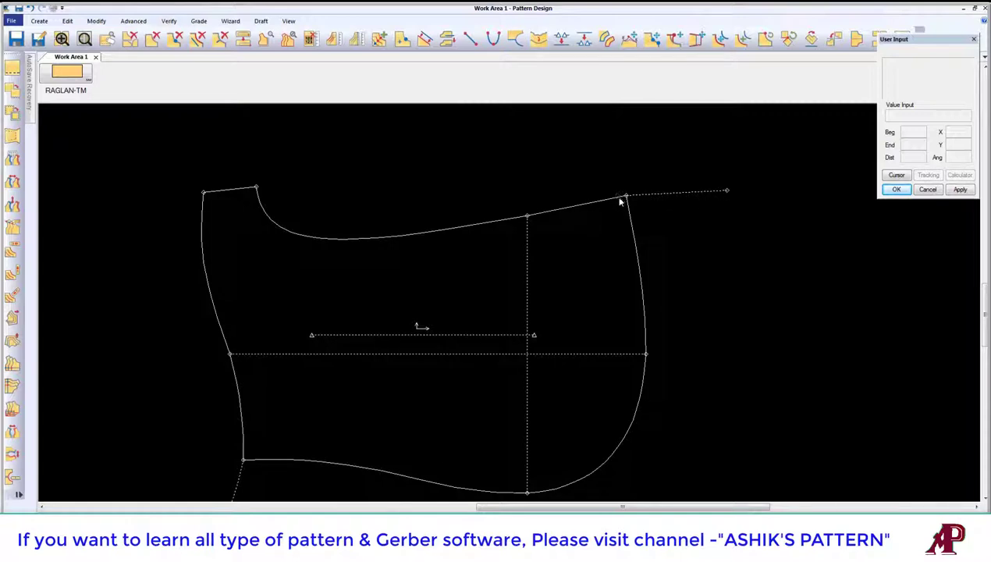
Delete the lower dashed mirrored copy of the left seam.
left_click(198, 38)
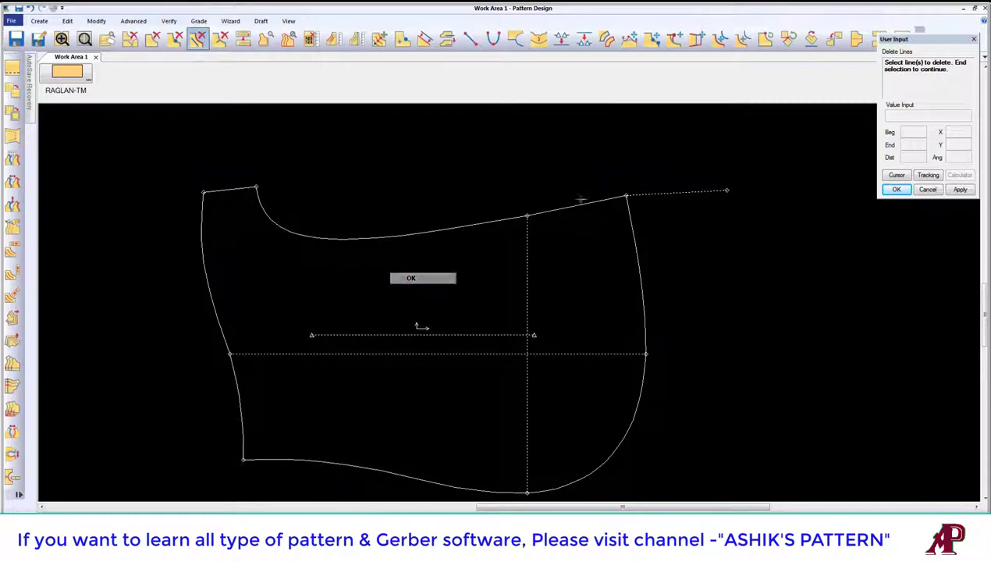
right_click(615, 127)
left_click(620, 141)
Lower the hood's top-right corner by 0.20 with Move Smooth on the right side line.
left_click(629, 39)
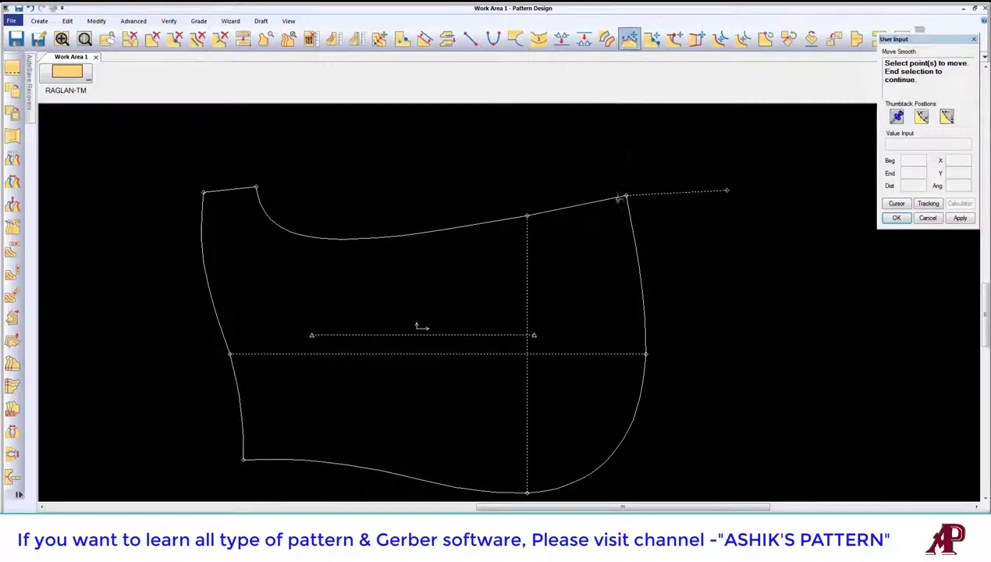
left_click(631, 205)
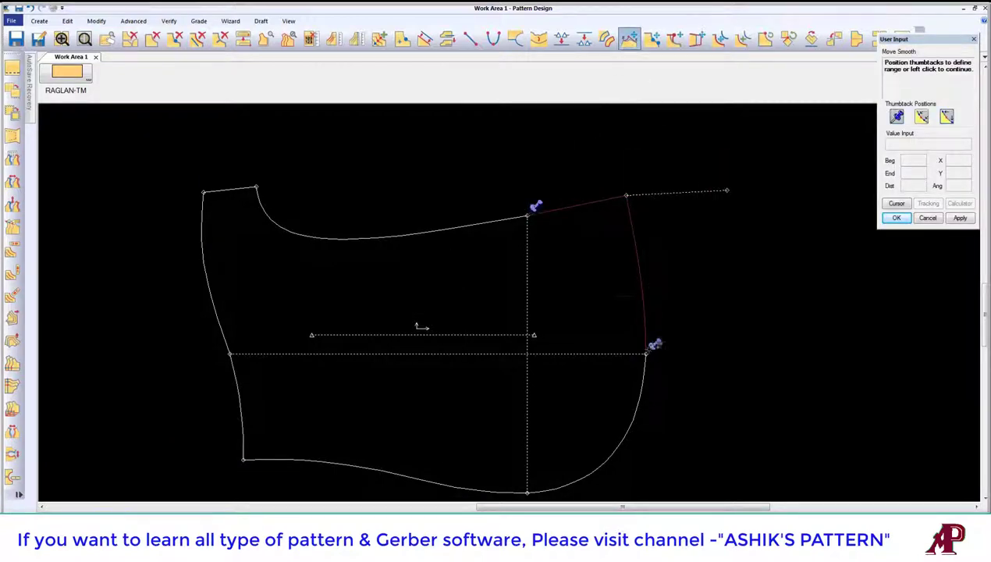
left_click(645, 259)
left_click(897, 203)
type("-.2")
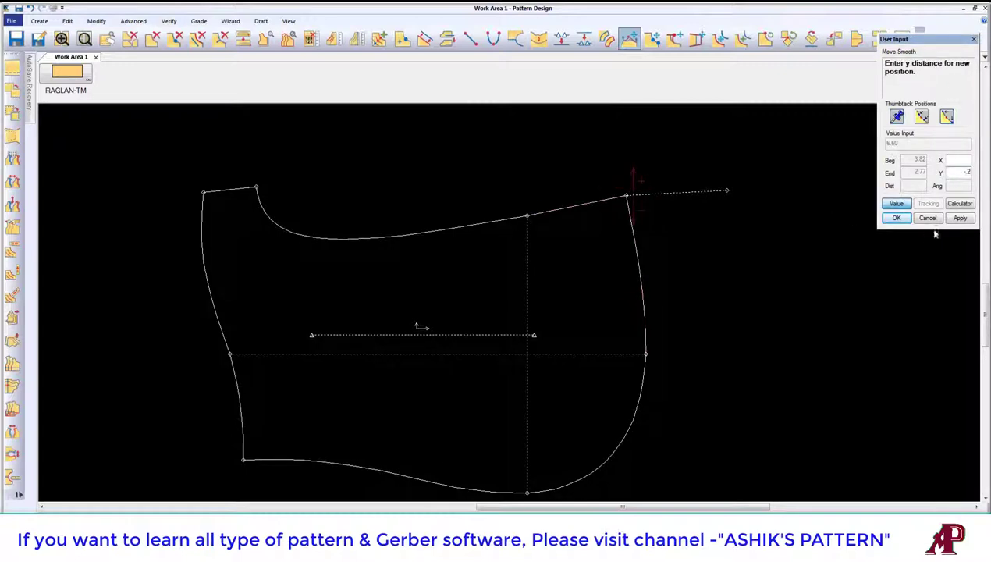
left_click(961, 219)
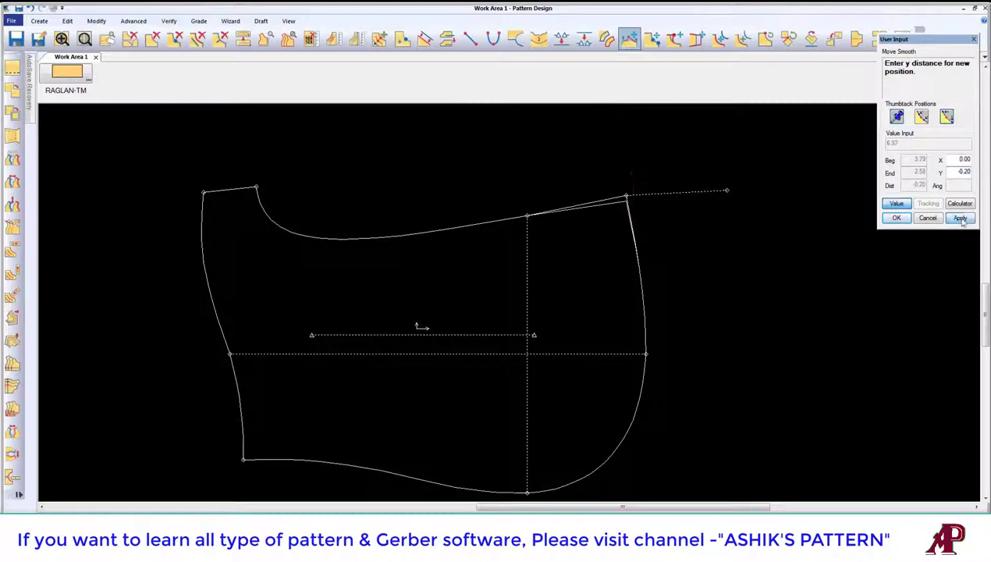
left_click(897, 218)
Select the dashed top-edge extension, then end the Delete Lines action.
left_click(515, 37)
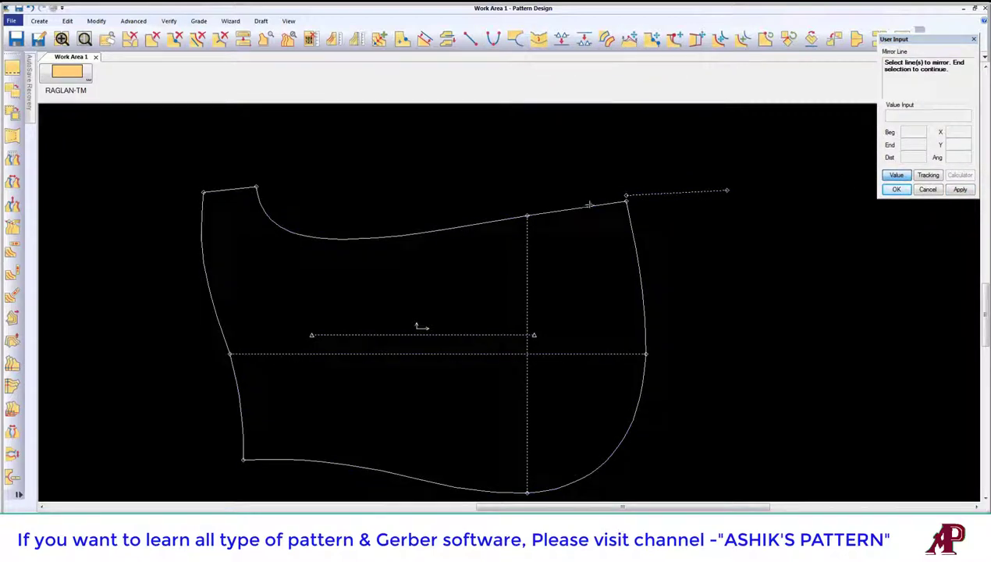
left_click(631, 215)
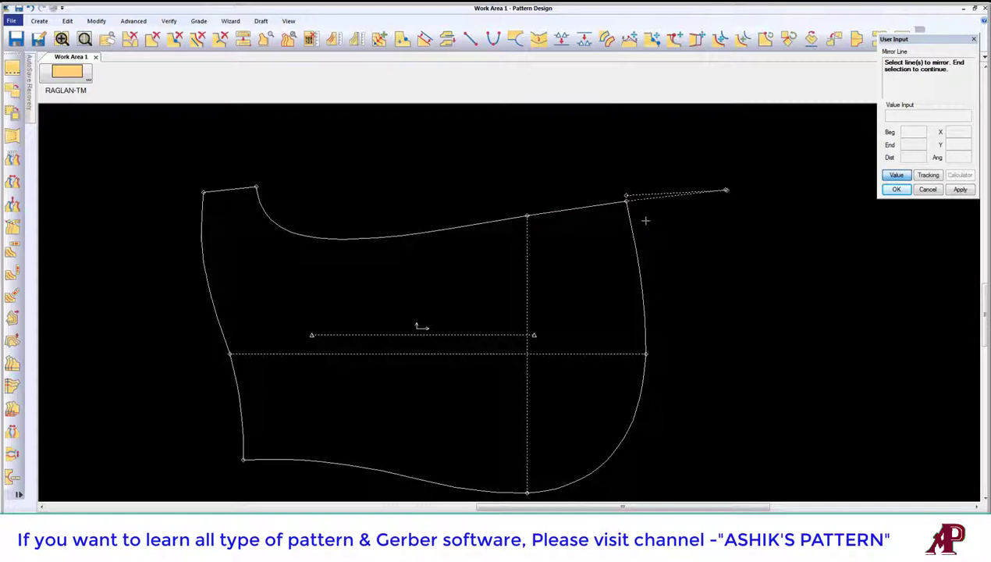
right_click(577, 176)
left_click(564, 181)
left_click(198, 37)
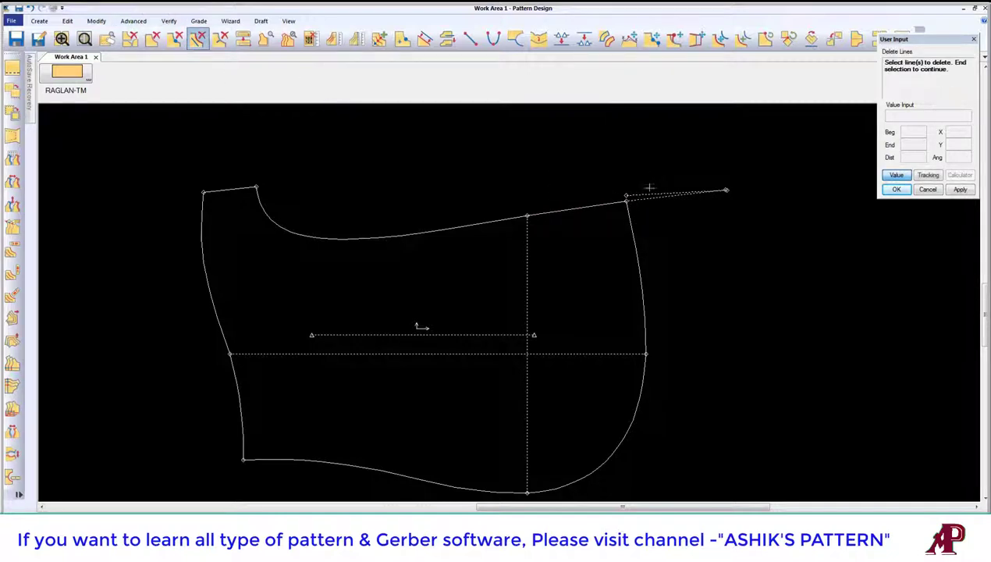
right_click(527, 167)
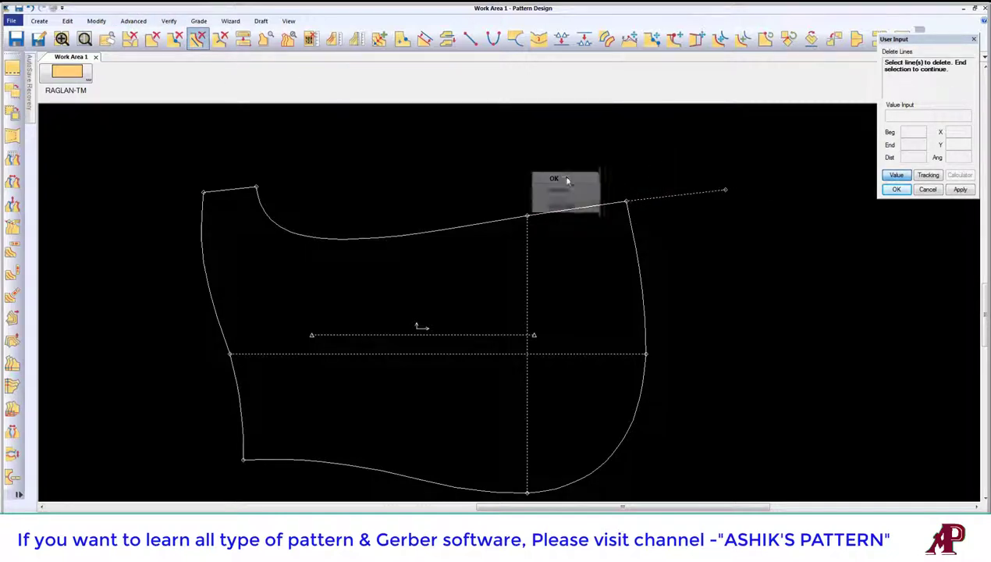
left_click(562, 178)
Reposition a point on the hood's curved upper seam with Move Smooth.
left_click(631, 39)
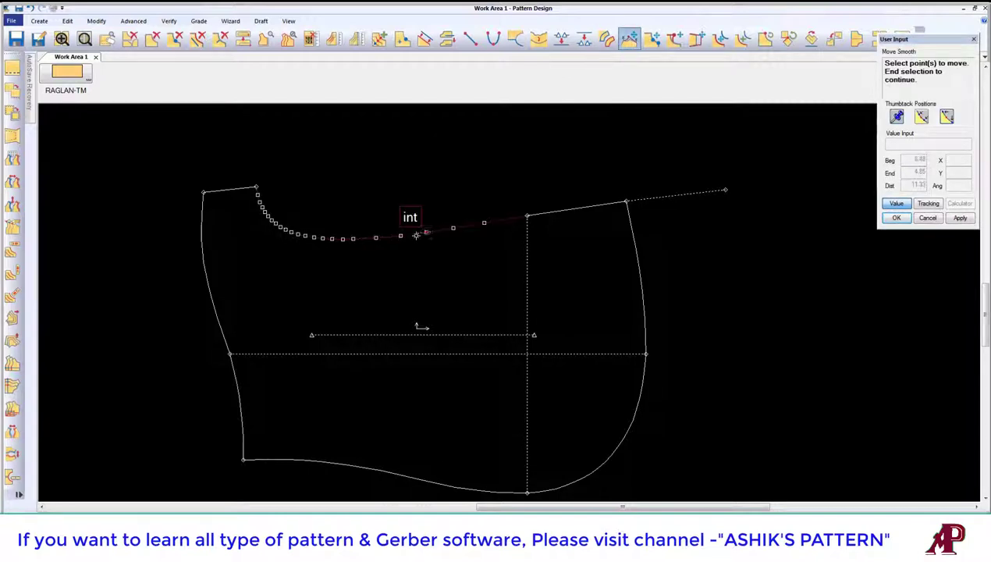
left_click(408, 232)
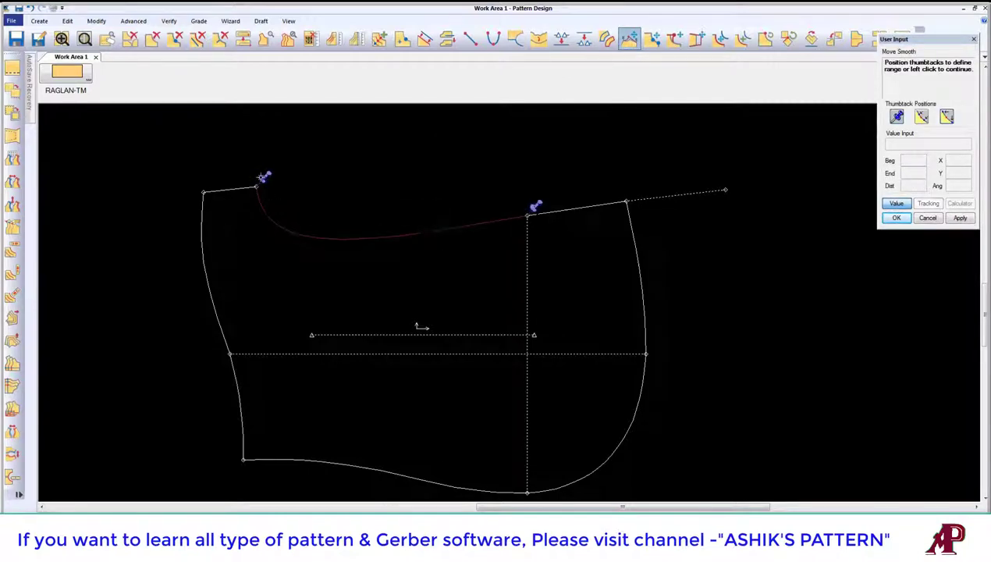
left_click(271, 201)
left_click(894, 219)
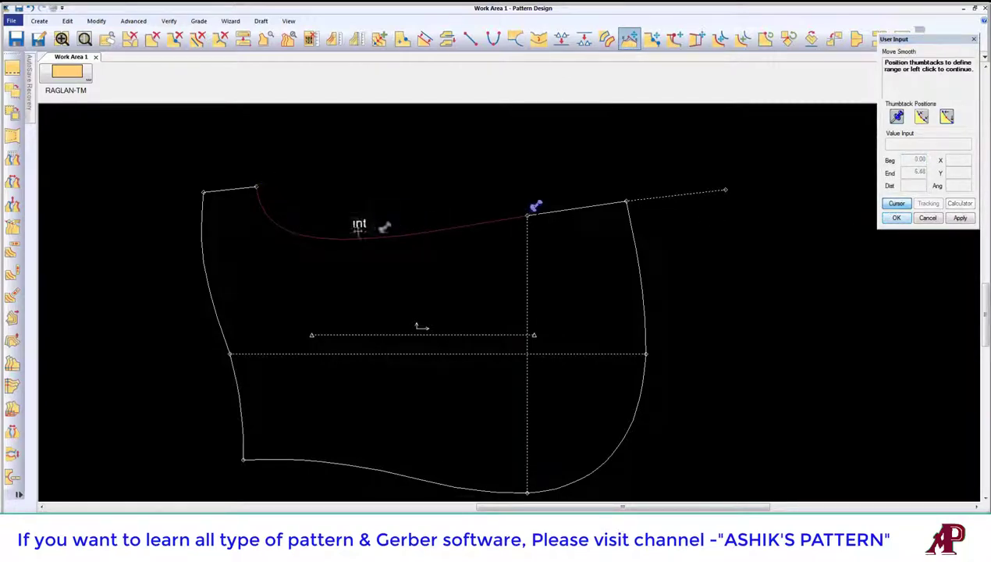
left_click(298, 245)
left_click(385, 231)
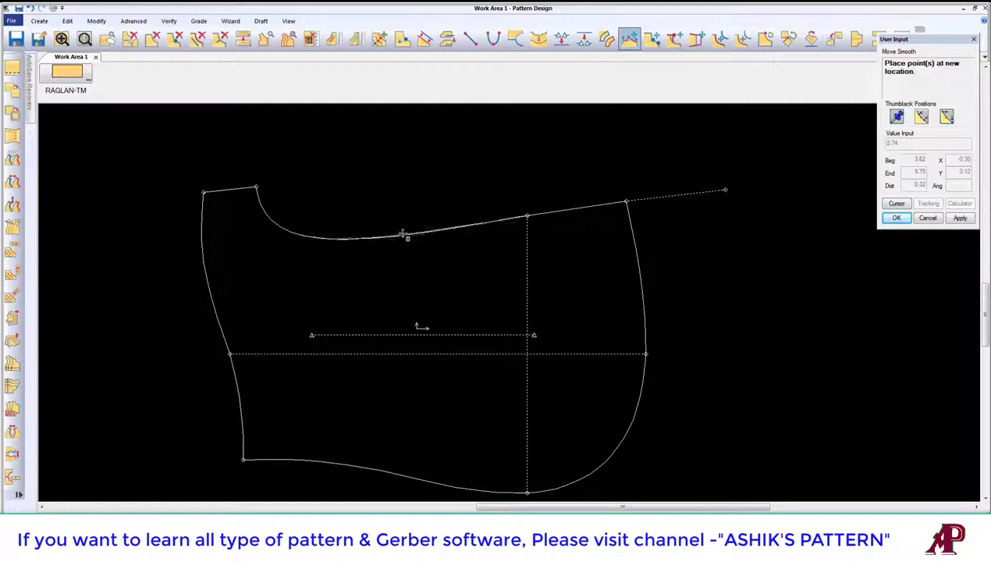
left_click(408, 232)
right_click(354, 236)
left_click(364, 242)
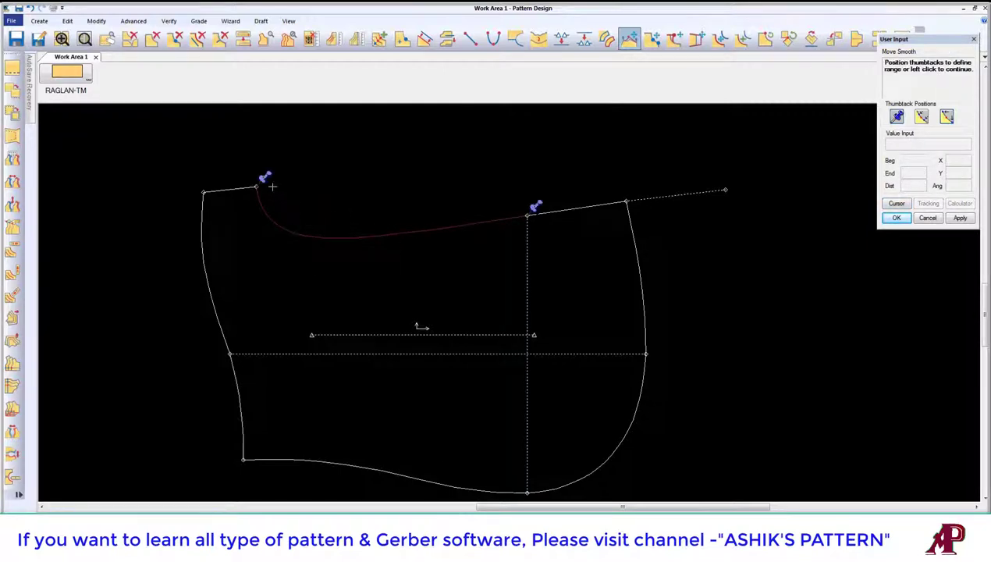
left_click(349, 224)
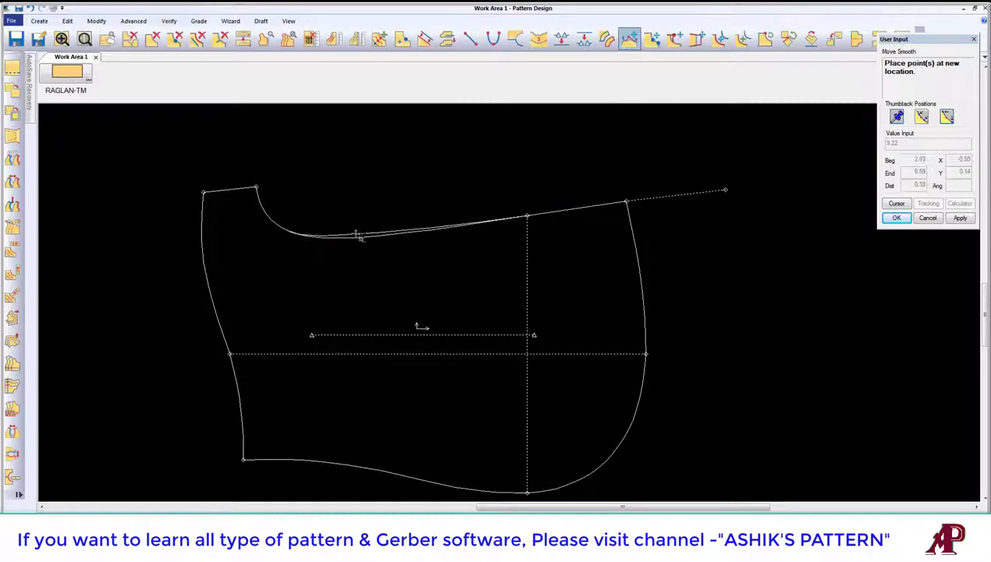
left_click(398, 236)
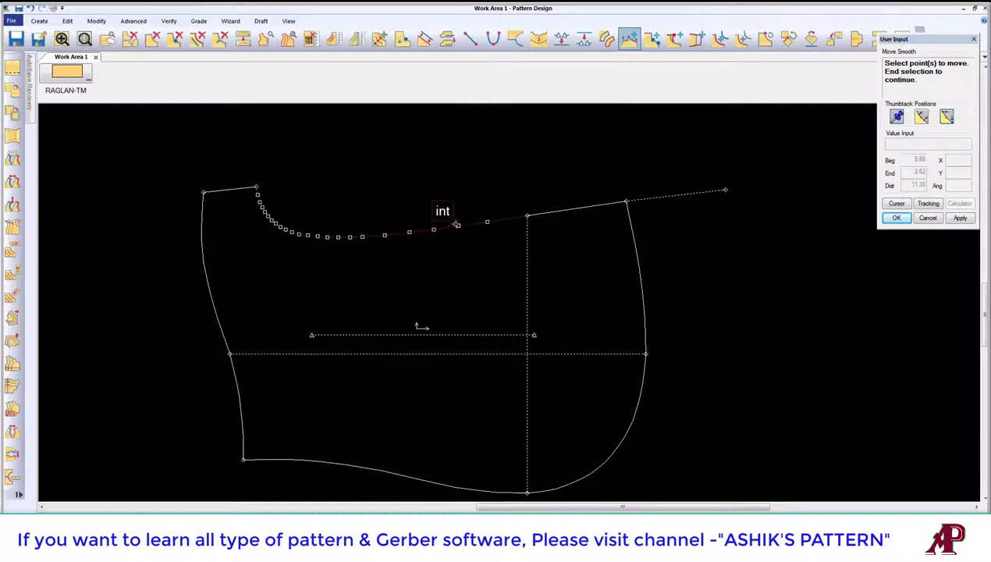
Smooth the upper seam with factor 0.005 between the adjusted range points.
left_click(538, 39)
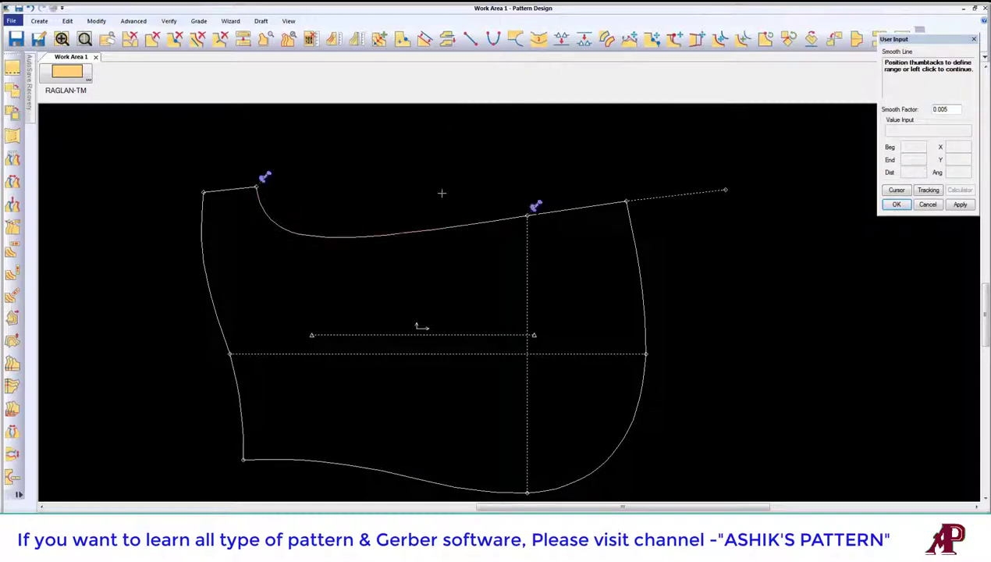
mouse_move(271, 173)
left_mouse_down()
mouse_move(277, 207)
mouse_move(309, 224)
mouse_move(270, 195)
left_mouse_up()
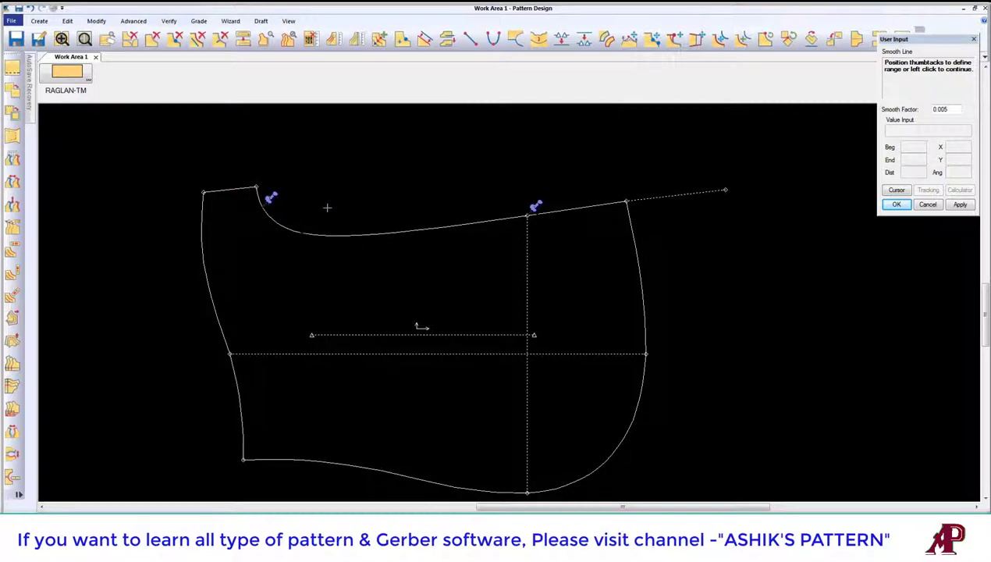
right_click(368, 195)
left_click(369, 210)
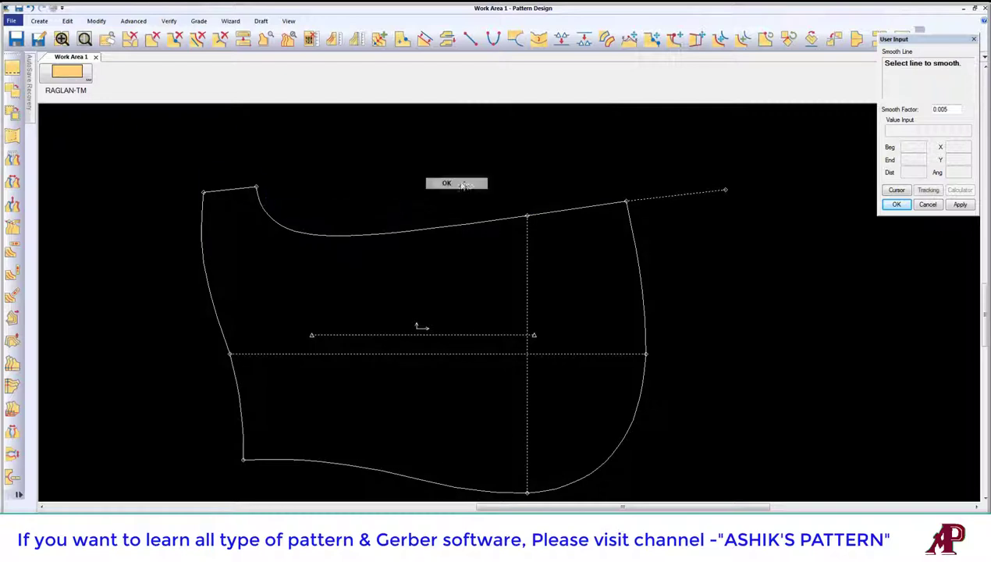
Start mirroring the upper curved seam, then cancel the mirror.
left_click(198, 38)
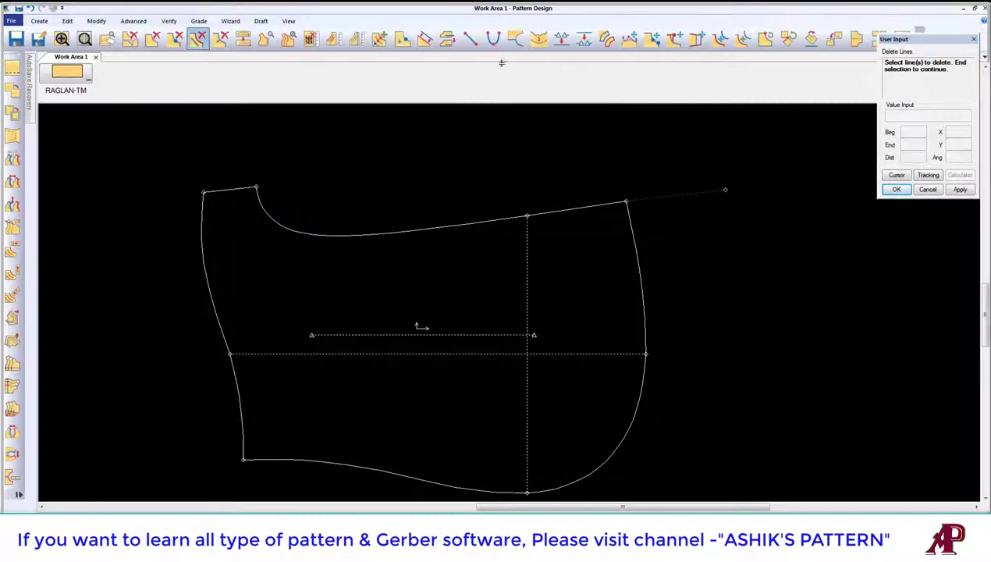
left_click(515, 38)
left_click(469, 223)
right_click(520, 228)
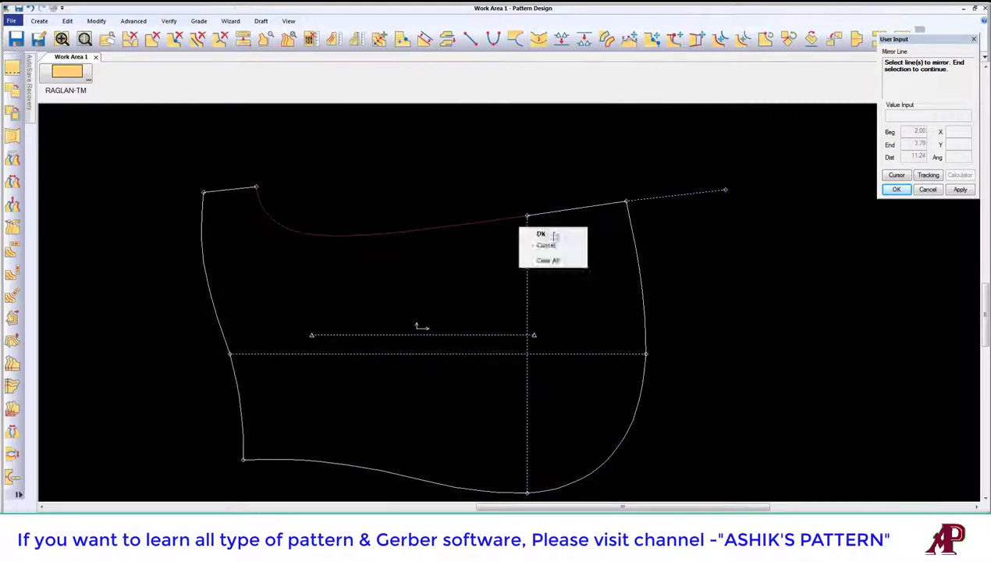
left_click(543, 234)
Delete the dotted line extending past the hood's upper right corner.
middle_click_drag(575, 223, 504, 250)
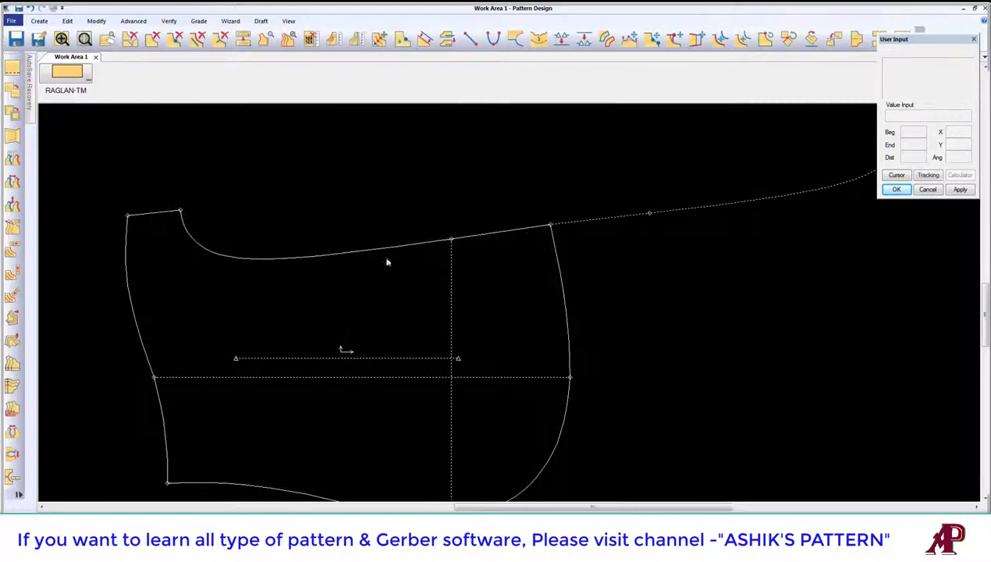
mouse_move(496, 294)
middle_mouse_down()
mouse_move(411, 325)
mouse_move(446, 335)
middle_mouse_up()
left_click(198, 39)
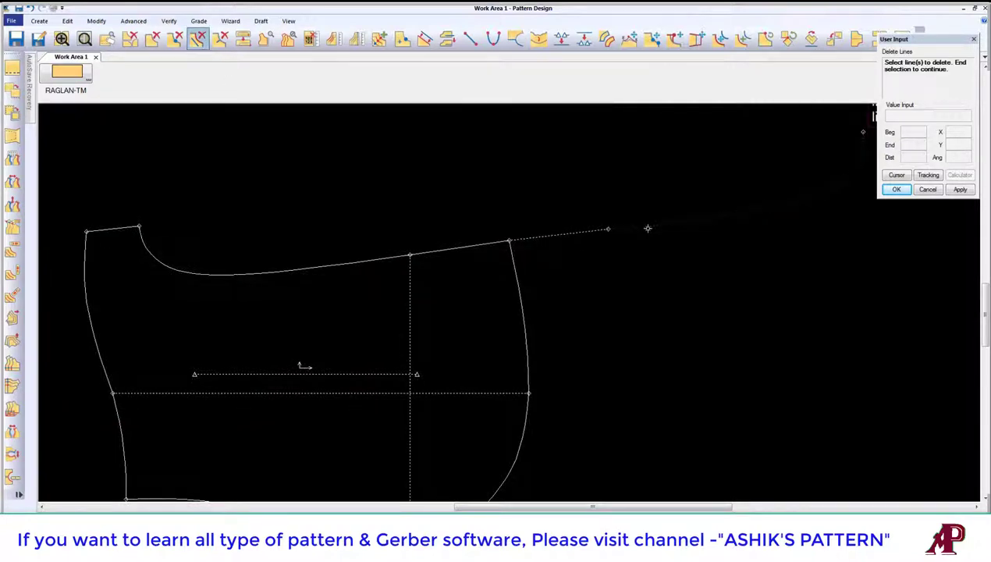
left_click(582, 234)
right_click(582, 233)
left_click(585, 217)
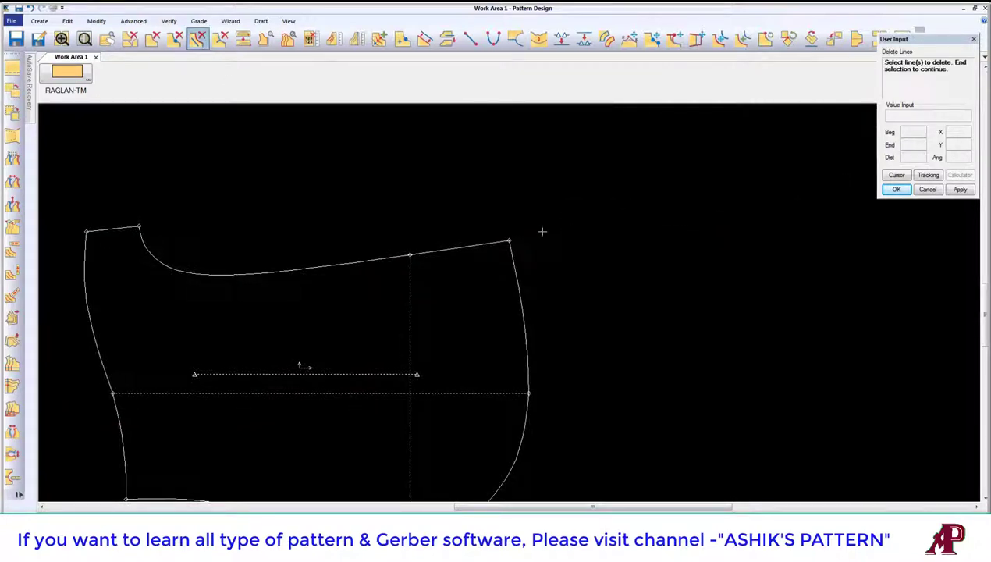
scroll(572, 224, "down", 1)
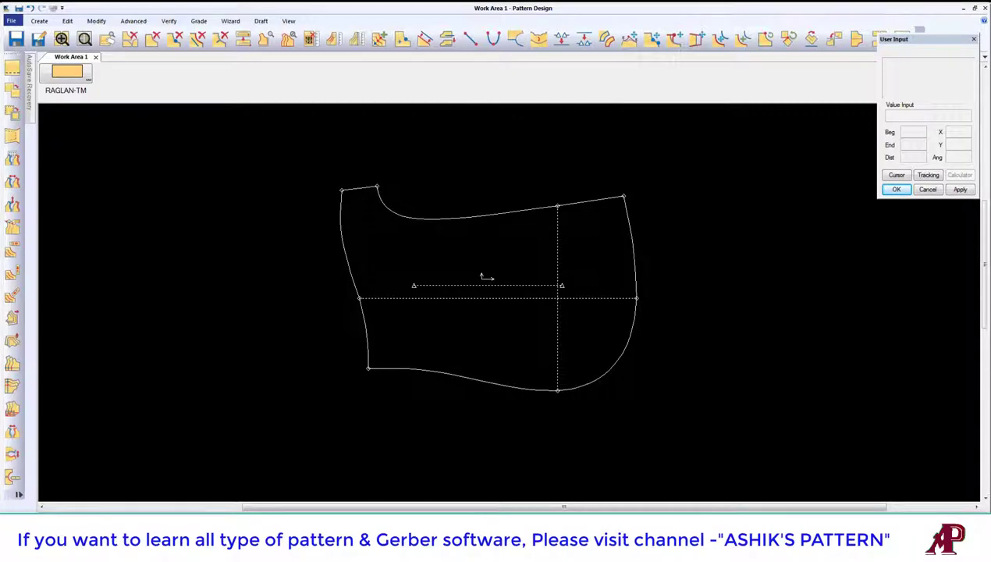
View the Raglan-4 hood measurement table in Paint, then the jacket sketches in Photo Viewer.
left_click(193, 511)
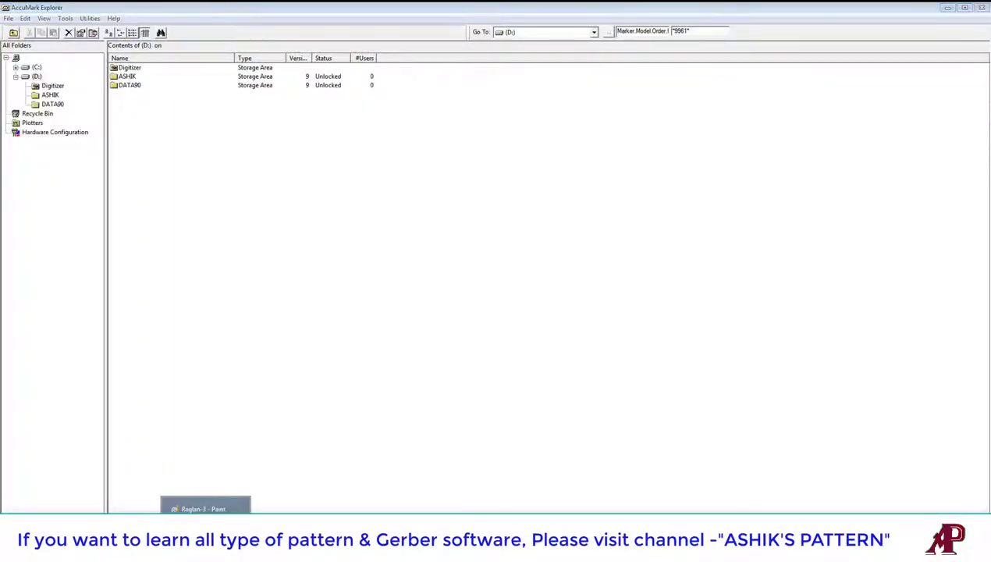
left_click(204, 501)
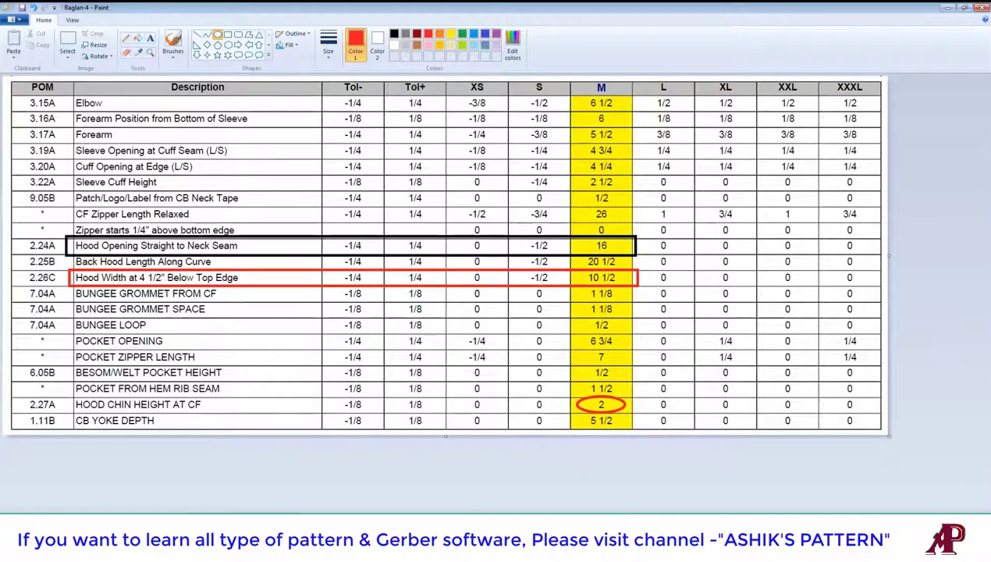
key("alt+Tab")
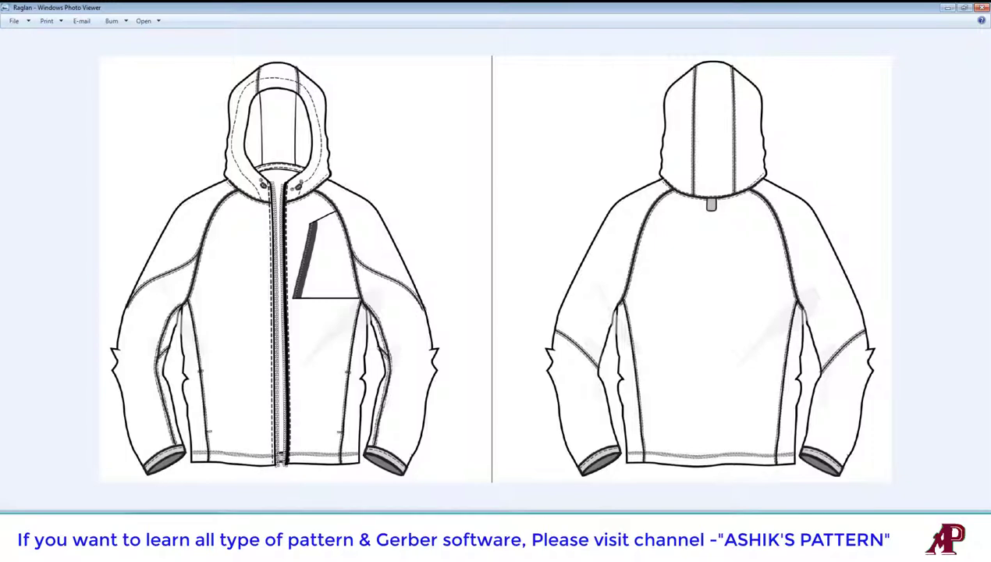
Return to the Raglan-4 spec chart in Paint with the hood rows boxed.
left_click(204, 547)
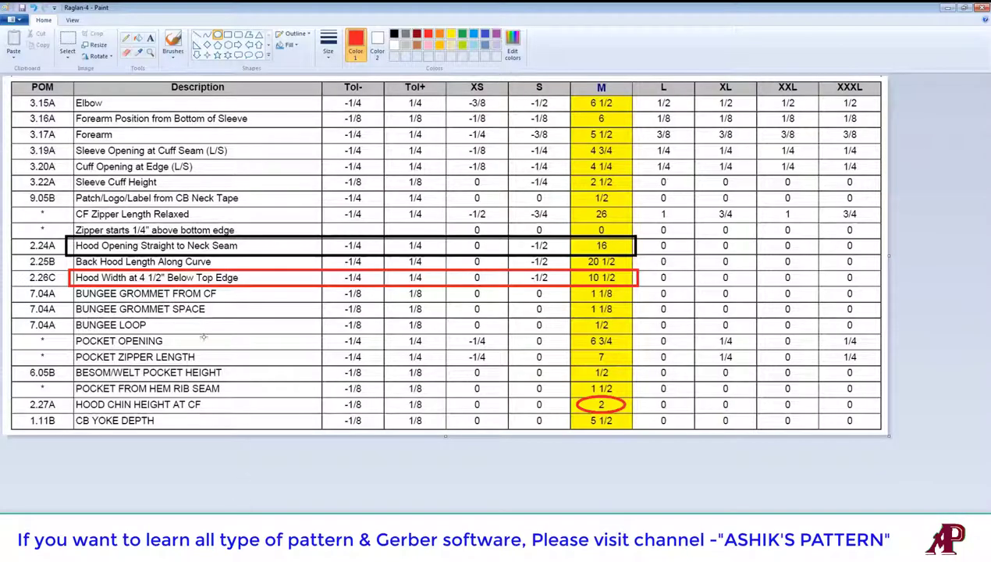
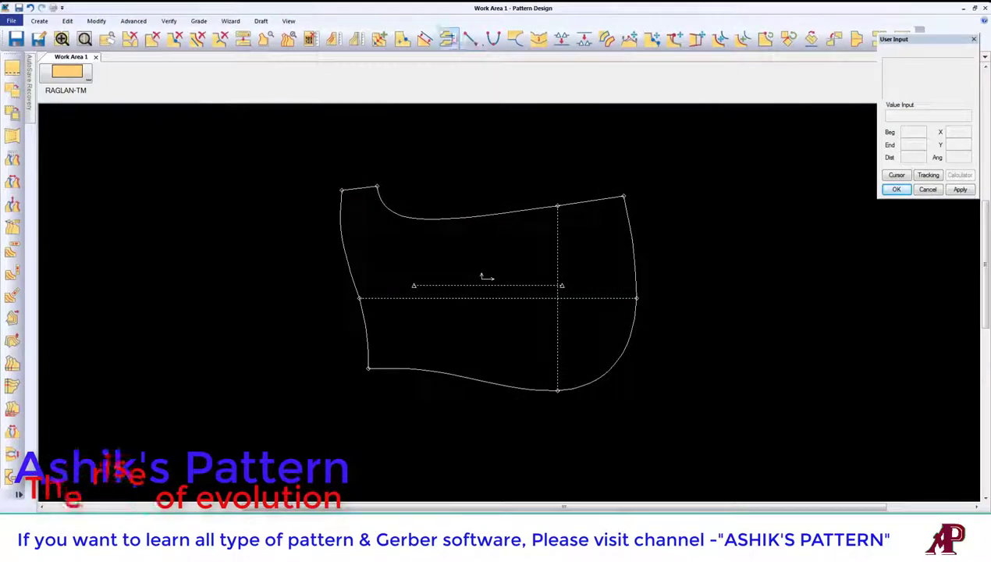
Offset the bottom hem line 2 units inward as a dotted facing line.
left_click(425, 38)
left_click(452, 374)
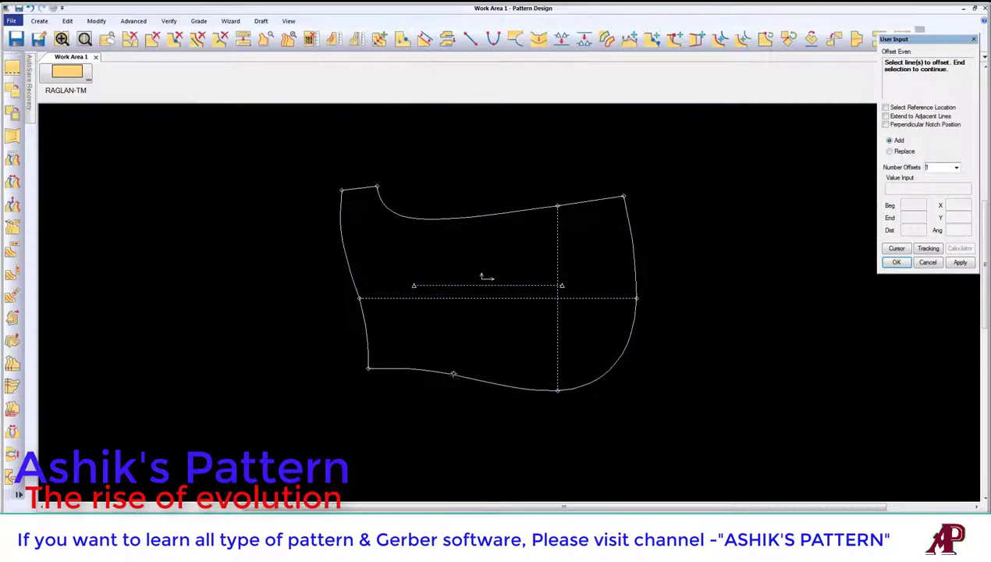
right_click(467, 350)
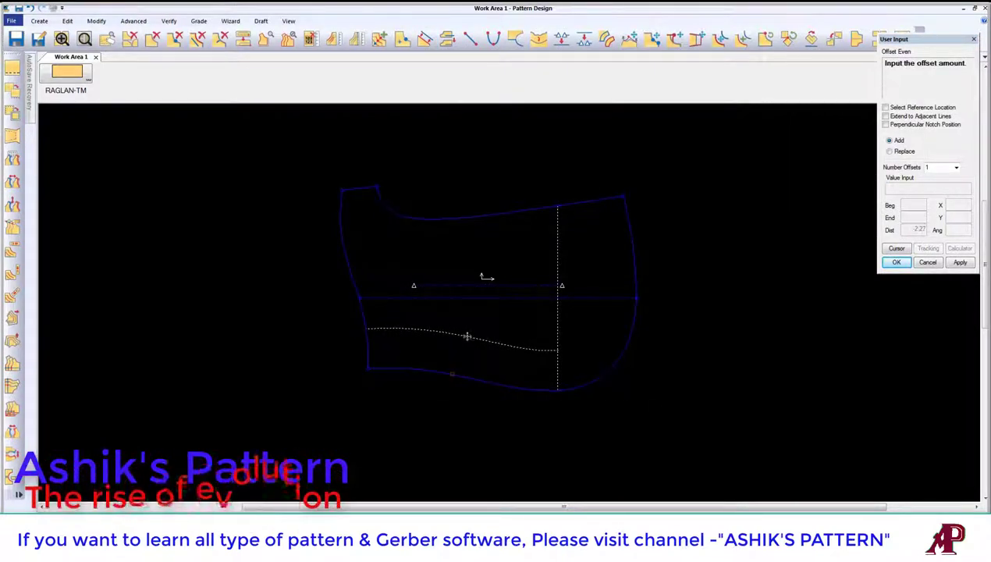
left_click(464, 348)
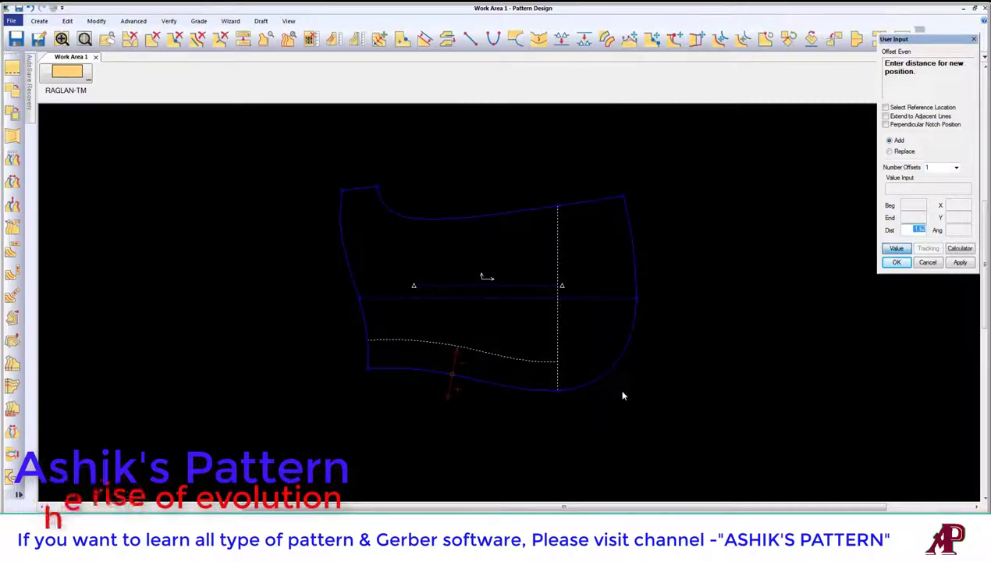
type("-4")
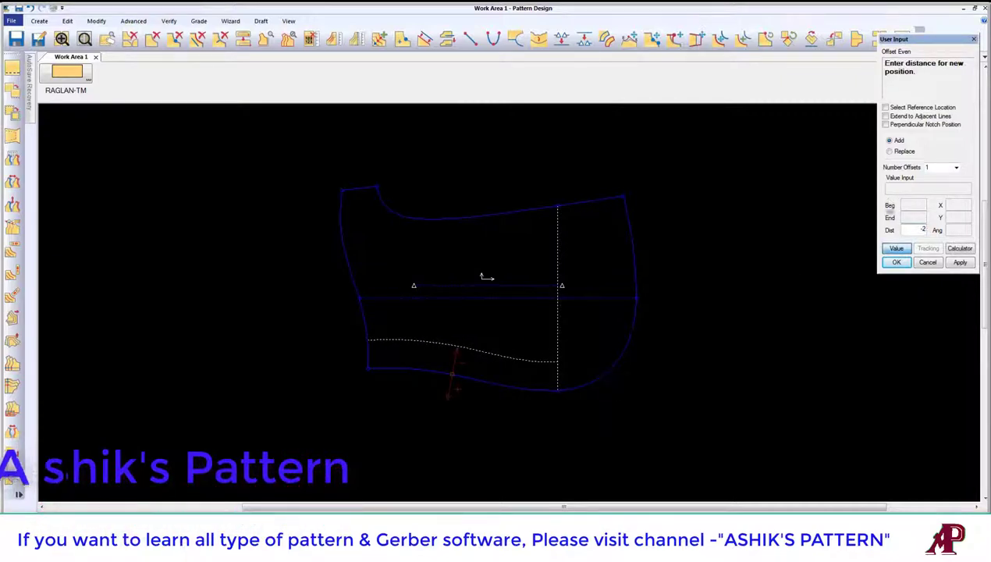
key("Return")
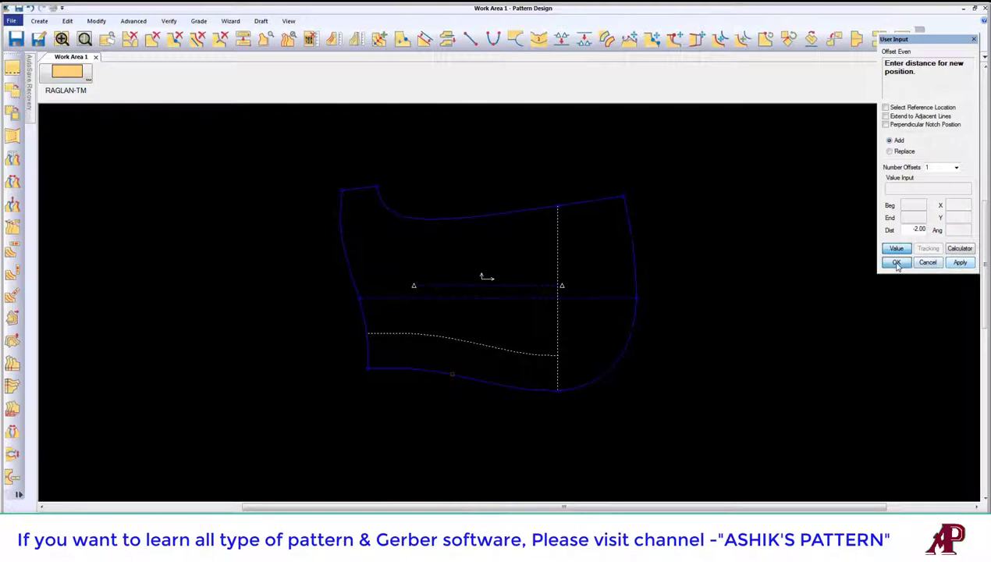
left_click(897, 264)
Offset the right side seam curve inward as a second facing line.
left_click(623, 347)
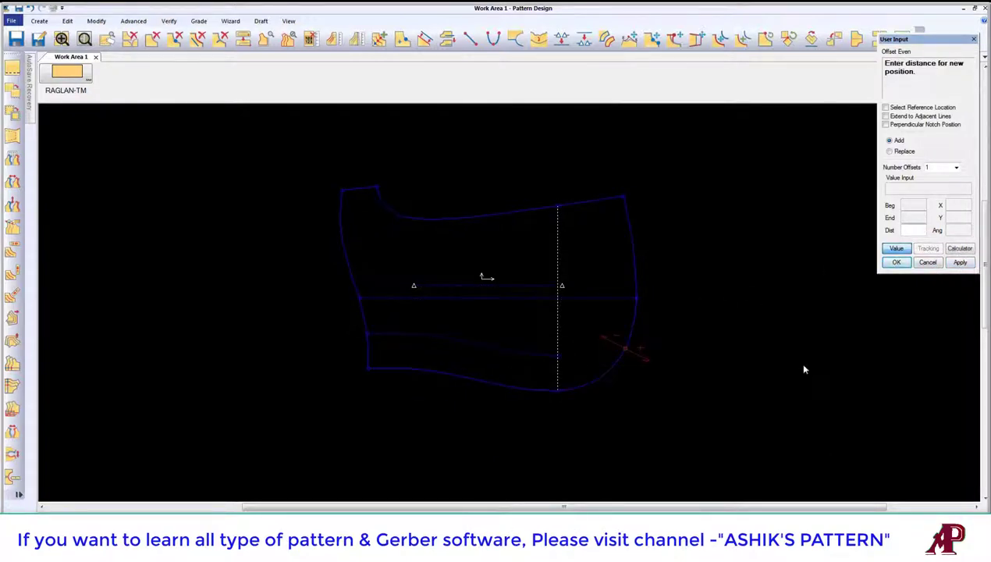
left_click(625, 221)
right_click(687, 231)
left_click(687, 232)
key("Return")
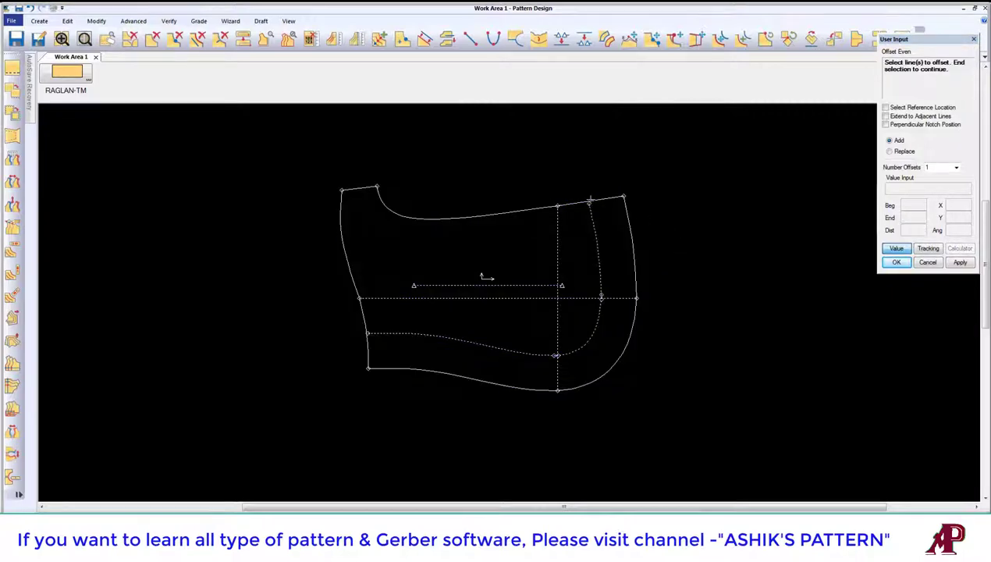
Move the side facing line's top end onto the top edge and extend the hem facing line past the left seam.
scroll(550, 234, "up", 3)
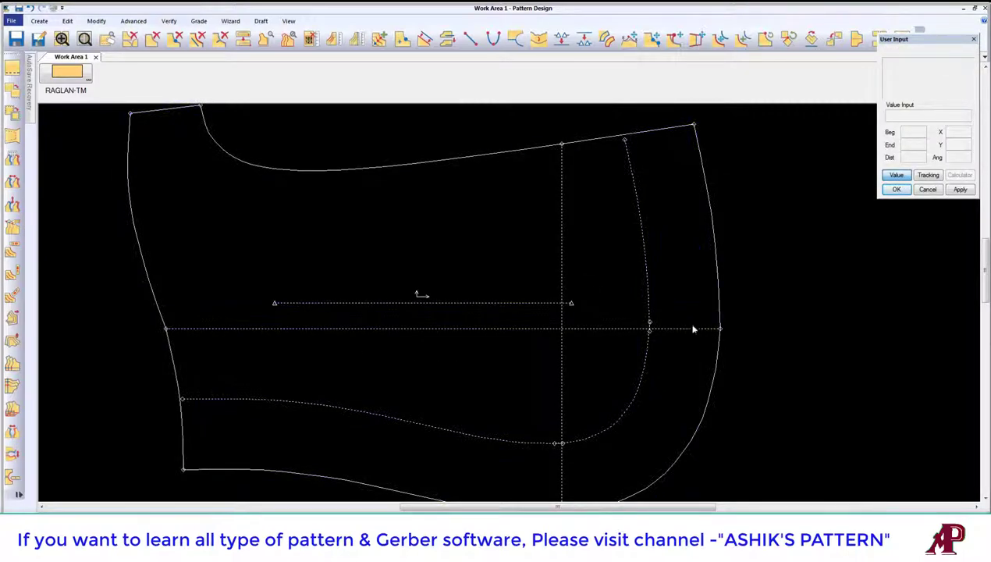
scroll(653, 221, "down", 1)
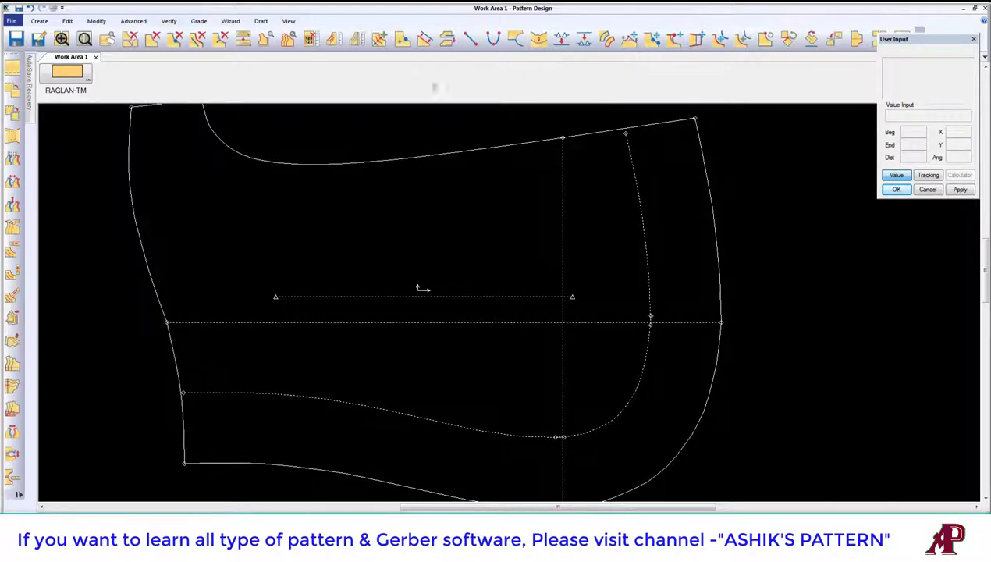
left_click(675, 39)
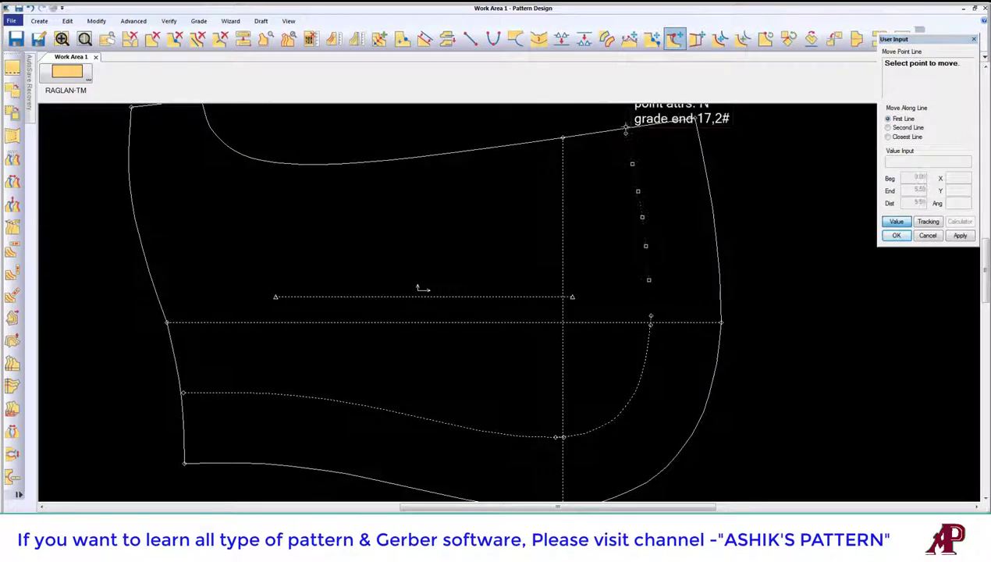
left_click(626, 132)
left_click(897, 234)
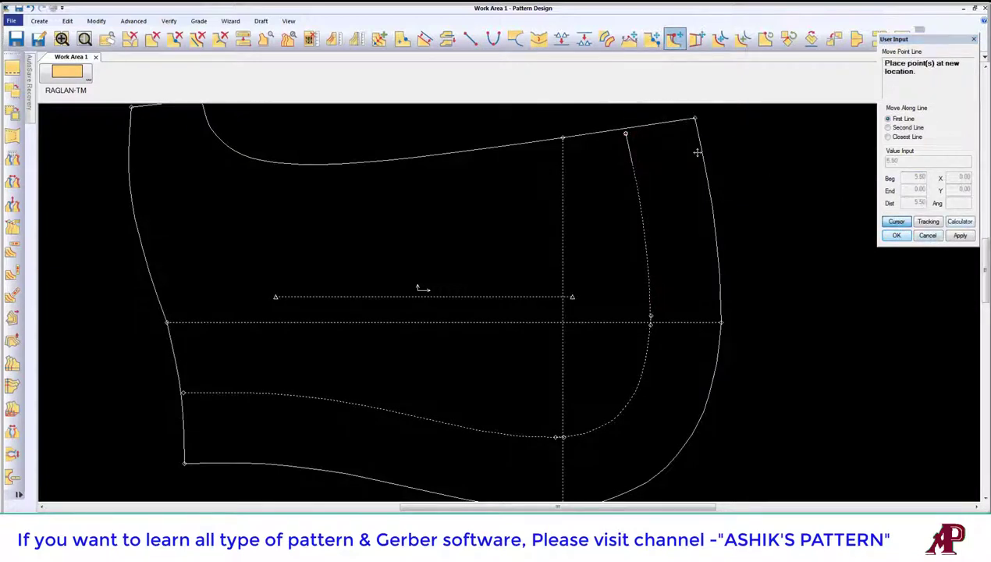
left_click(617, 120)
left_click(626, 131)
right_click(623, 122)
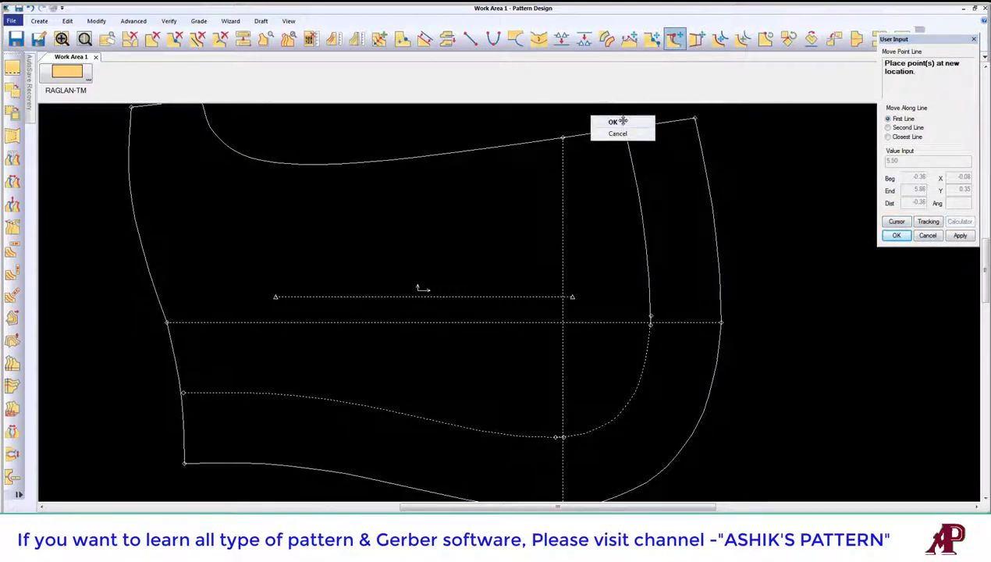
left_click(613, 122)
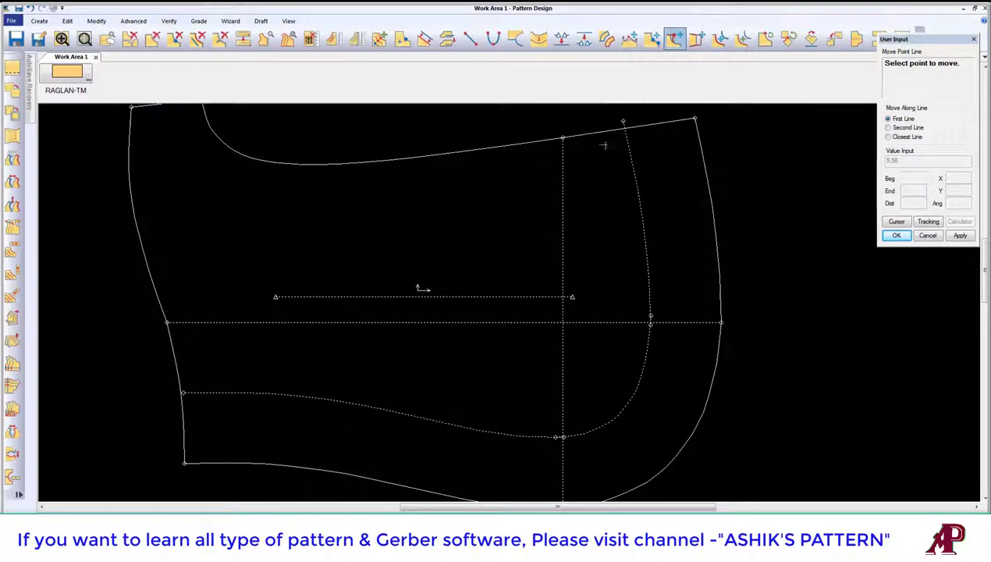
left_click(181, 392)
left_click(161, 391)
right_click(251, 273)
left_click(269, 275)
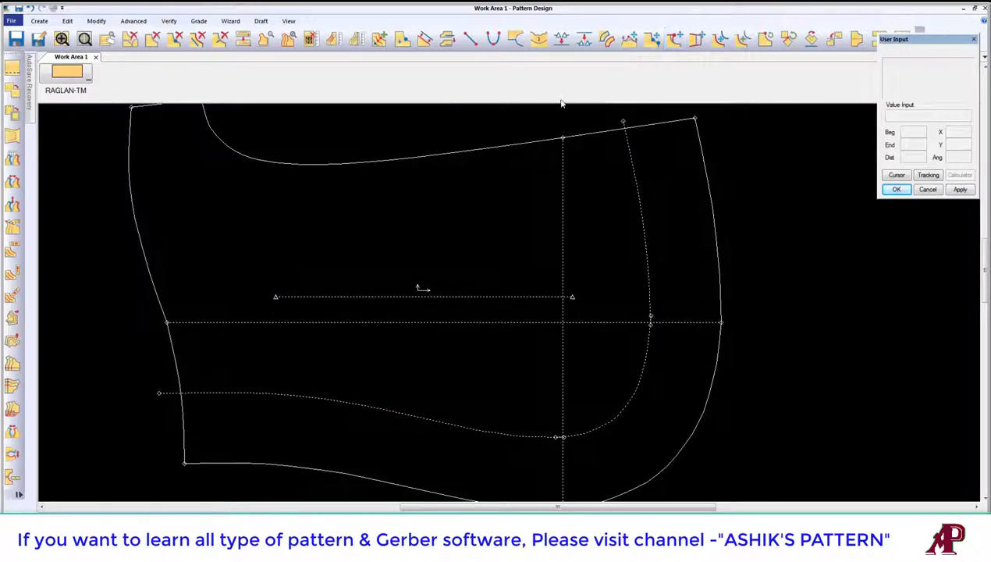
Clip the hem facing line at the left side seam and the side facing line at the top edge.
left_click(447, 38)
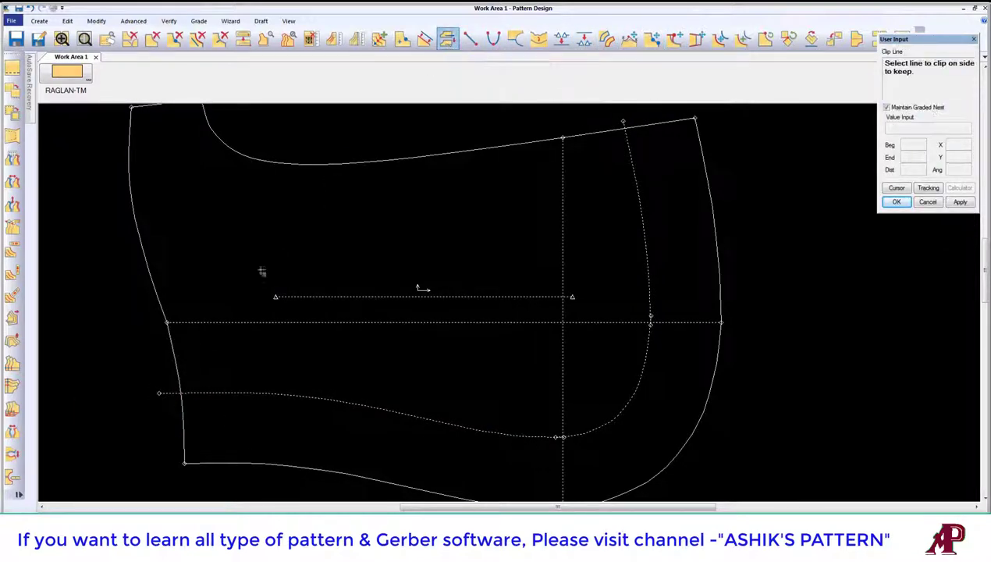
left_click(185, 393)
left_click(176, 359)
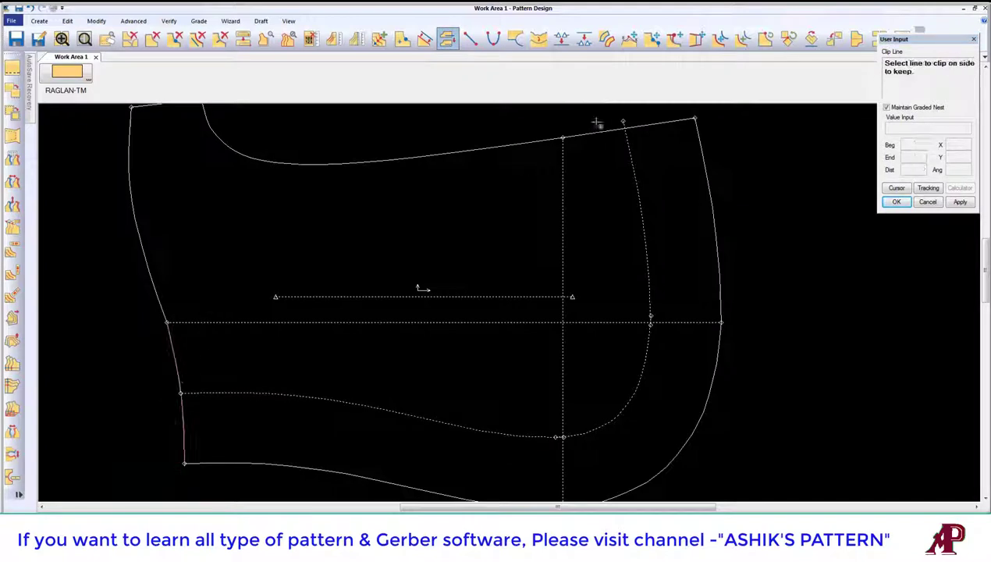
left_click(633, 147)
left_click(637, 127)
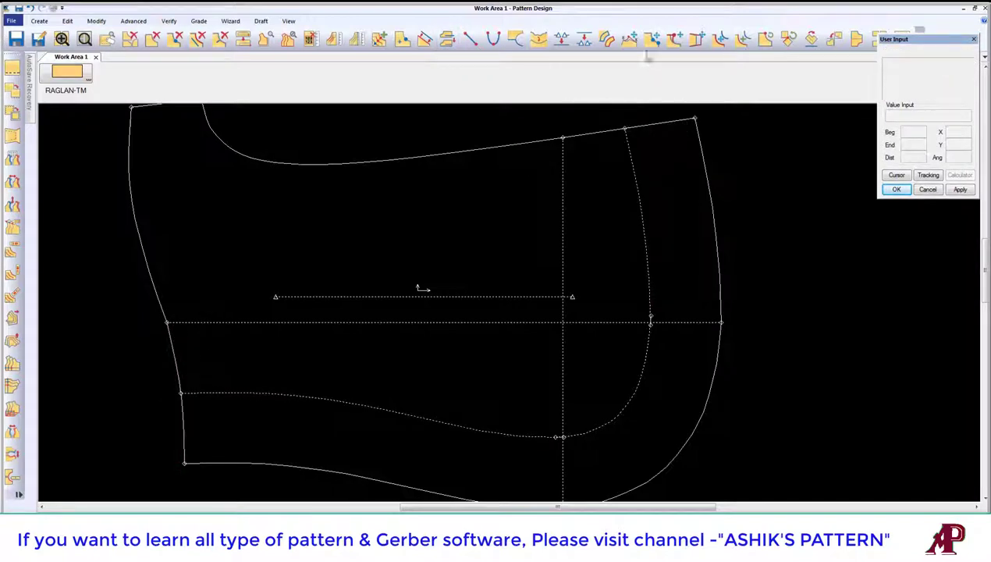
Reshape the side facing curve and clip it where it meets the hem facing line.
left_click(630, 39)
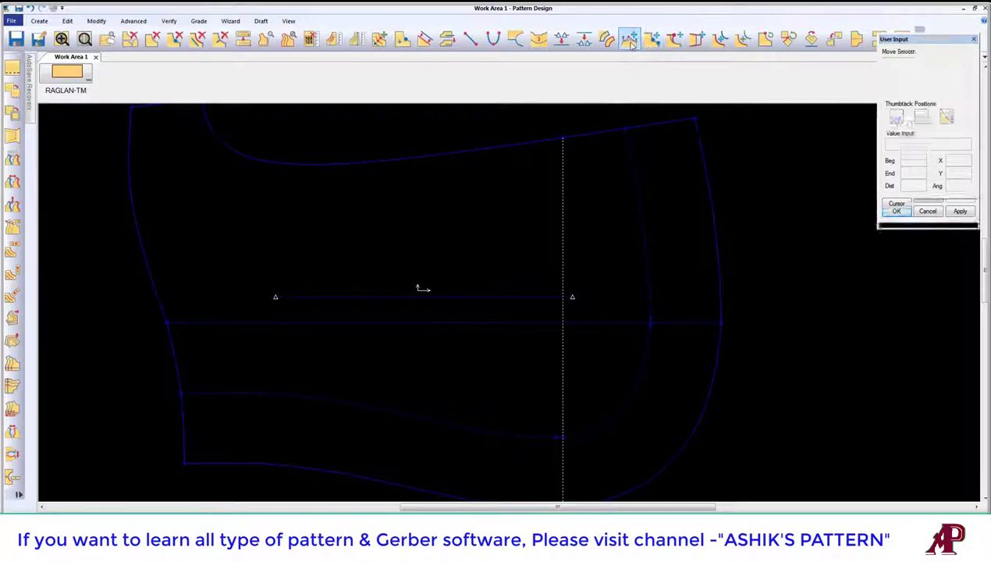
left_click(651, 297)
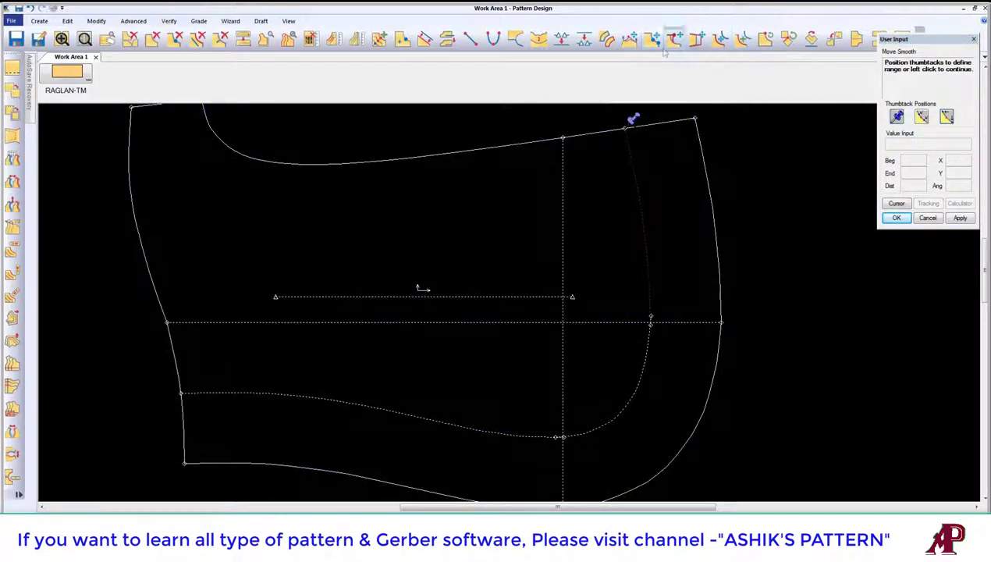
left_click(448, 39)
left_click(574, 436)
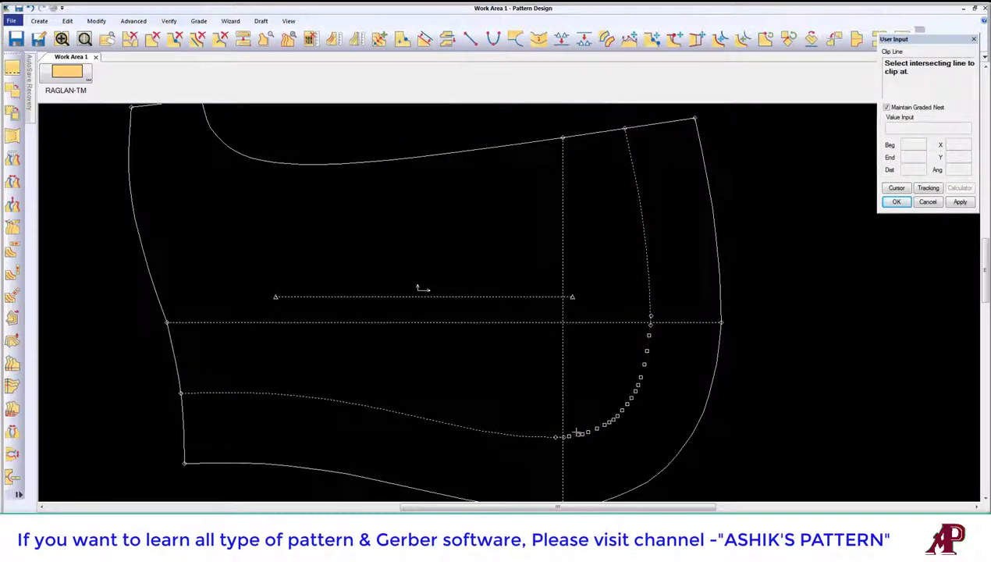
left_click(645, 348)
left_click(679, 312)
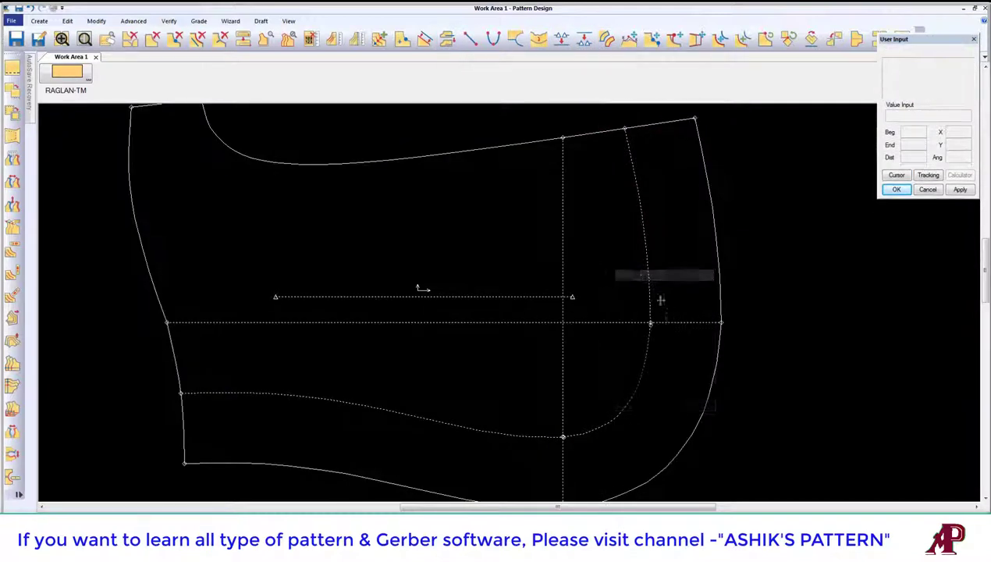
scroll(617, 301, "down", 1)
Delete the existing curved facing segment at the corner.
scroll(563, 322, "up", 2)
left_click(629, 39)
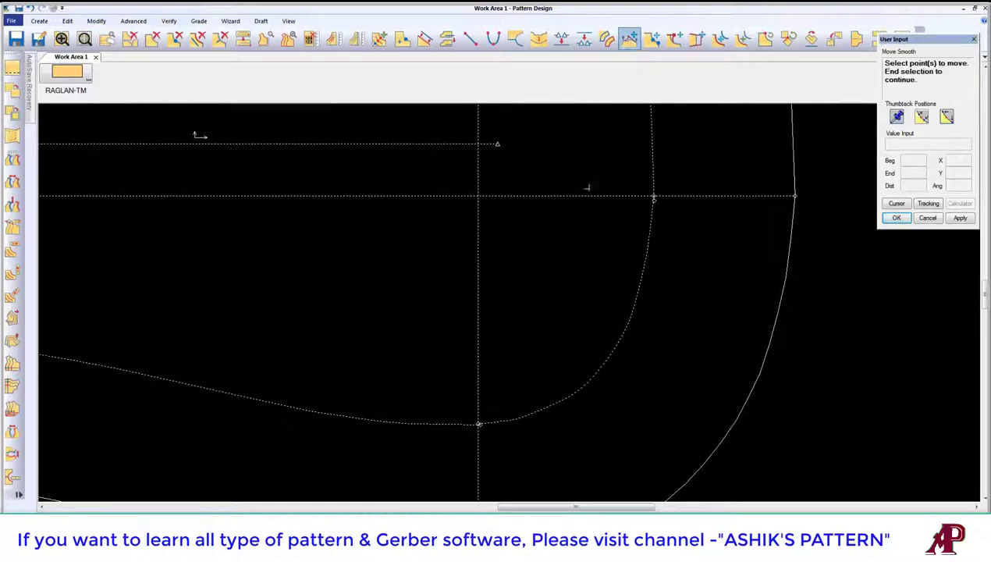
left_click(479, 424)
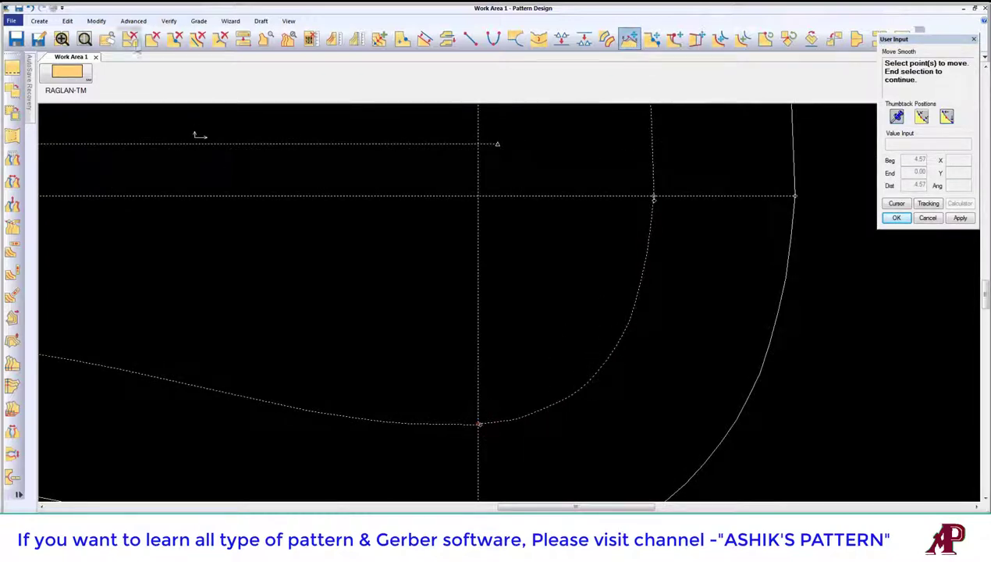
right_click(660, 246)
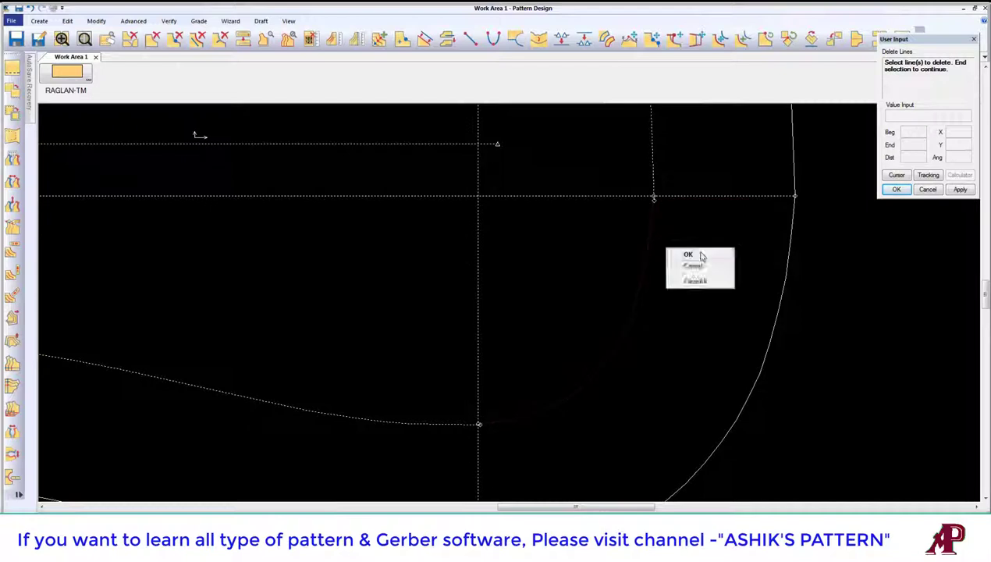
left_click(678, 252)
Clip the vertical facing line at the horizontal guideline.
left_click(447, 39)
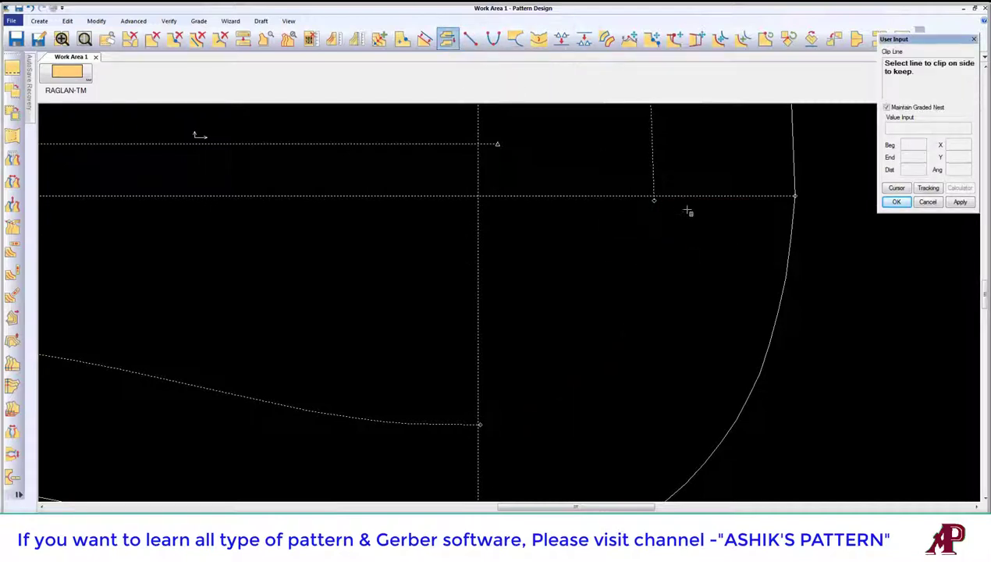
left_click(673, 195)
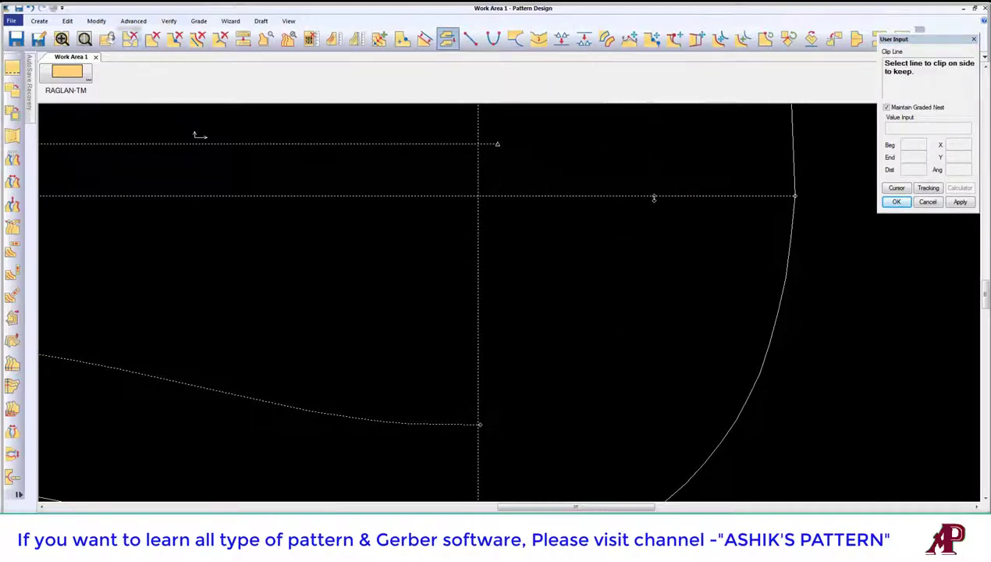
left_click(654, 198)
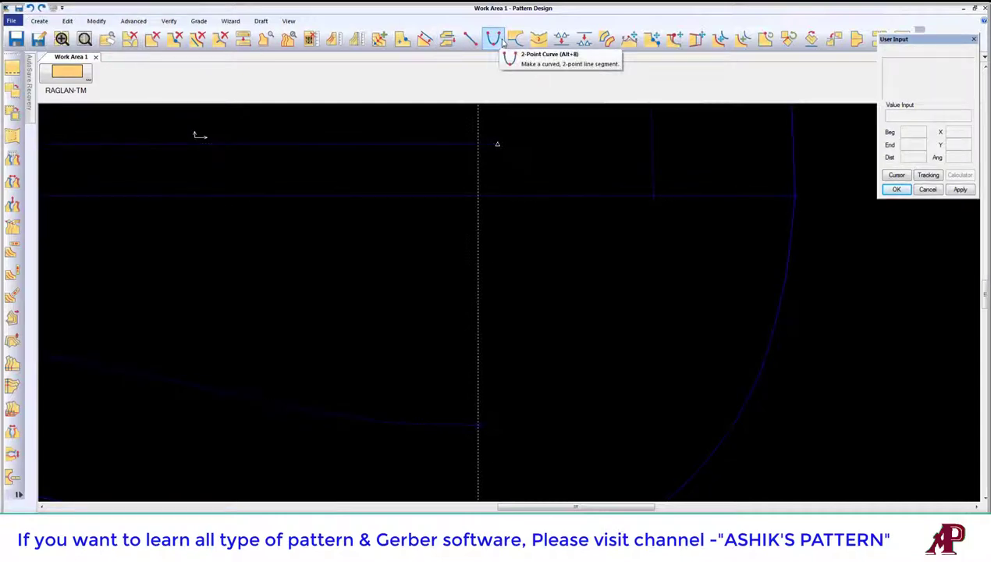
left_click(447, 40)
left_click(678, 193)
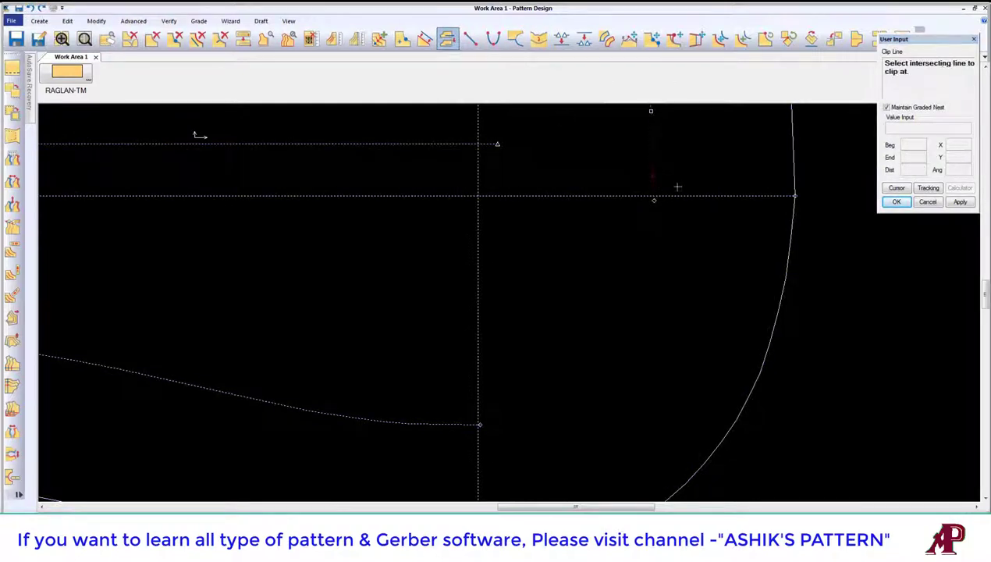
left_click(677, 194)
Draw a 2-Point Curve from the horizontal guideline point to the vertical guideline, bending around the corner.
left_click(682, 168)
left_click(494, 39)
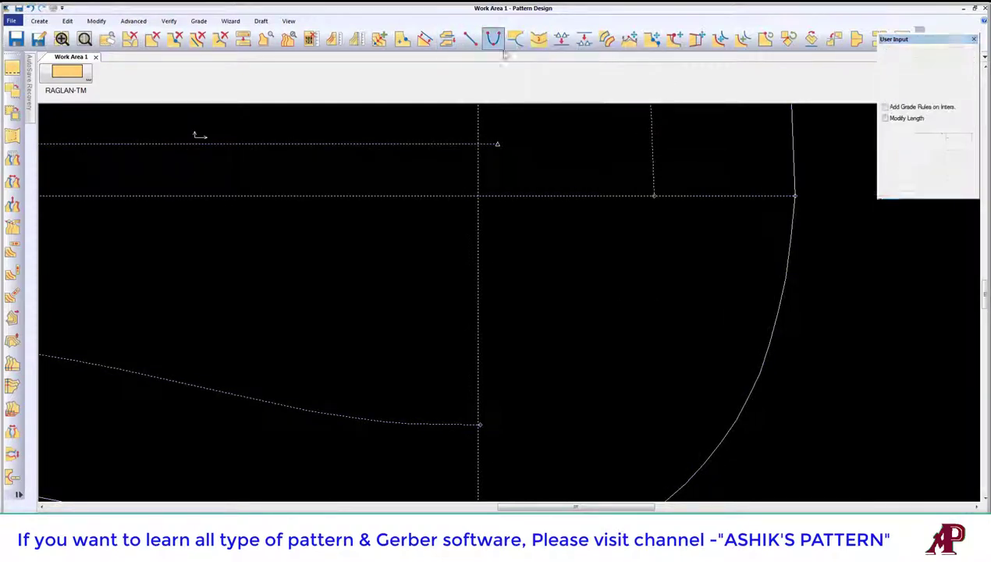
left_click(655, 195)
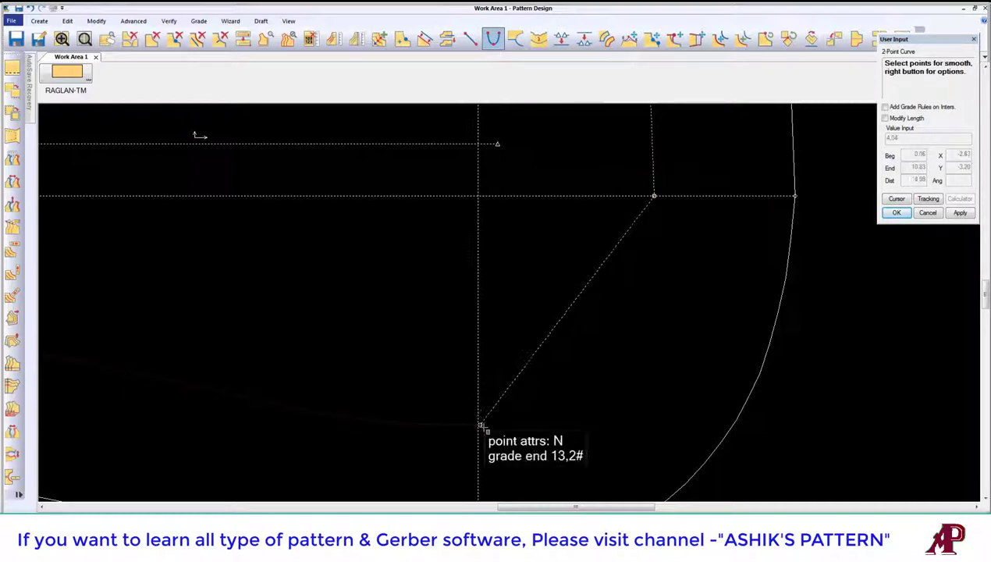
left_click(482, 427)
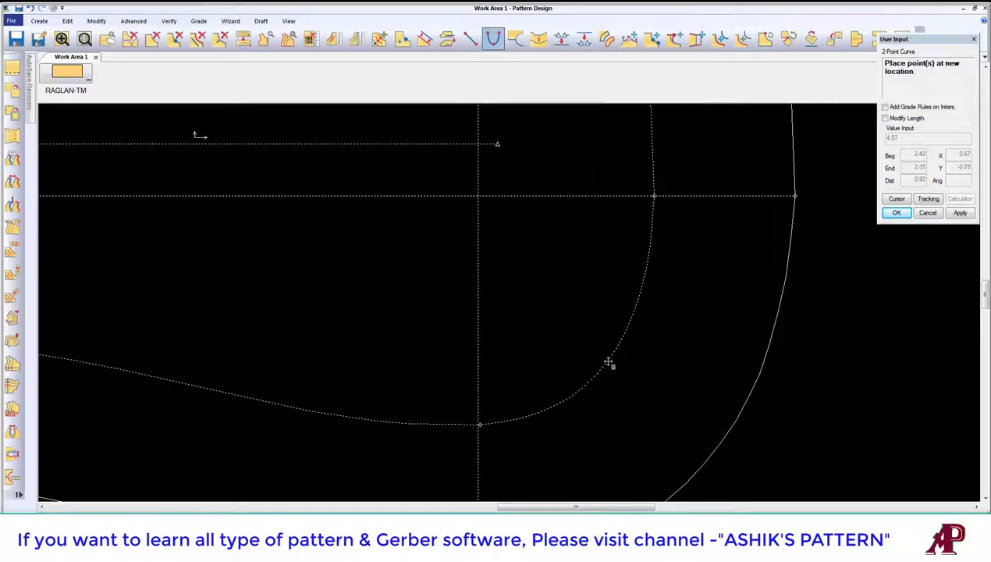
left_click(609, 363)
right_click(591, 224)
left_click(591, 225)
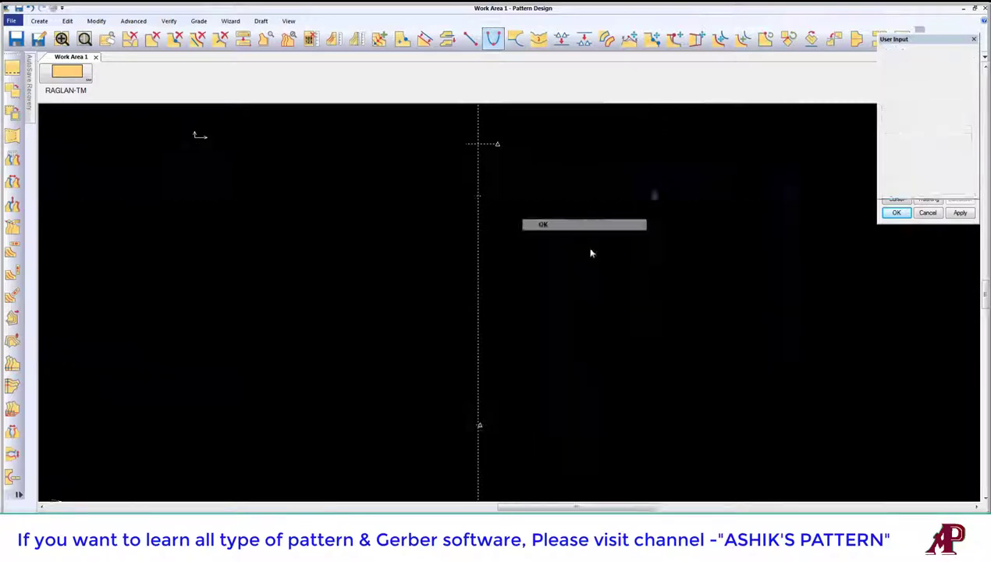
Delete the extra points on the new facing curve.
left_click(379, 39)
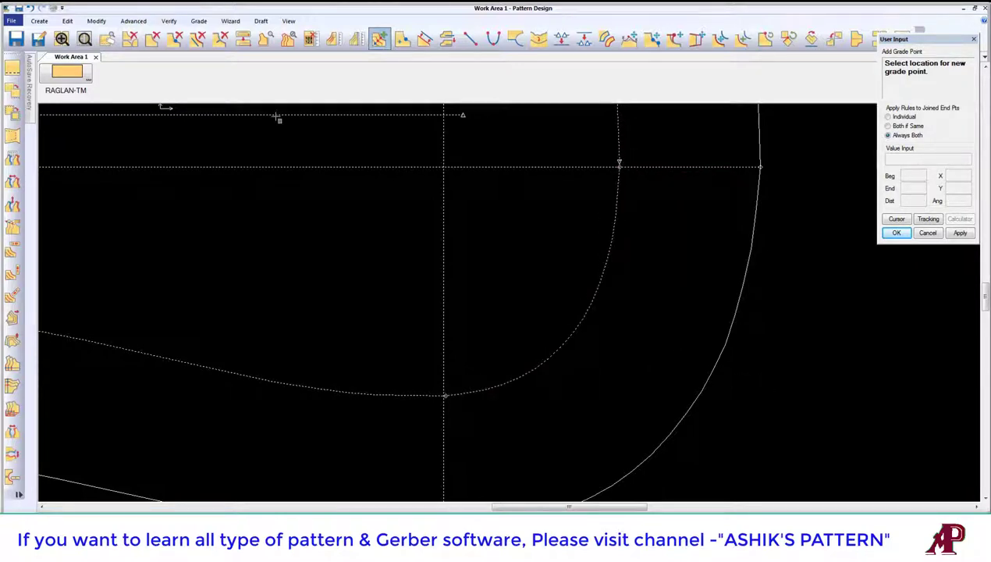
left_click(197, 39)
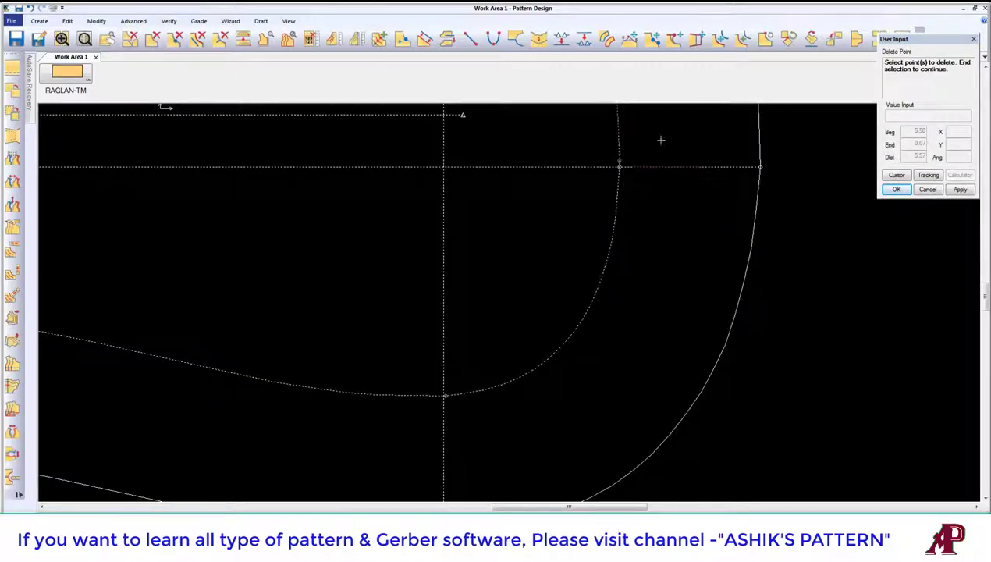
right_click(629, 135)
right_click(629, 157)
left_click(662, 162)
scroll(676, 247, "down", 2)
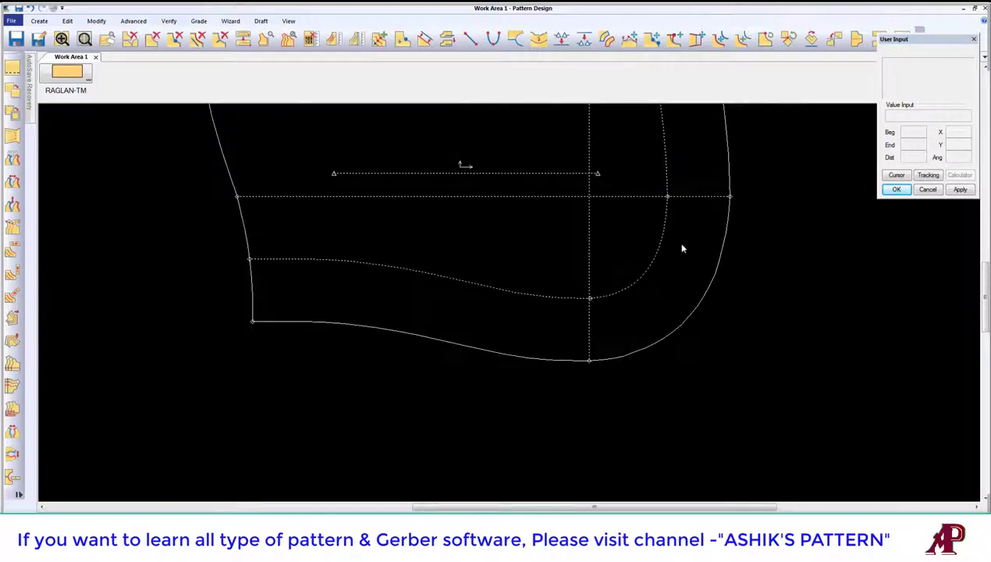
scroll(682, 248, "down", 2)
scroll(695, 320, "down", 1)
scroll(684, 329, "up", 2)
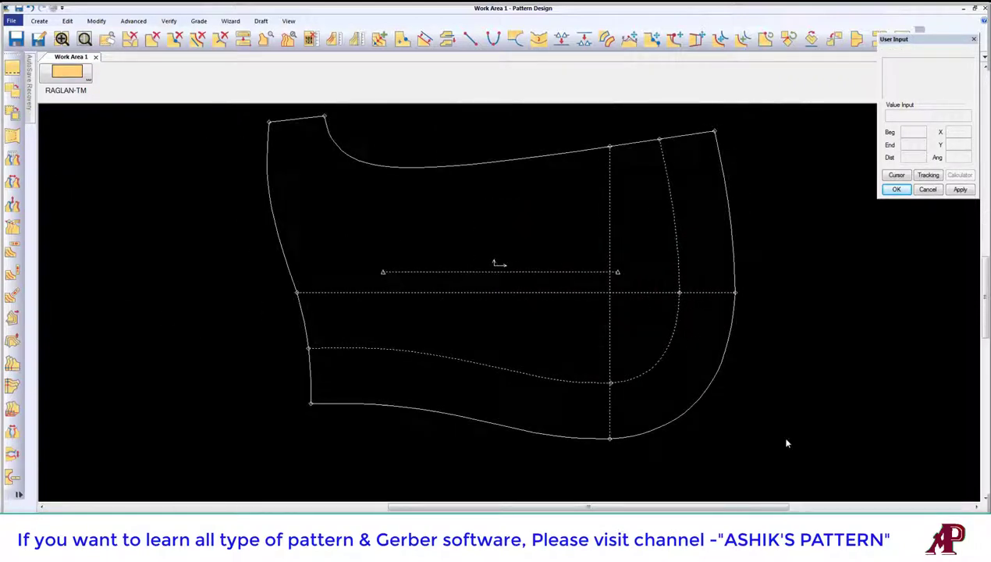
scroll(688, 346, "up", 2)
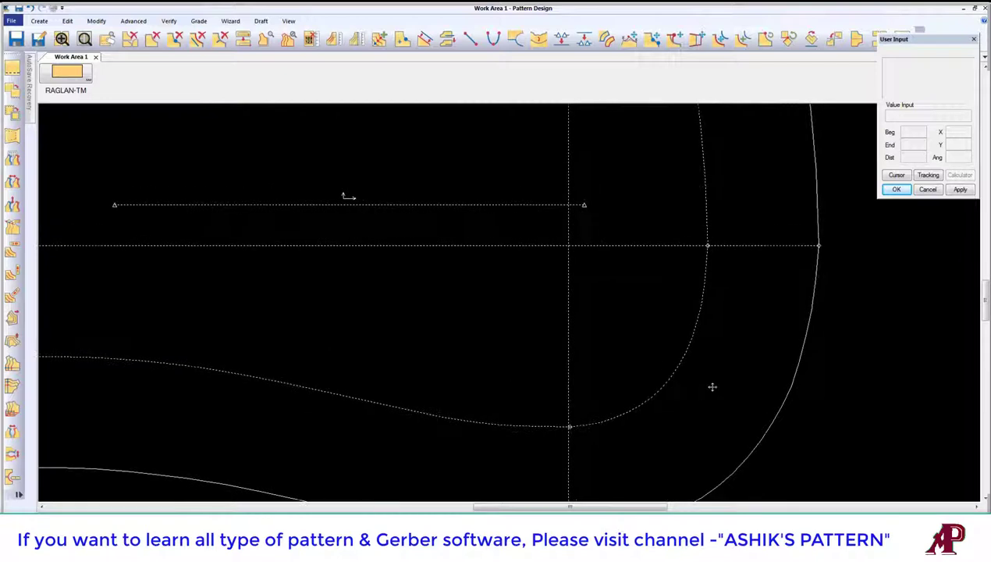
left_click(539, 40)
Smooth the facing curve's bend at factor 0.005, with the range set between the two guidelines.
left_click(670, 396)
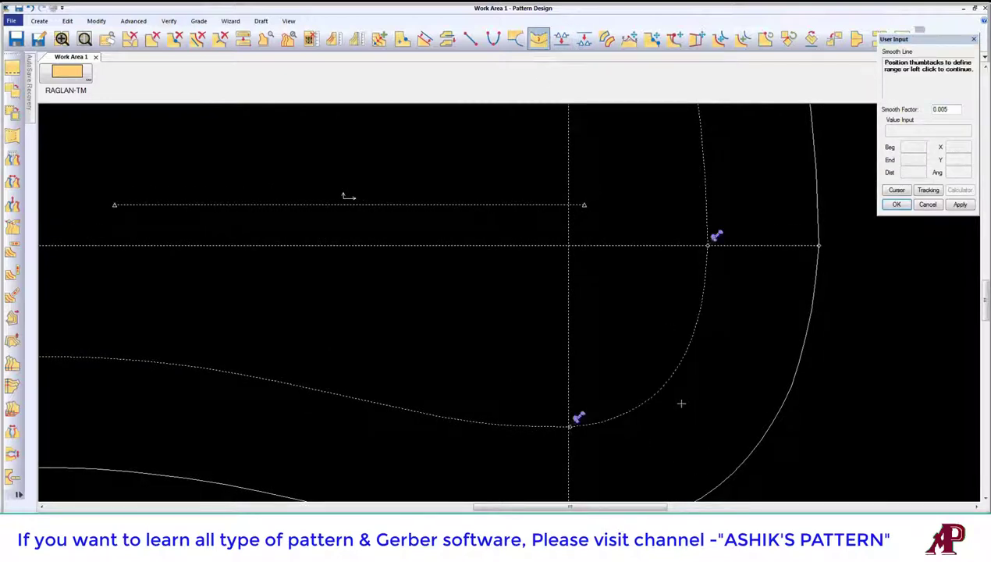
mouse_move(582, 407)
left_mouse_down()
mouse_move(589, 413)
mouse_move(578, 416)
left_mouse_up()
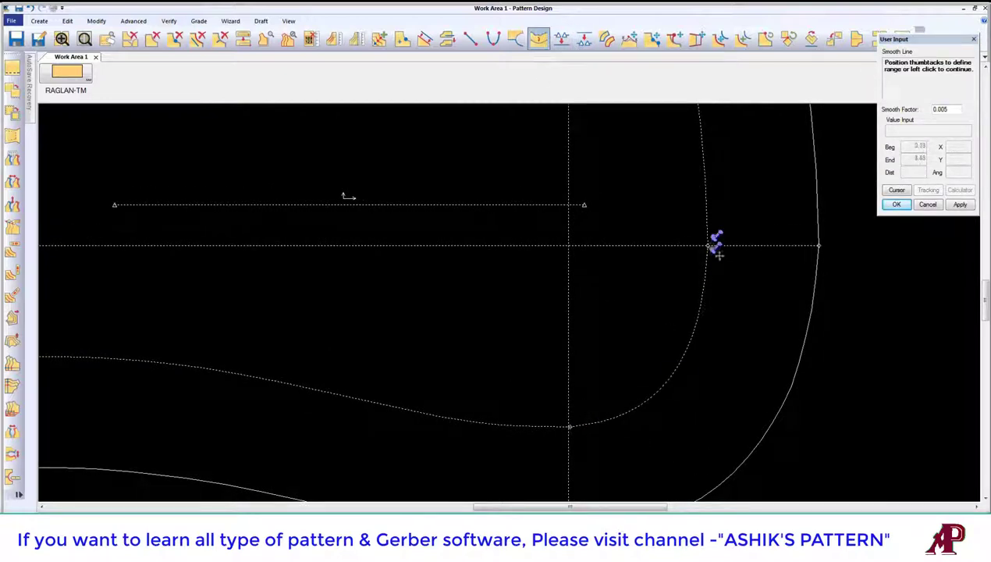
left_click_drag(588, 455, 592, 453)
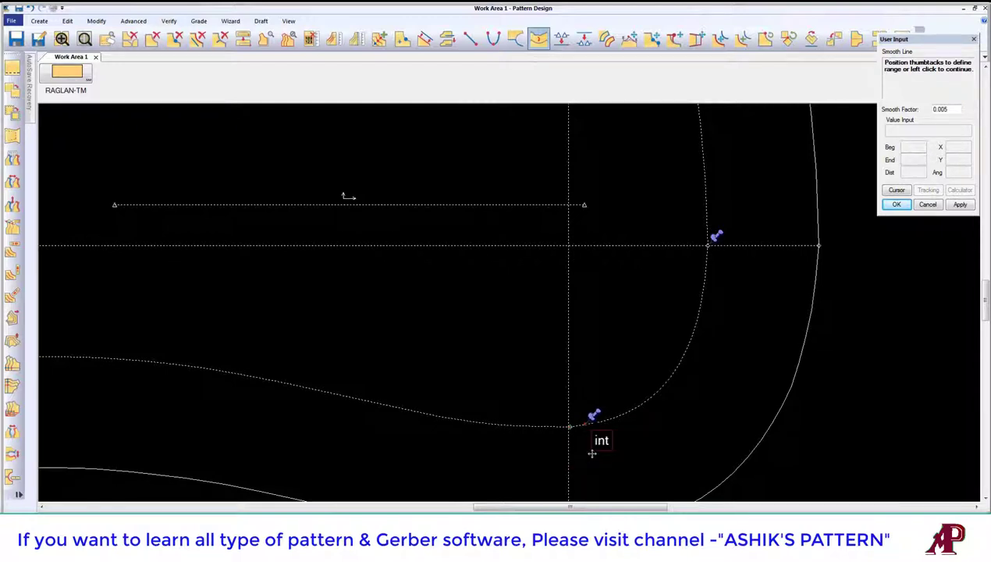
left_click_drag(710, 233, 690, 348)
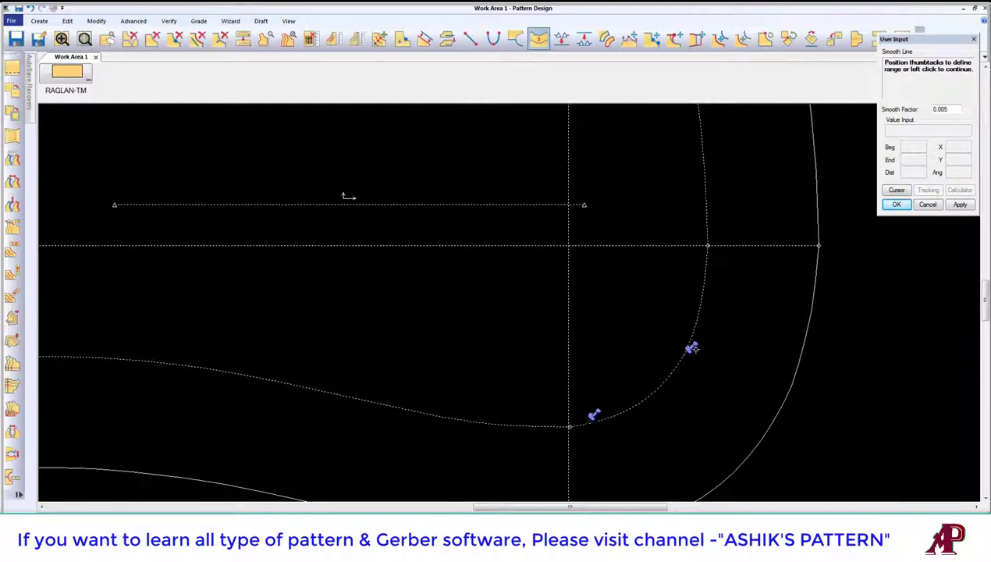
left_click_drag(693, 349, 747, 315)
left_click_drag(601, 415, 625, 408)
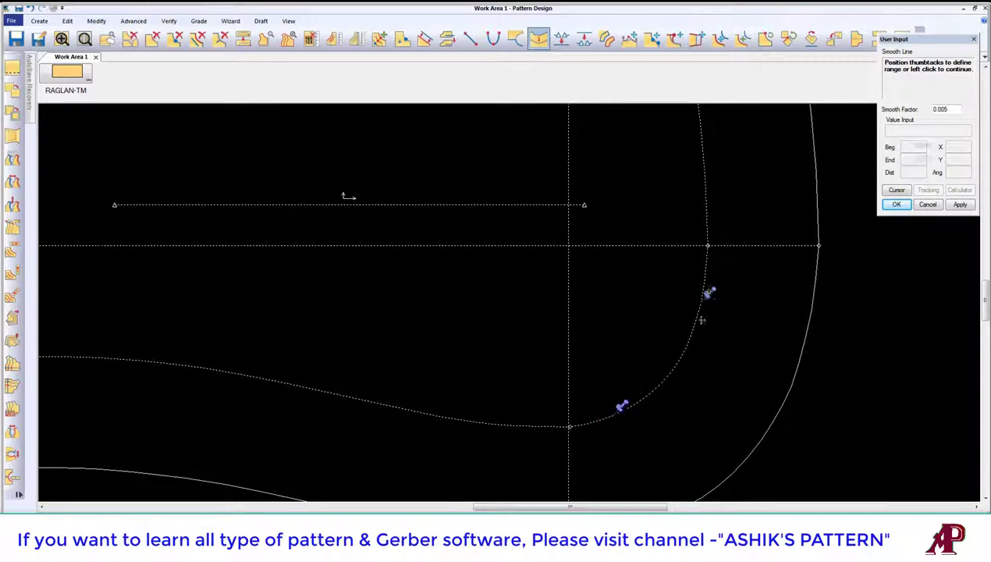
left_click_drag(702, 320, 698, 326)
left_click(658, 353)
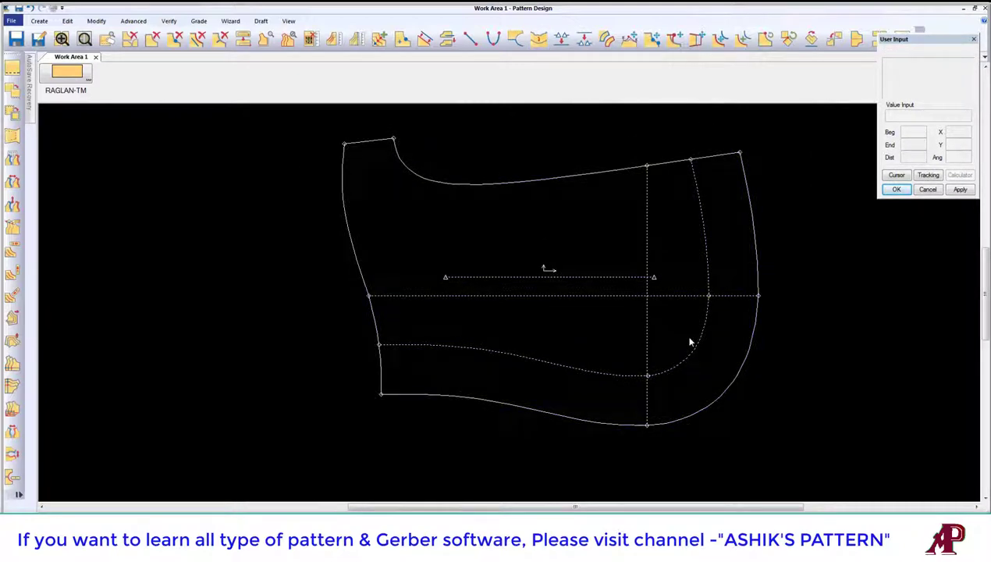
left_click(471, 39)
left_click(381, 394)
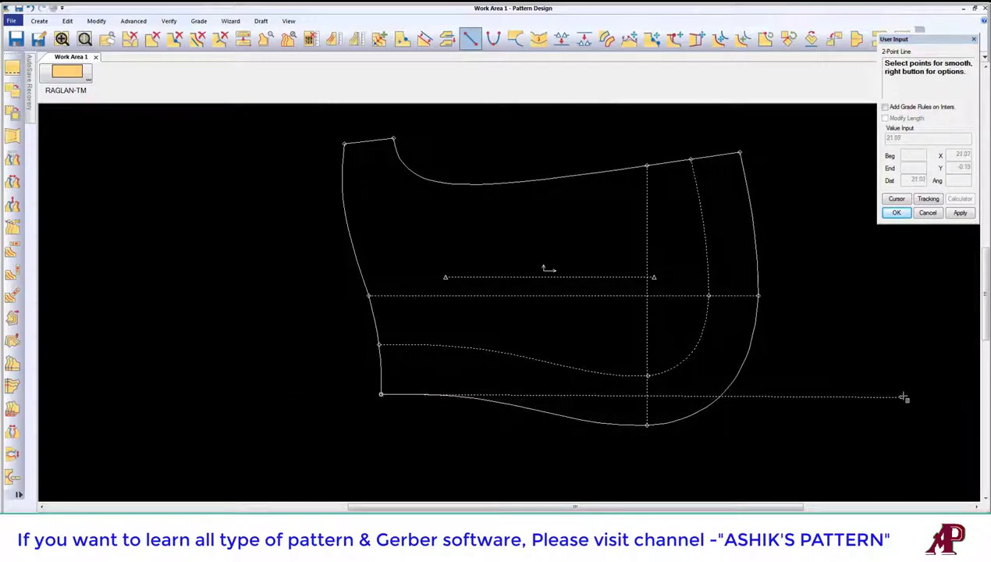
right_click(397, 204)
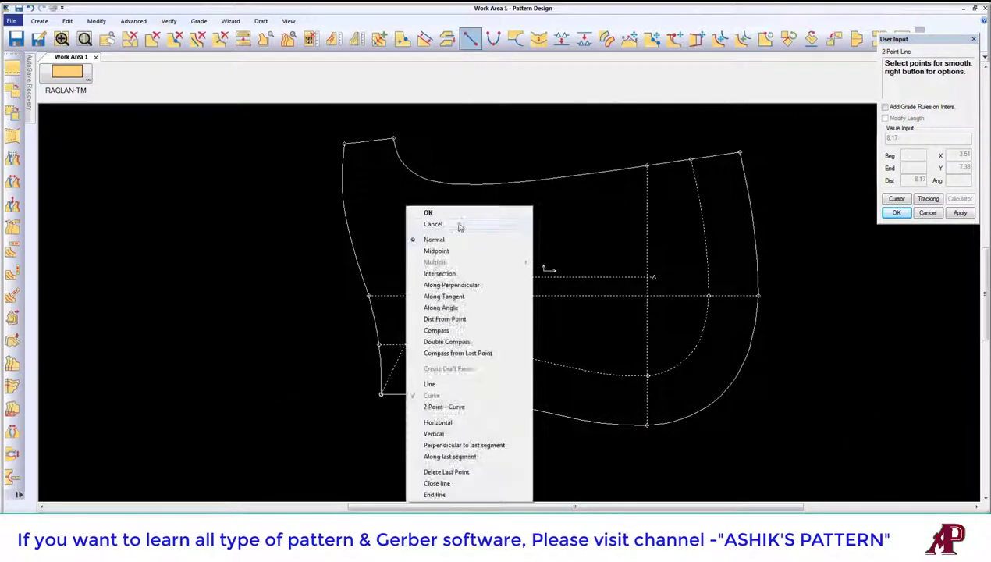
left_click(422, 222)
left_click(356, 38)
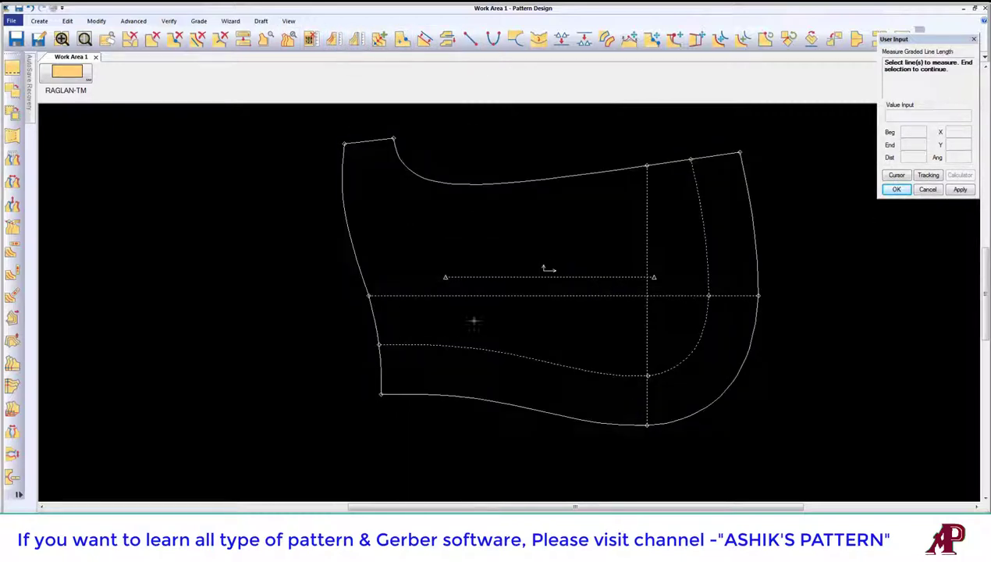
left_click(702, 325)
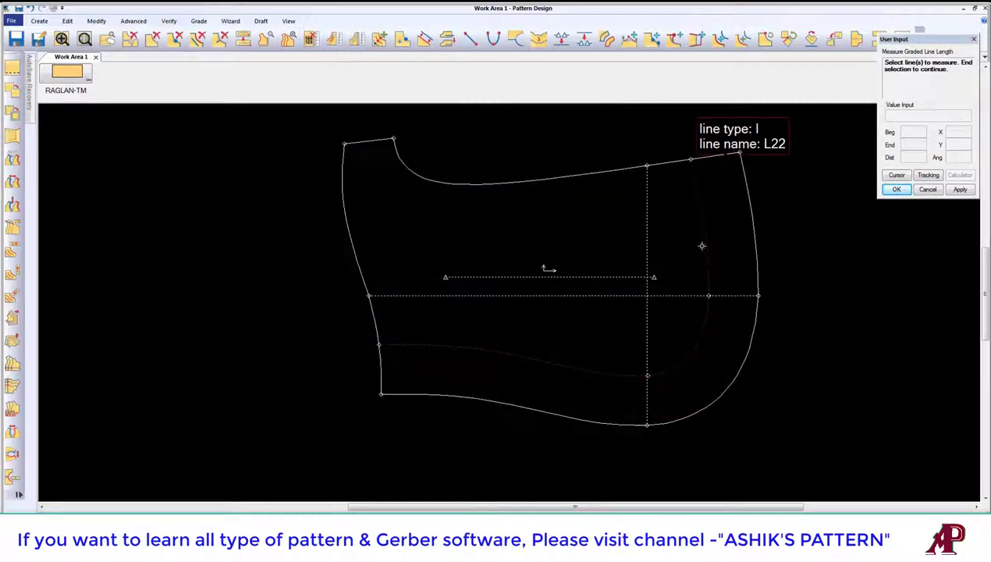
left_click(702, 246)
right_click(655, 221)
left_click(668, 227)
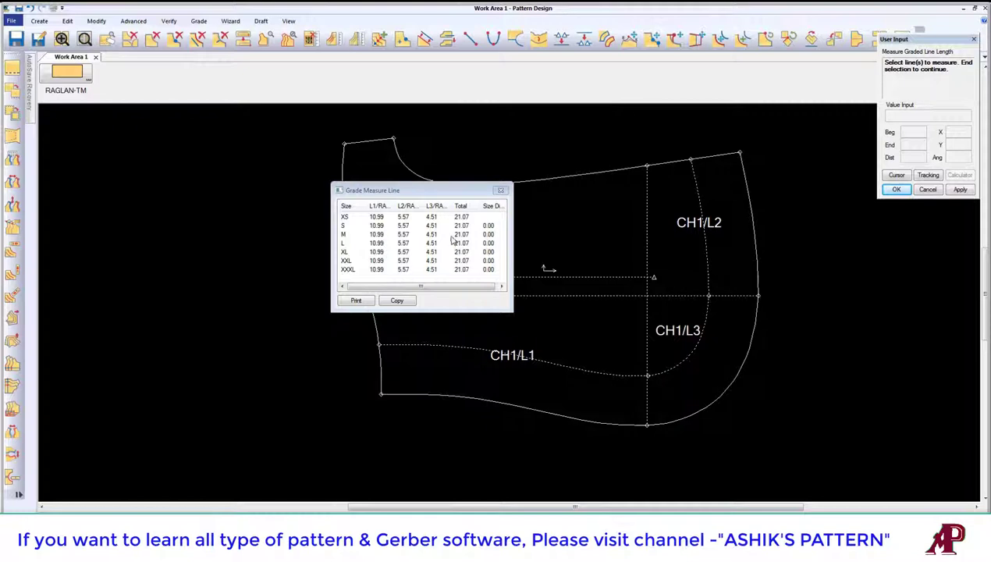
right_click(547, 141)
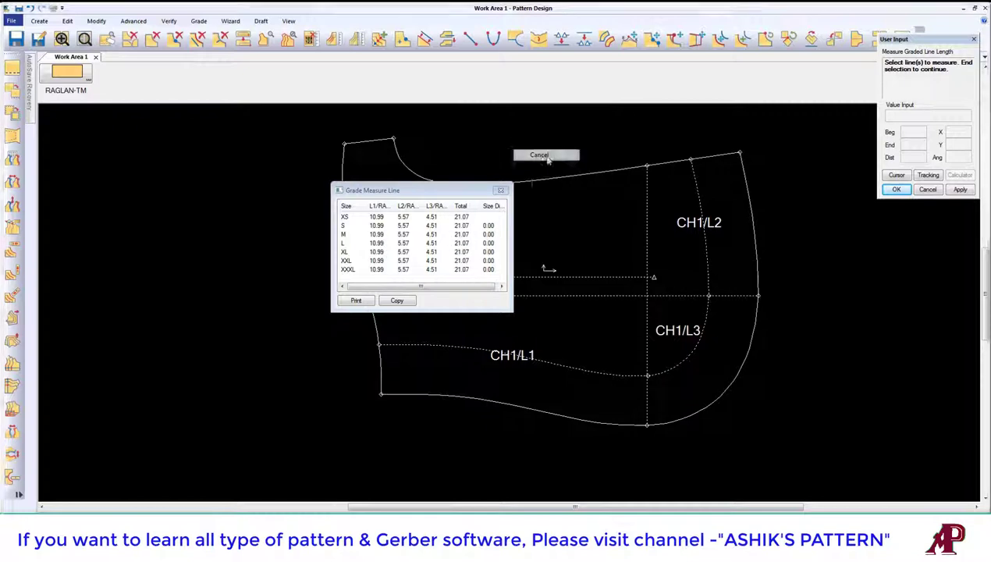
left_click(542, 153)
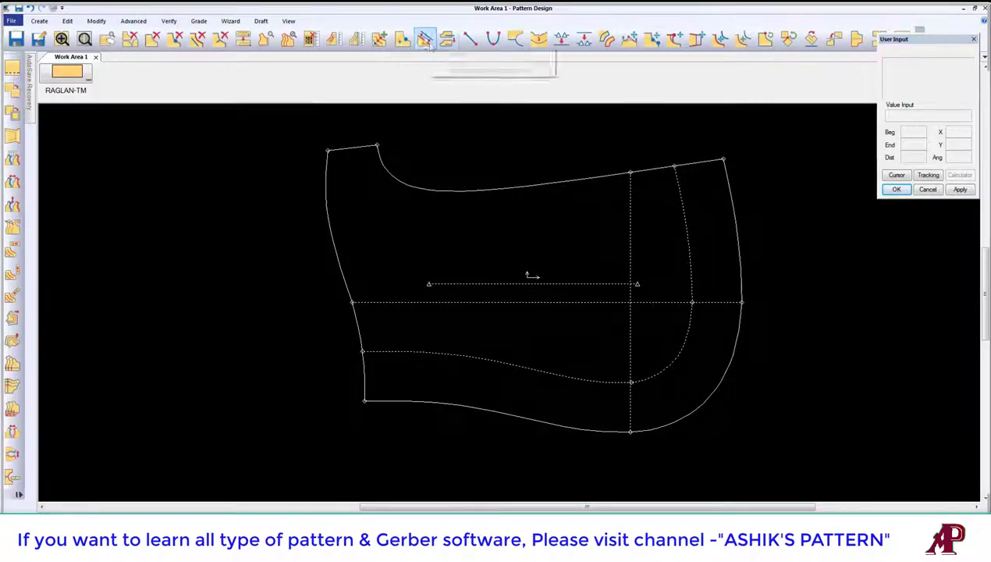
Start a straight line at the facing's left end, then cancel it.
left_click(471, 38)
left_click(363, 351)
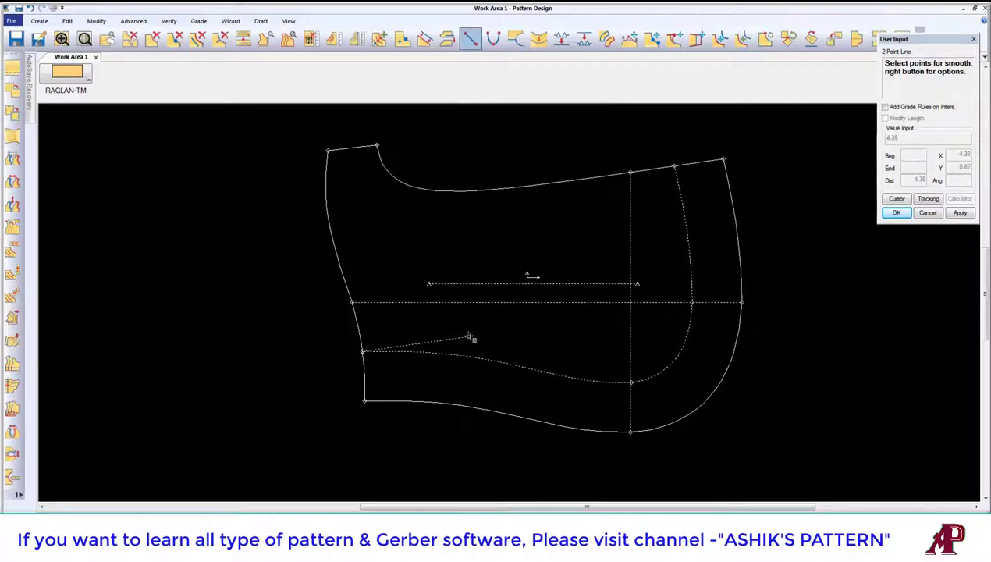
right_click(465, 260)
left_click(465, 256)
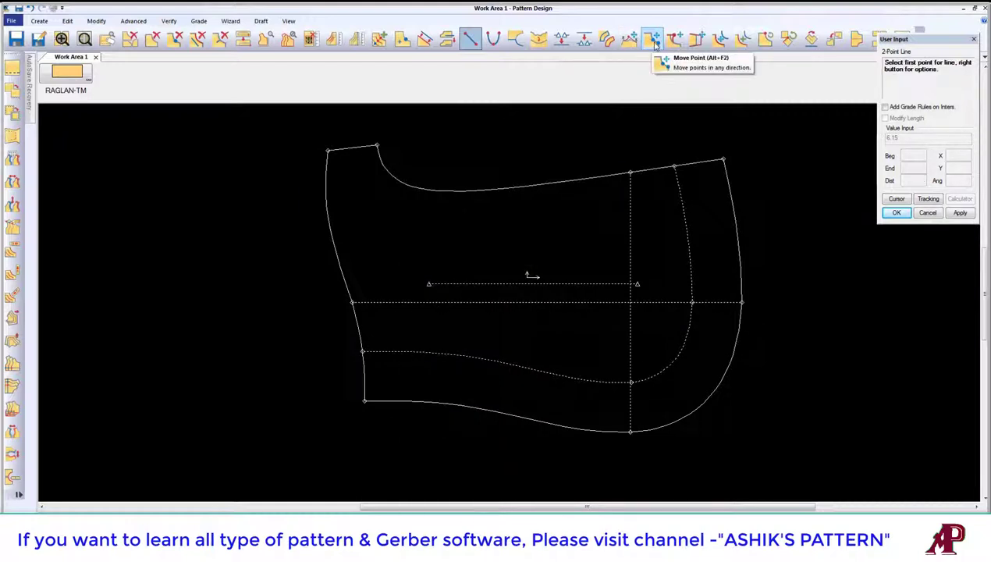
Shift the selected lower-left side seam points 0.50 inward with Move Smooth, blending along side and hem.
left_click(630, 39)
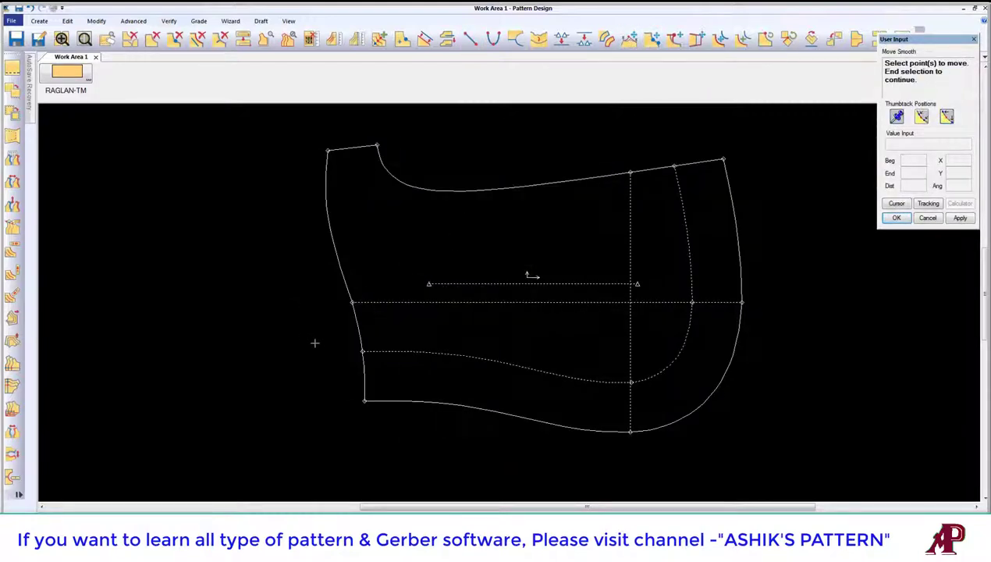
left_click_drag(310, 286, 396, 428)
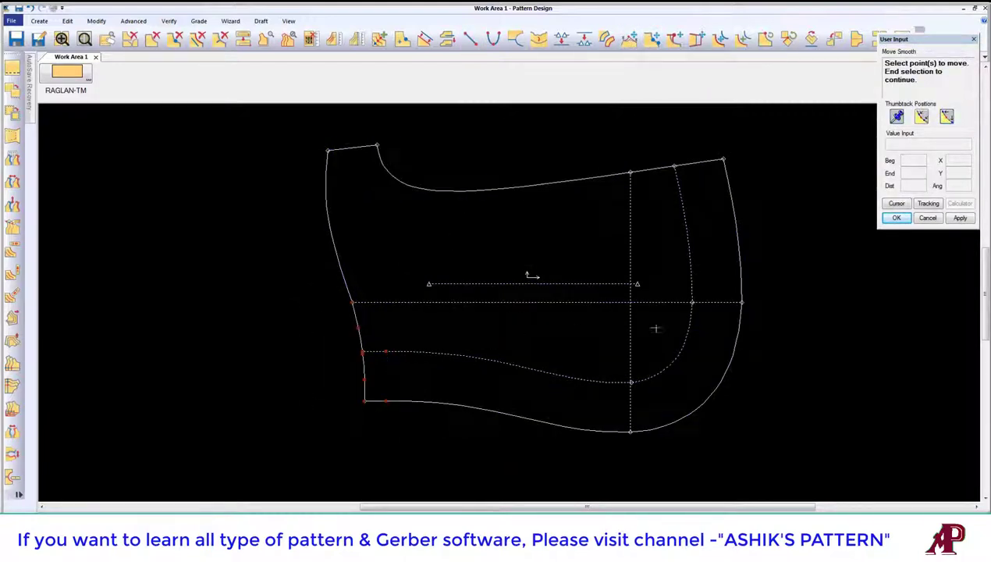
left_click(897, 203)
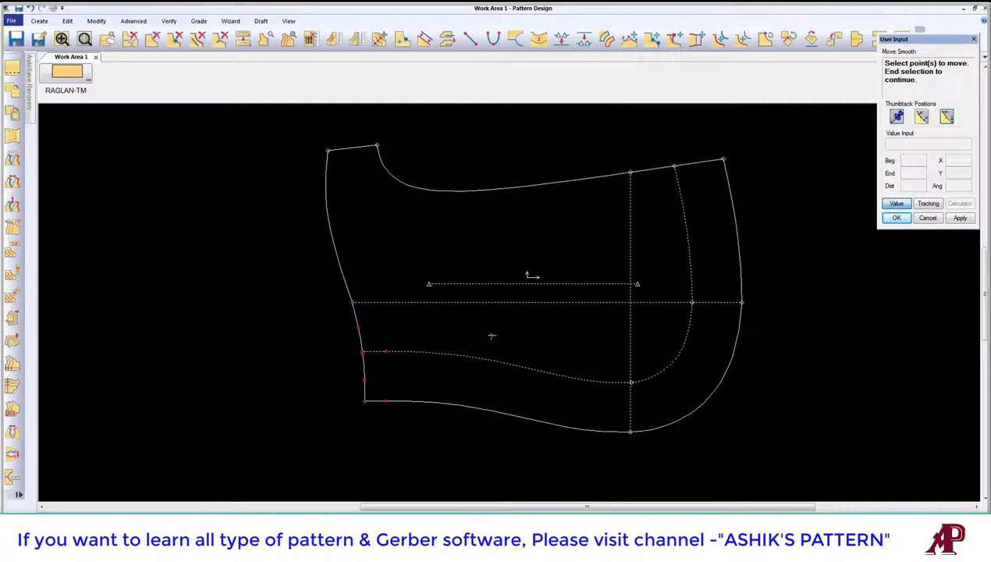
right_click(492, 335)
left_click(481, 335)
left_click(584, 297)
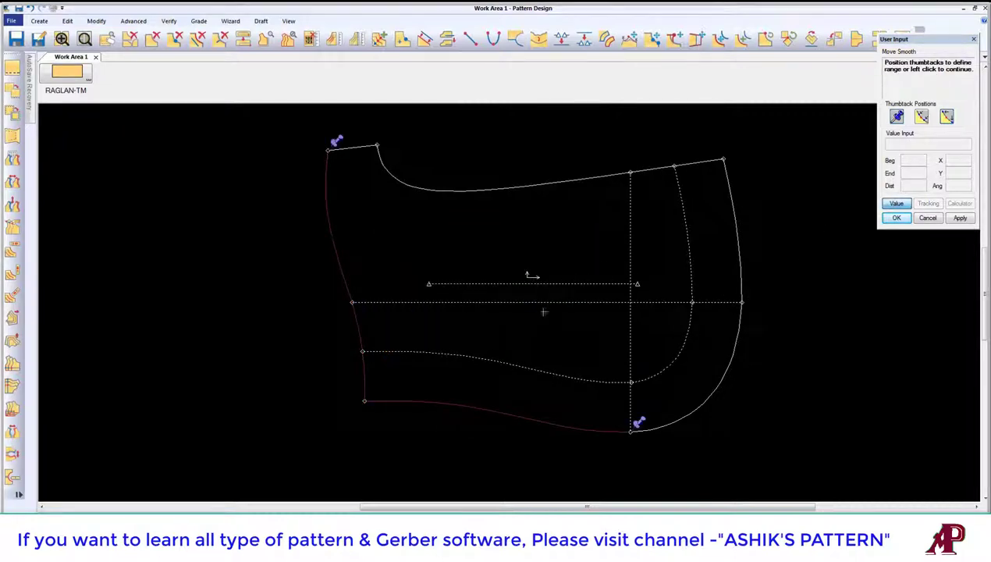
left_click(334, 142)
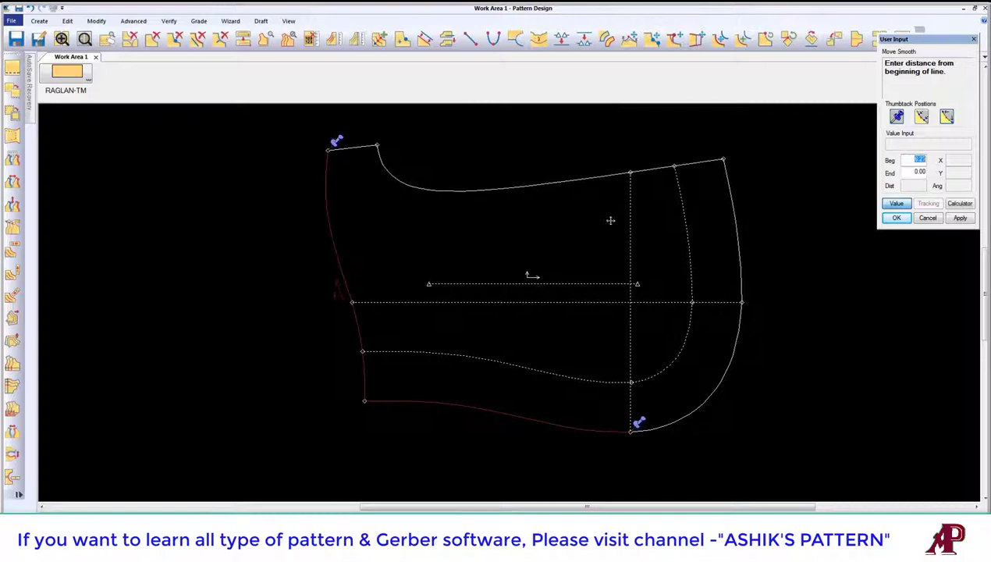
left_click(886, 202)
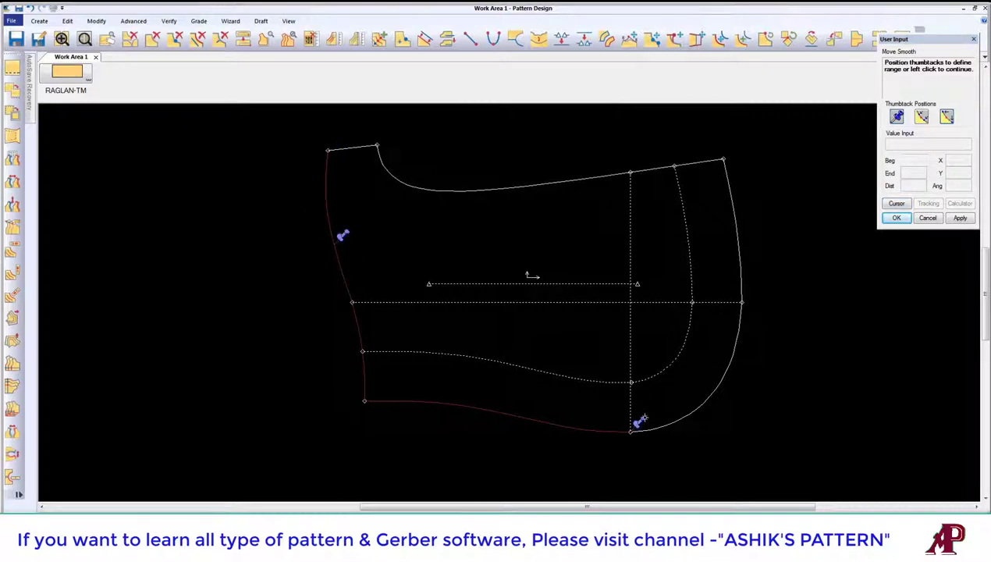
left_click(702, 242)
type("5")
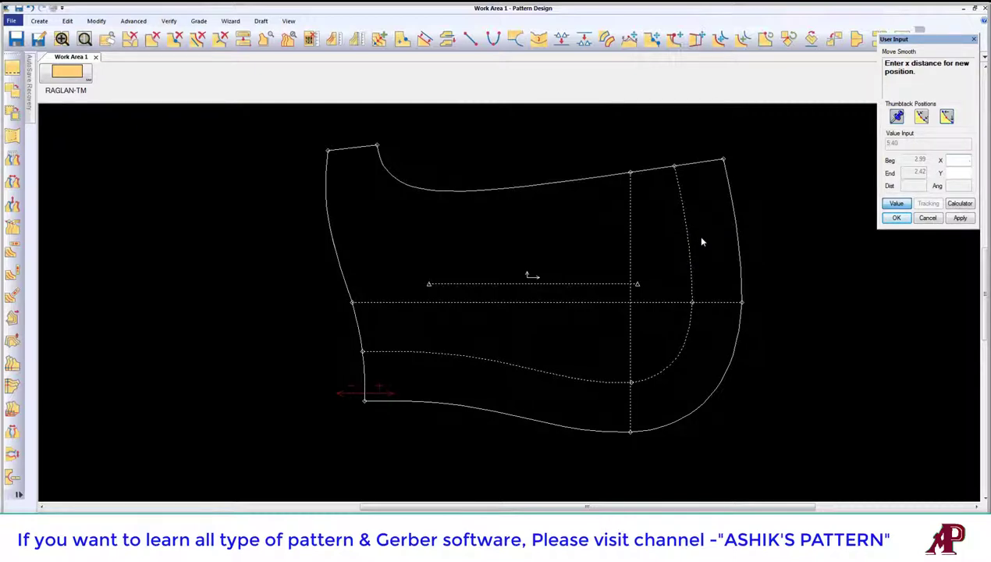
left_click(964, 219)
left_click(897, 219)
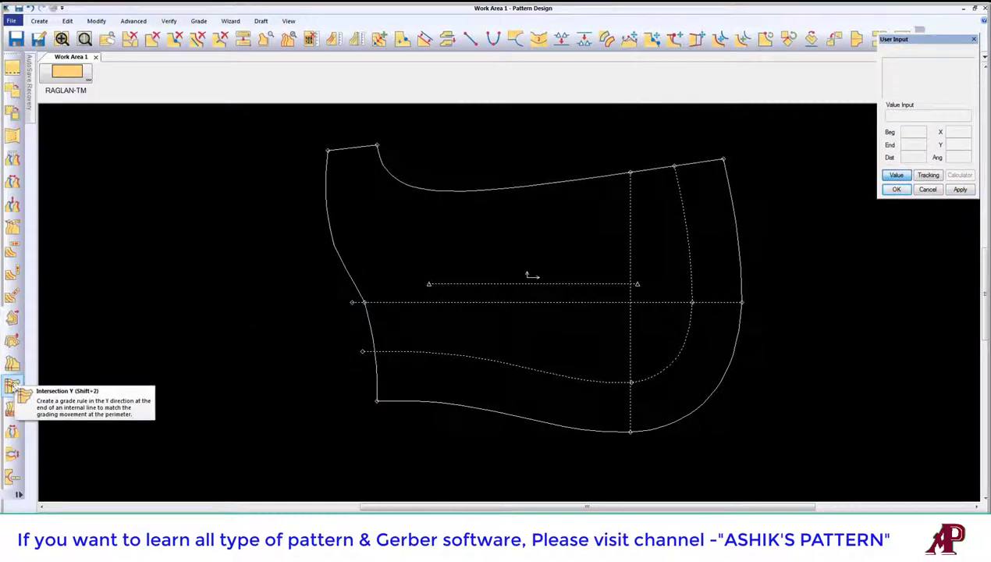
Snap the dashed horizontal line to the side seam and measure the three facing curves (20.57 total).
left_click(12, 385)
left_click(362, 351)
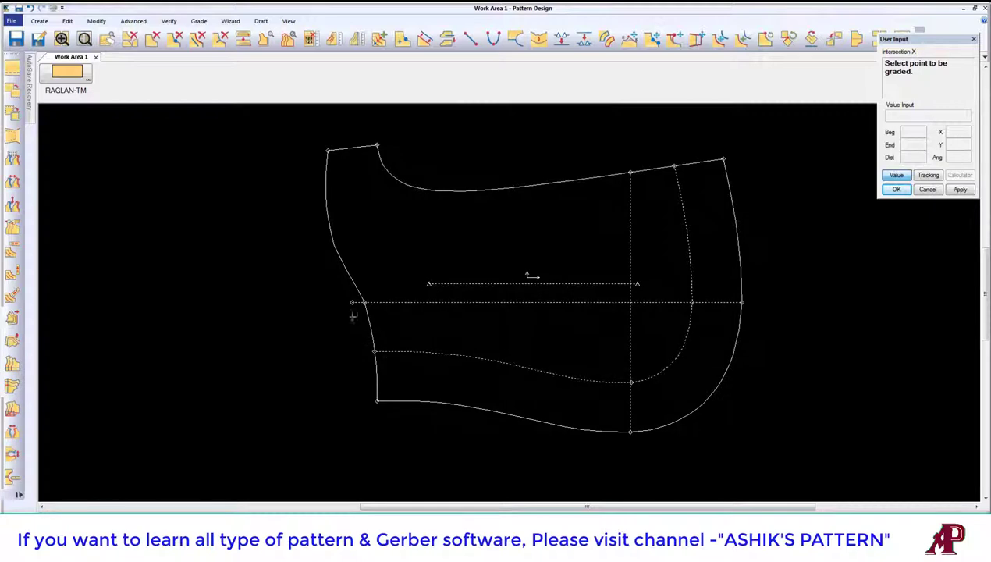
left_click(334, 38)
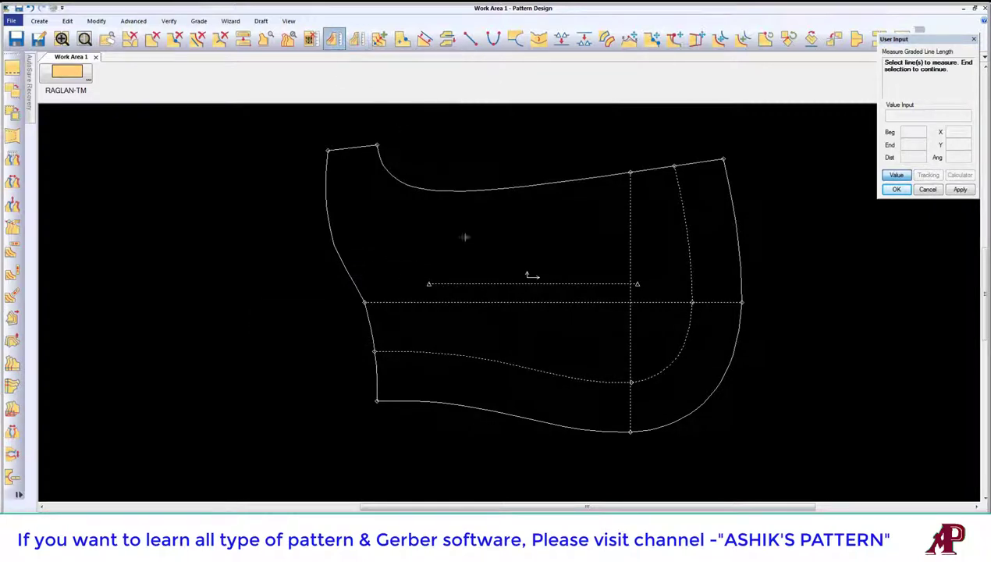
left_click(522, 361)
left_click(686, 316)
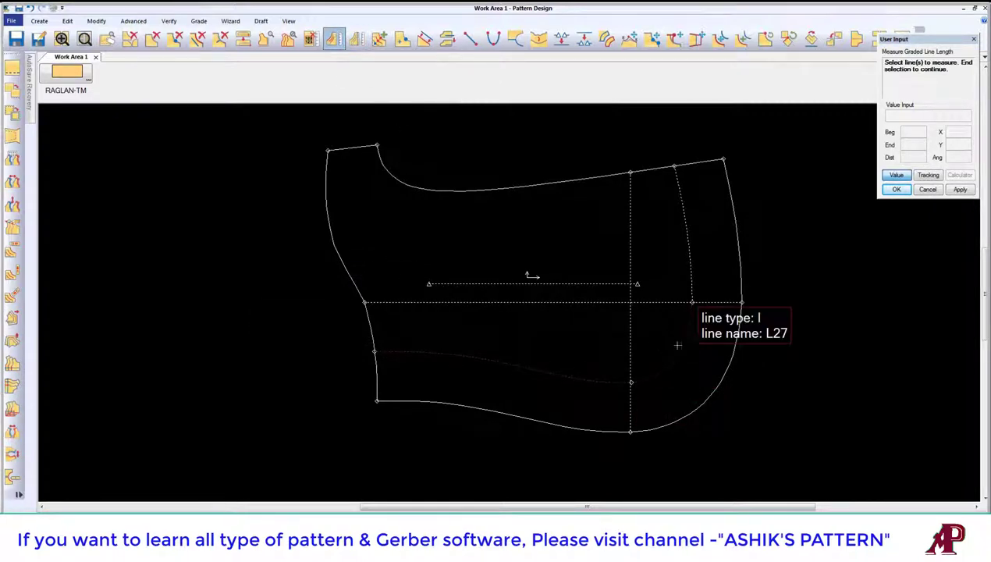
left_click(693, 270)
right_click(692, 270)
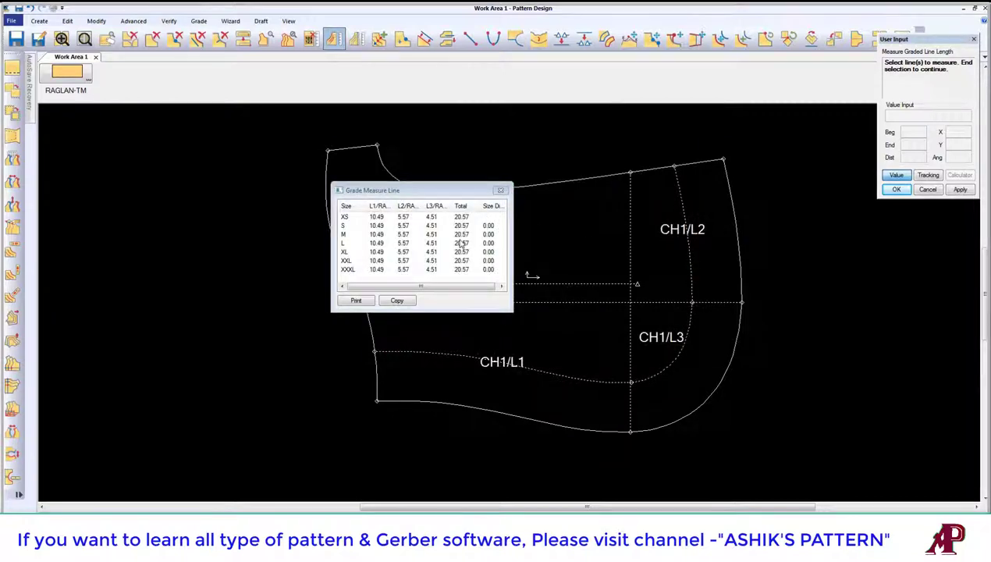
key("Escape")
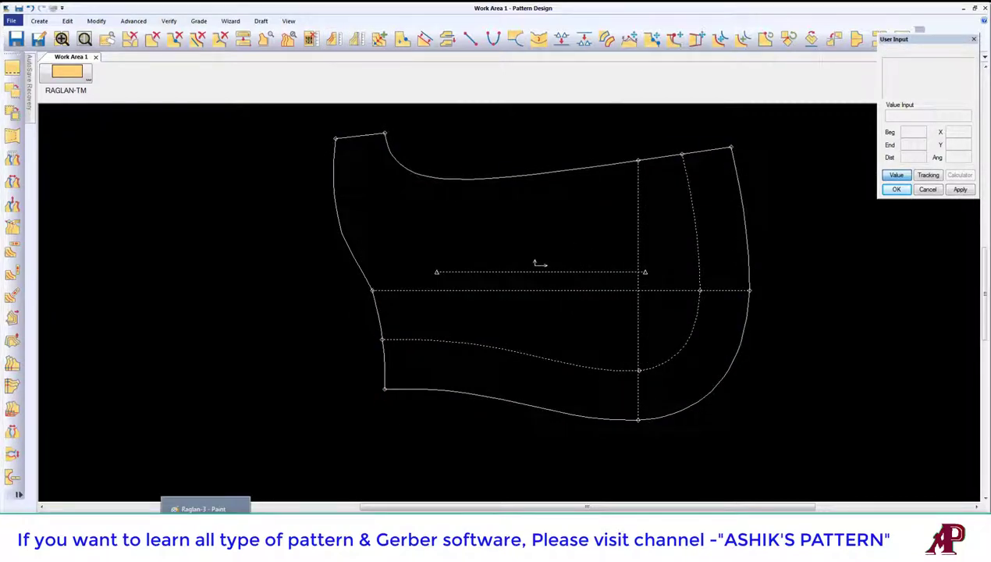
Review the measurement chart in Paint, then return to Gerber and pick the 2-Point Line tool.
key("alt+Tab")
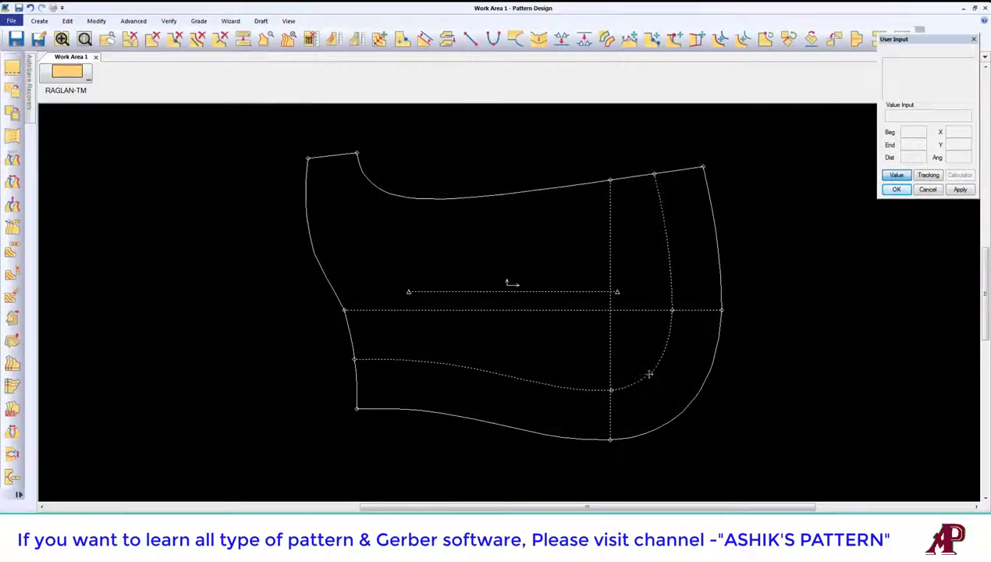
left_click(471, 40)
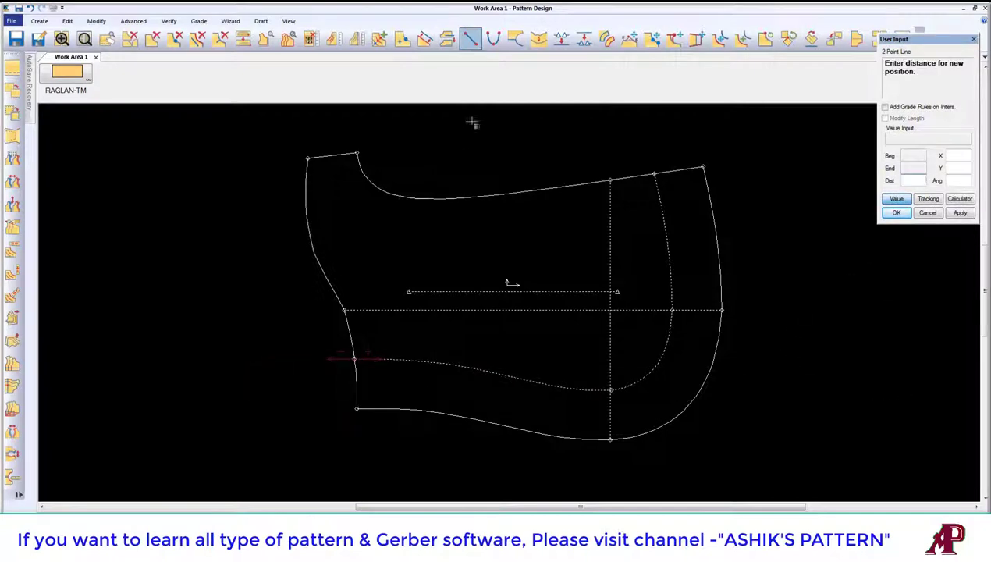
Smooth the left side seam from a chosen start point using manually placed range markers.
left_click(517, 39)
left_click(349, 242)
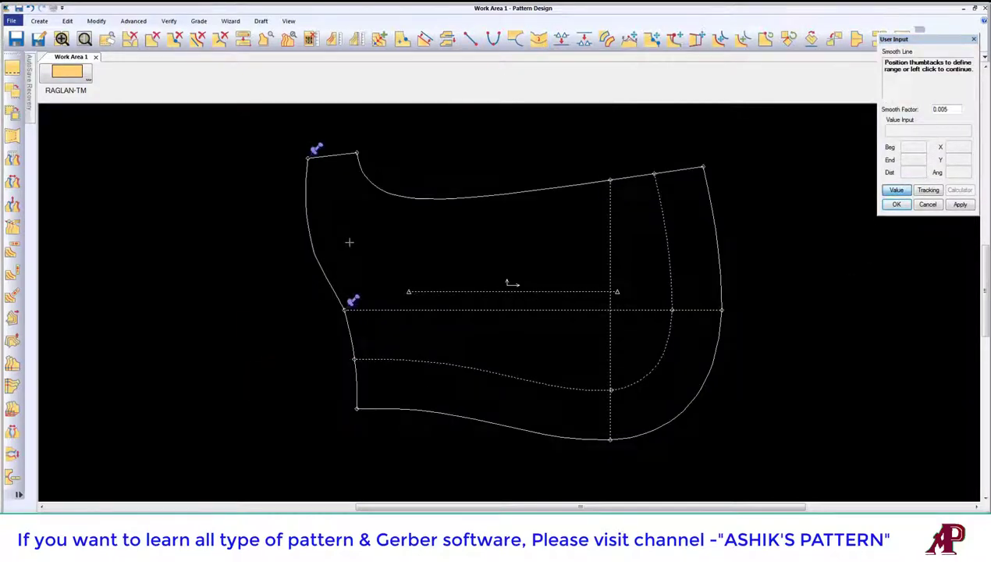
left_click(313, 178)
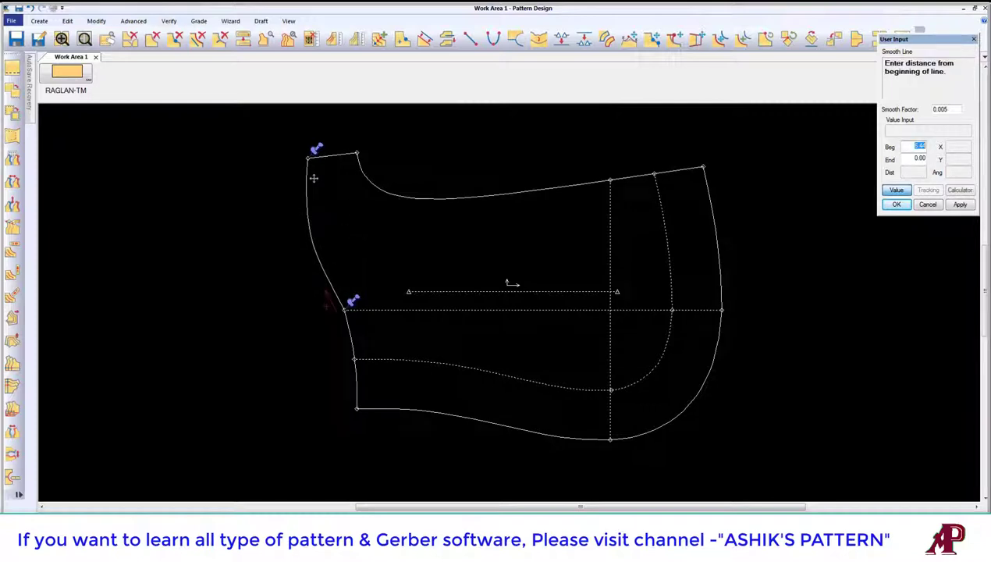
left_click(904, 190)
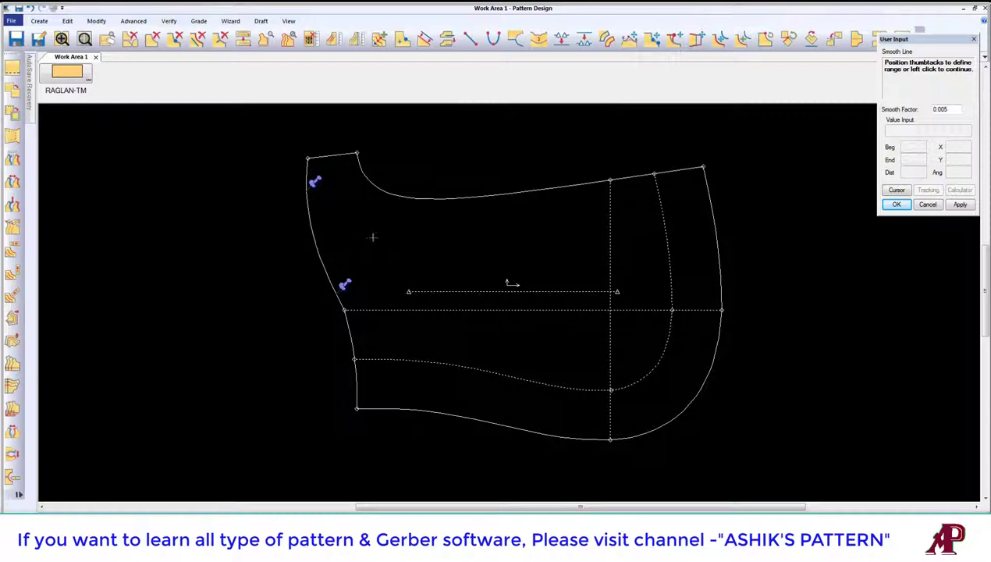
right_click(372, 237)
left_click(367, 235)
Reshape the side seam curve by moving one of its points with Move Smooth.
left_click(629, 37)
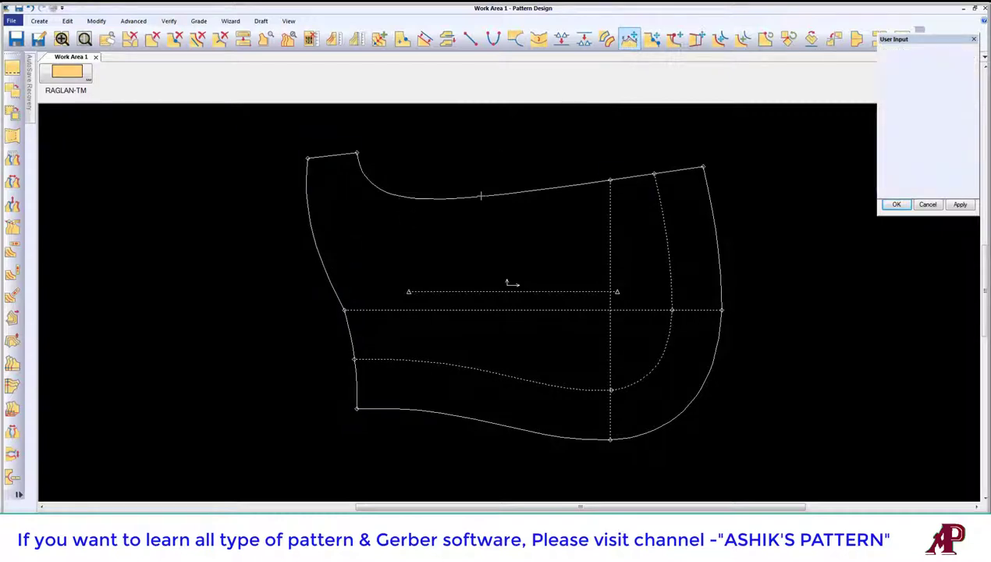
left_click(341, 285)
right_click(339, 281)
left_click(327, 281)
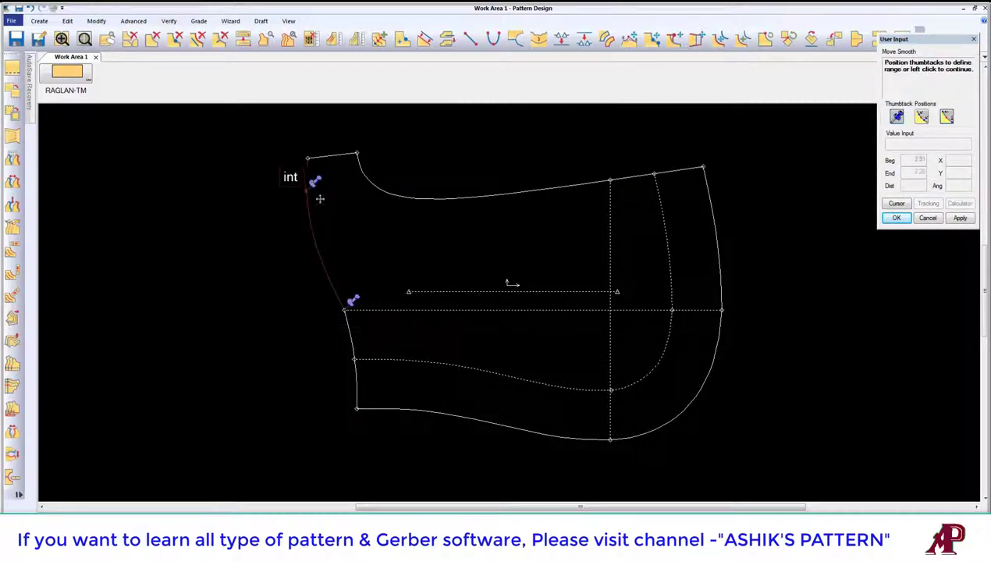
scroll(343, 276, "up", 2)
left_click(324, 288)
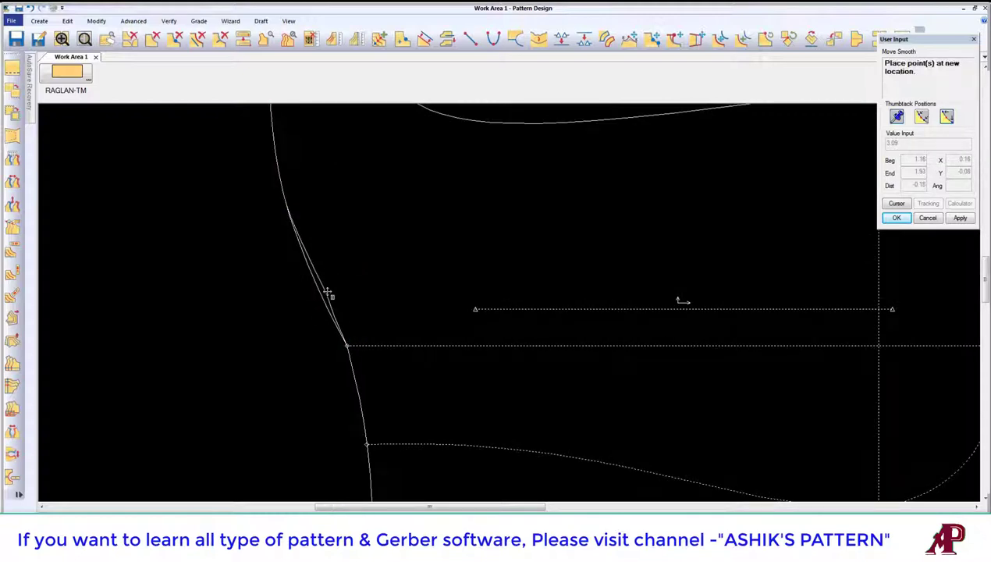
left_click(328, 293)
right_click(329, 301)
left_click(343, 304)
Slide the upper range marker down the seam and move a second, lower side seam point.
scroll(332, 197, "down", 2)
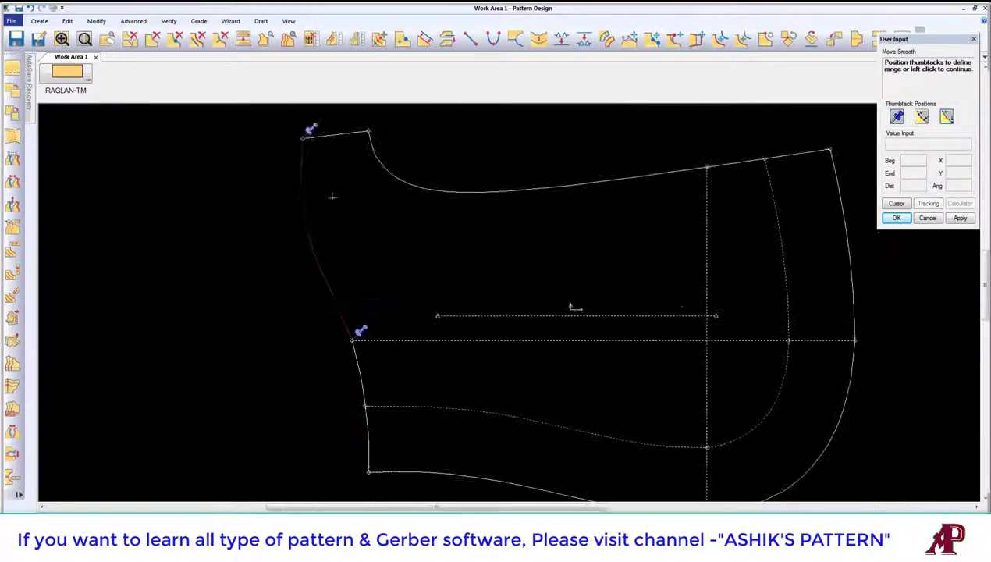
left_click_drag(317, 166, 338, 254)
scroll(353, 320, "up", 2)
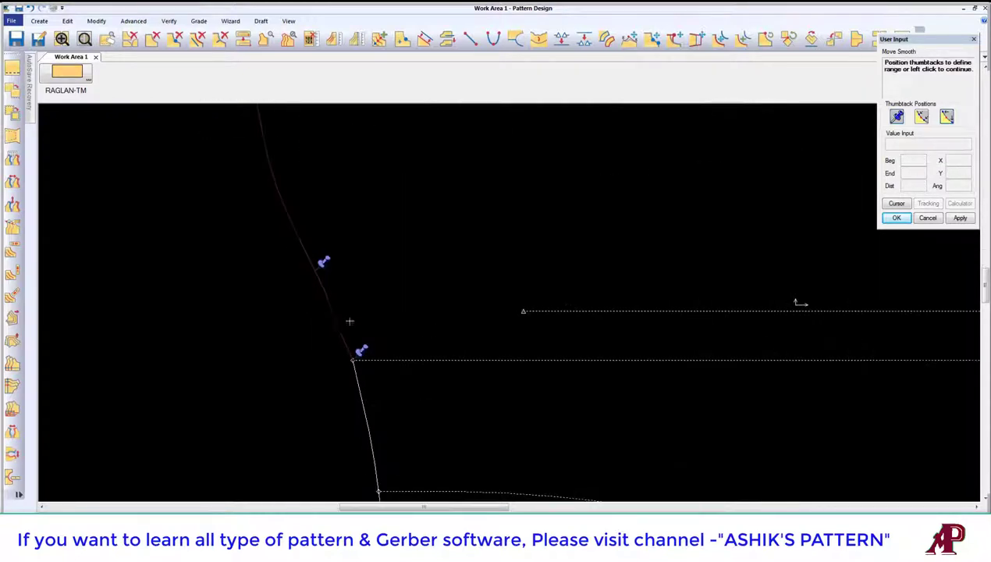
left_click(343, 323)
left_click(343, 327)
scroll(356, 376, "down", 2)
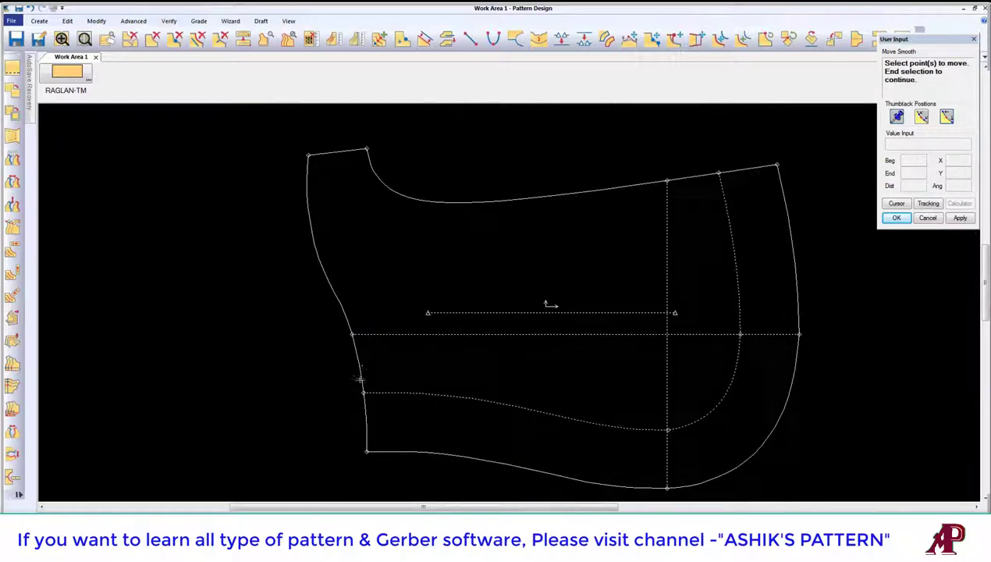
scroll(383, 289, "up", 1)
scroll(387, 272, "down", 1)
right_click(375, 226)
left_click(411, 230)
Re-smooth the side seam within the pinned range.
left_click(539, 38)
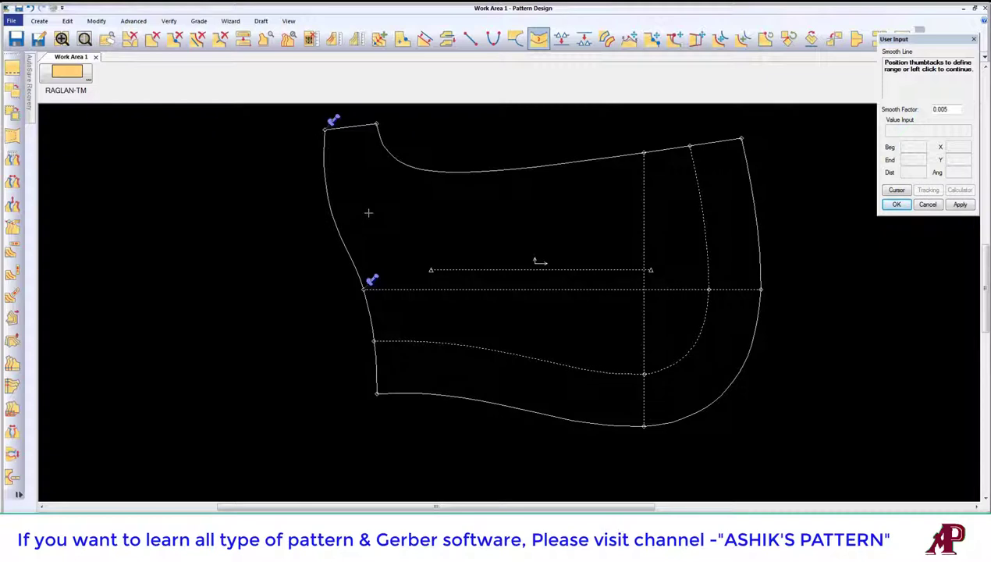
left_click(333, 192)
right_click(361, 211)
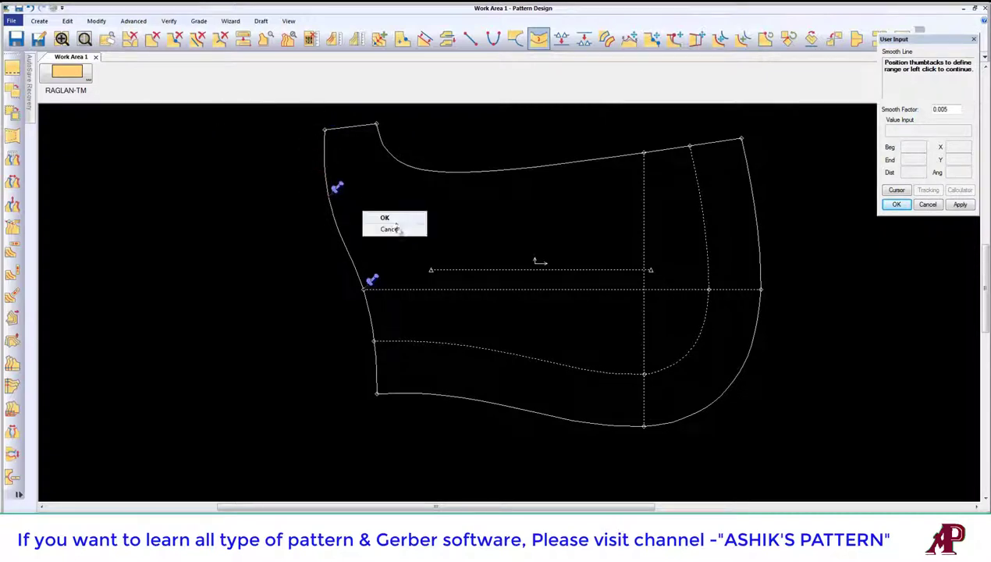
left_click(381, 216)
Smooth the start of the top curve near the upper corner.
left_click(406, 161)
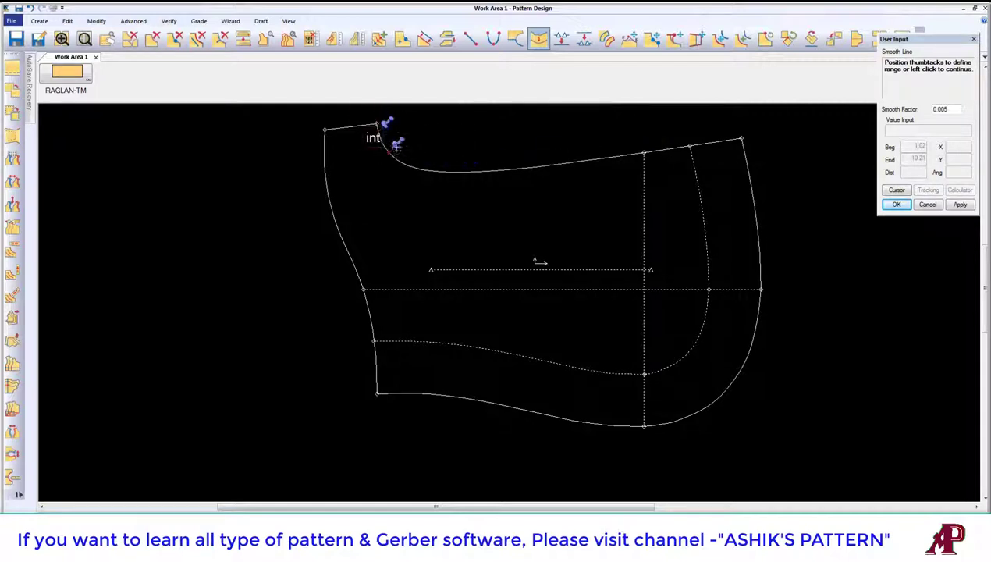
right_click(445, 139)
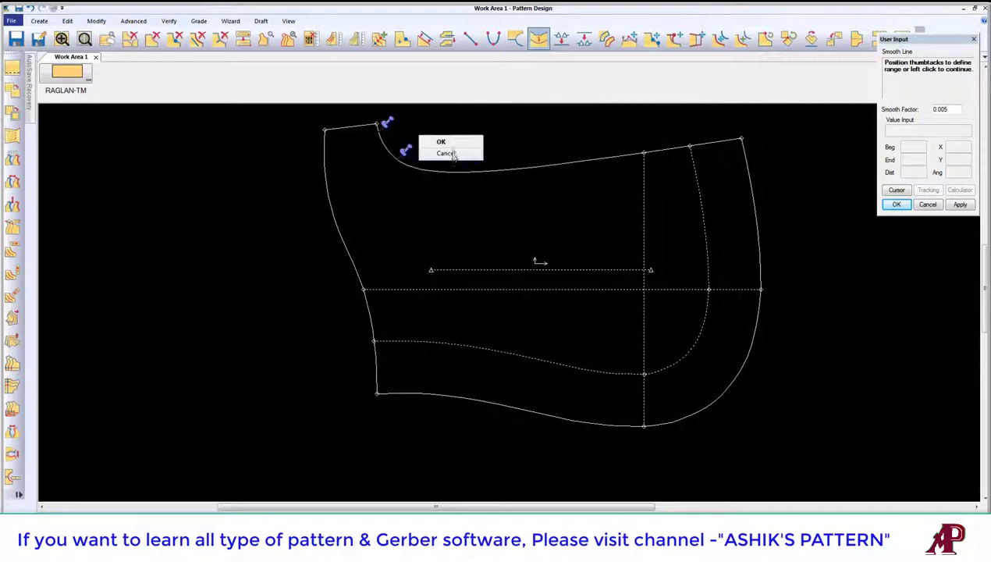
left_click(449, 159)
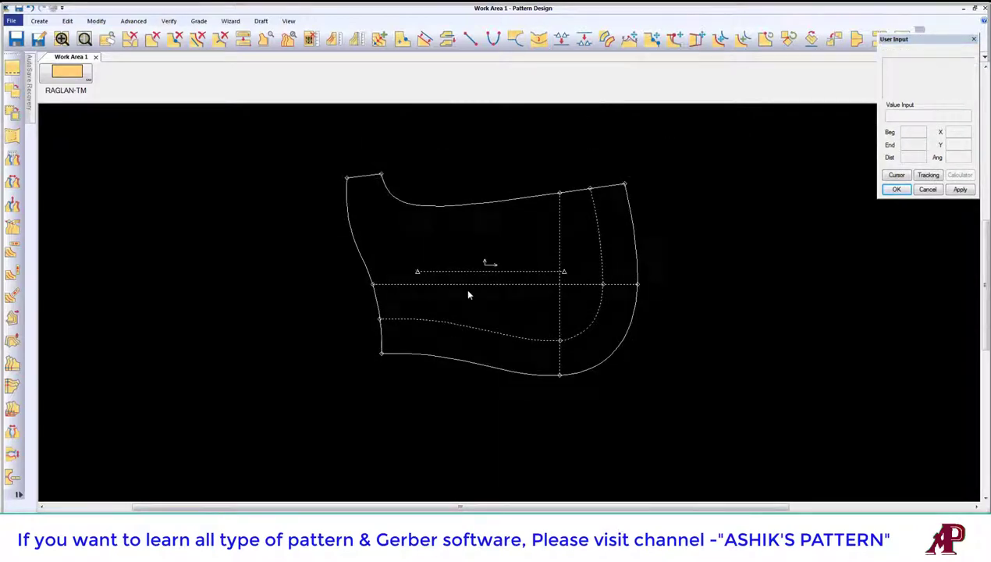
scroll(465, 289, "up", 2)
scroll(450, 334, "down", 2)
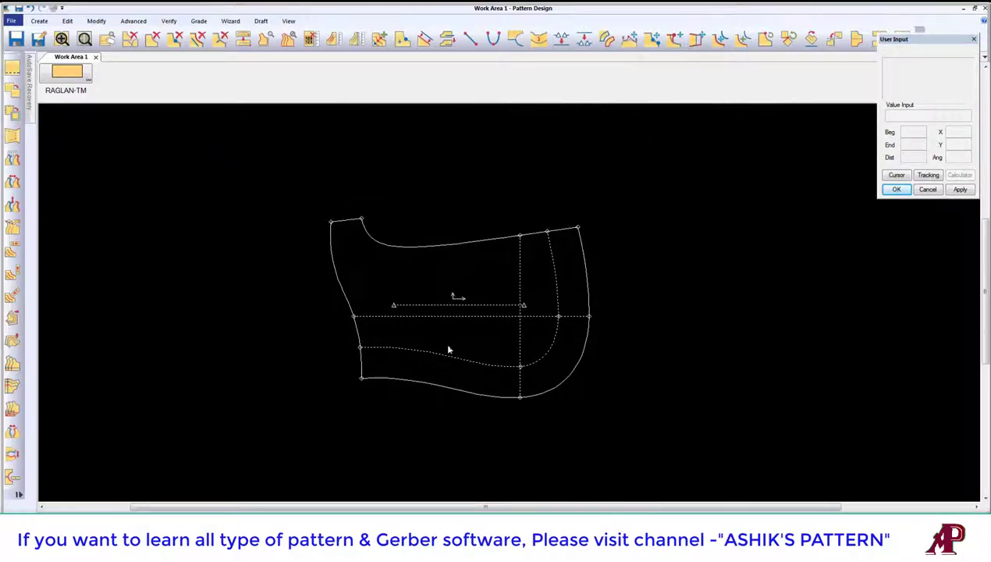
scroll(449, 348, "up", 2)
Draw a long horizontal line from the lower facing curve's left end and measure it.
left_click(469, 38)
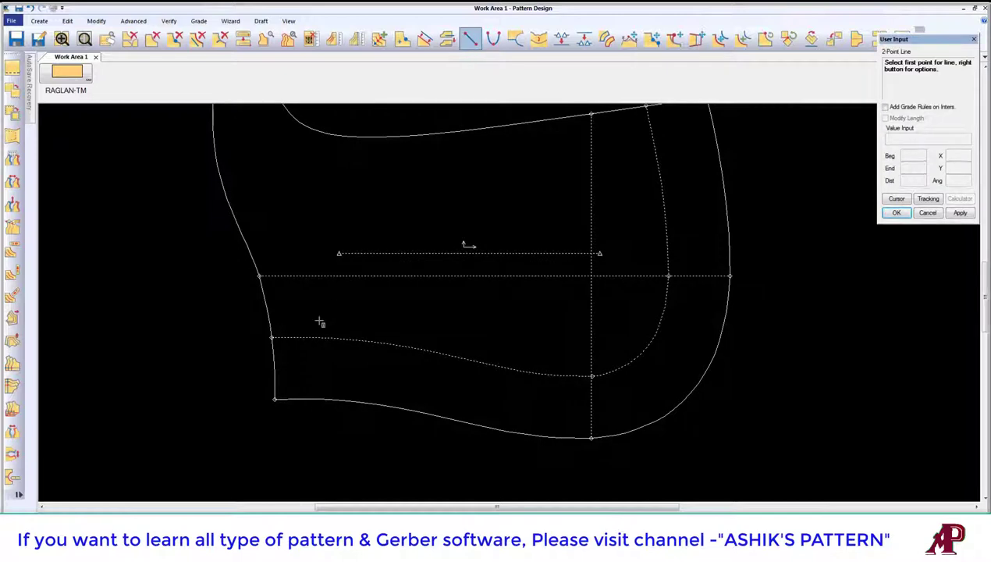
left_click(271, 338)
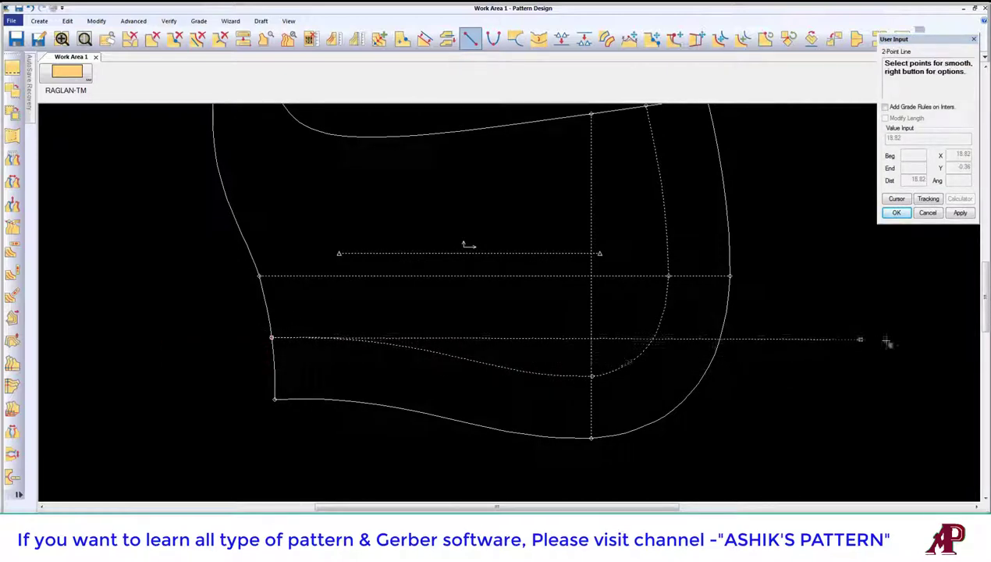
left_click(911, 338)
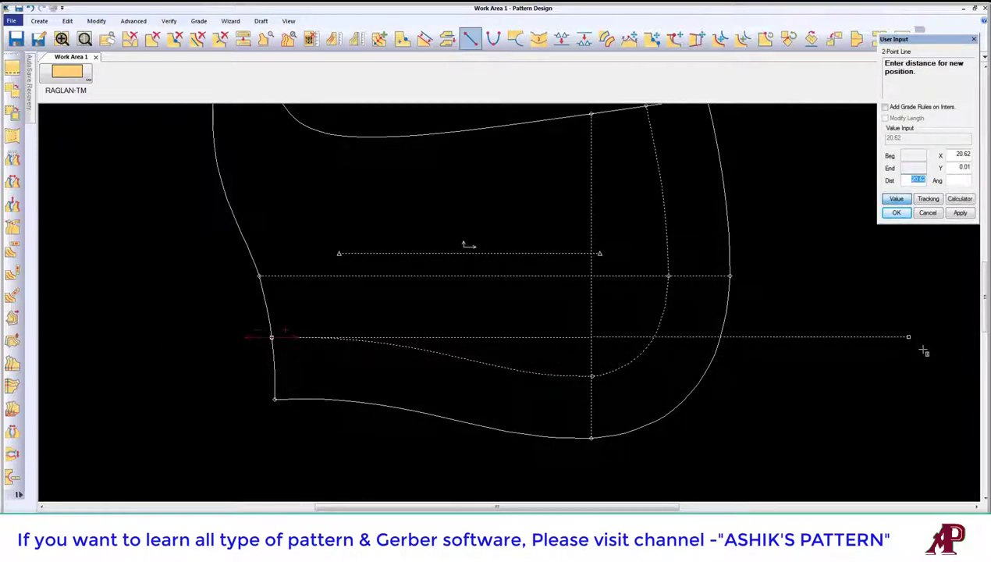
key("Return")
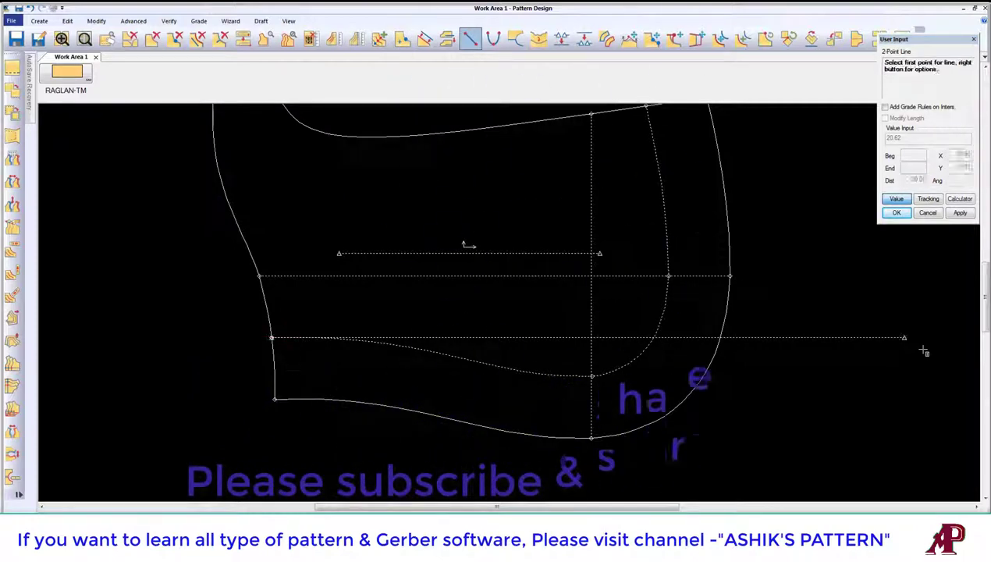
left_click(333, 38)
left_click(776, 337)
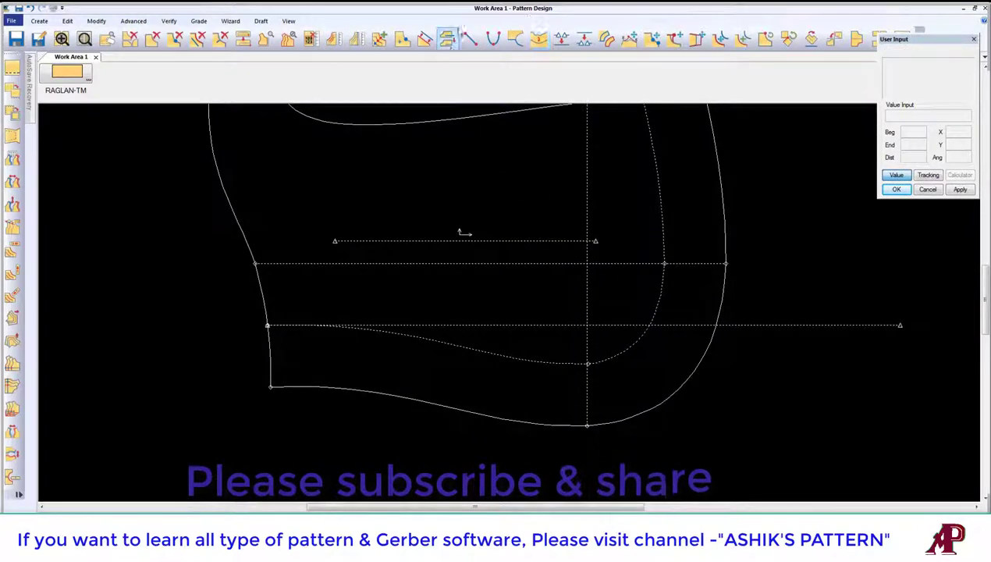
Offset the new horizontal line evenly by 4 to create a parallel line below it.
left_click(424, 38)
left_click(519, 325)
right_click(396, 374)
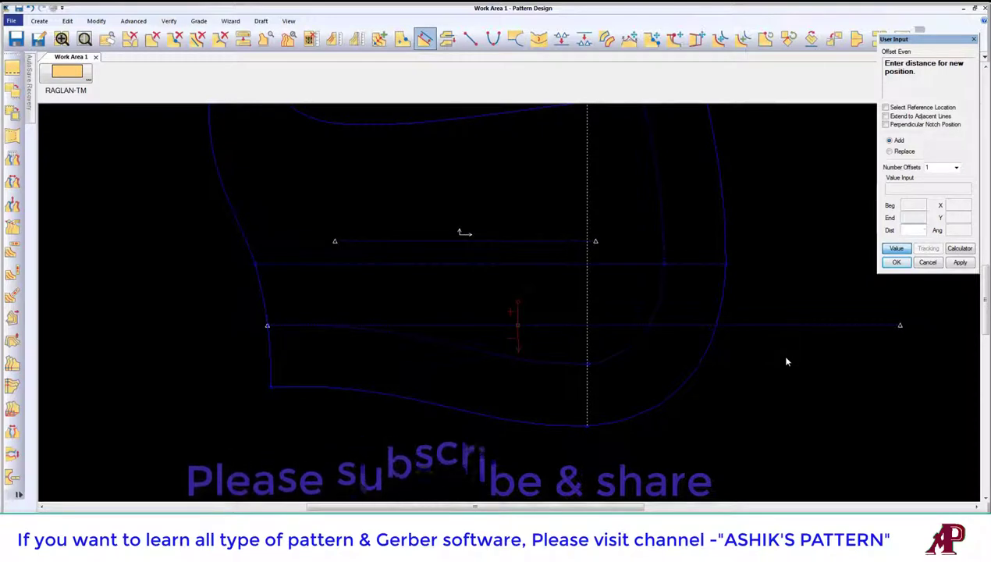
type("4")
key("Return")
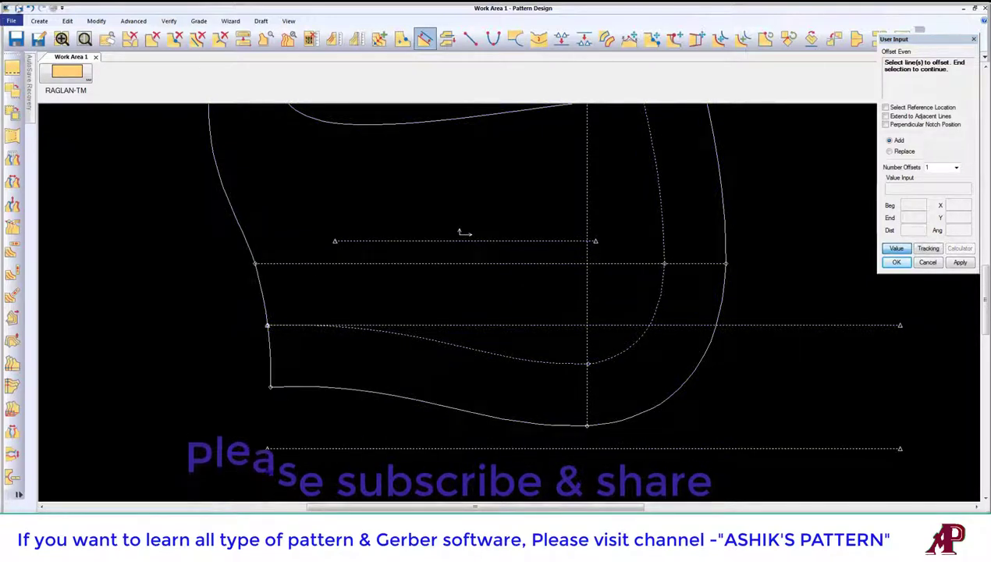
left_click(471, 39)
left_click(425, 38)
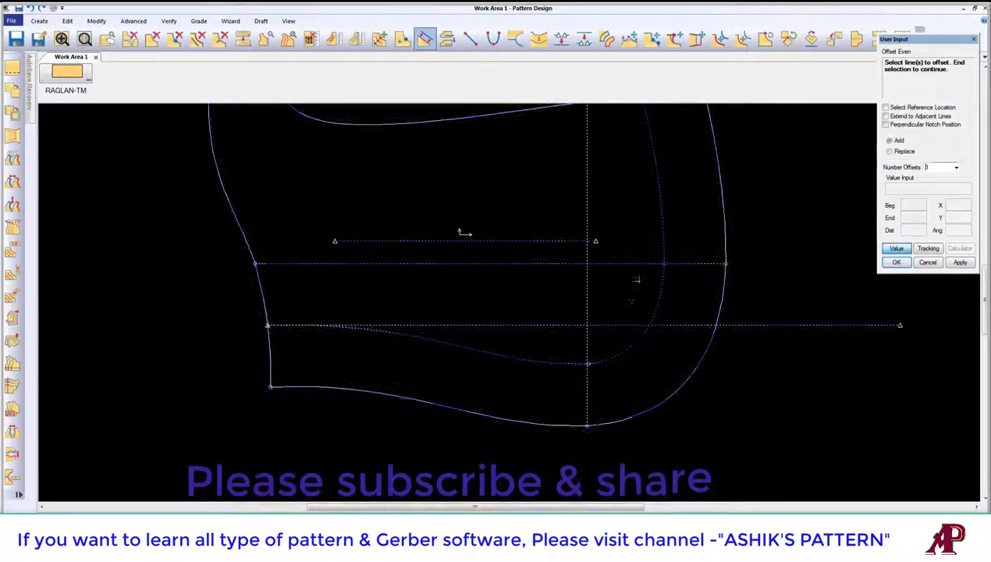
right_click(621, 329)
left_click(641, 334)
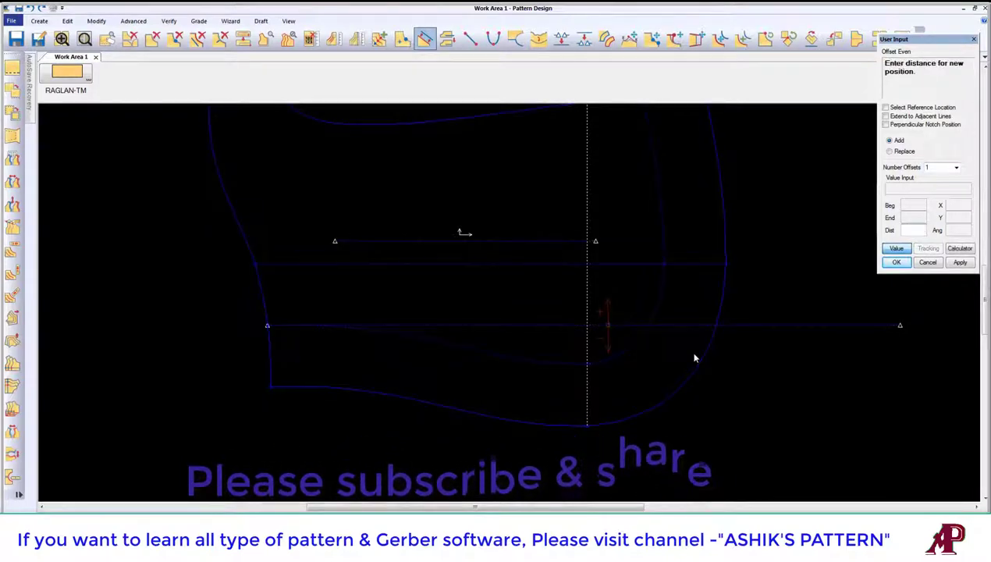
type("4")
key("Return")
right_click(325, 322)
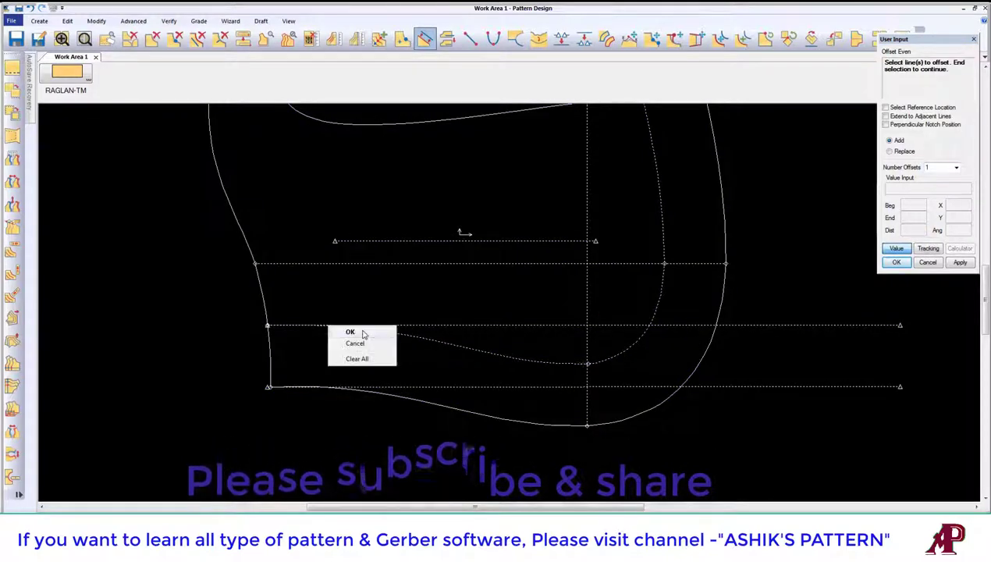
left_click(342, 331)
Draw a vertical line joining the right ends of the two long horizontal lines.
left_click(13, 363)
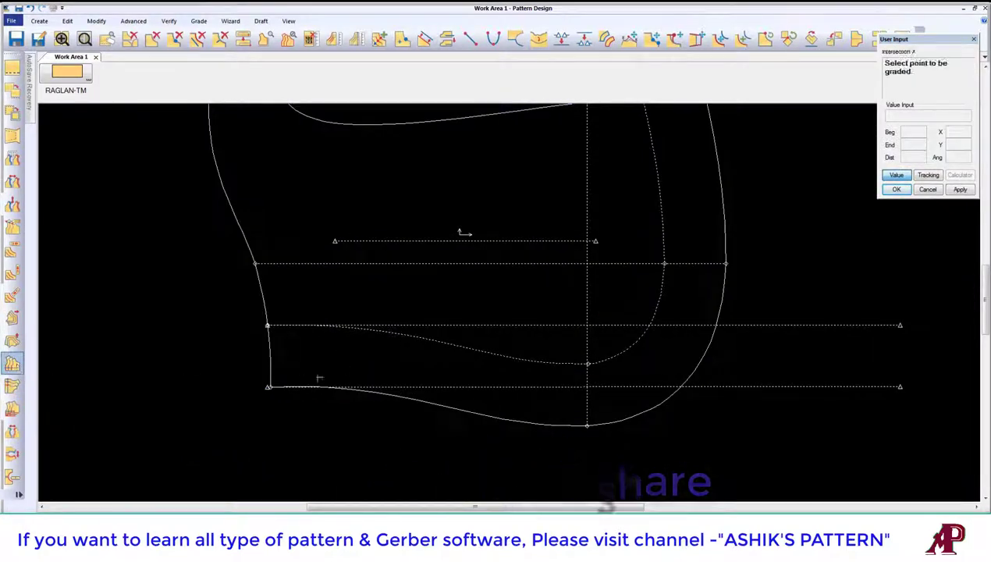
left_click(264, 327)
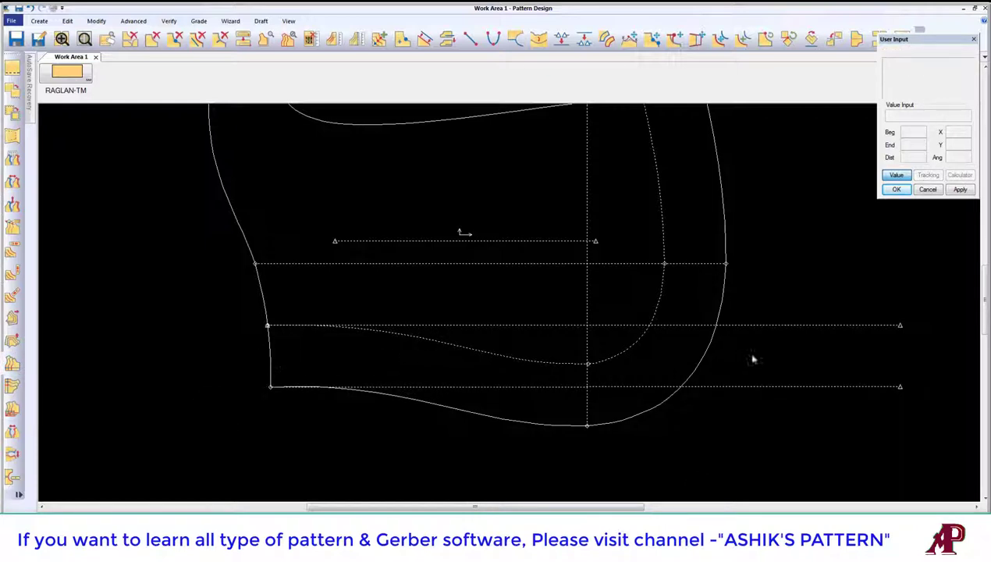
left_click(471, 38)
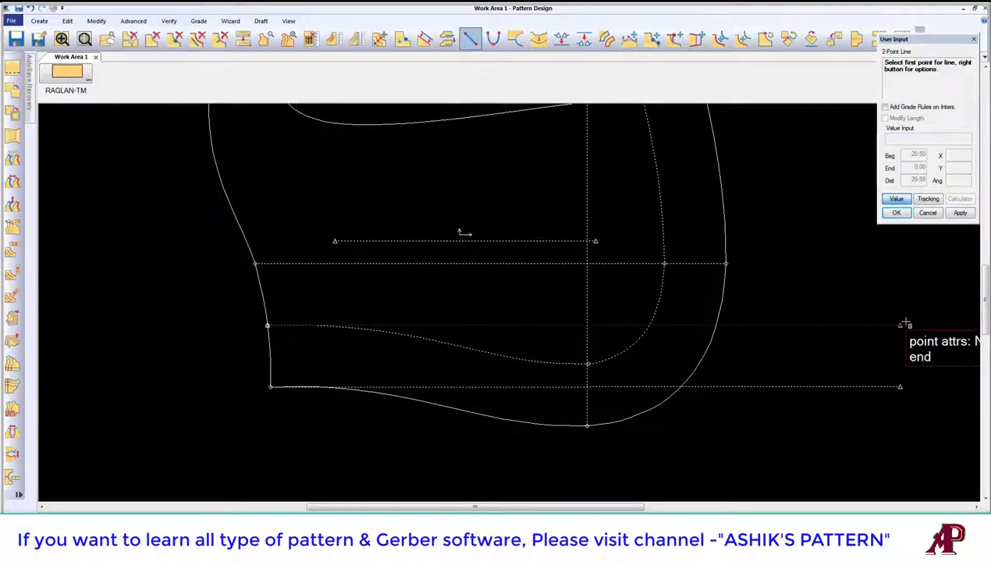
left_click(900, 325)
left_click(898, 200)
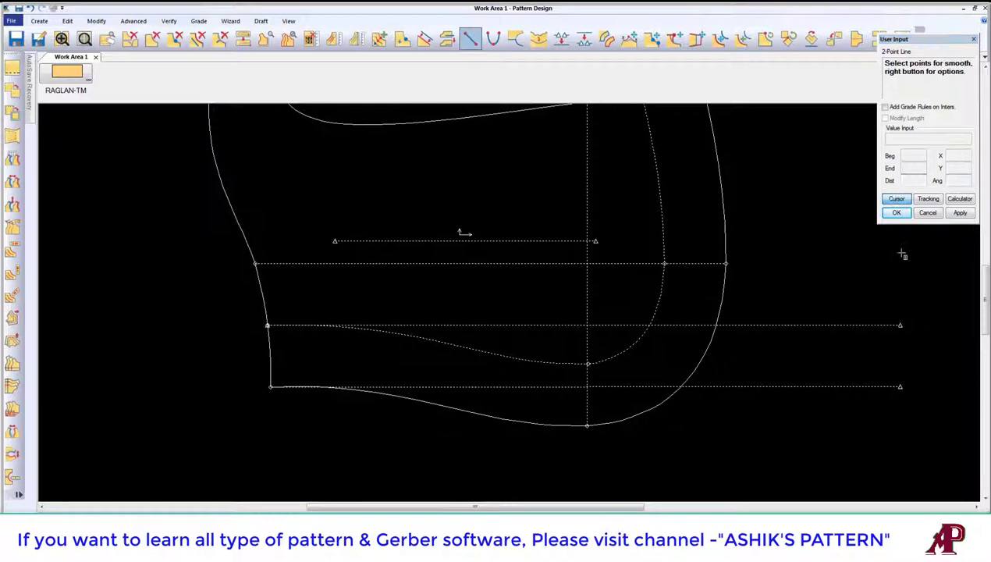
left_click(900, 387)
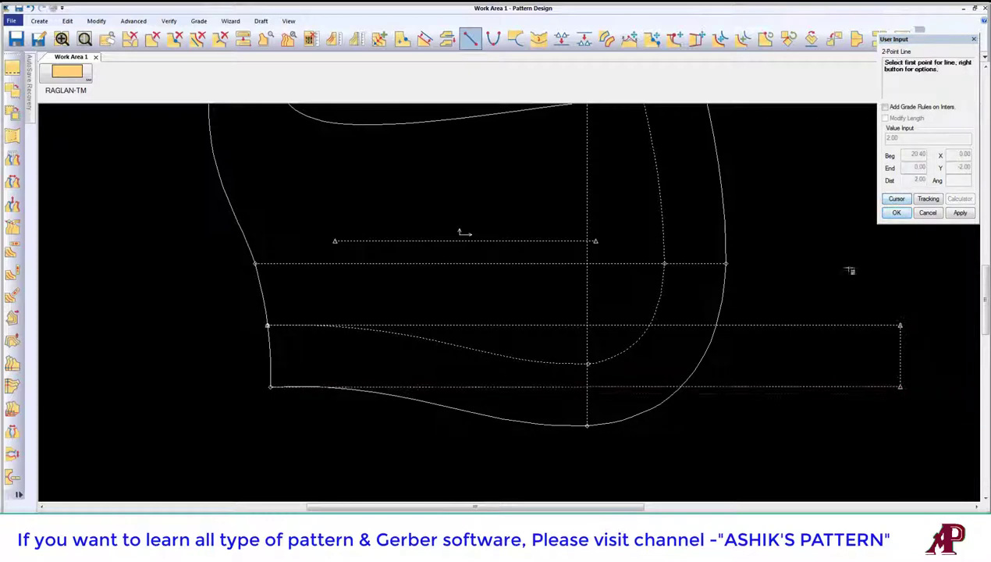
Grade the intersection on the vertical line and add a grade point on the horizontal line.
left_click(12, 407)
left_click(900, 326)
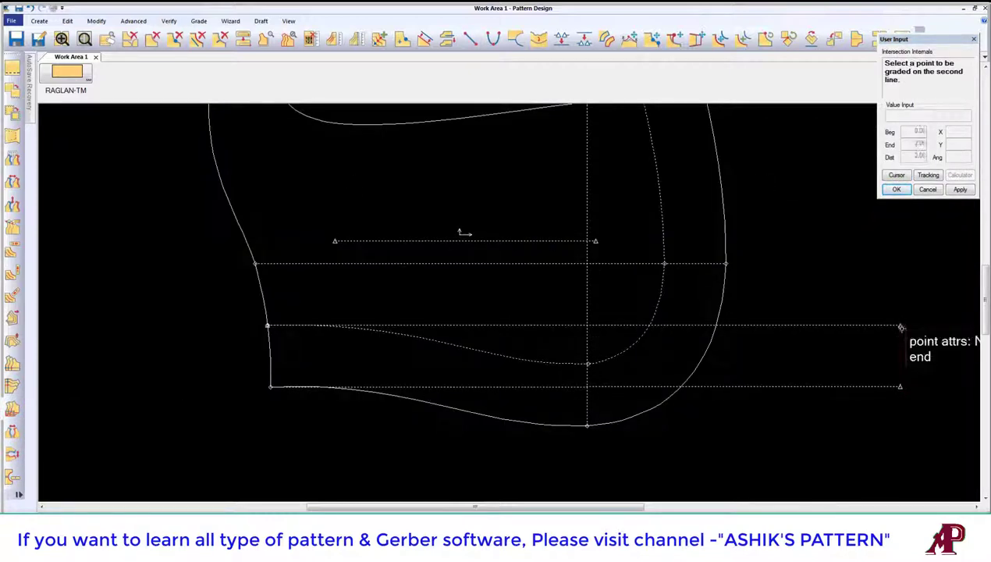
left_click(898, 329)
left_click(904, 381)
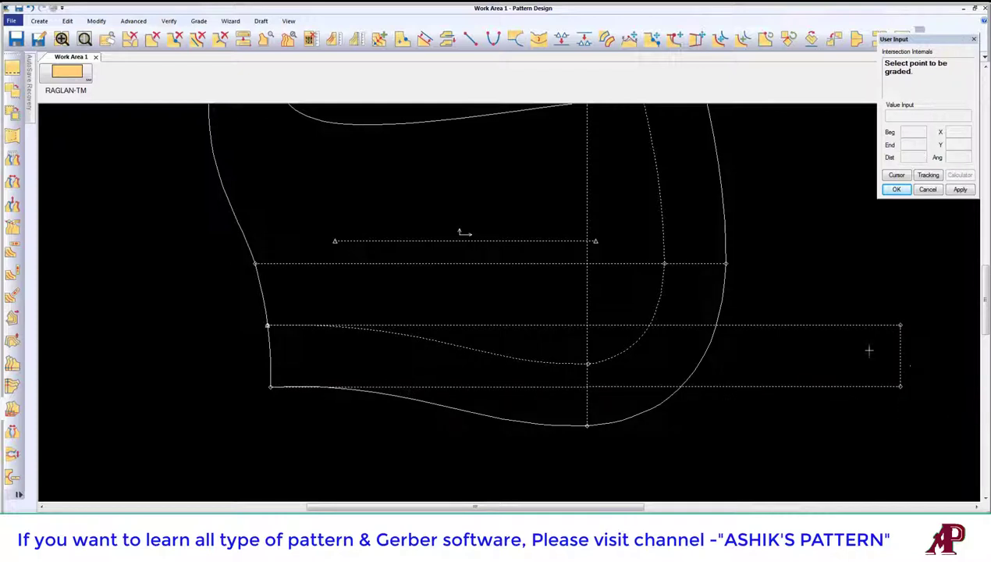
left_click(492, 37)
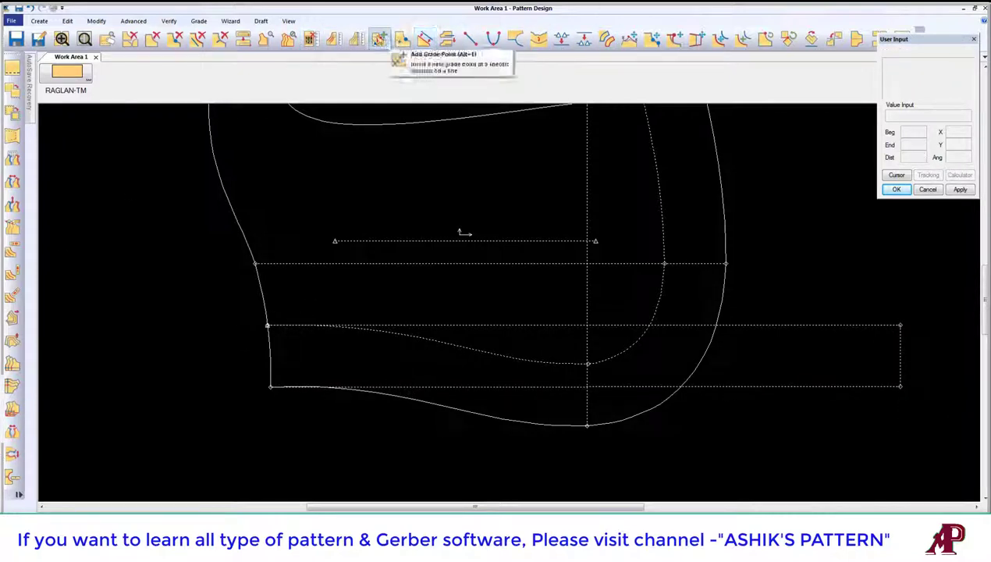
left_click(379, 38)
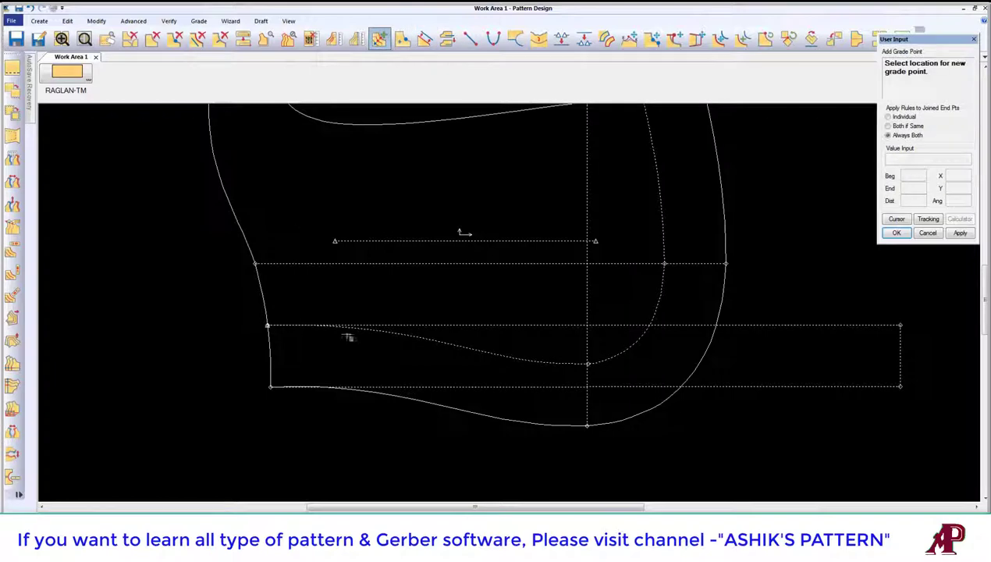
left_click(342, 263)
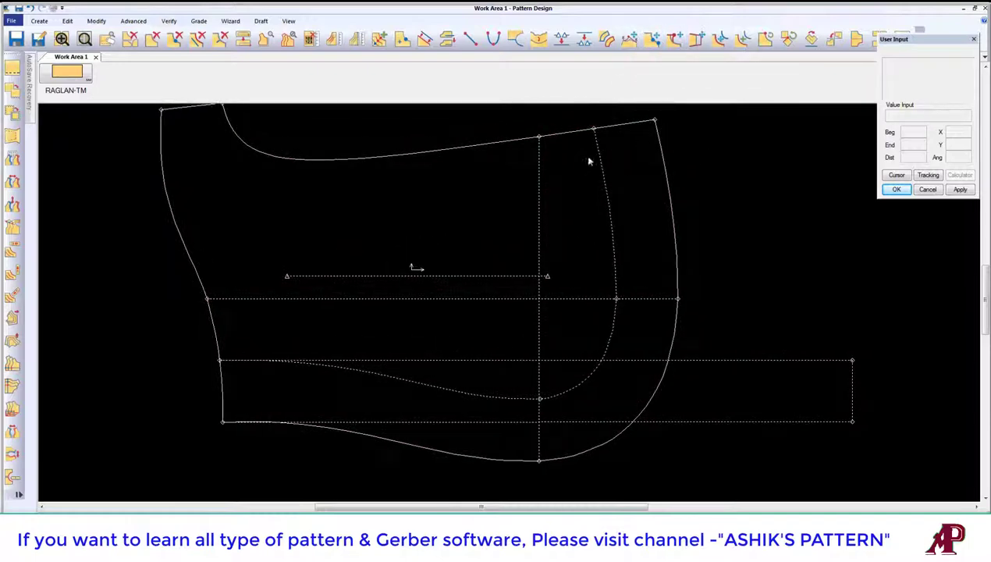
left_click(629, 39)
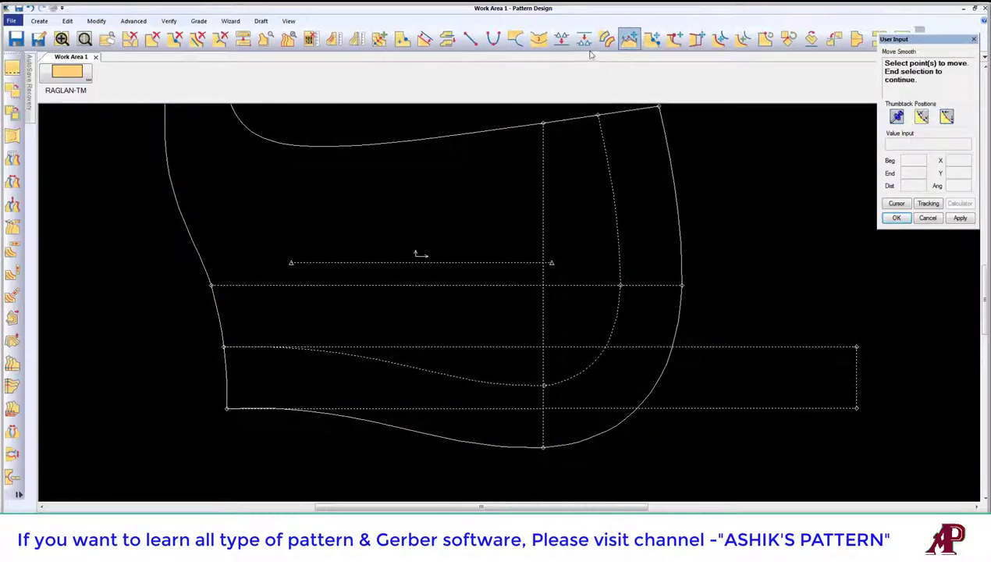
left_click(336, 39)
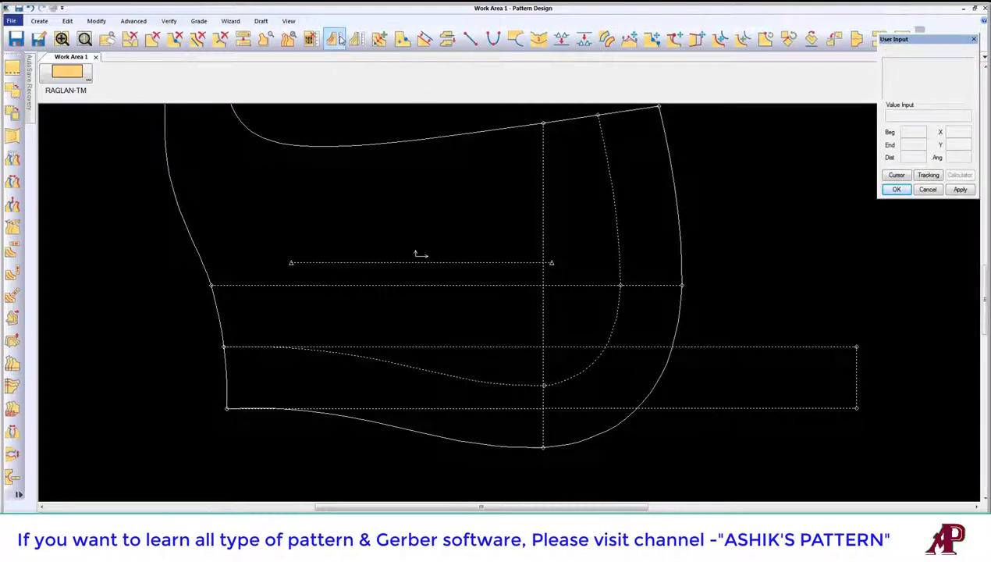
left_click(739, 346)
right_click(701, 297)
left_click(716, 303)
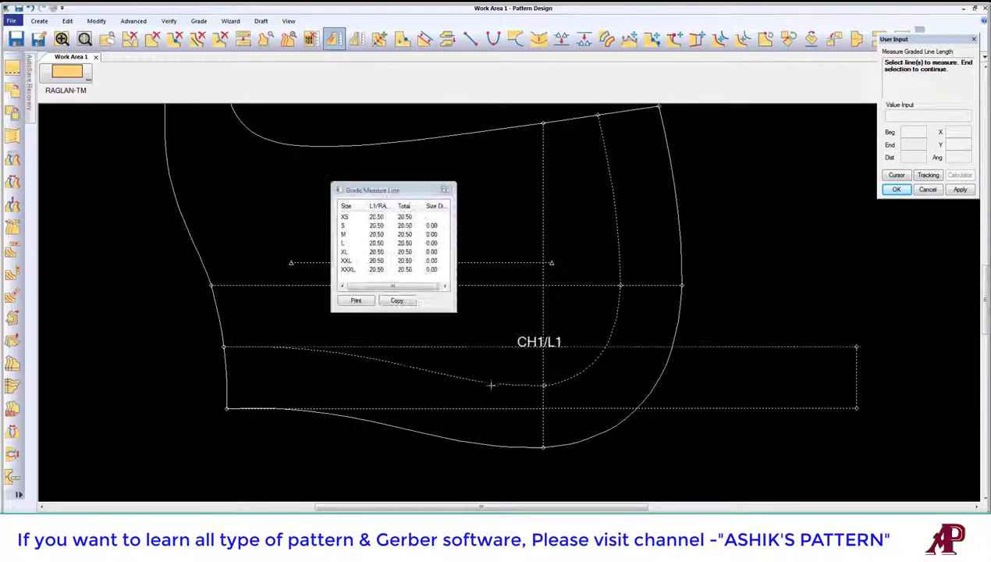
right_click(620, 248)
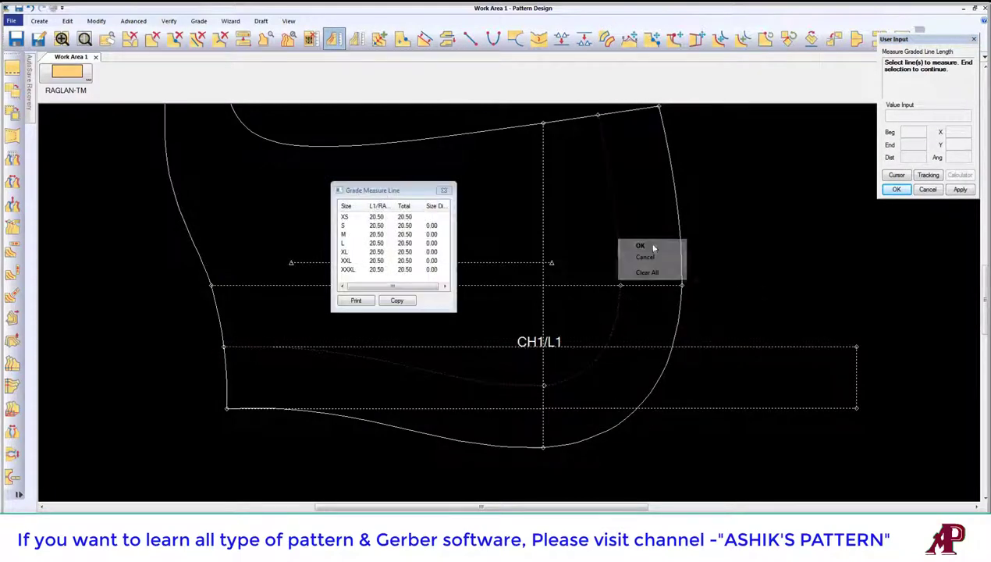
left_click(637, 243)
key("Escape")
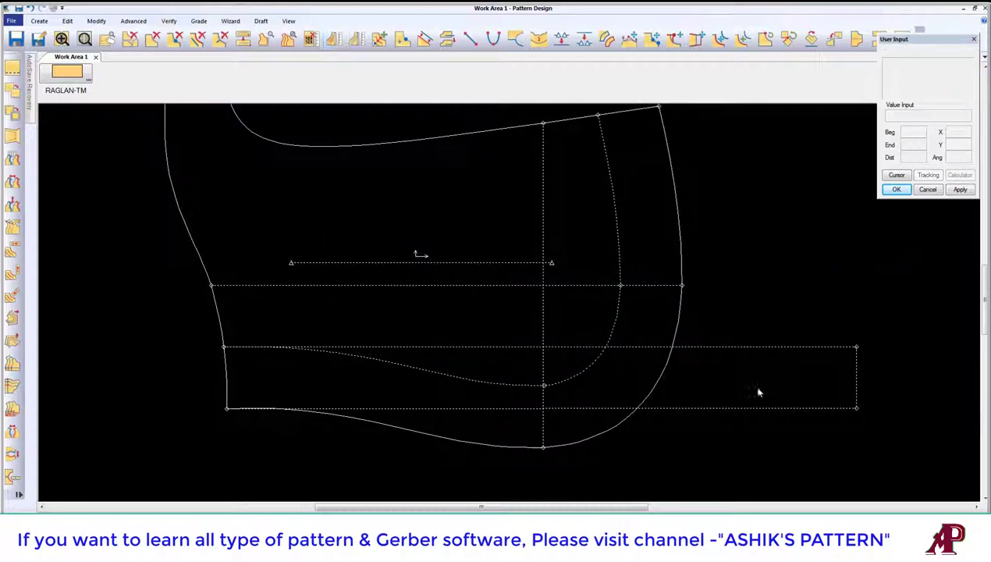
scroll(746, 406, "down", 1)
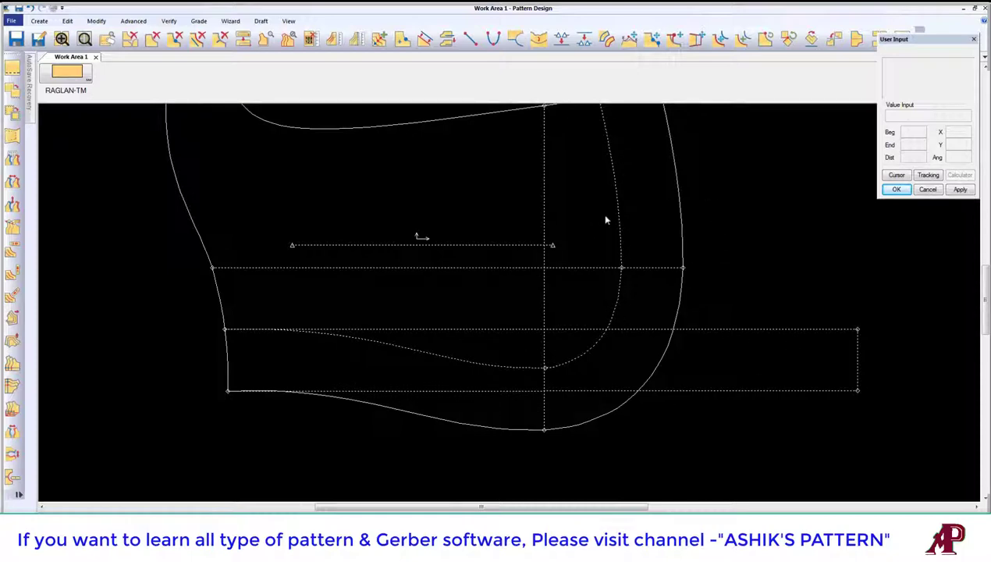
scroll(605, 221, "up", 1)
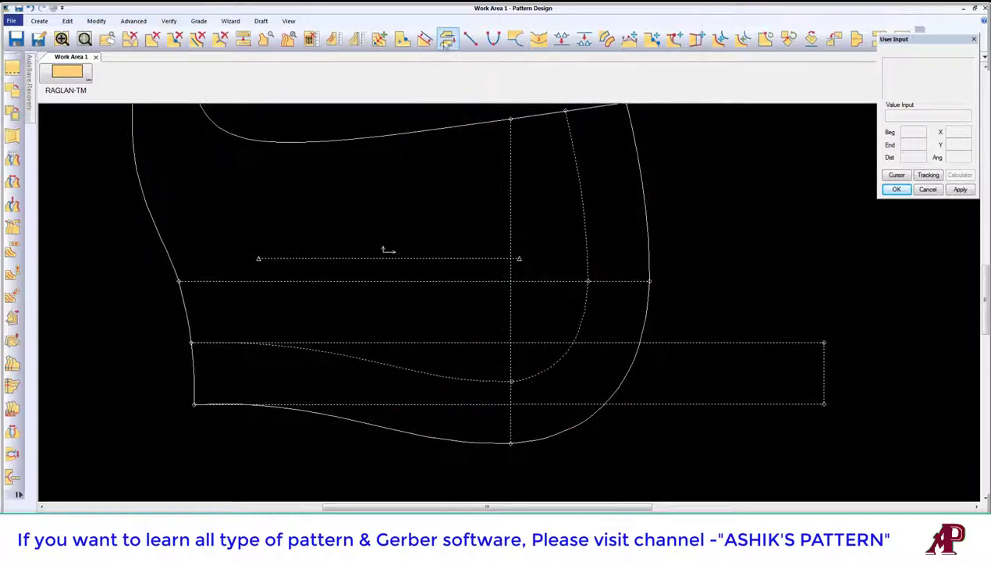
Trace the band's four outline lines into a new piece placed below the Raglan piece.
left_click(607, 38)
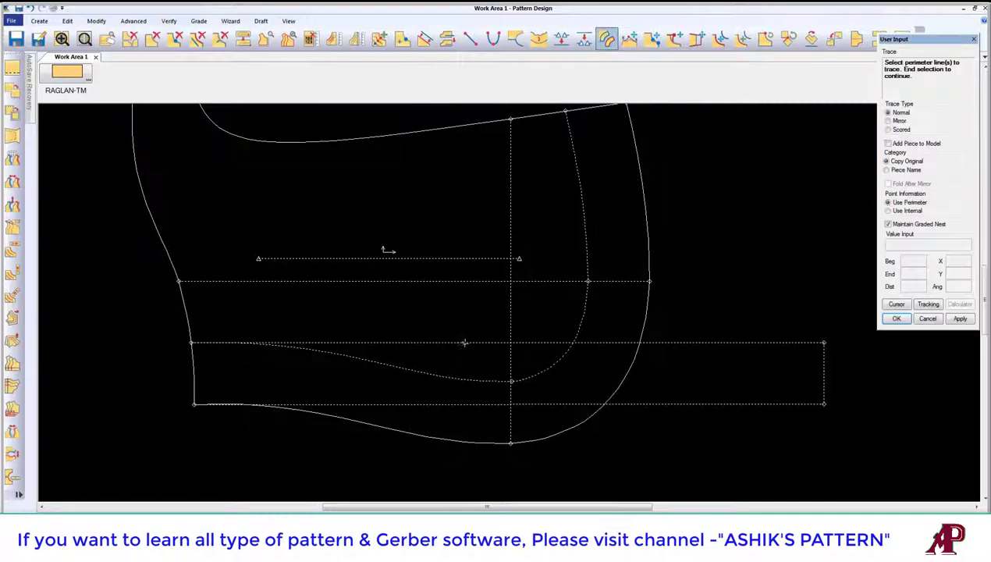
right_click(654, 328)
left_click(822, 372)
left_click(776, 403)
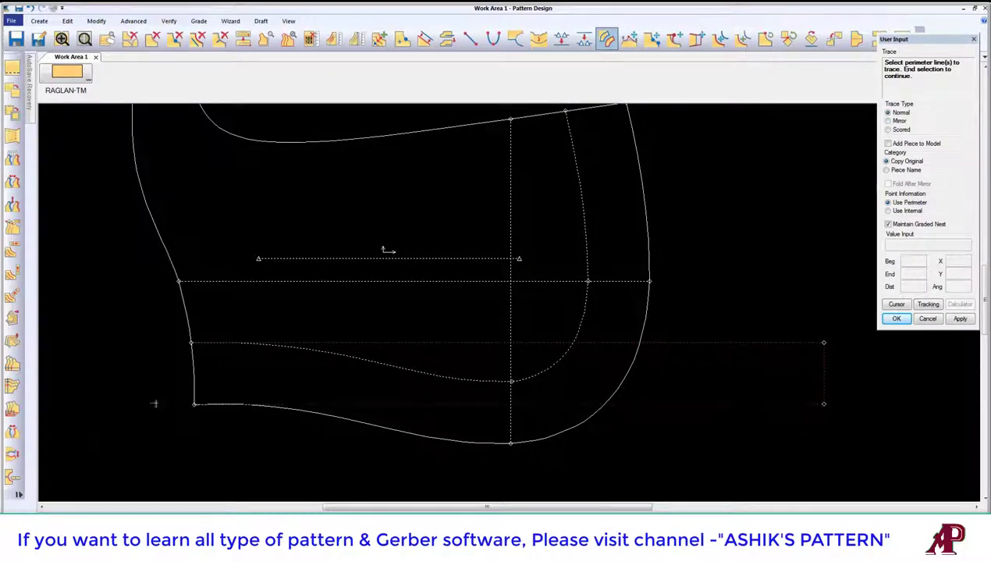
left_click(193, 381)
right_click(207, 350)
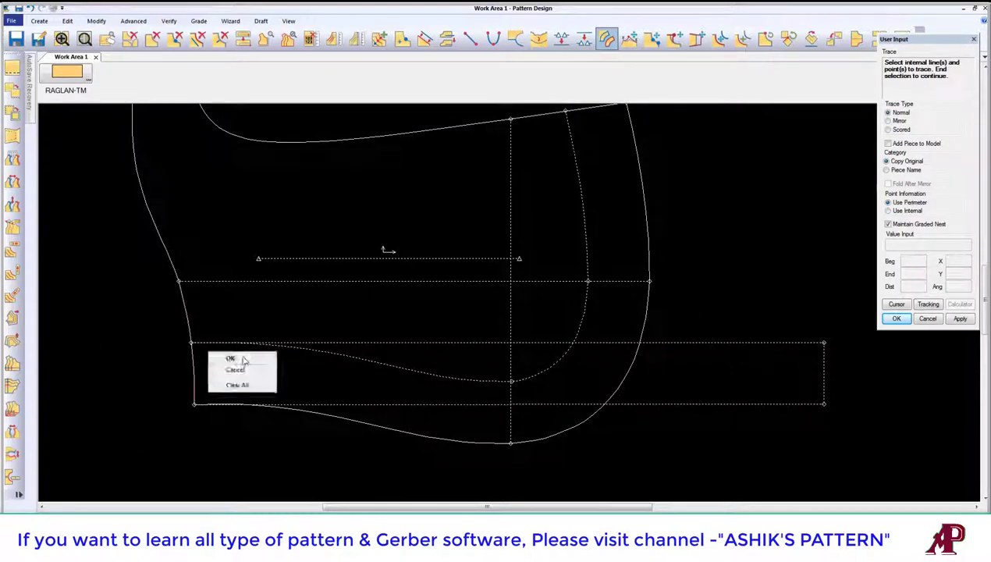
left_click(233, 355)
scroll(508, 328, "down", 2)
left_click(485, 405)
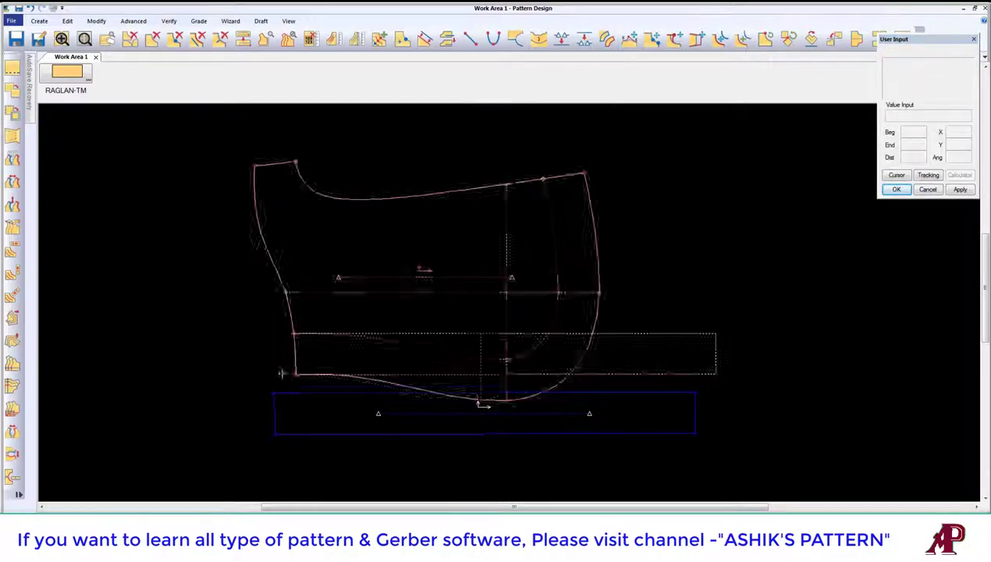
left_click_drag(295, 356, 285, 334)
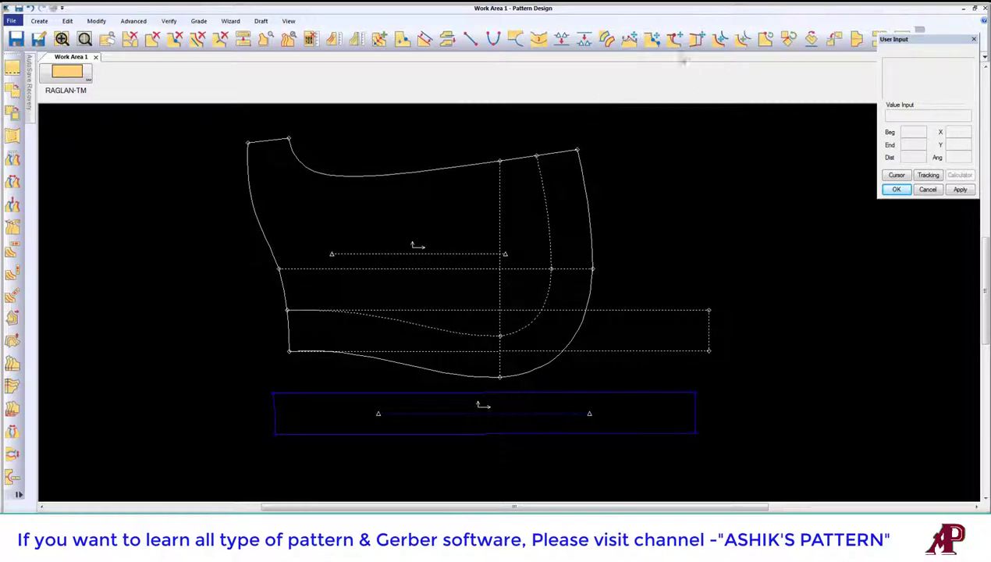
Pick two match points on the Raglan piece for Set and Rotate Piece.
left_click(788, 37)
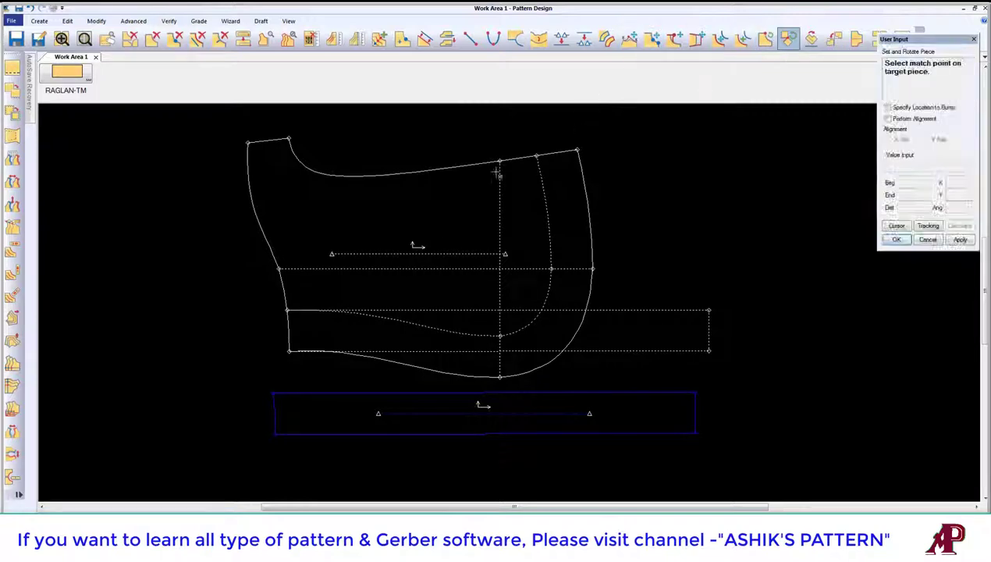
left_click(536, 150)
left_click(542, 177)
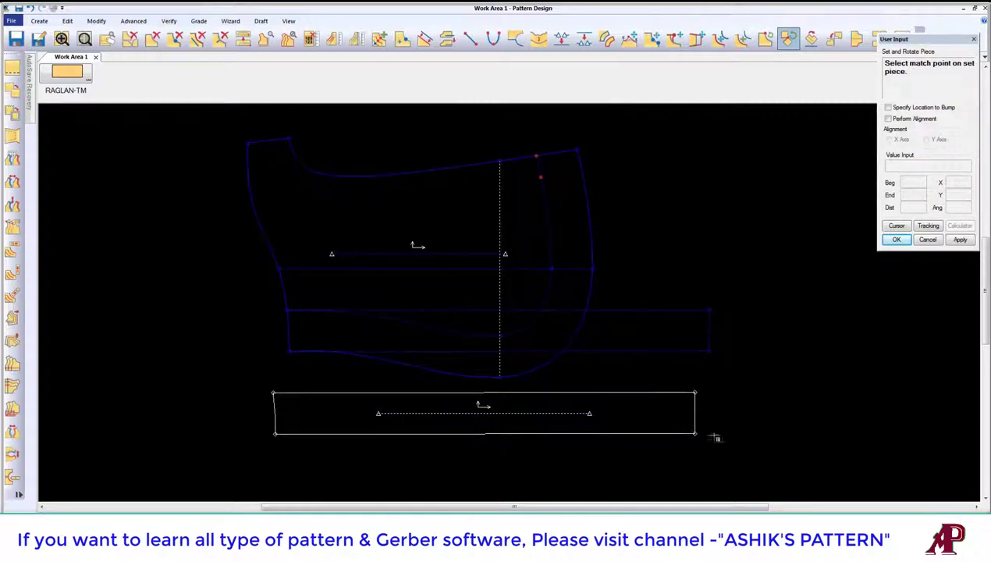
Rotate the strip at the Raglan piece's top corner and drop it right of the pattern.
left_click(692, 393)
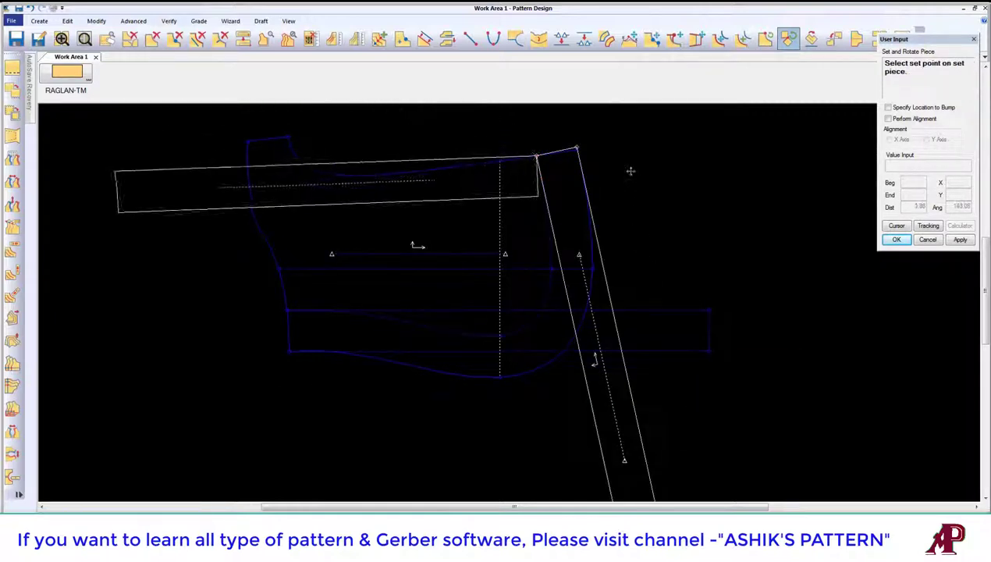
right_click(603, 172)
left_click(620, 174)
right_click(572, 150)
left_click(590, 169)
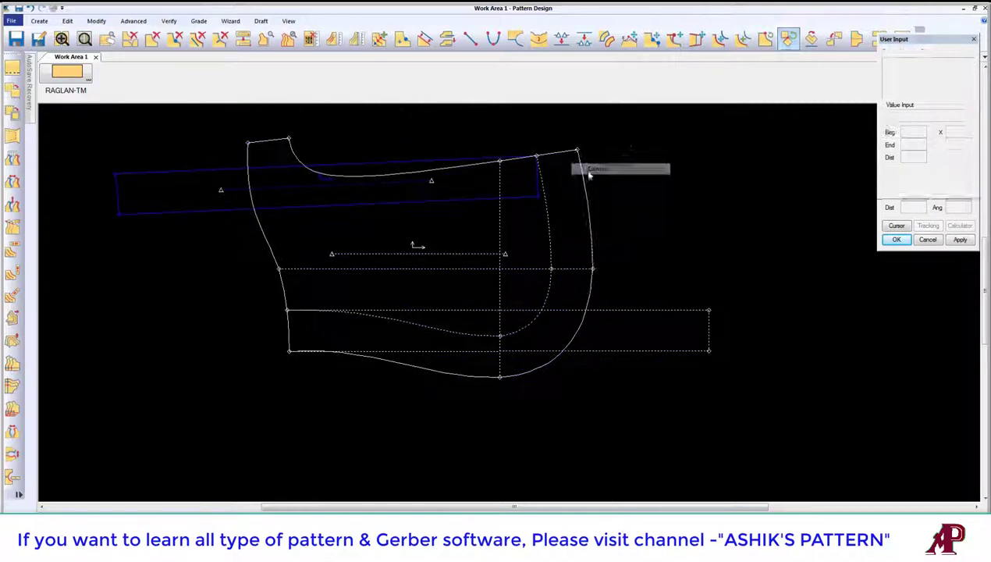
left_click(789, 38)
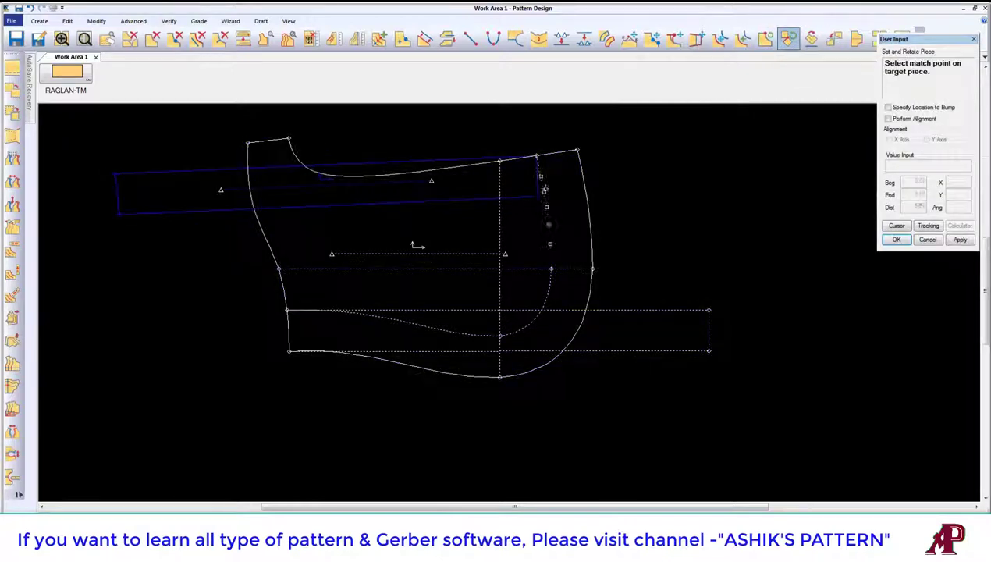
left_click(536, 157)
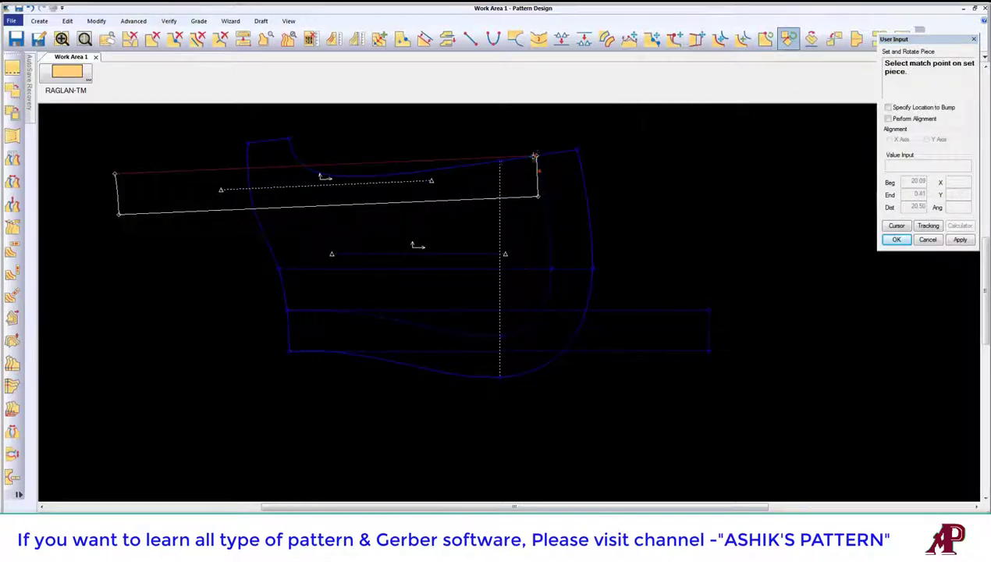
left_click(535, 156)
right_click(559, 149)
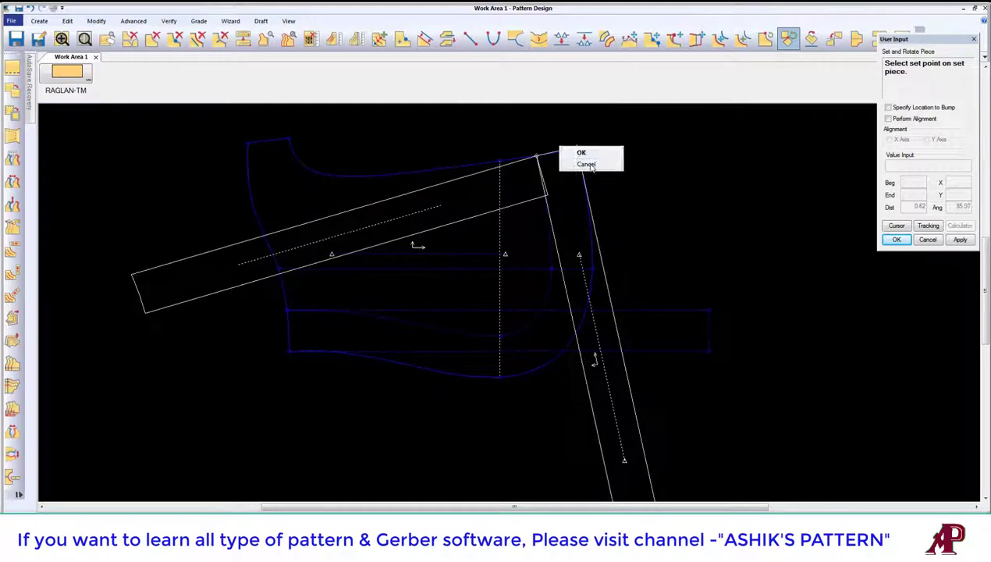
left_click(587, 165)
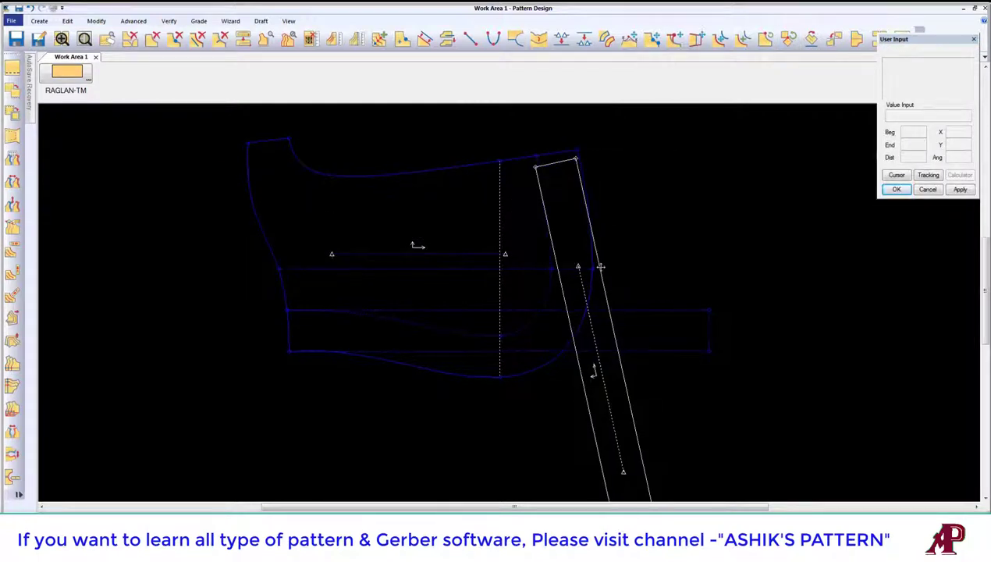
scroll(564, 184, "down", 2)
scroll(564, 183, "up", 4)
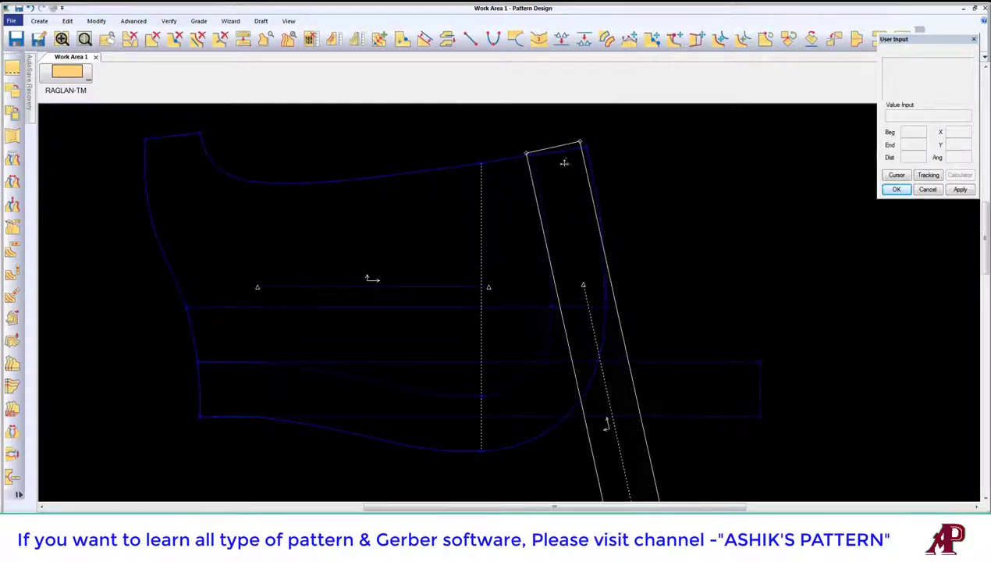
scroll(551, 160, "up", 3)
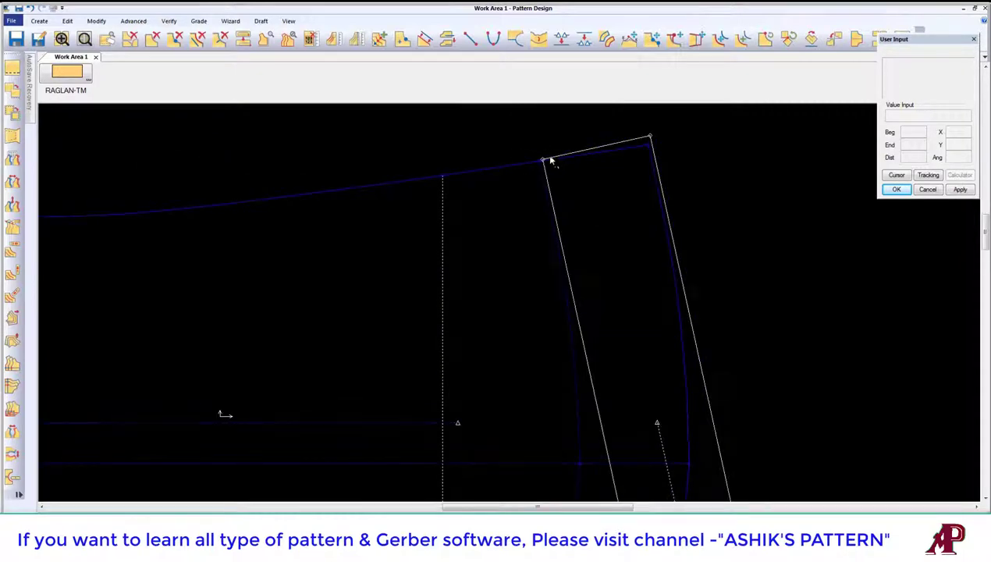
left_click(543, 159)
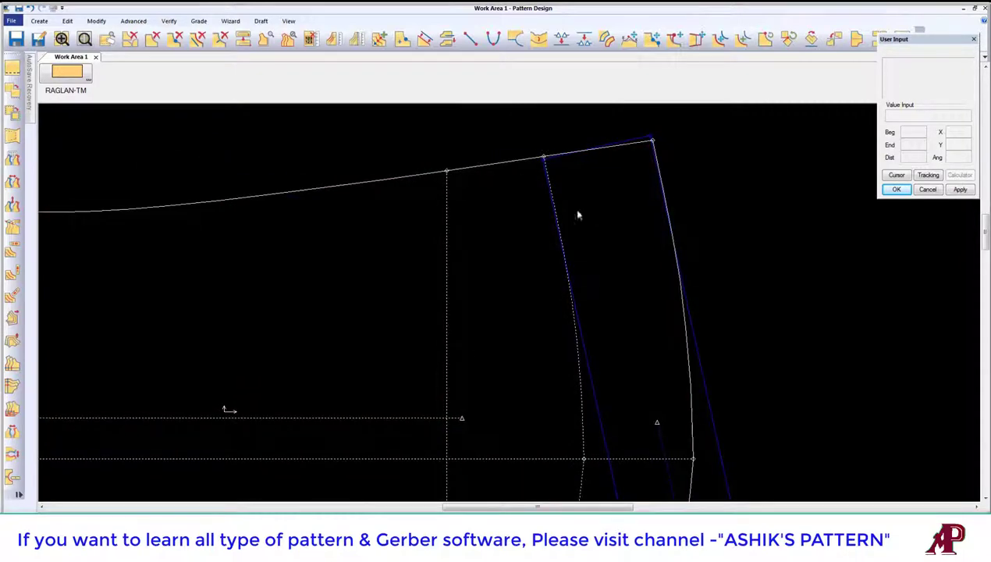
left_click(863, 436)
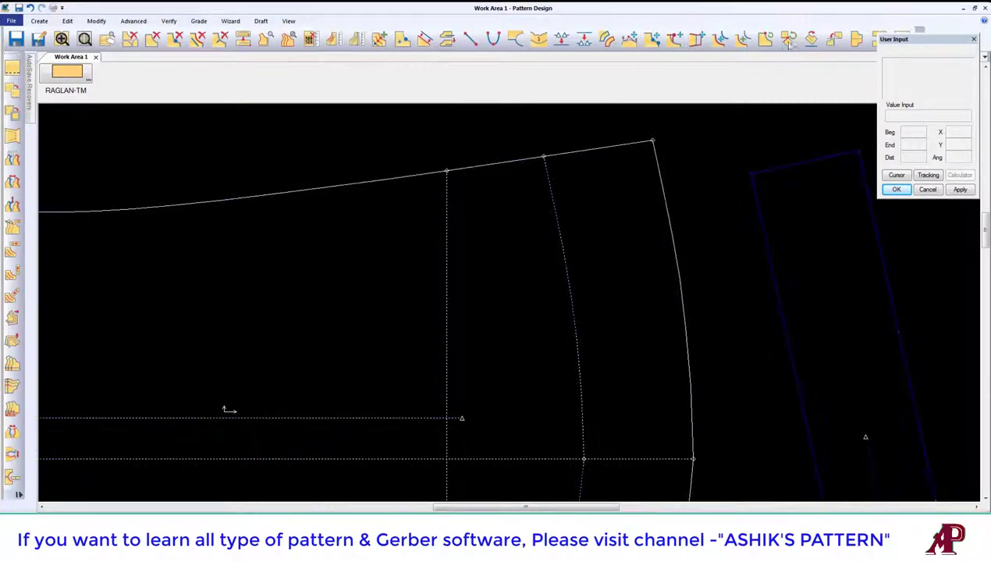
Align the strip's corner to the Raglan top corner using the side seam as match line.
left_click(789, 39)
left_click(546, 155)
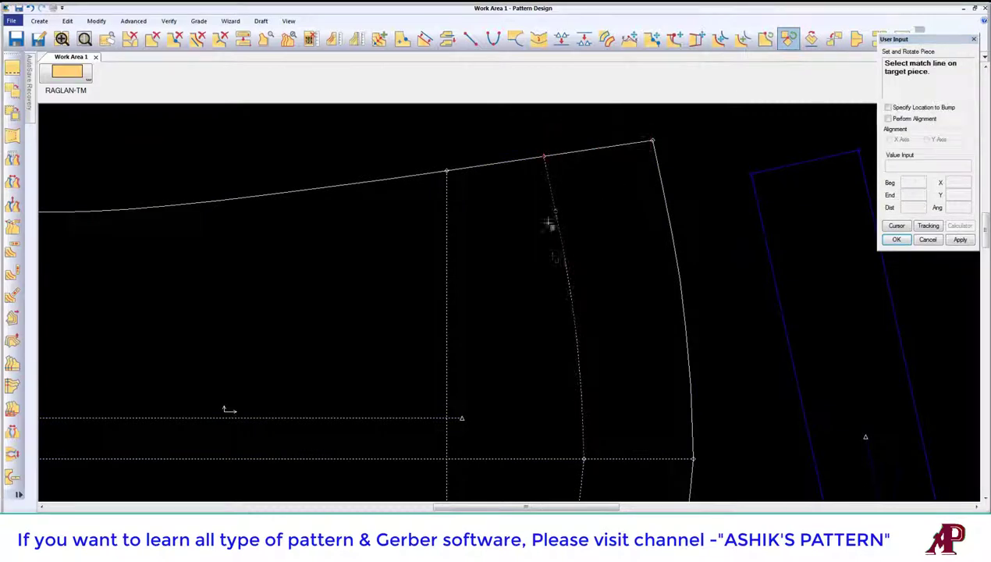
left_click(577, 284)
left_click(751, 174)
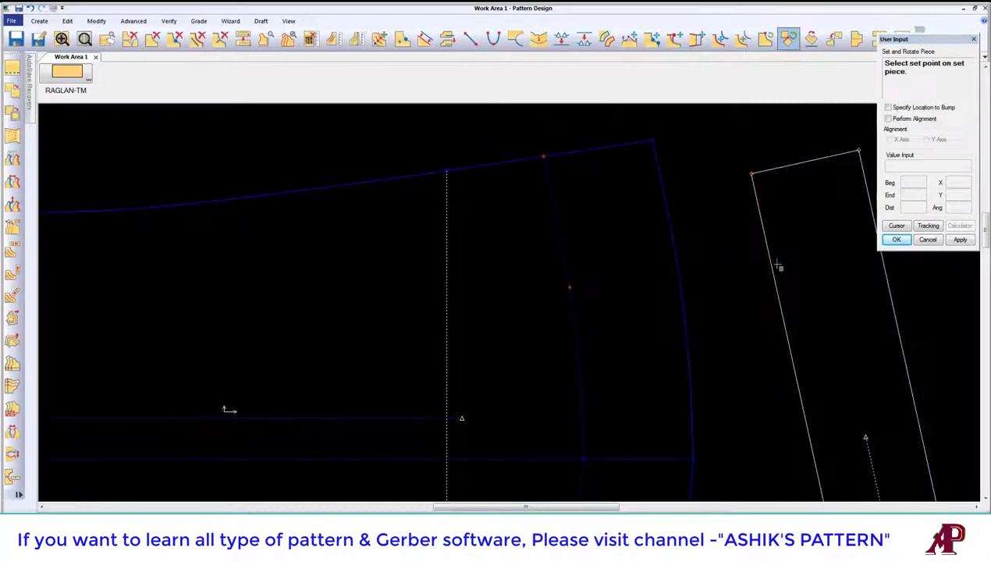
left_click(774, 279)
right_click(697, 183)
left_click(711, 200)
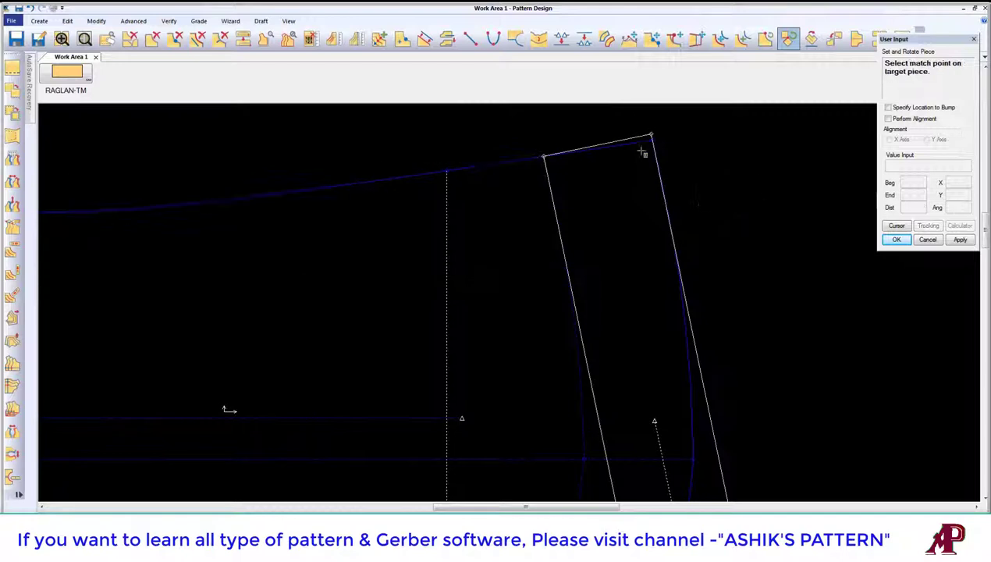
scroll(644, 149, "down", 2)
right_click(677, 172)
left_click(666, 179)
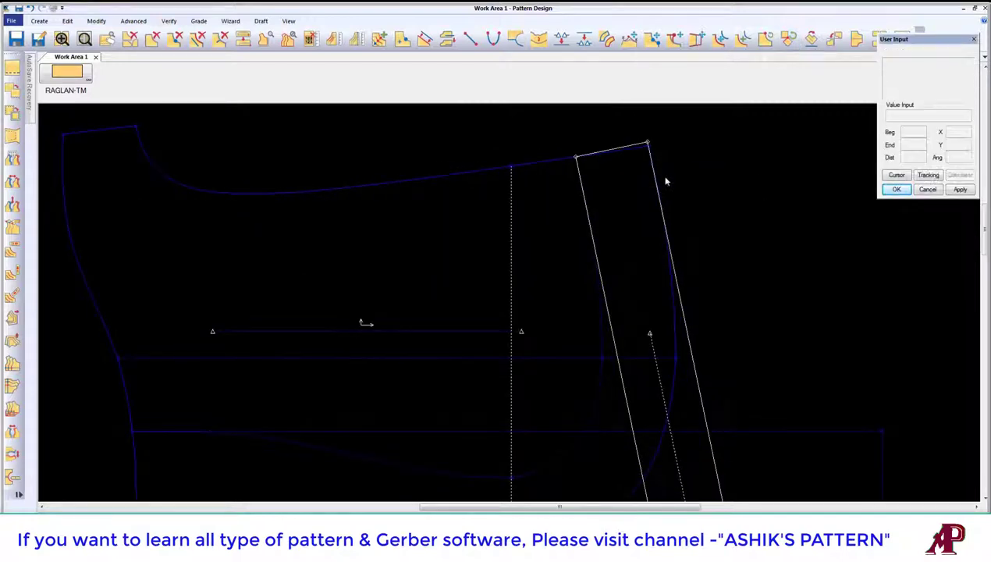
Move the strip's top corner point so its top edge follows the Raglan piece's top line.
left_click(629, 39)
scroll(652, 156, "up", 2)
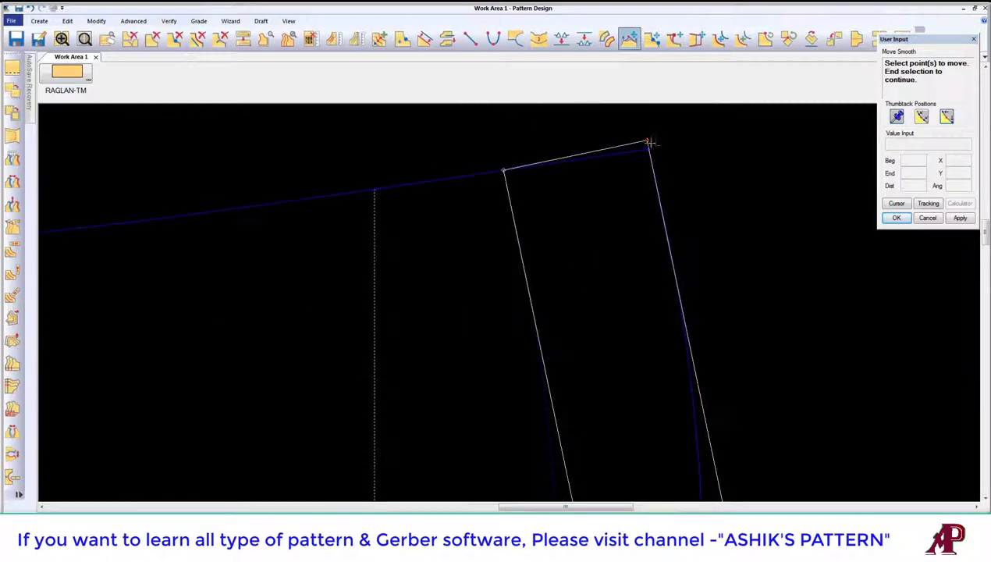
left_click(648, 142)
right_click(648, 142)
left_click(660, 146)
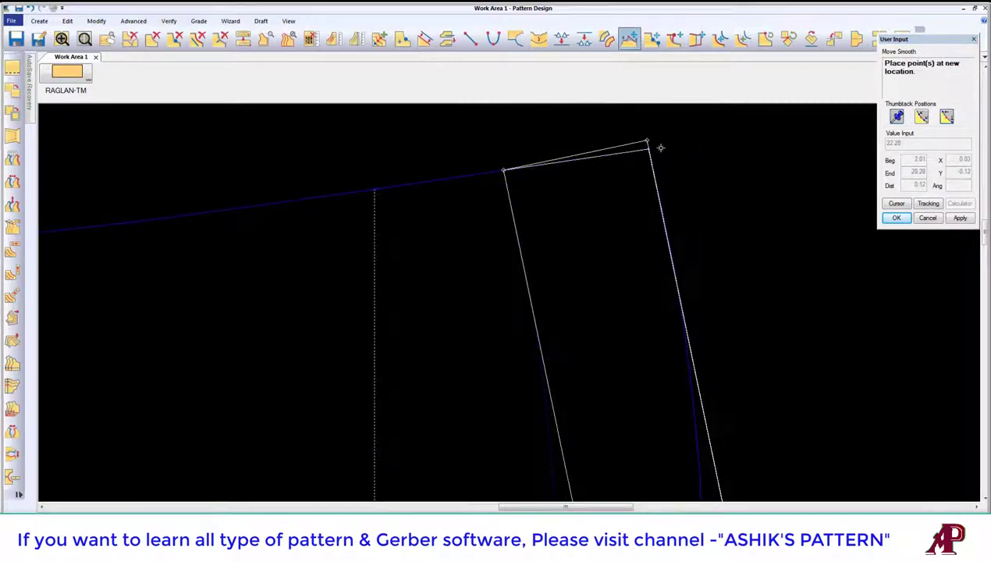
left_click(660, 147)
right_click(660, 147)
left_click(679, 180)
right_click(659, 128)
left_click(726, 143)
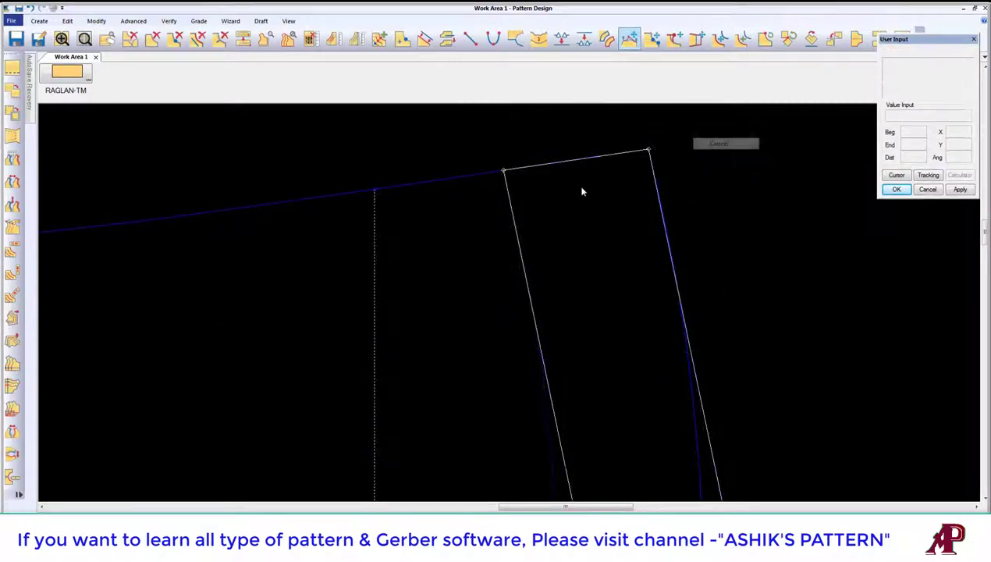
right_click(581, 191)
left_click(644, 195)
scroll(645, 195, "down", 3)
middle_click_drag(645, 194, 741, 188)
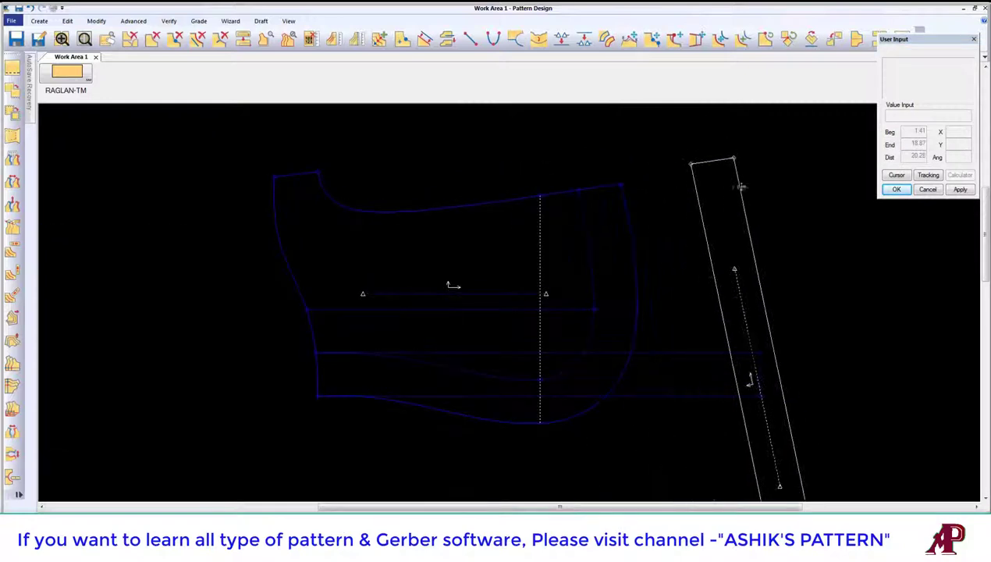
scroll(742, 188, "down", 3)
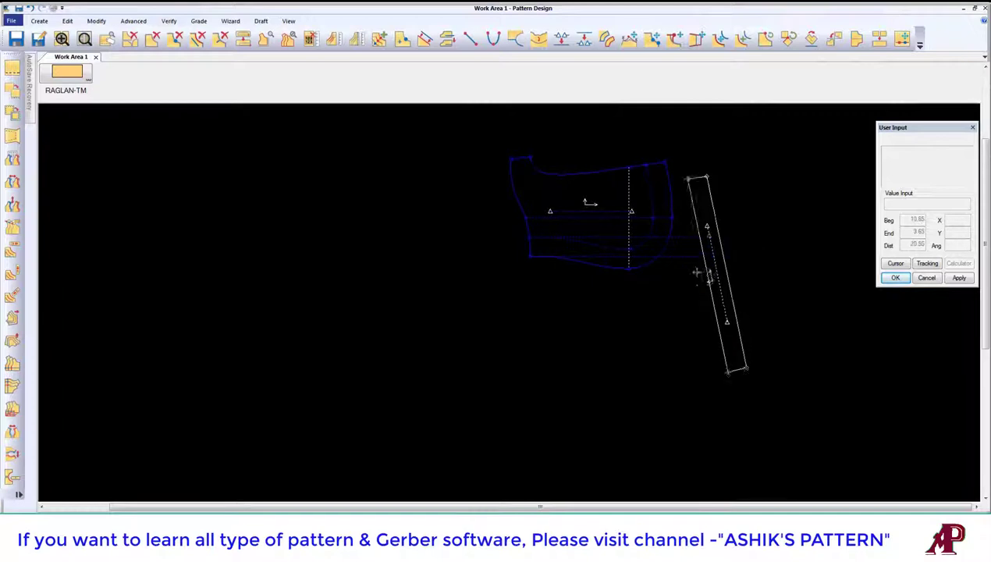
Commit the rotated strip and create a rectangle piece below the Raglan piece.
left_click(696, 272)
left_click(39, 21)
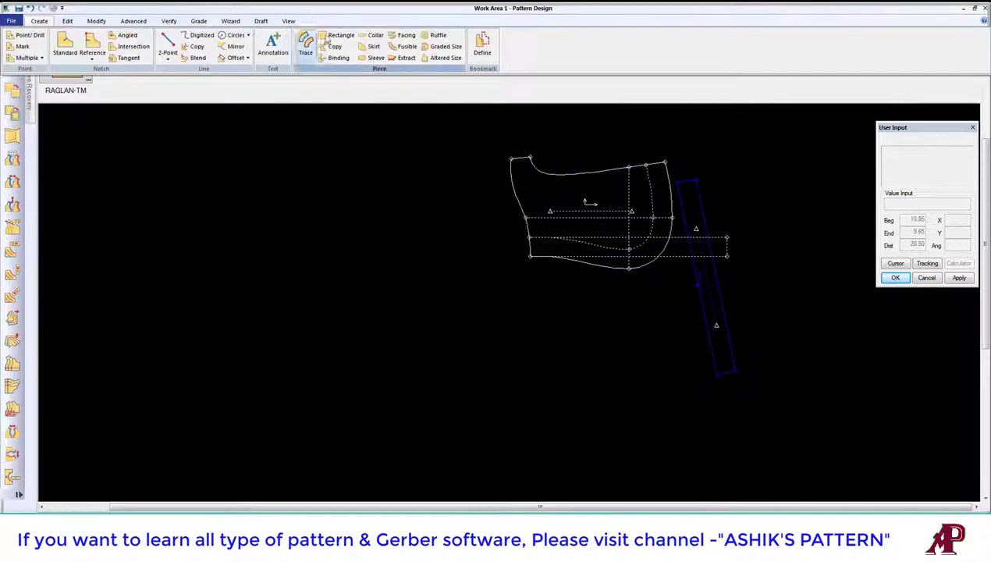
left_click(309, 39)
left_click(468, 287)
left_click(690, 315)
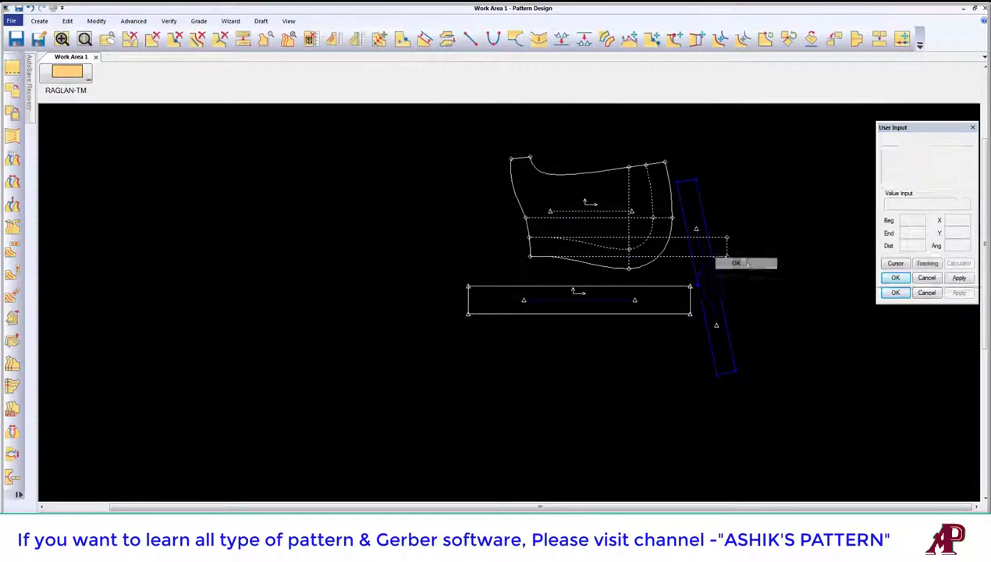
key("Return")
Lay the strip horizontally below the Raglan piece and delete the extra piece from the work area.
left_click(790, 39)
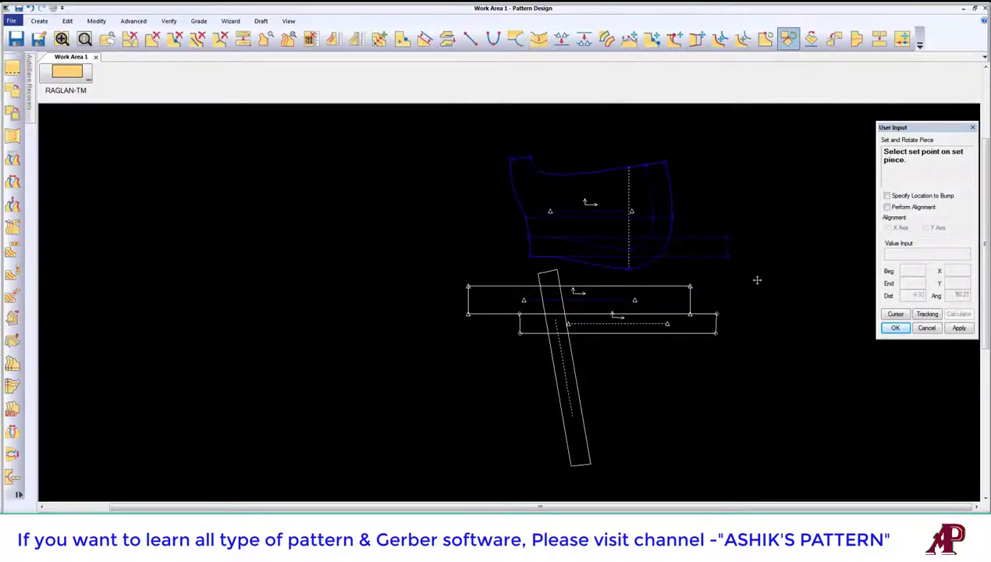
right_click(721, 275)
left_click(742, 282)
mouse_move(664, 327)
left_mouse_down()
mouse_move(663, 340)
mouse_move(655, 327)
left_mouse_up()
right_click(656, 305)
left_click(683, 452)
scroll(655, 327, "up", 2)
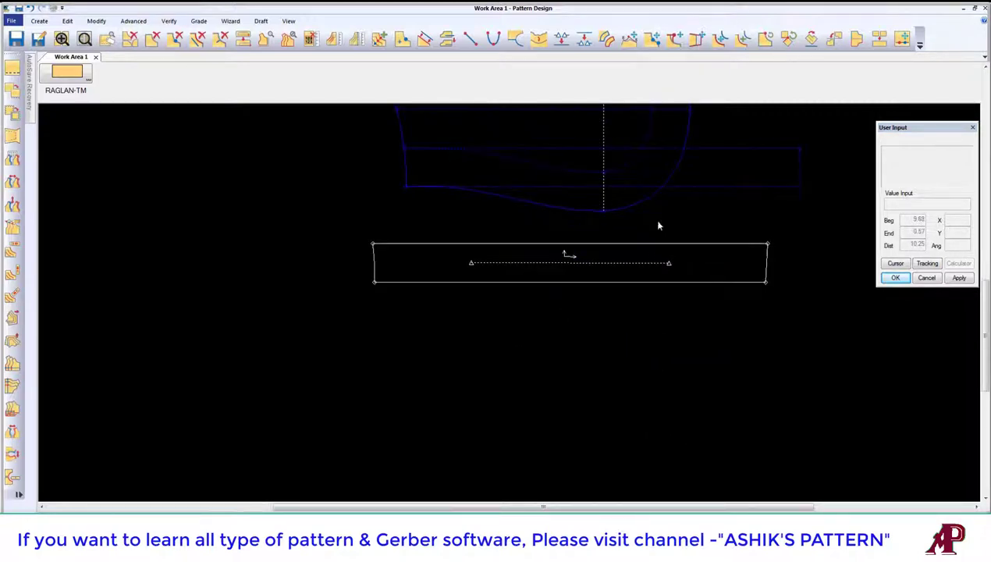
left_click(630, 39)
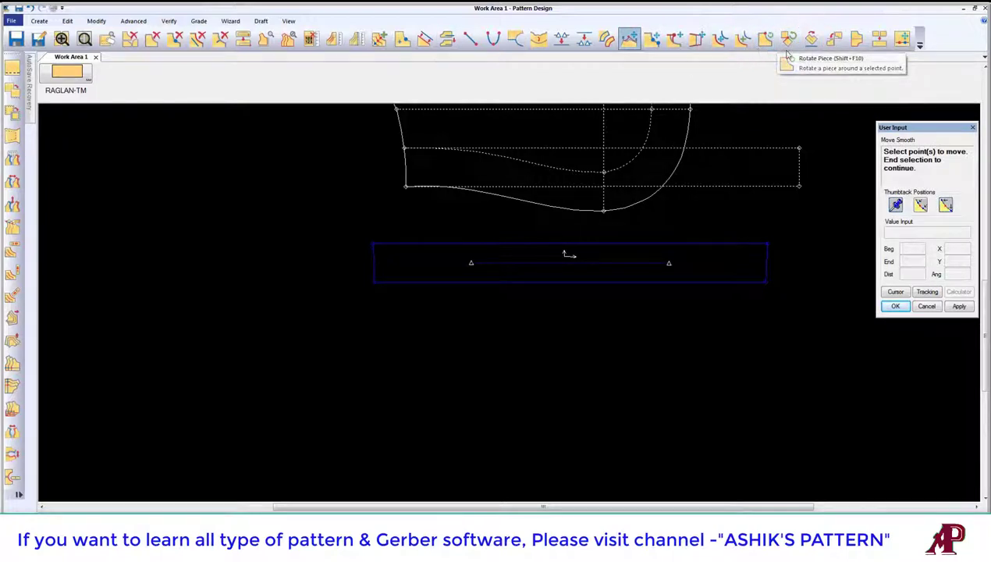
Mirror the band piece along its long edge.
left_click(834, 39)
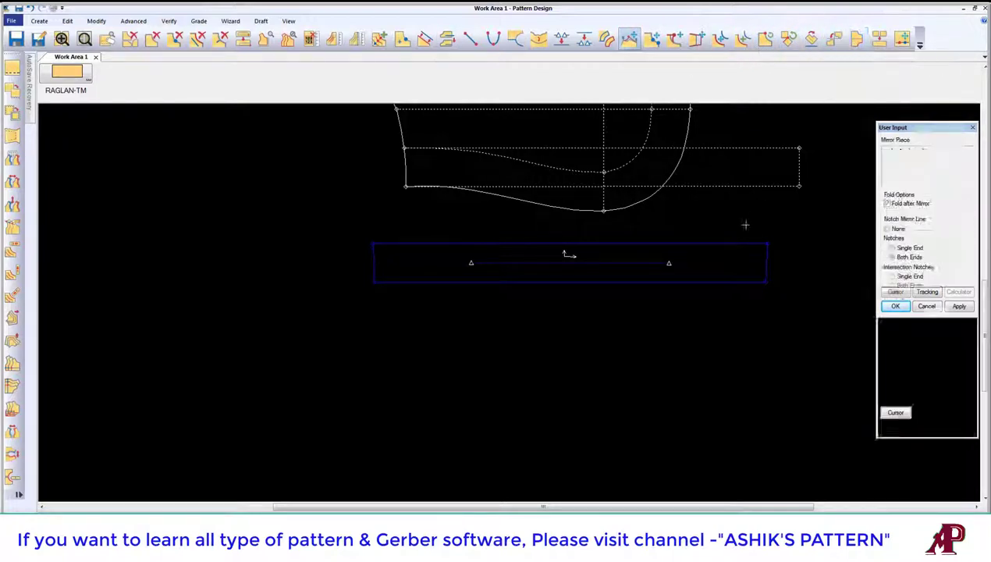
right_click(713, 261)
left_click(708, 264)
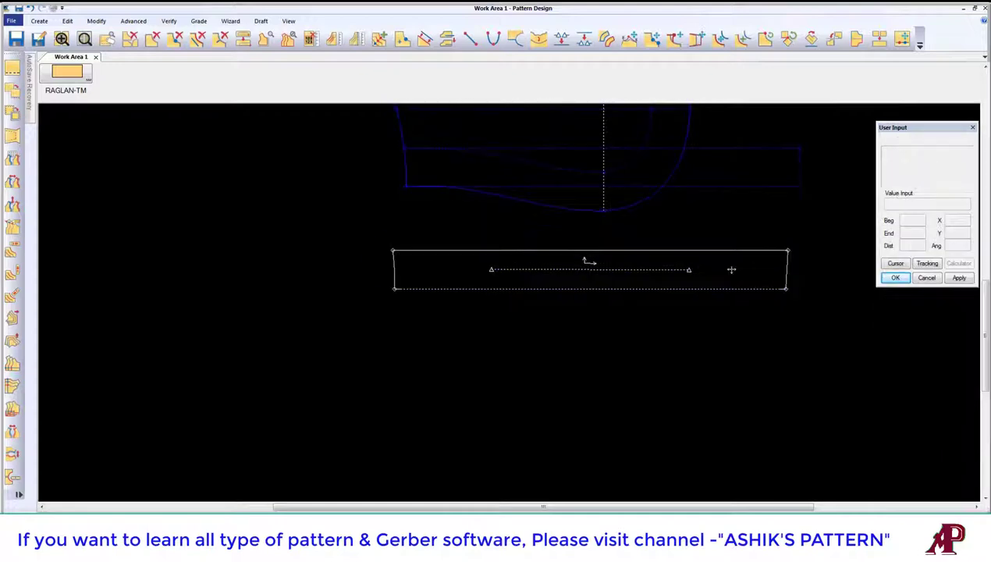
Unfold the mirrored band with Unfold Mirror to show the full band.
left_click(288, 21)
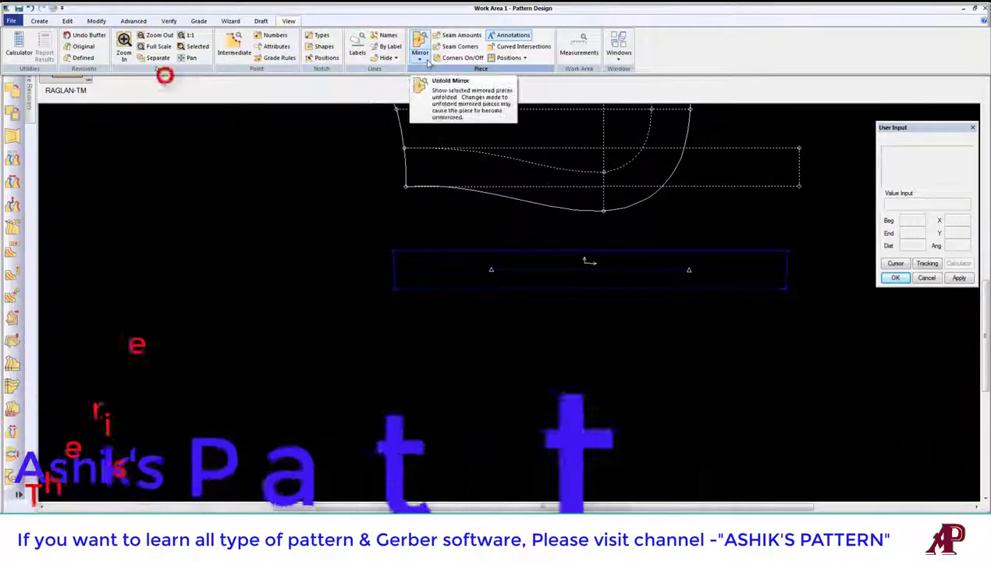
left_click(426, 61)
left_click(433, 69)
left_click(687, 269)
right_click(690, 271)
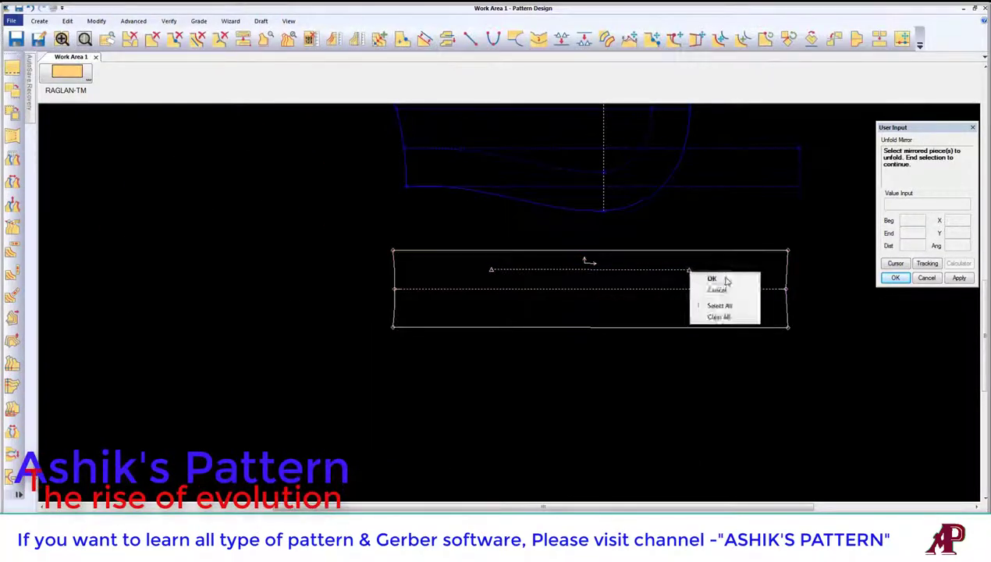
left_click(712, 278)
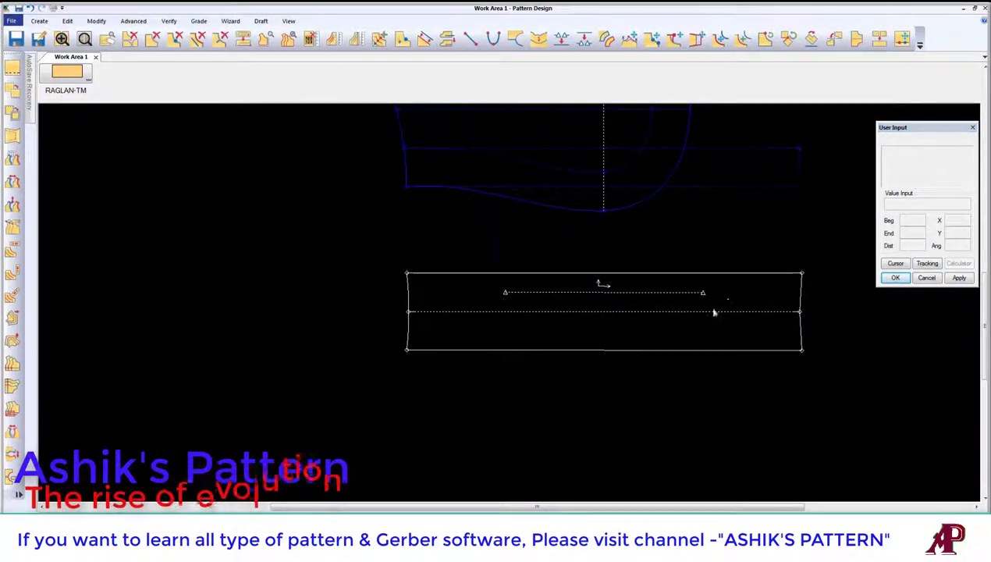
scroll(616, 298, "down", 2)
Shift the Raglan piece slightly down and right so it sits just above the band.
left_click(572, 230)
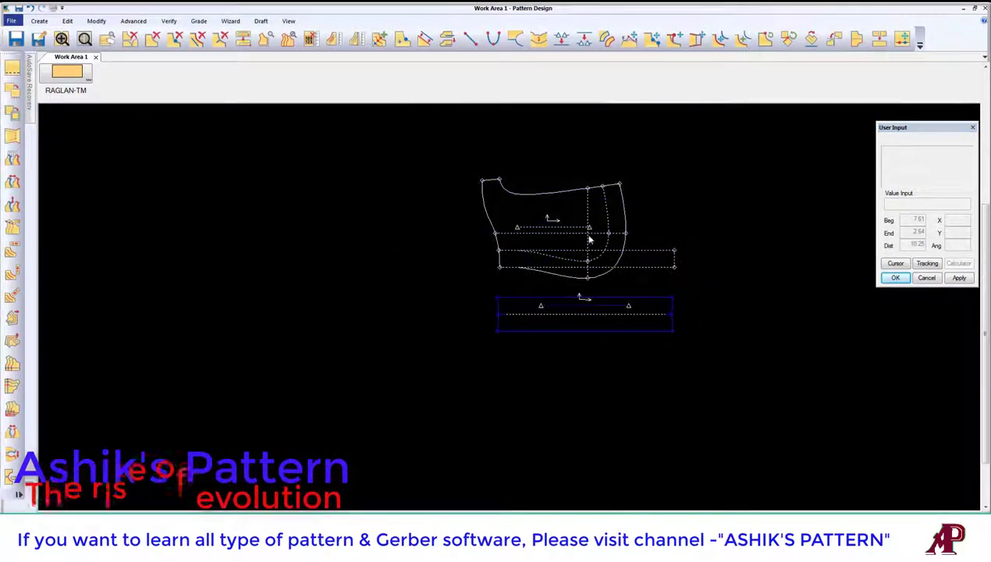
scroll(590, 240, "up", 2)
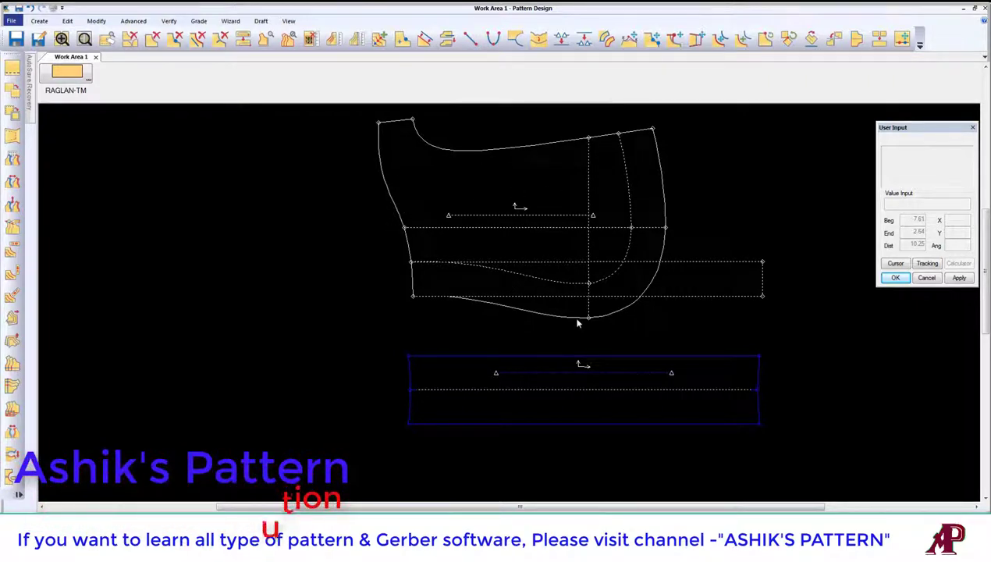
left_click_drag(489, 154, 491, 171)
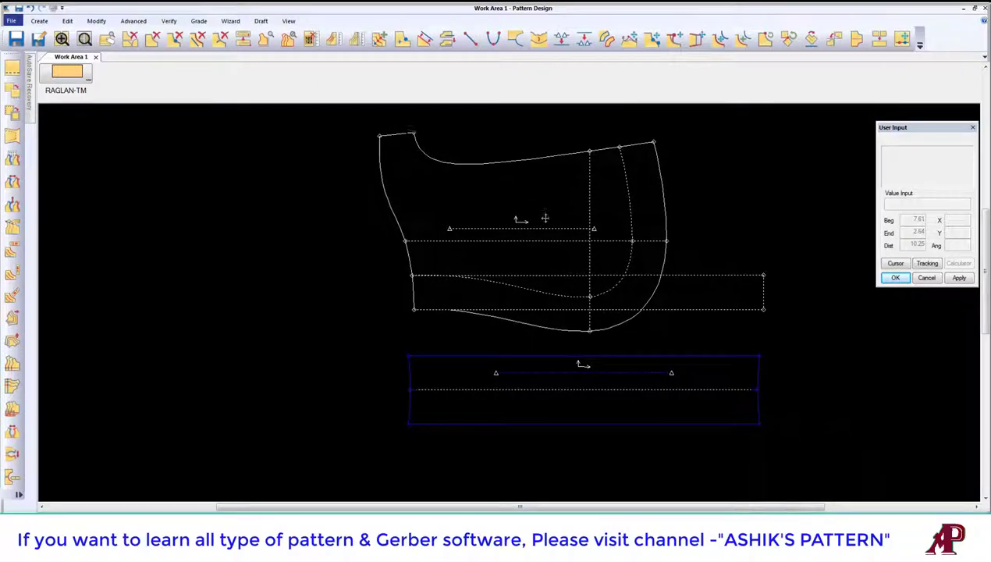
left_click(416, 431)
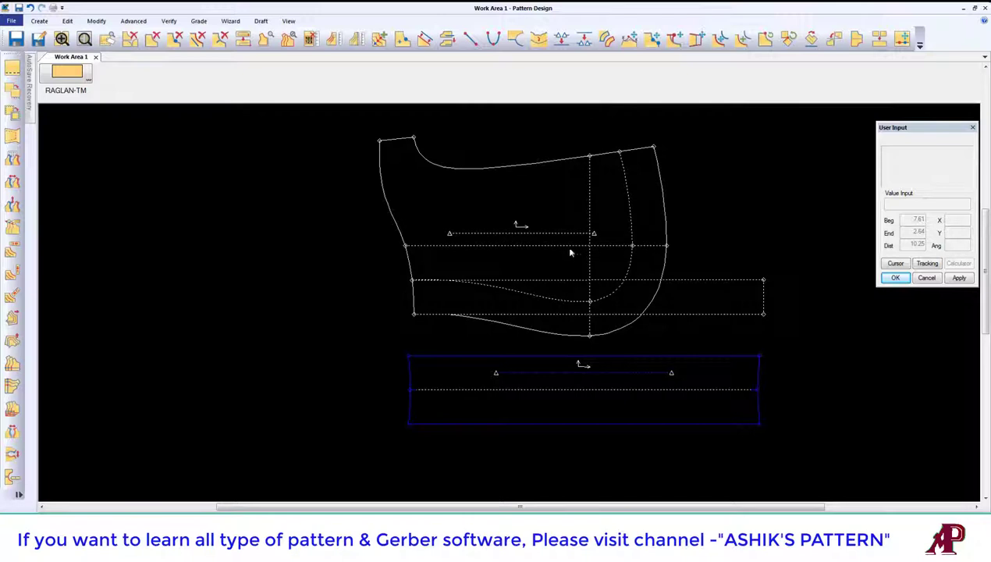
left_click_drag(570, 248, 575, 253)
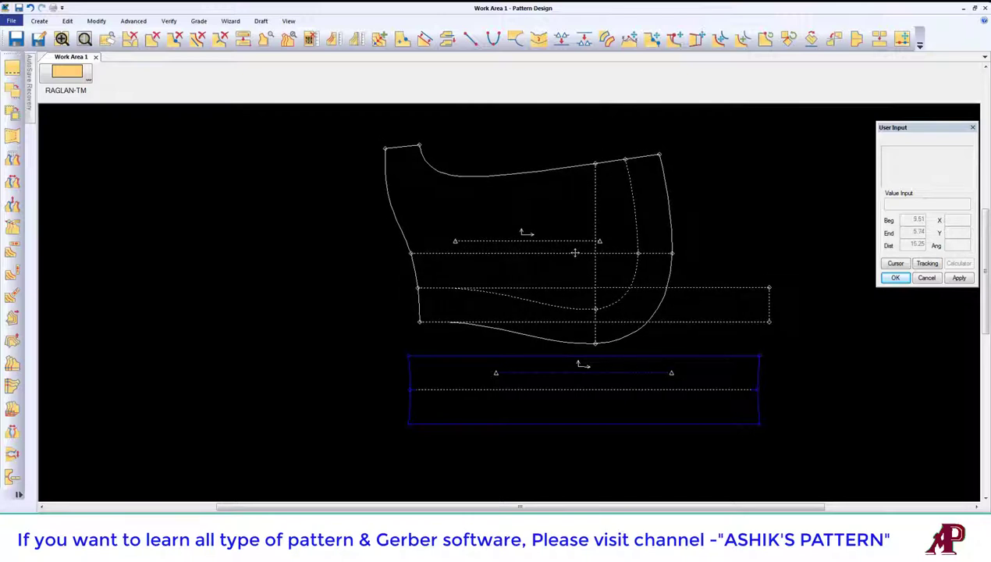
left_click(442, 432)
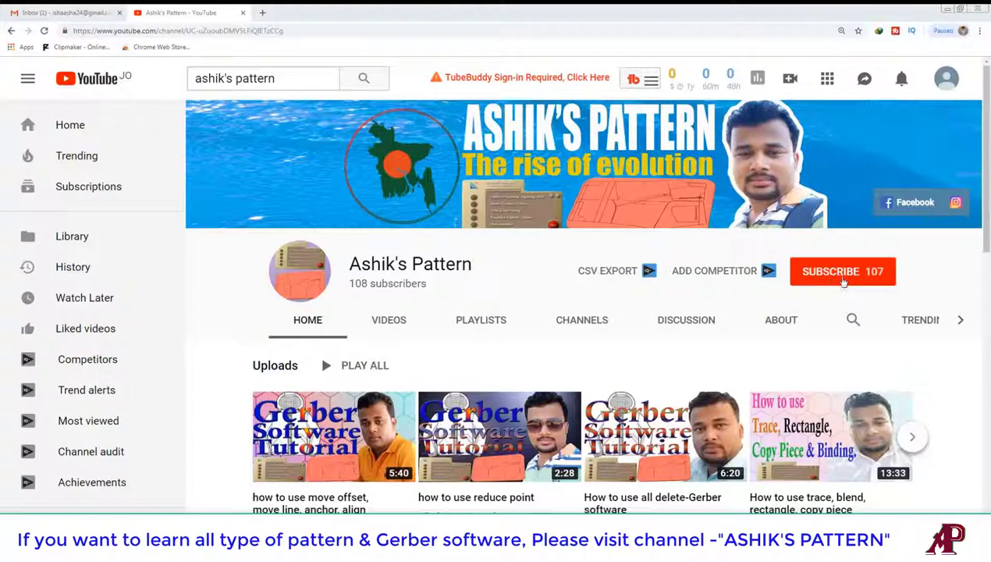
Subscribe to the channel and open the Jacket - 03 video's share options.
left_click(844, 278)
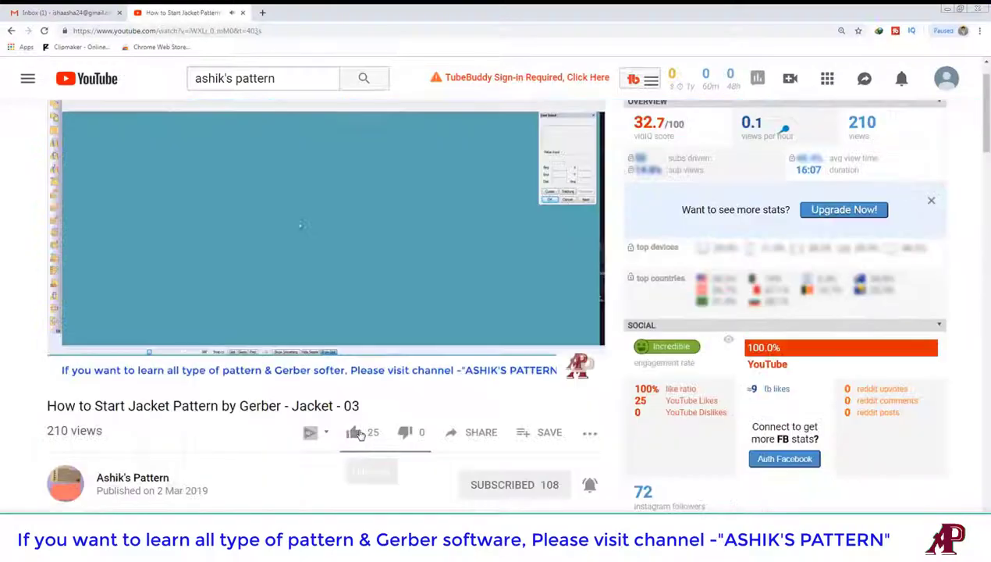
left_click(472, 433)
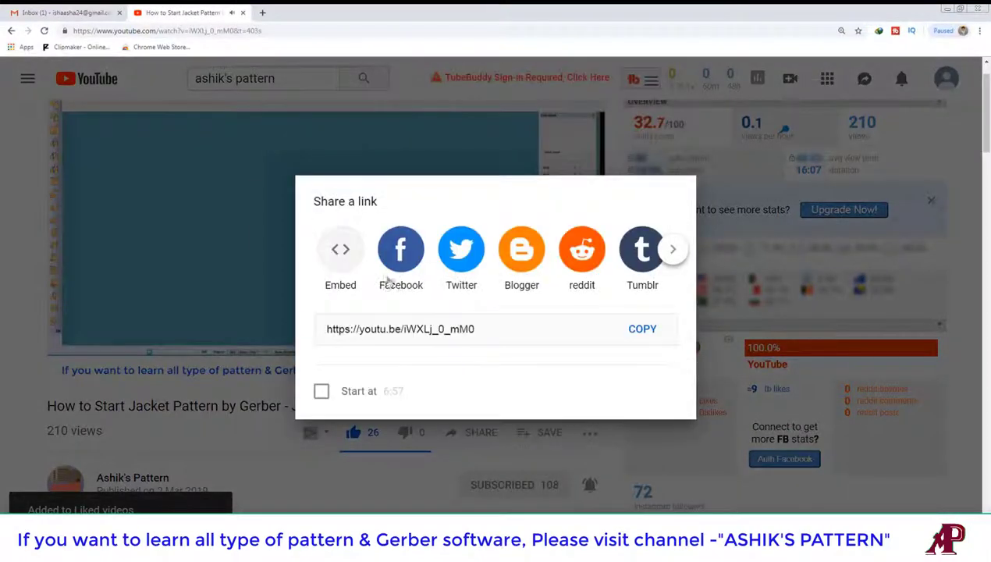